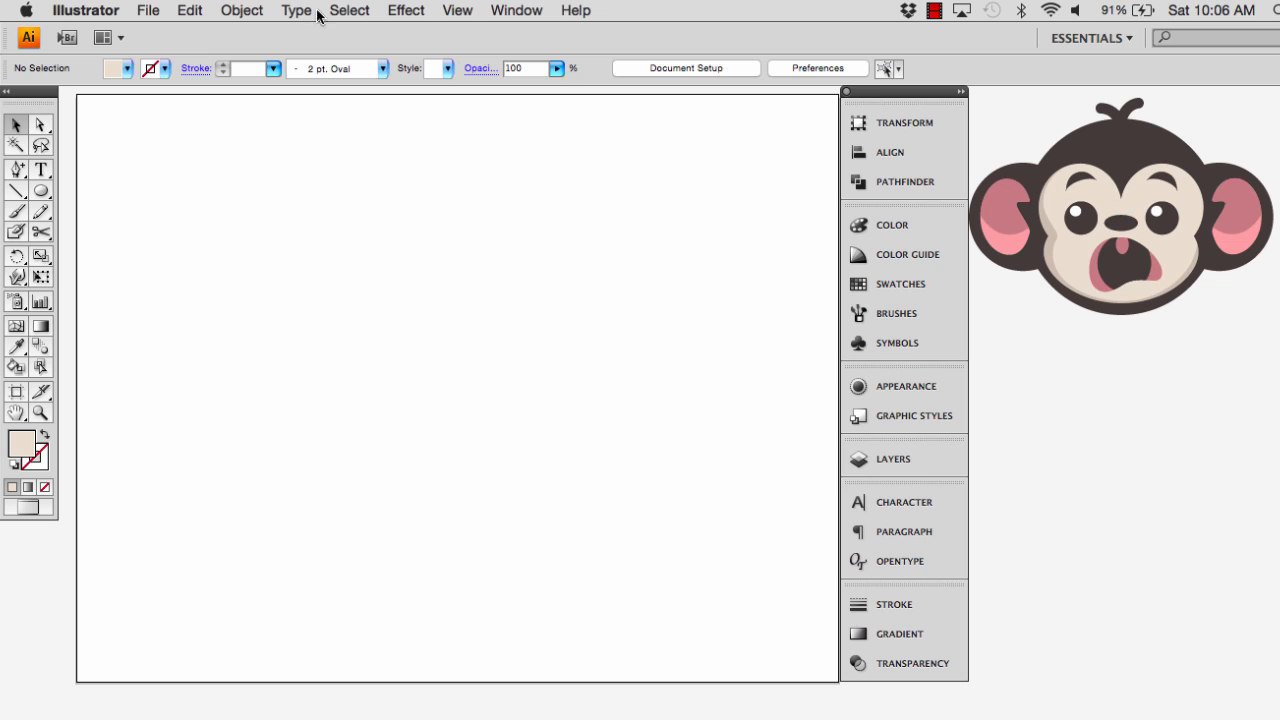
pyautogui.click(142, 11)
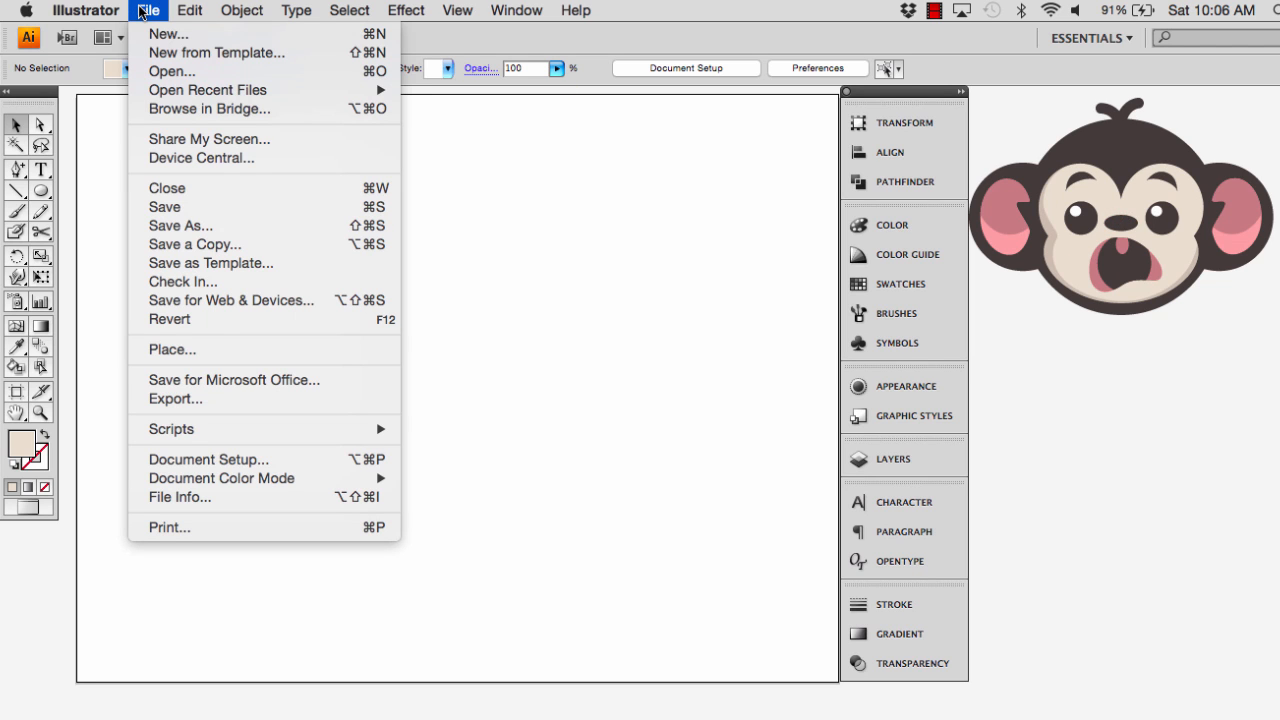
pyautogui.click(157, 34)
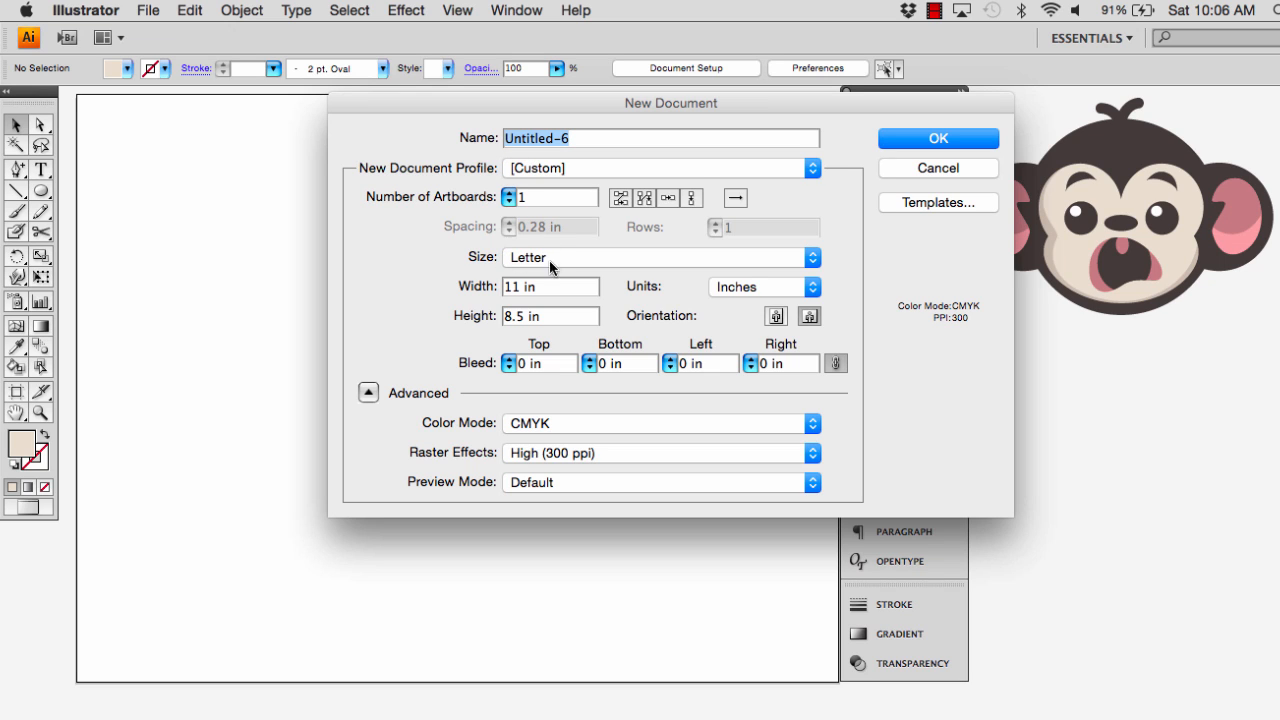
pyautogui.click(815, 258)
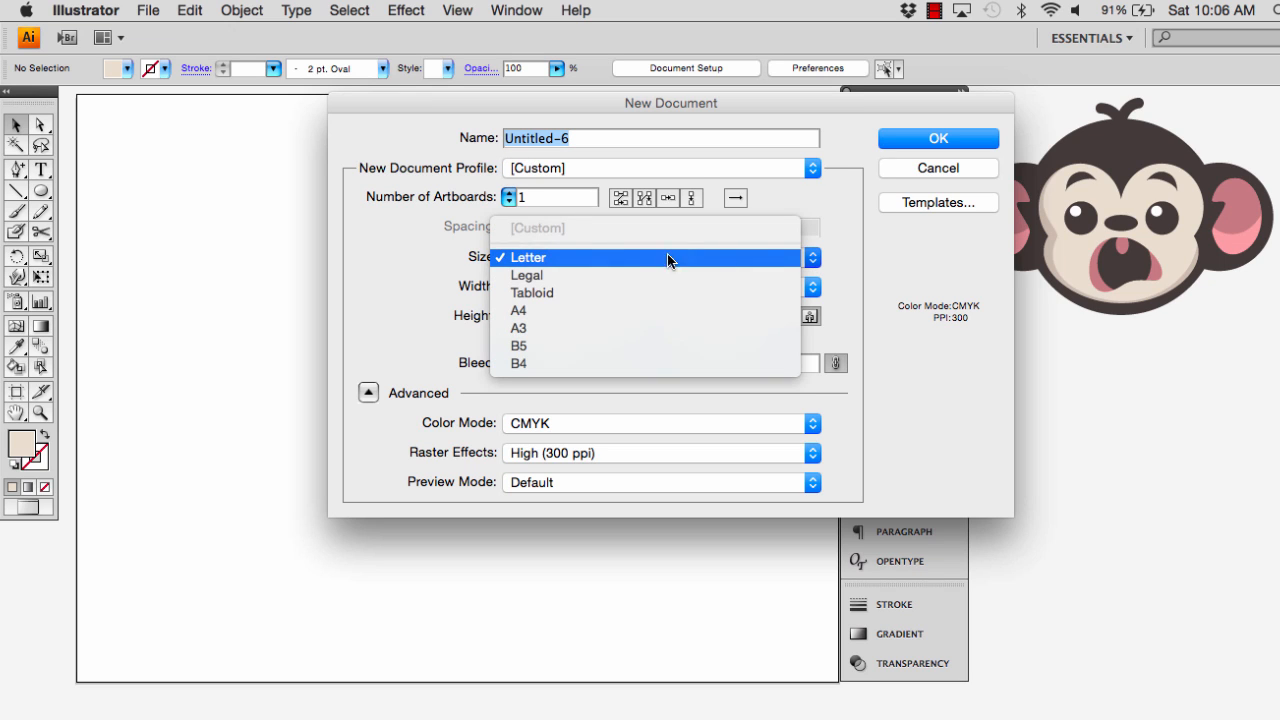
pyautogui.click(520, 258)
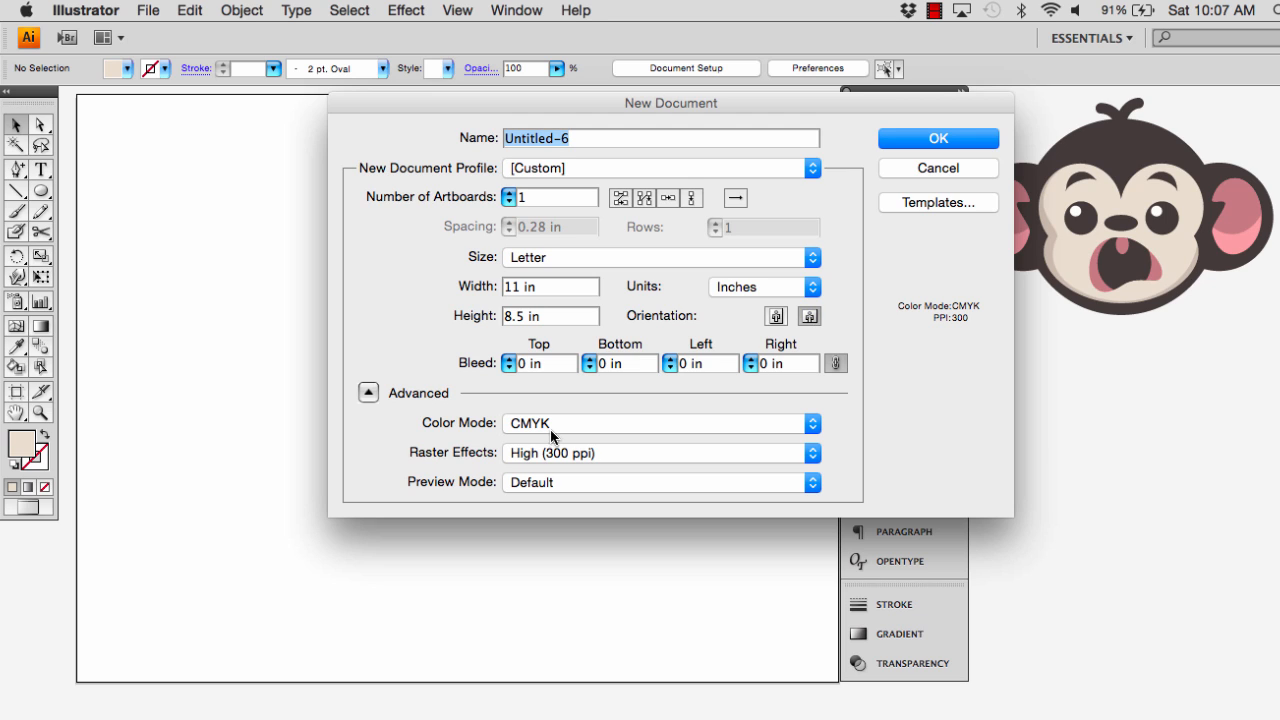
pyautogui.click(368, 393)
pyautogui.click(368, 393)
pyautogui.click(950, 168)
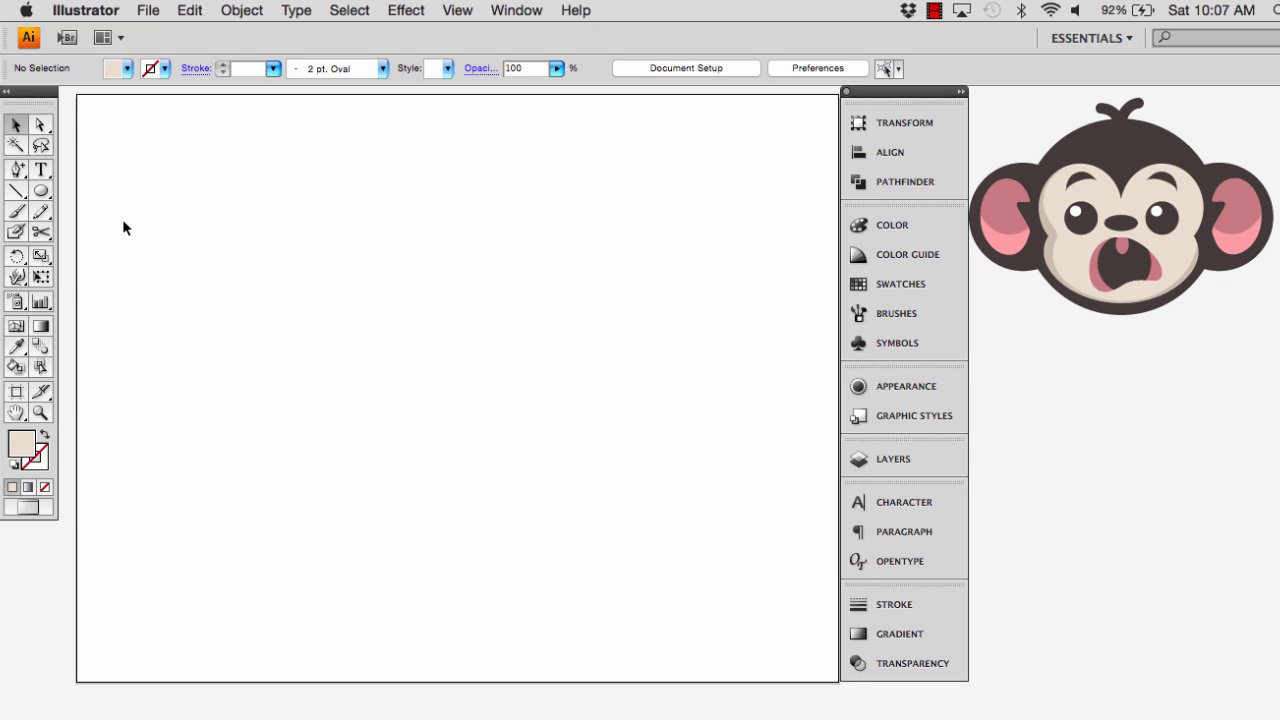
pyautogui.click(463, 12)
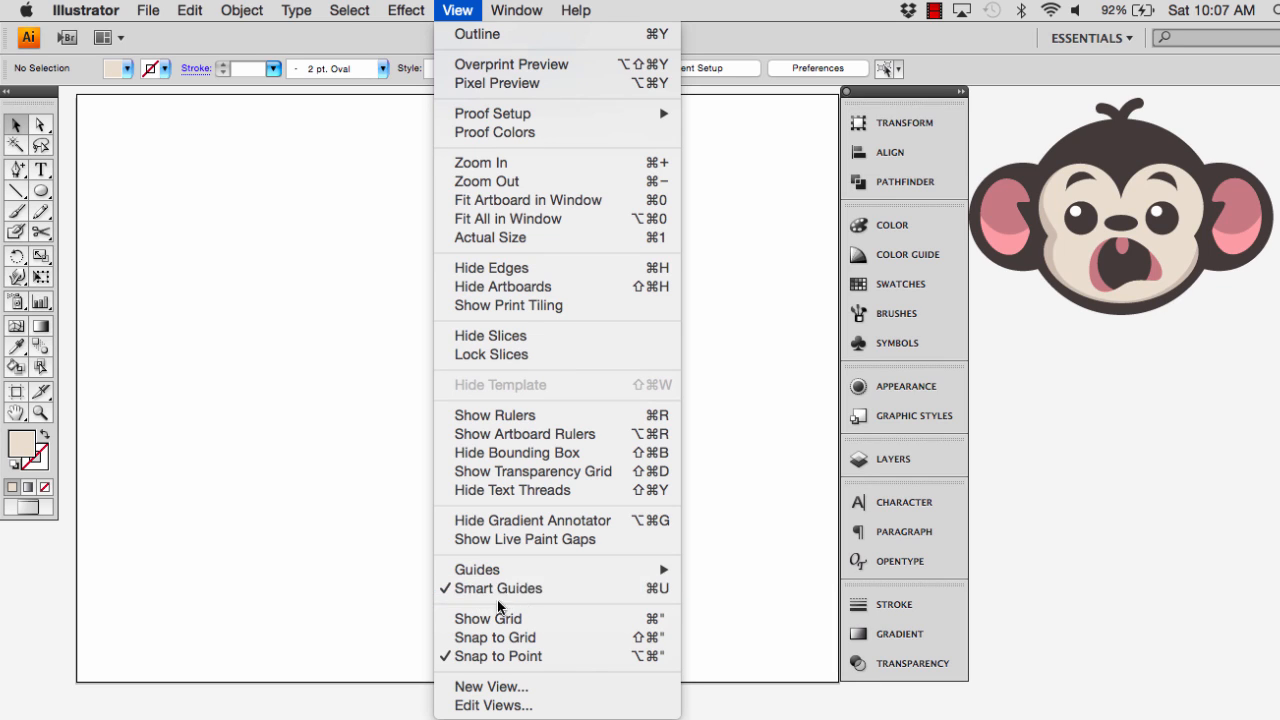
pyautogui.click(266, 430)
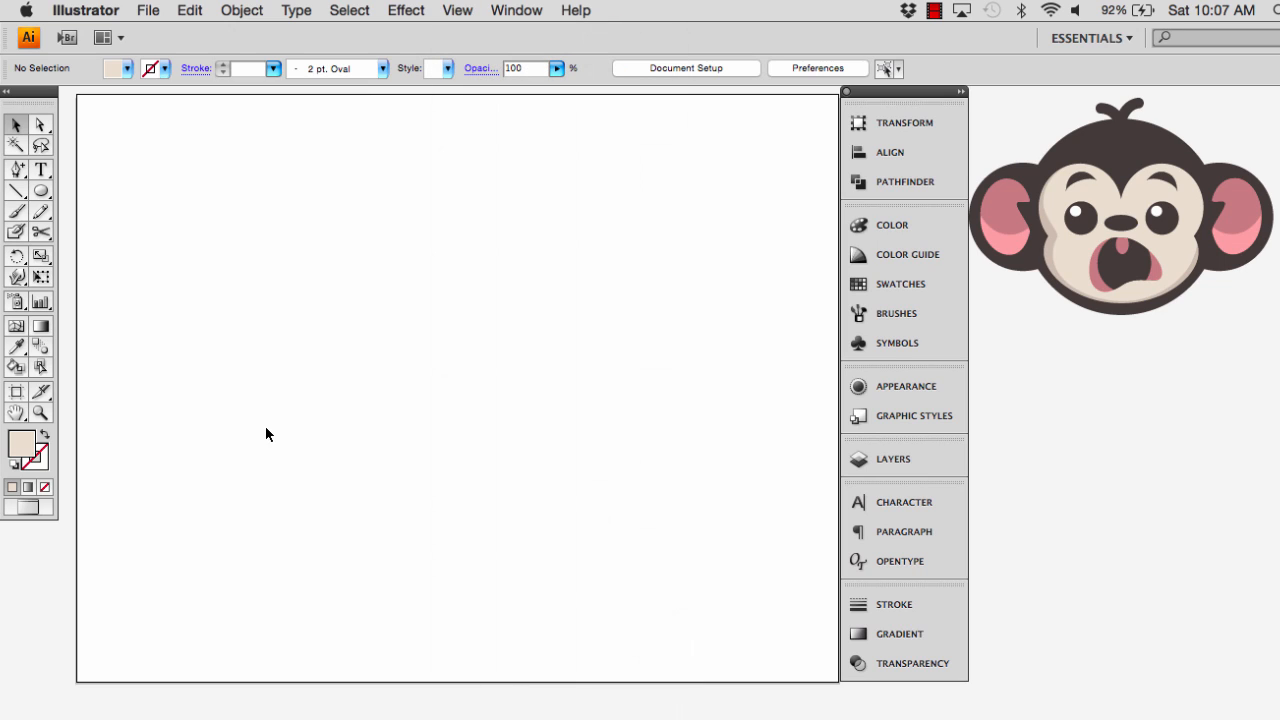
# Set the fill colour for new shapes to black
pyautogui.click(127, 69)
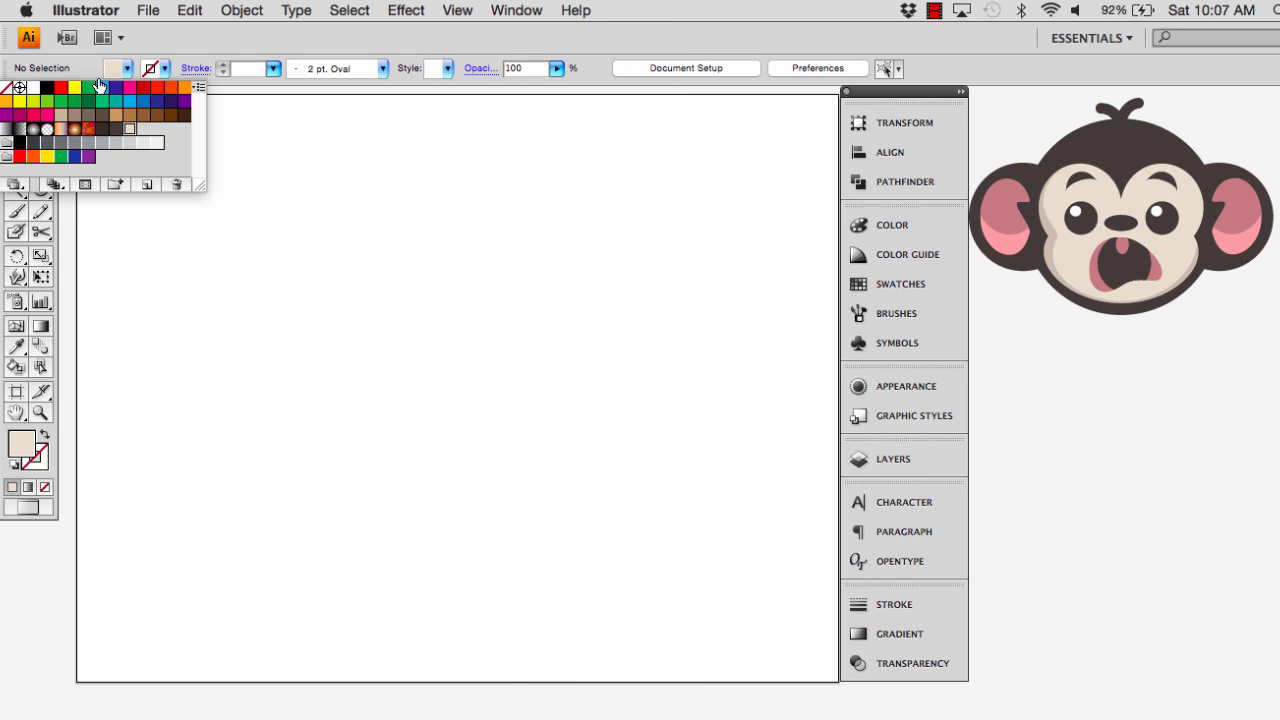
pyautogui.click(47, 88)
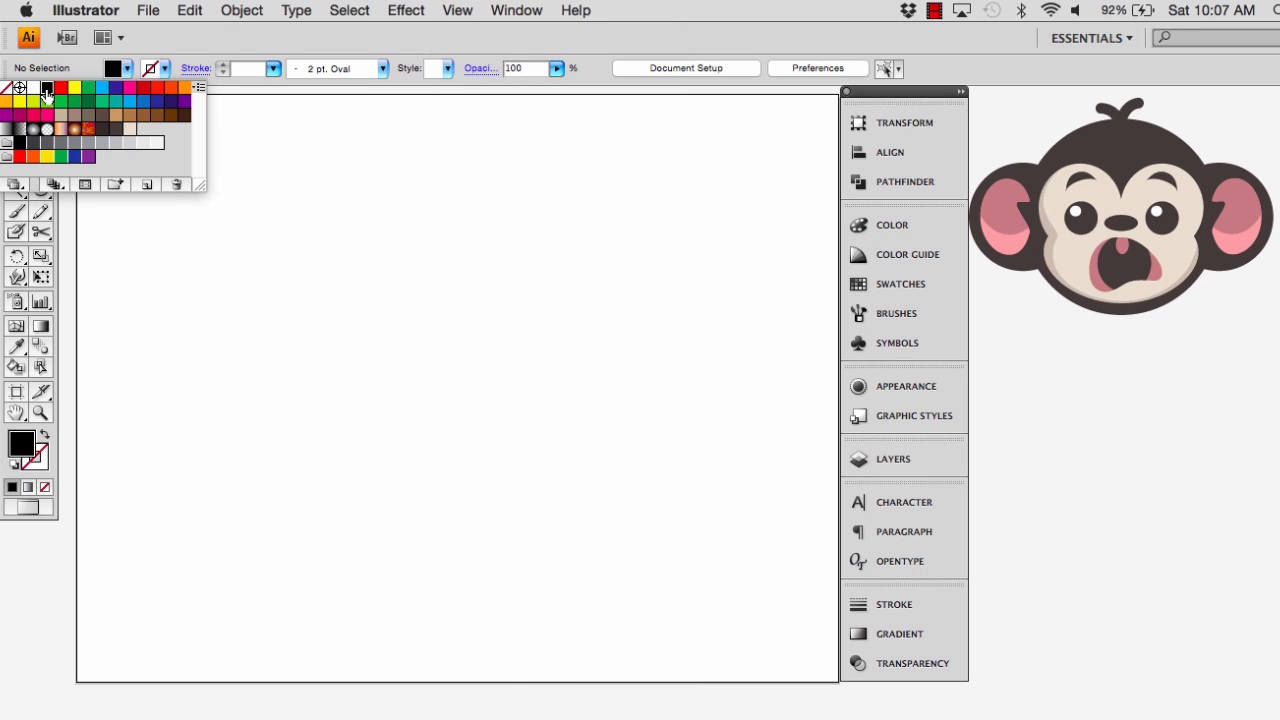
pyautogui.click(281, 195)
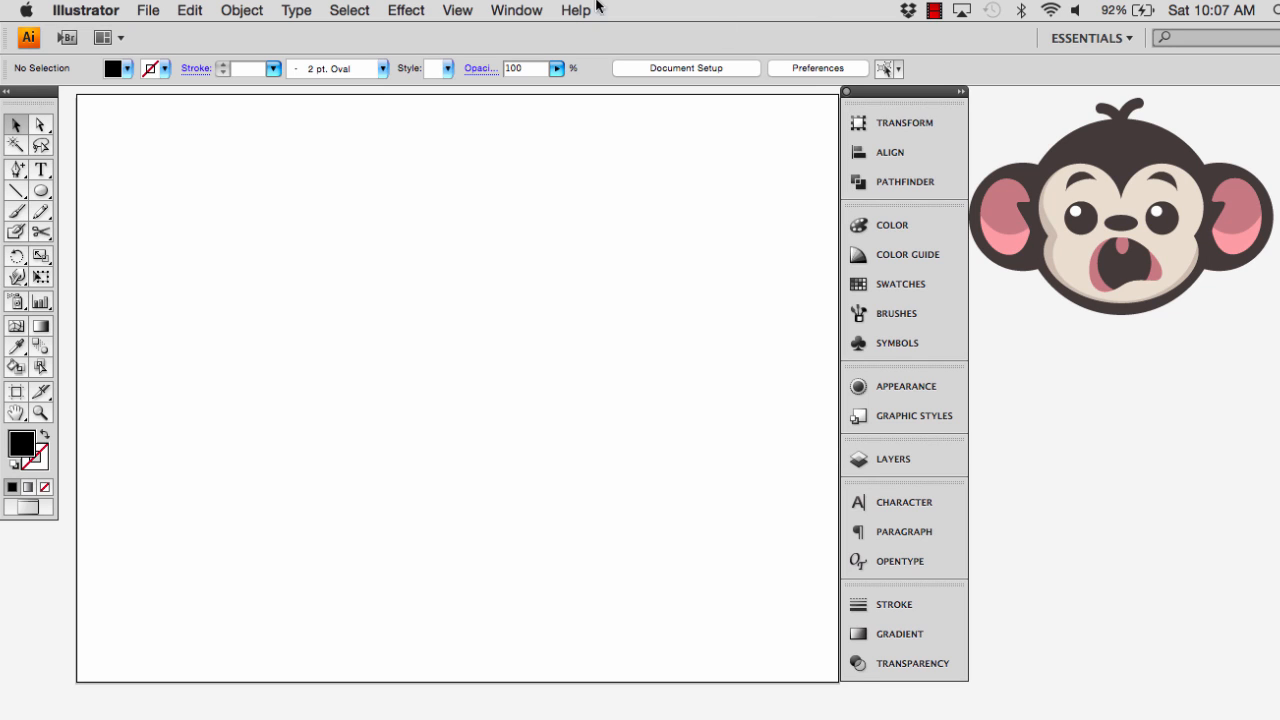
pyautogui.click(516, 10)
pyautogui.moveTo(537, 90)
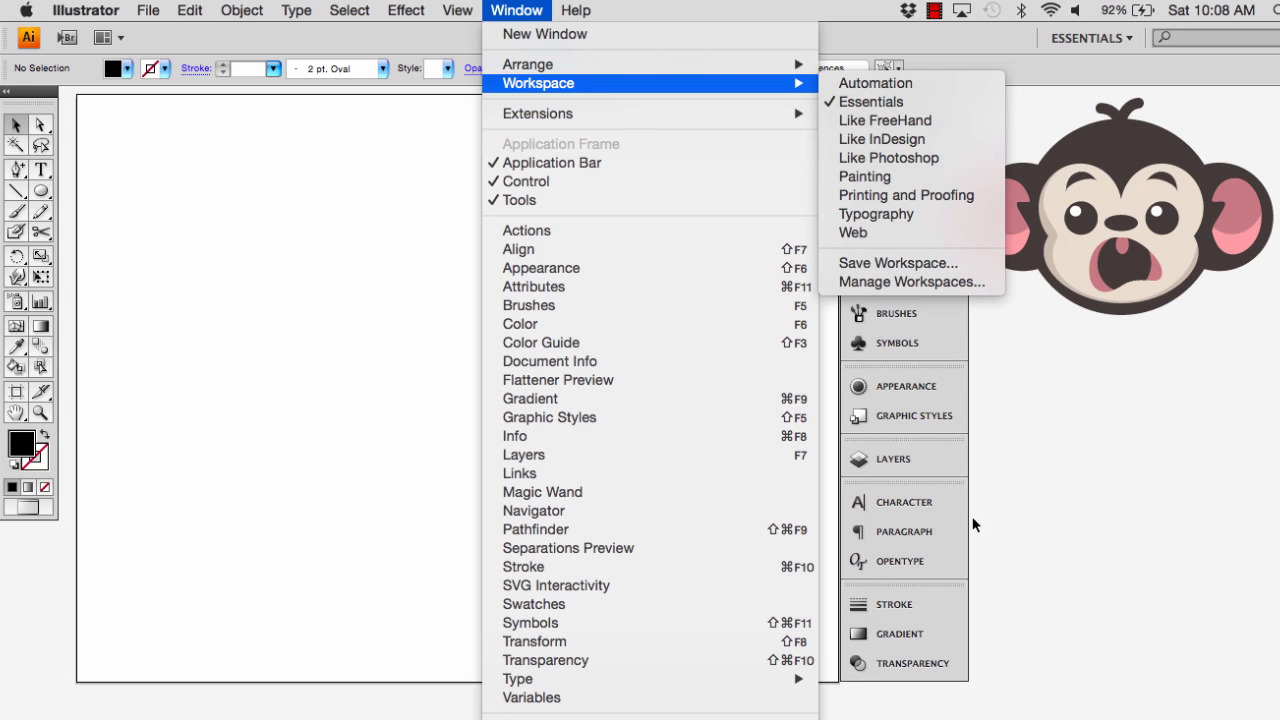
pyautogui.click(1035, 497)
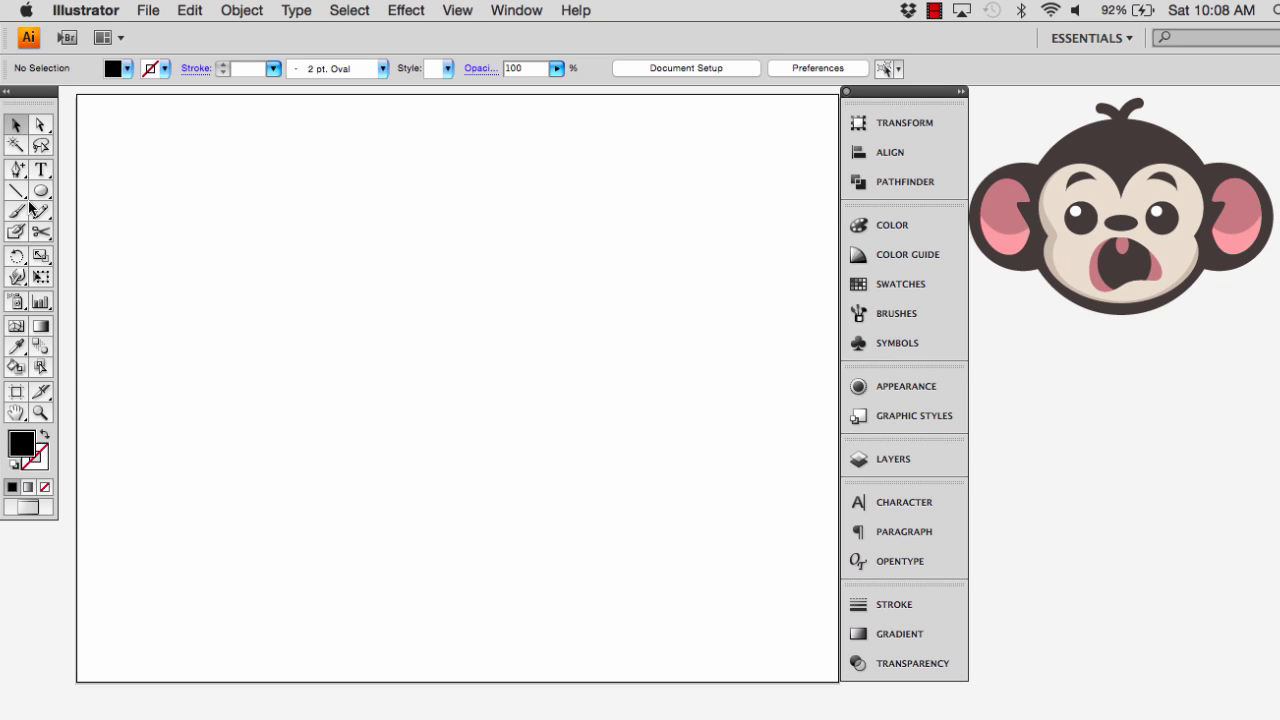
# Tear off the shape tools as a floating palette and place it over the artboard's upper-left corner
pyautogui.moveTo(45, 186); pyautogui.dragTo(217, 233)
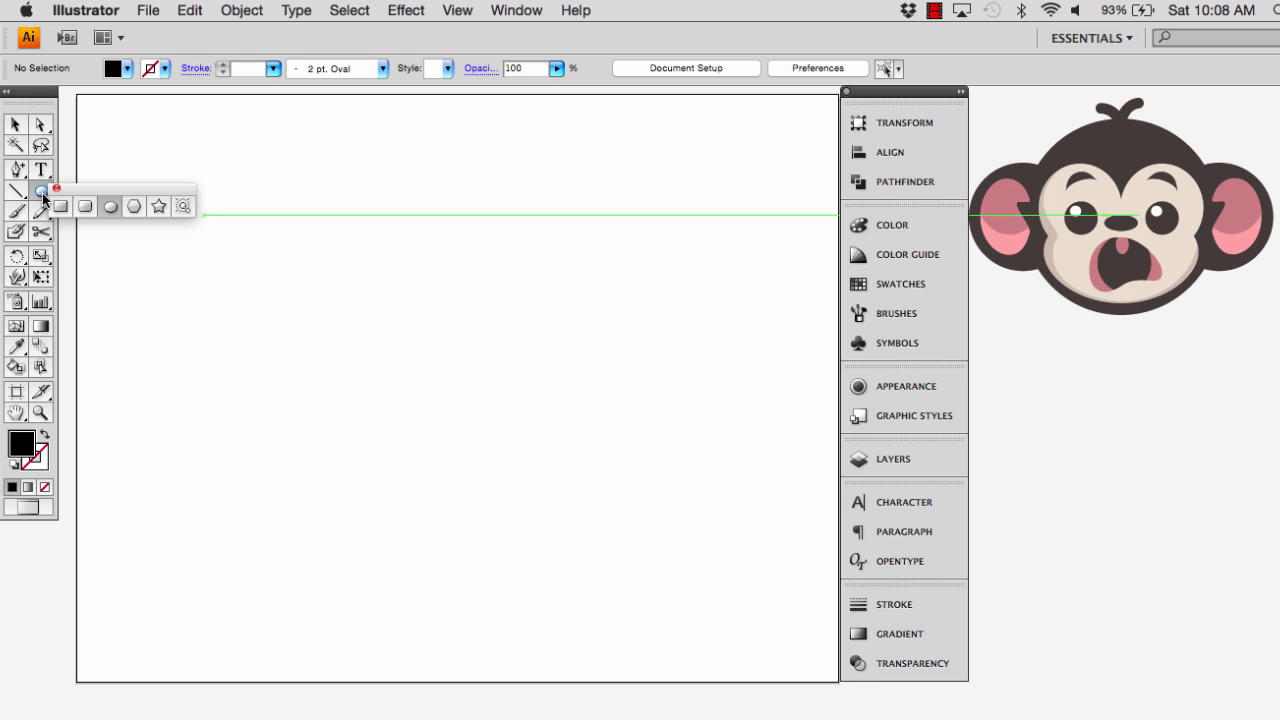
pyautogui.moveTo(80, 188); pyautogui.dragTo(126, 165)
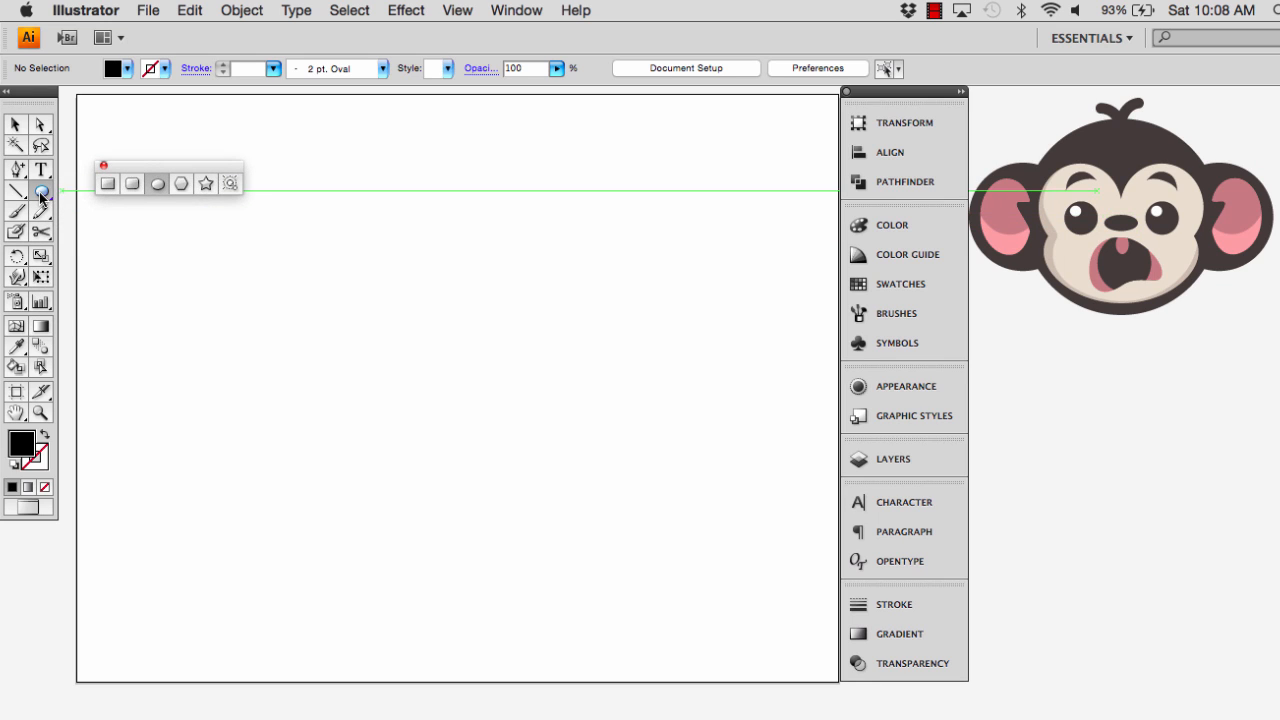
pyautogui.moveTo(39, 192); pyautogui.dragTo(86, 237)
pyautogui.moveTo(134, 169); pyautogui.dragTo(126, 107)
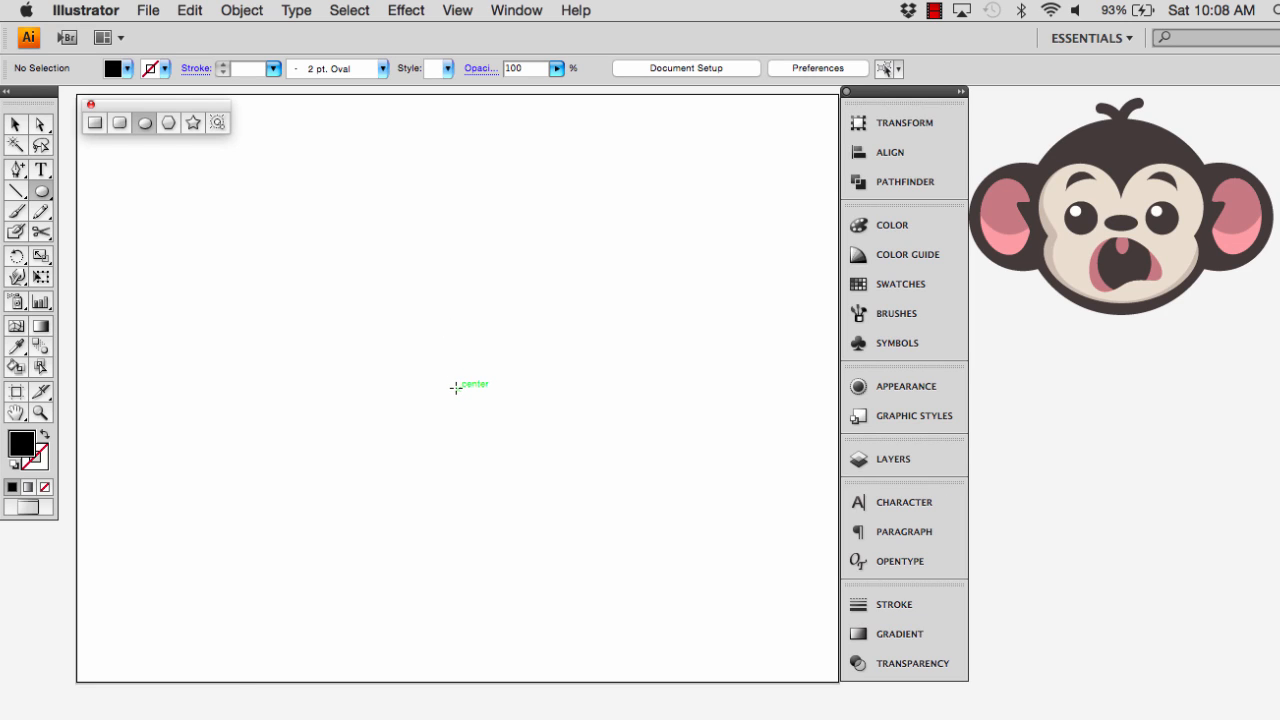
# Draw a head circle about 5.28 in wide at the artboard's centre and two ear circles about 3.34 in wide centred on its side anchors
pyautogui.moveTo(456, 388); pyautogui.dragTo(640, 321)
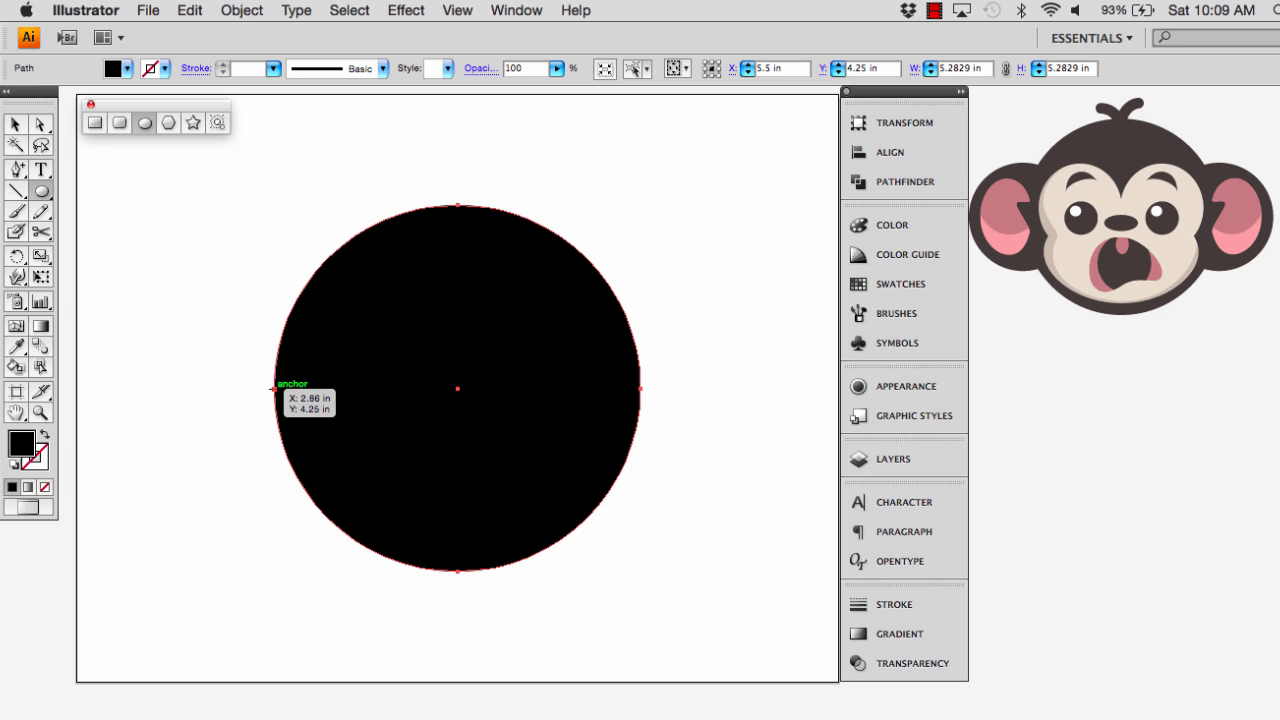
pyautogui.moveTo(274, 388); pyautogui.dragTo(390, 415)
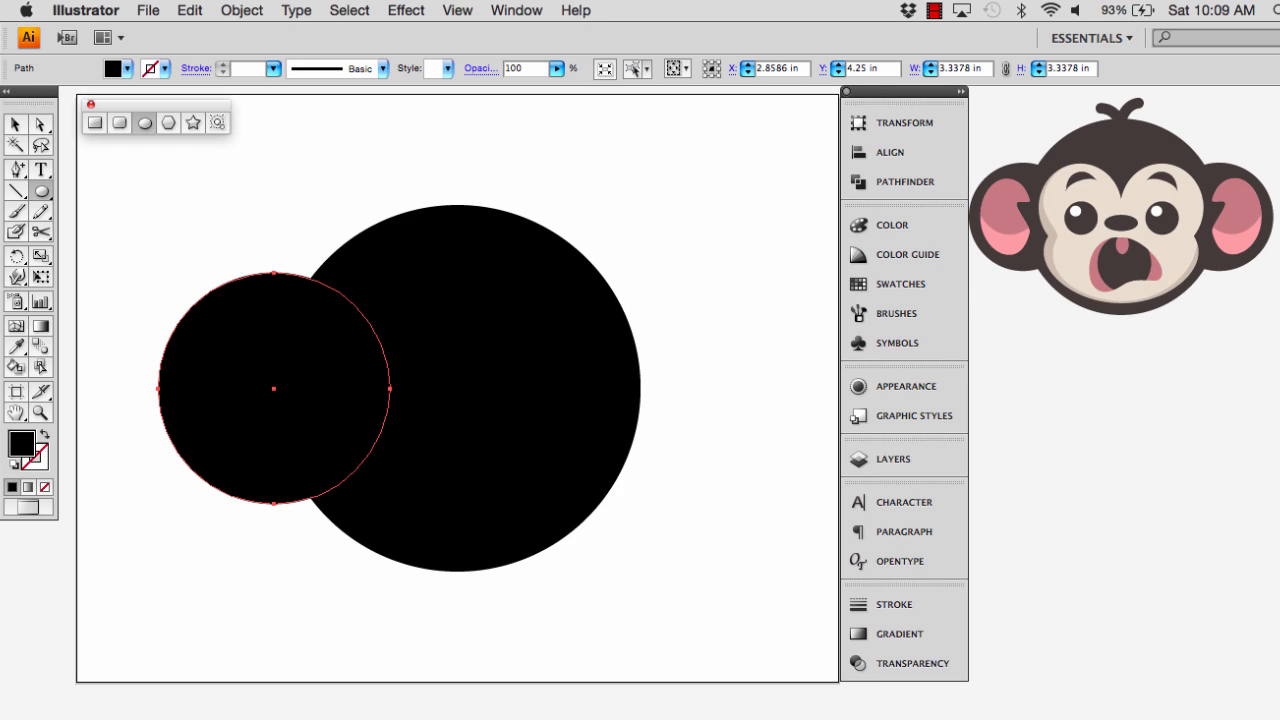
pyautogui.press('v')
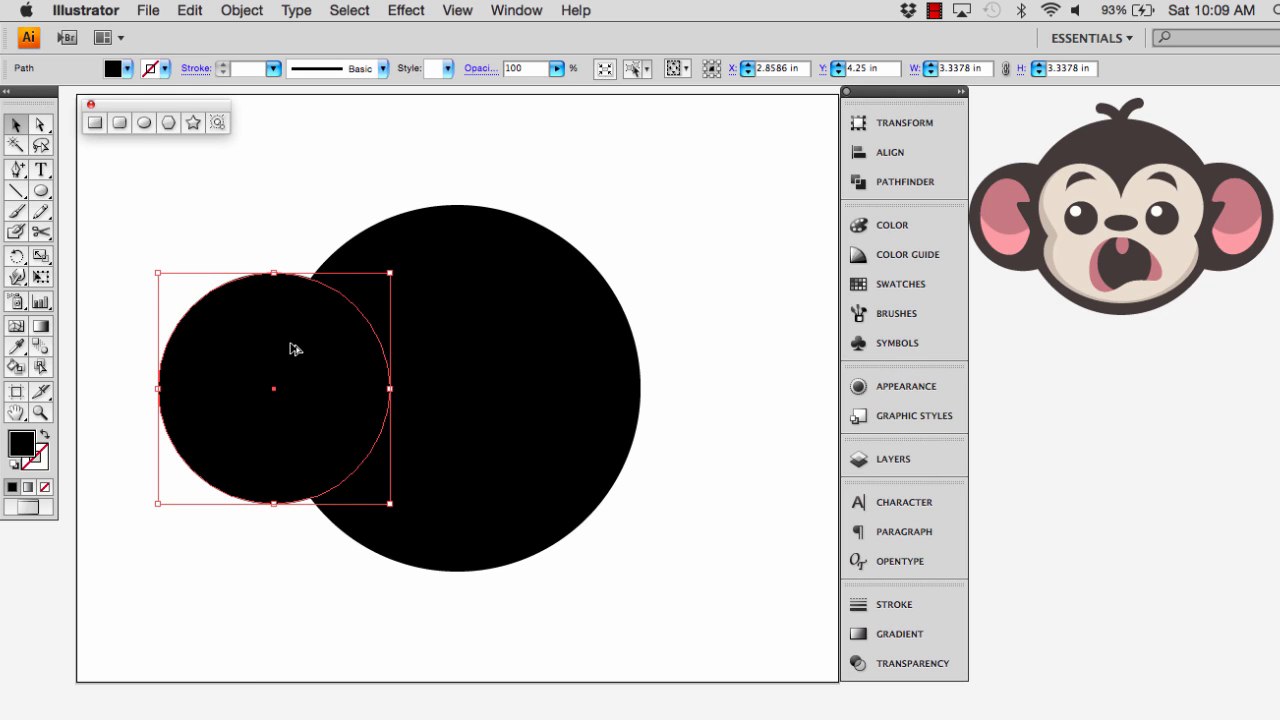
pyautogui.moveTo(291, 347); pyautogui.dragTo(655, 347)
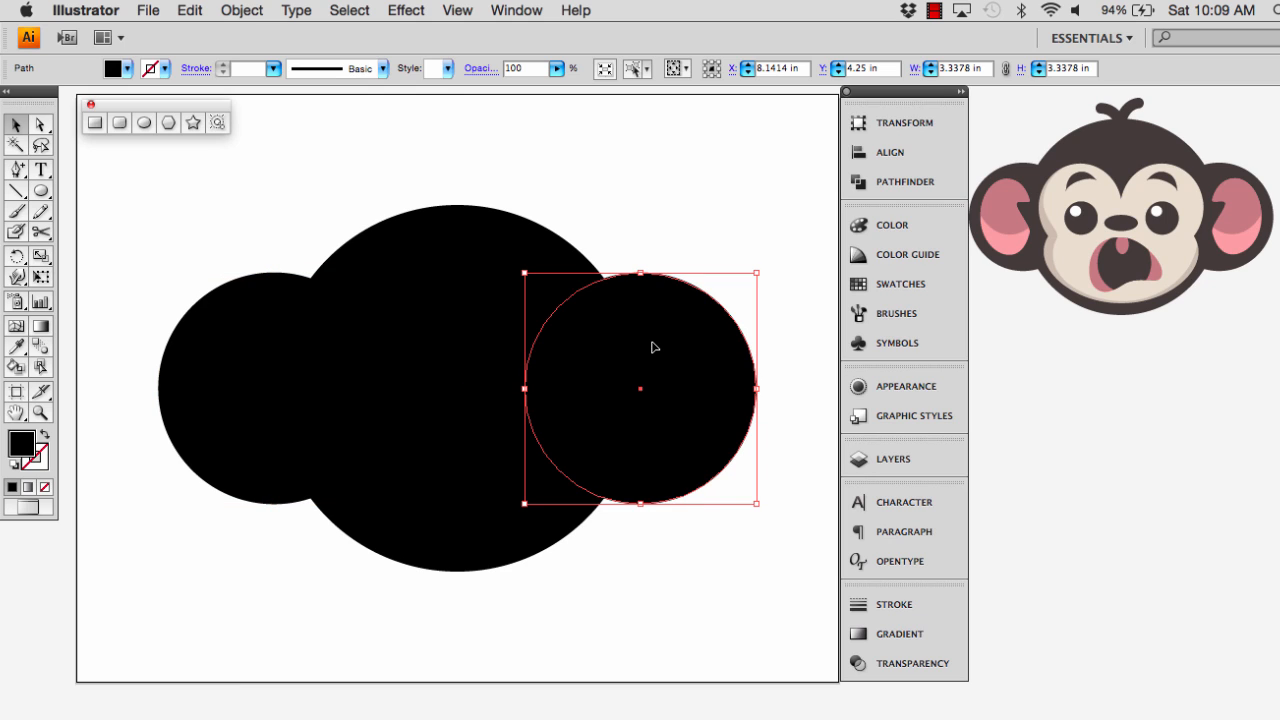
# Select the head and both ear circles and unite them into one silhouette with Pathfinder
pyautogui.keyDown('shift'); pyautogui.click(496, 309); pyautogui.keyUp('shift')
pyautogui.keyDown('shift'); pyautogui.click(250, 350); pyautogui.keyUp('shift')
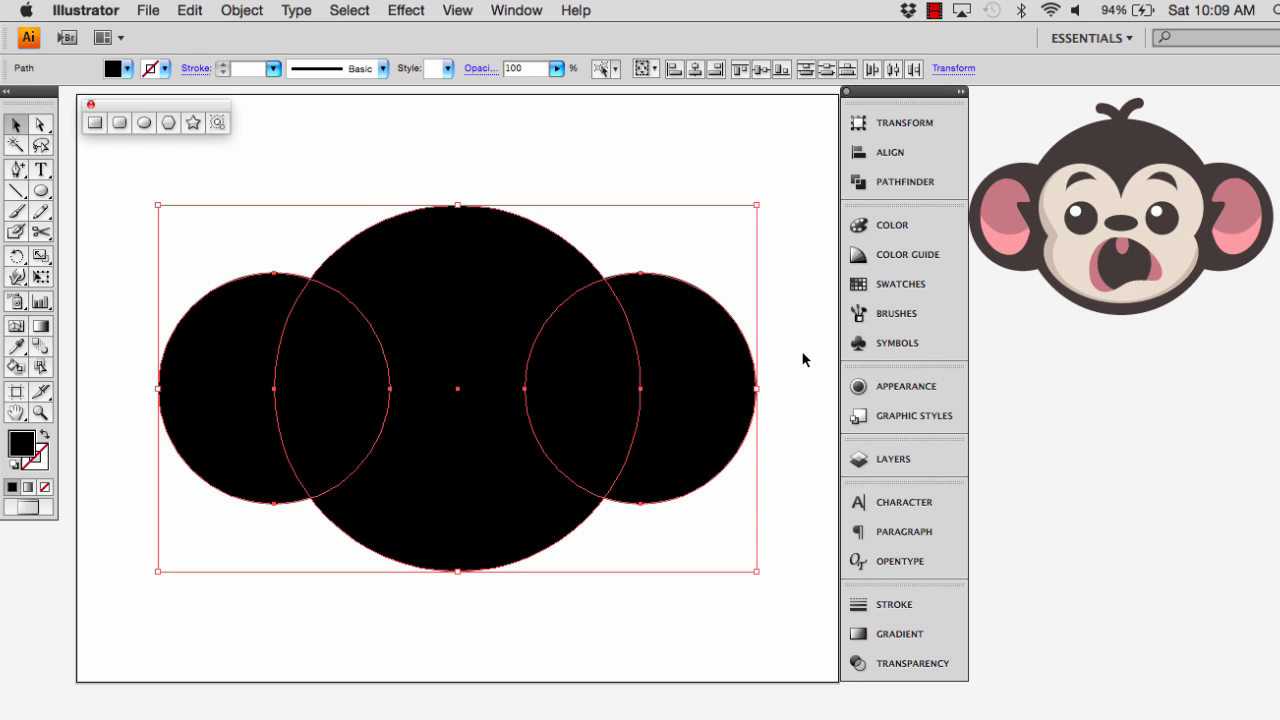
pyautogui.click(885, 182)
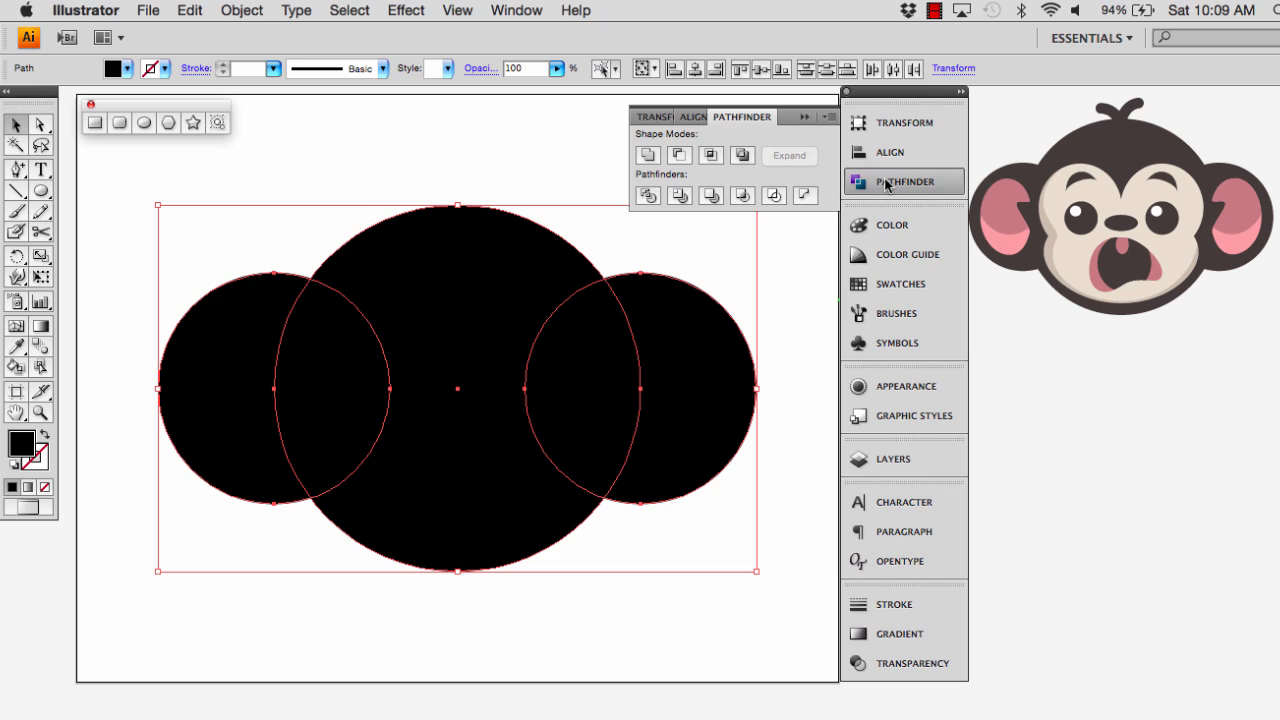
pyautogui.click(648, 155)
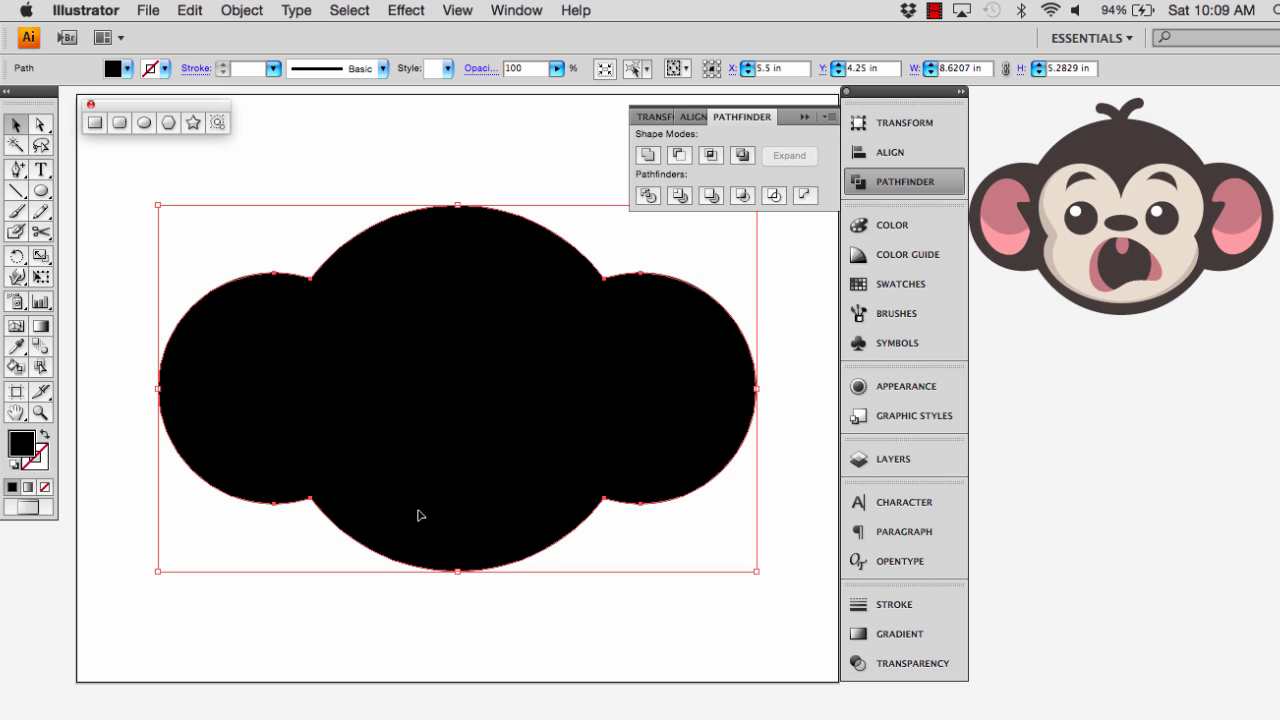
# Draw a white circle about 2.87 in wide from the centre of the black silhouette
pyautogui.click(42, 192)
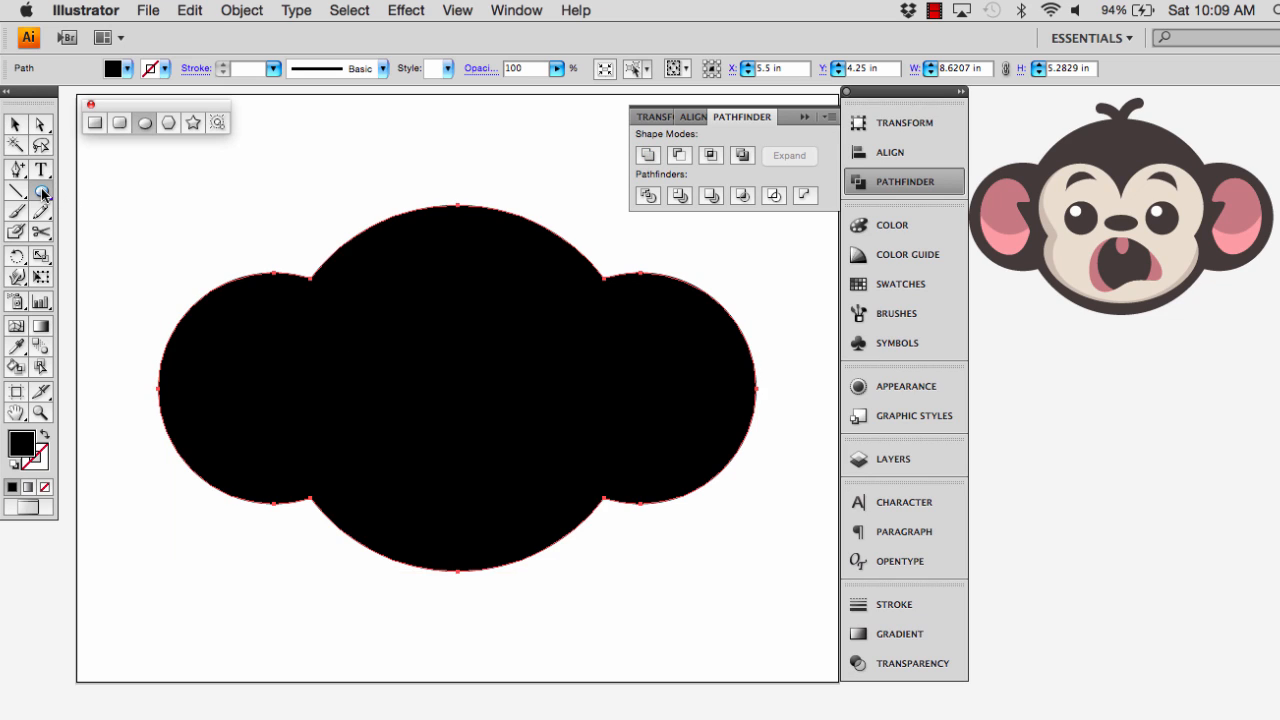
pyautogui.press('v')
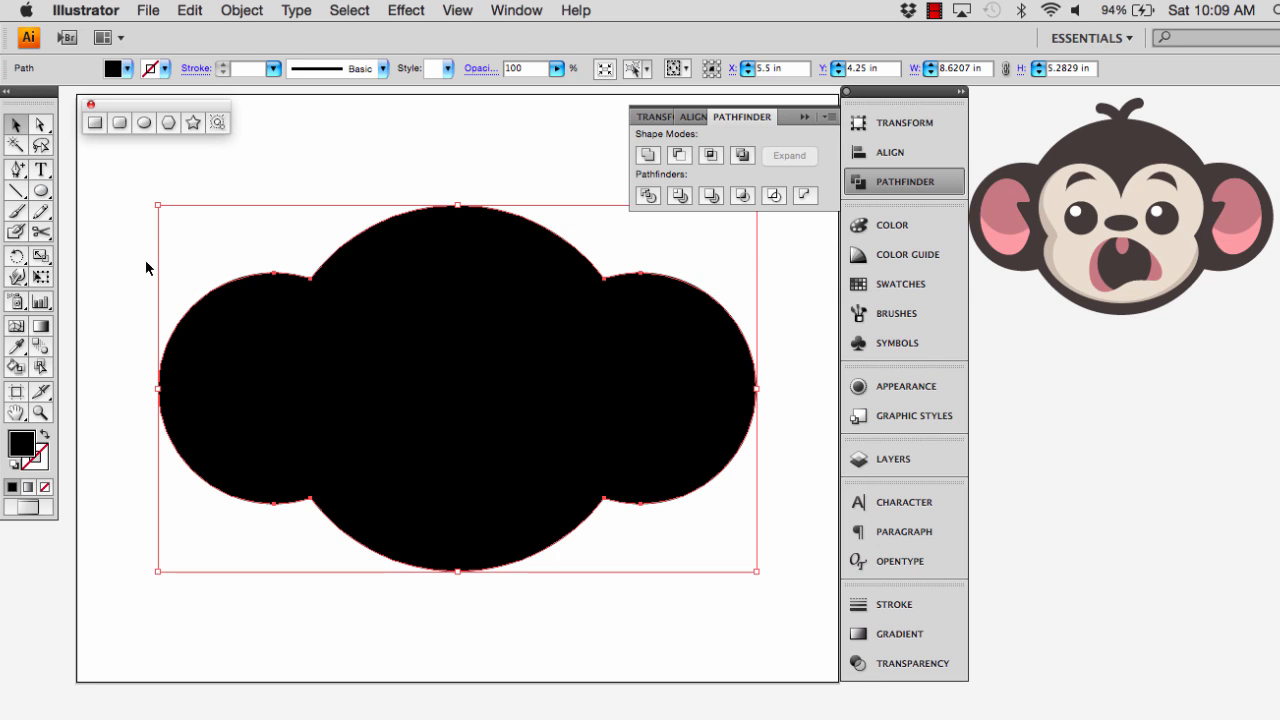
pyautogui.click(124, 237)
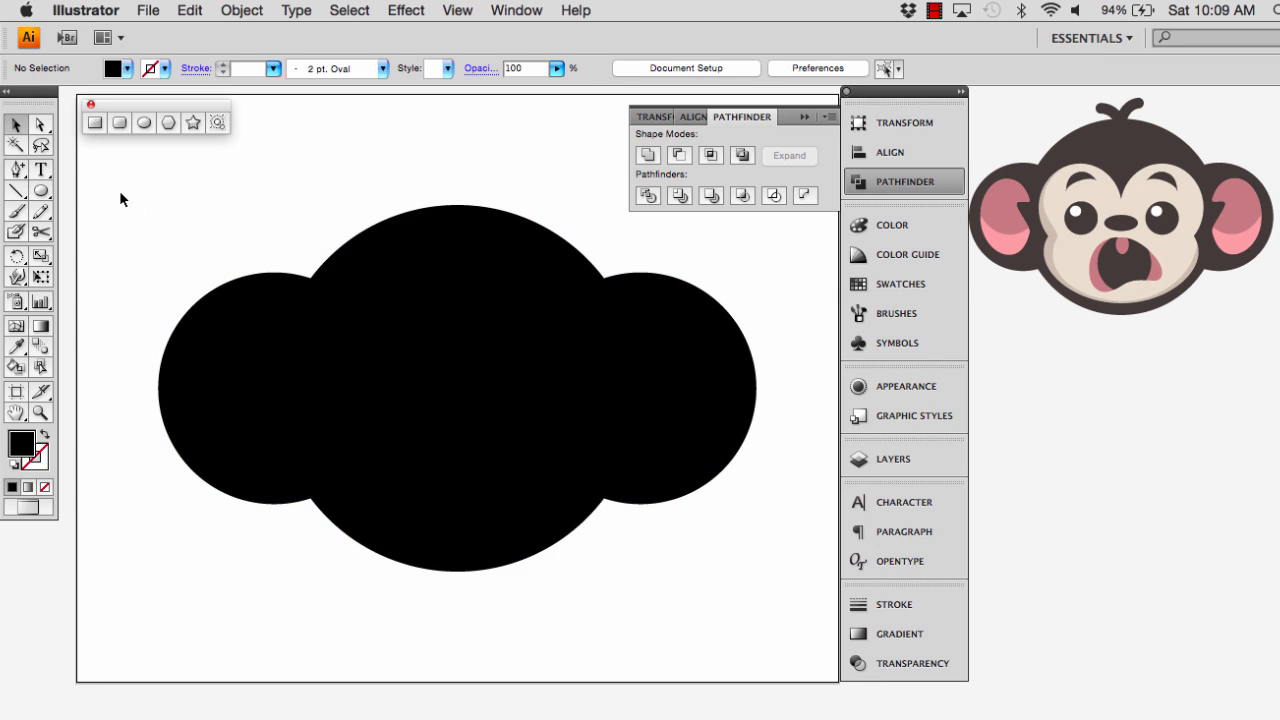
pyautogui.click(108, 68)
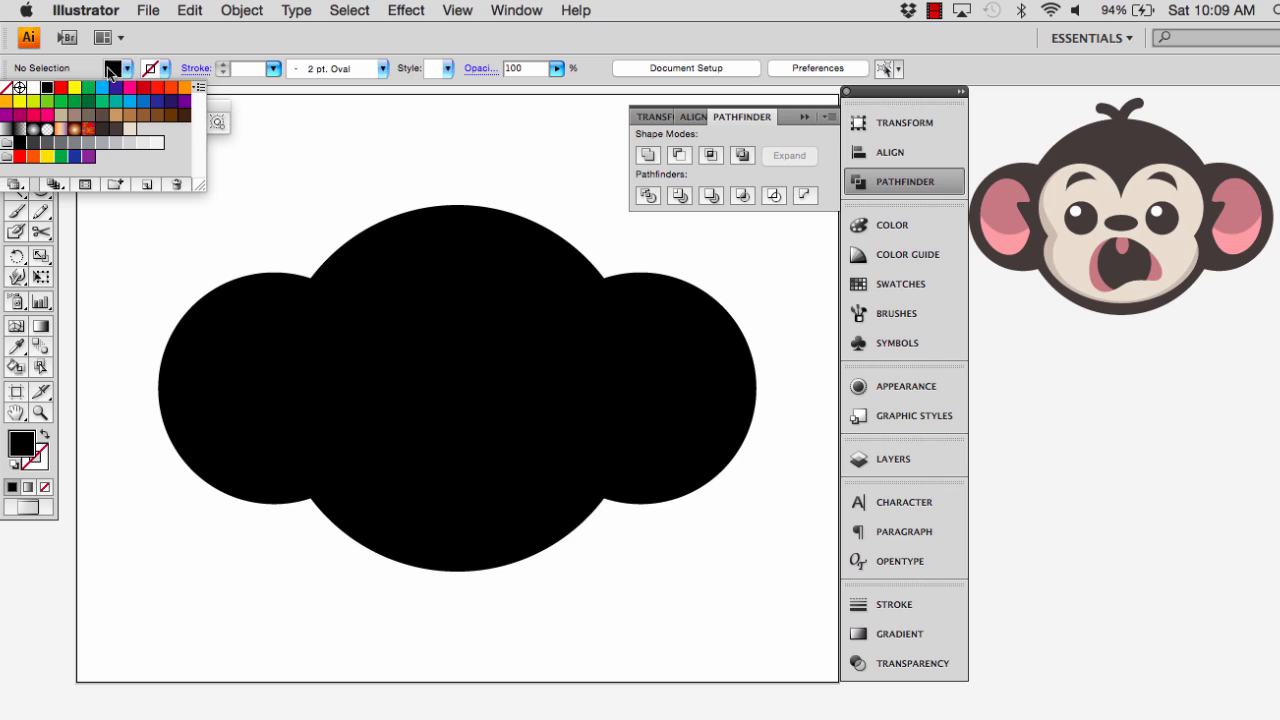
pyautogui.click(33, 88)
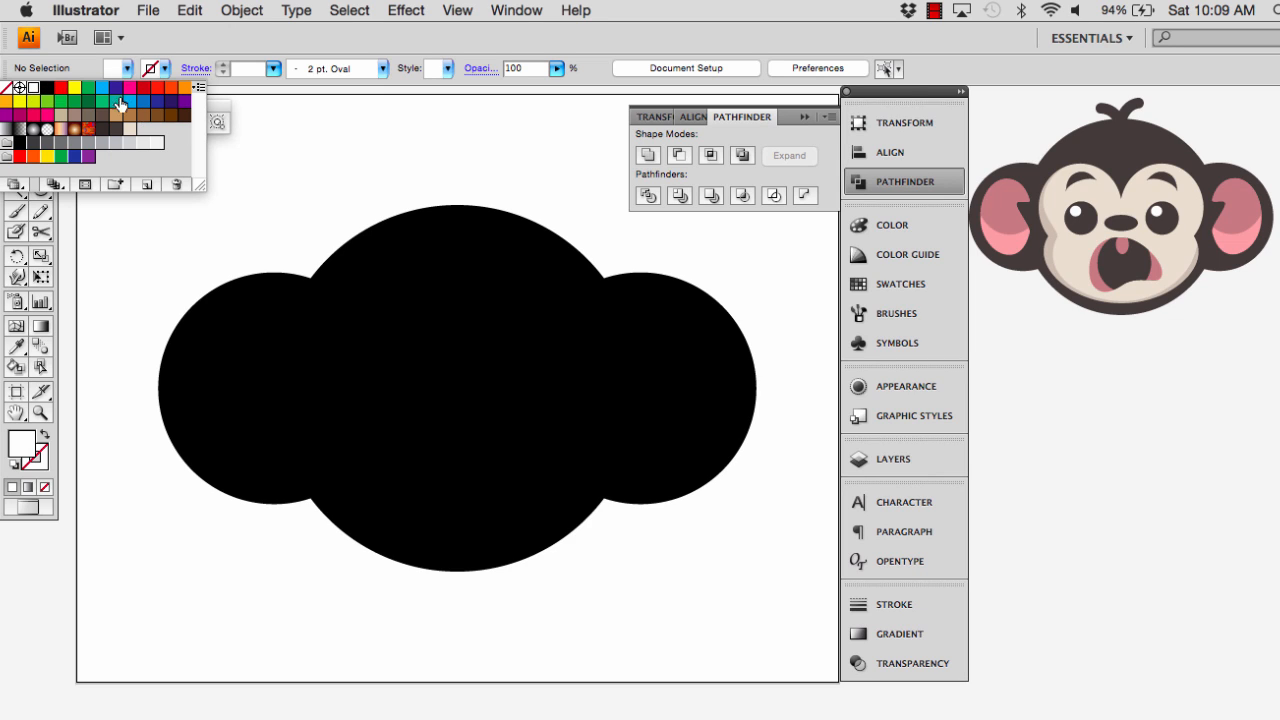
pyautogui.click(221, 105)
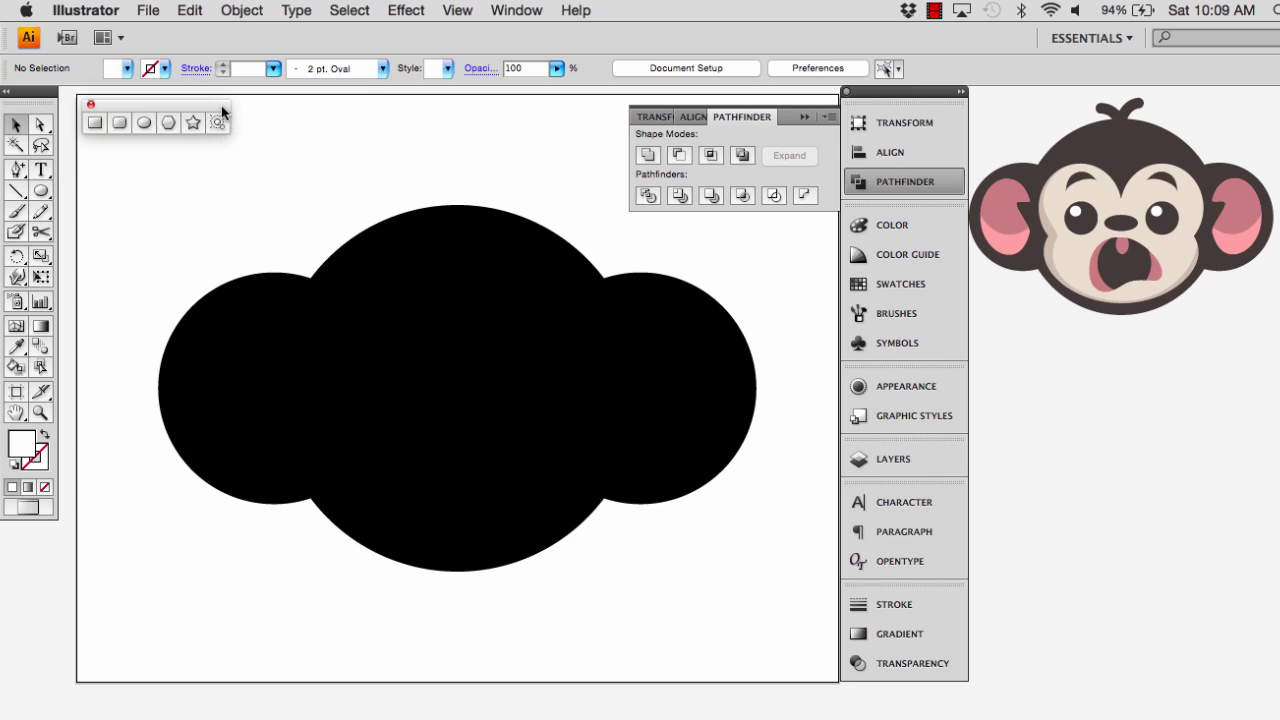
pyautogui.click(144, 123)
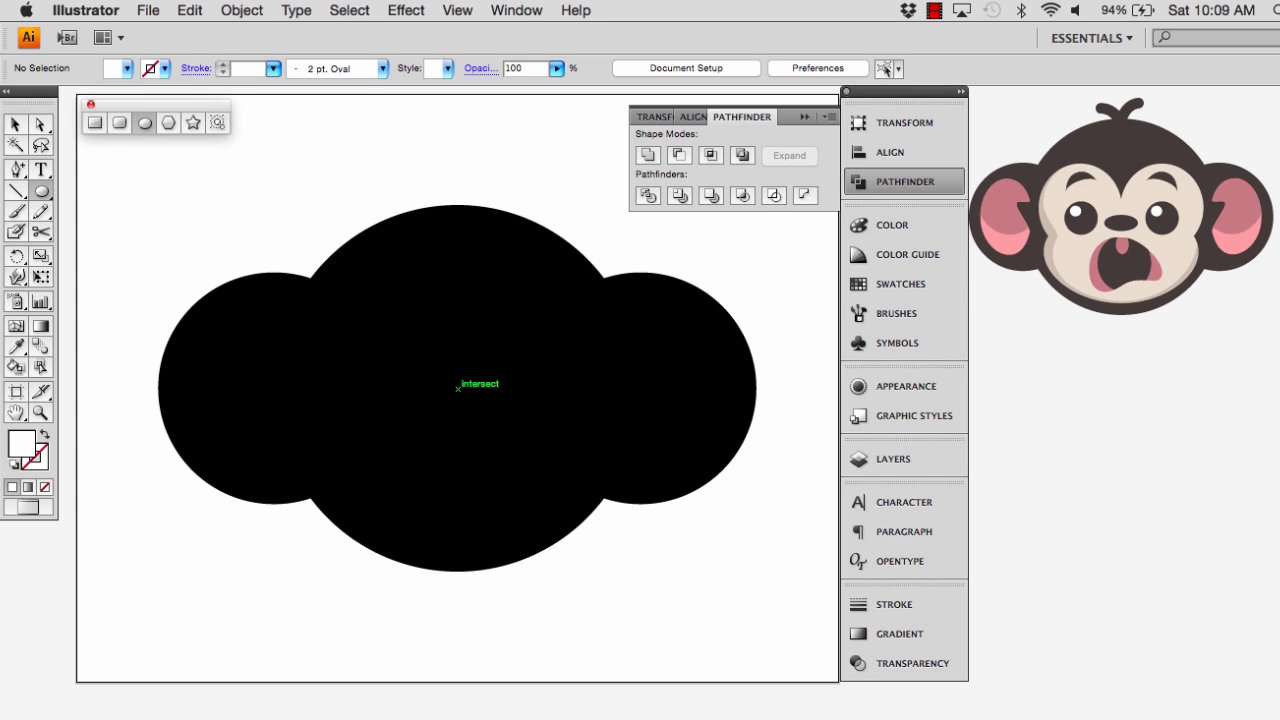
pyautogui.moveTo(458, 388); pyautogui.dragTo(557, 303)
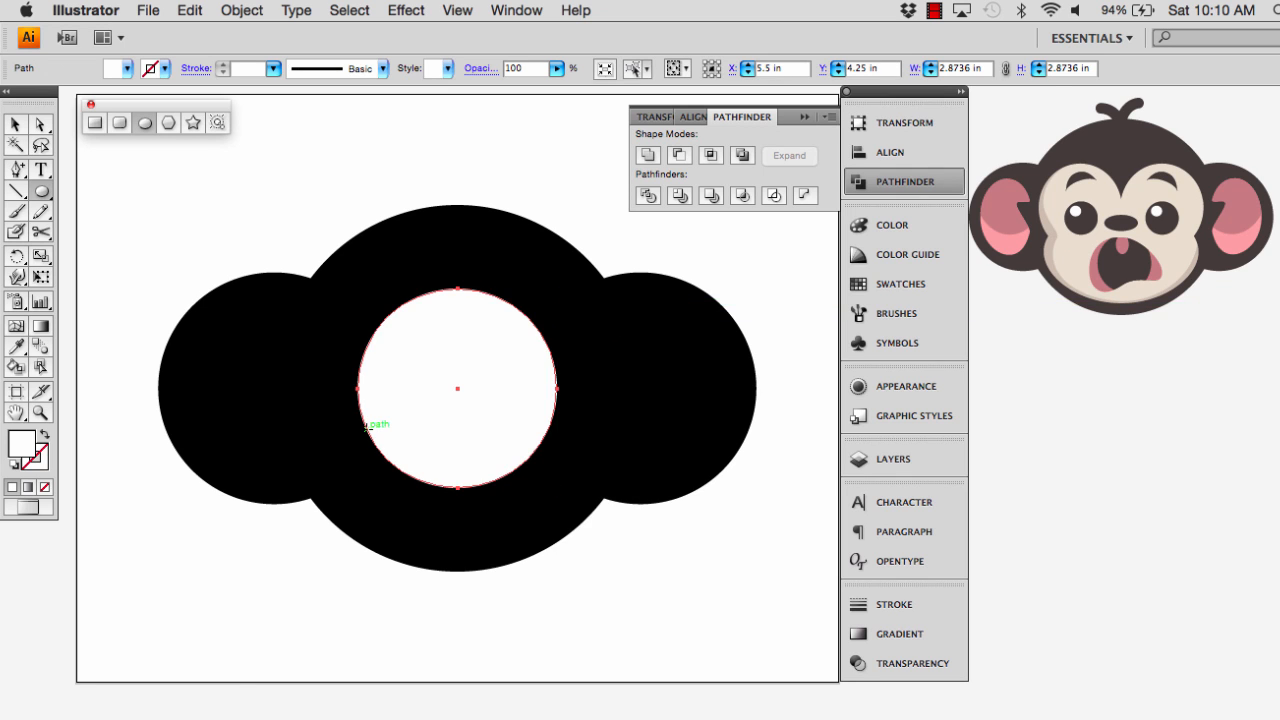
pyautogui.press('v')
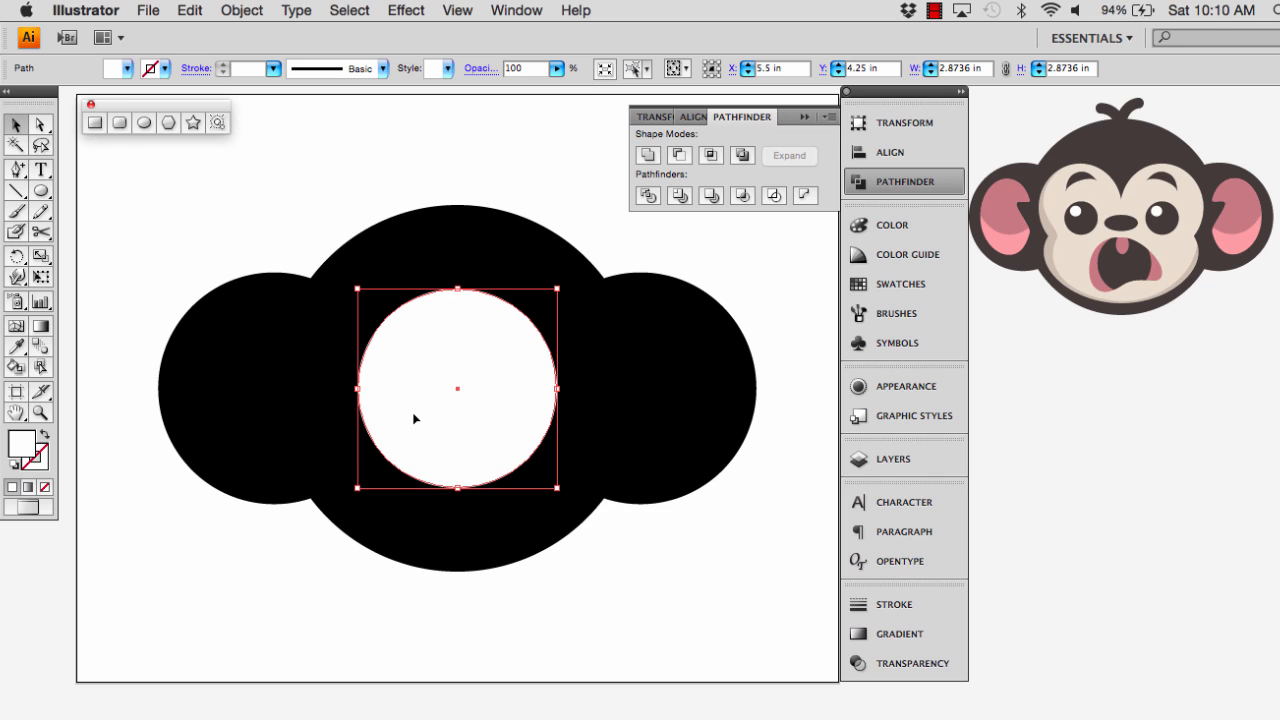
# Move the white circle up and left to about X 4.69 in, Y 4.60 in and duplicate it horizontally to about X 6.35 in
pyautogui.moveTo(412, 421); pyautogui.dragTo(357, 391)
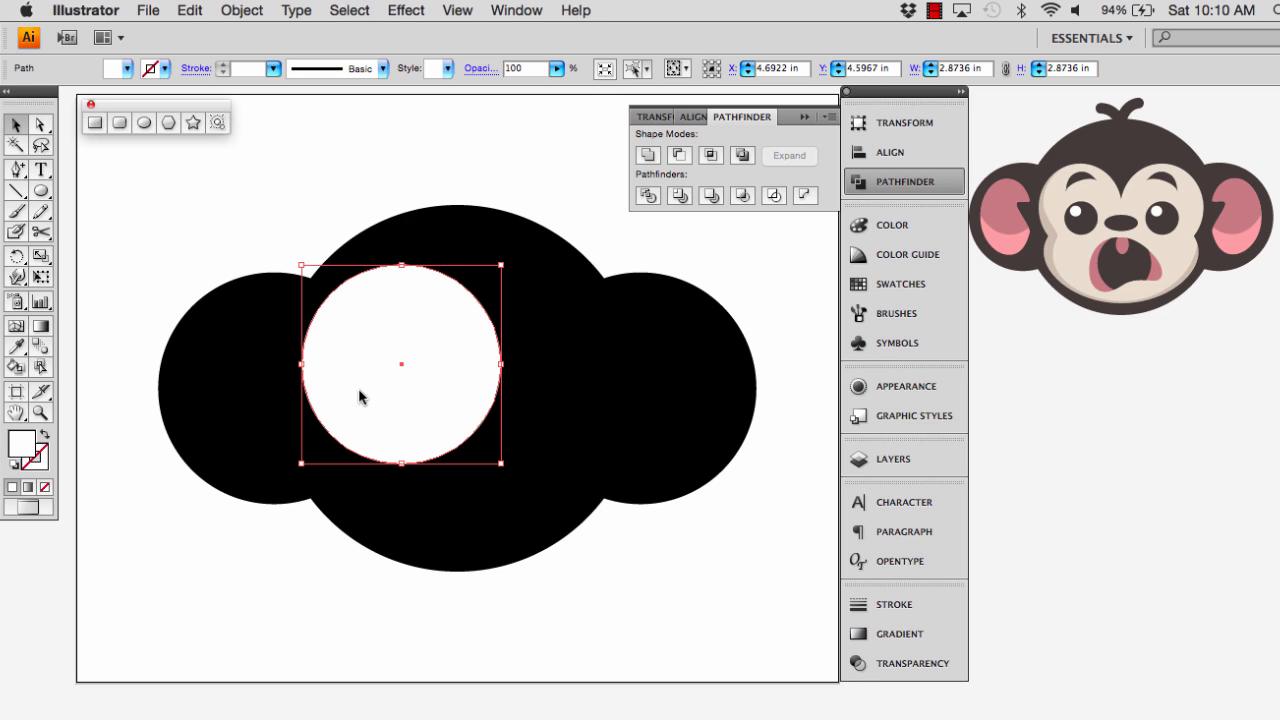
pyautogui.moveTo(360, 396); pyautogui.dragTo(476, 398)
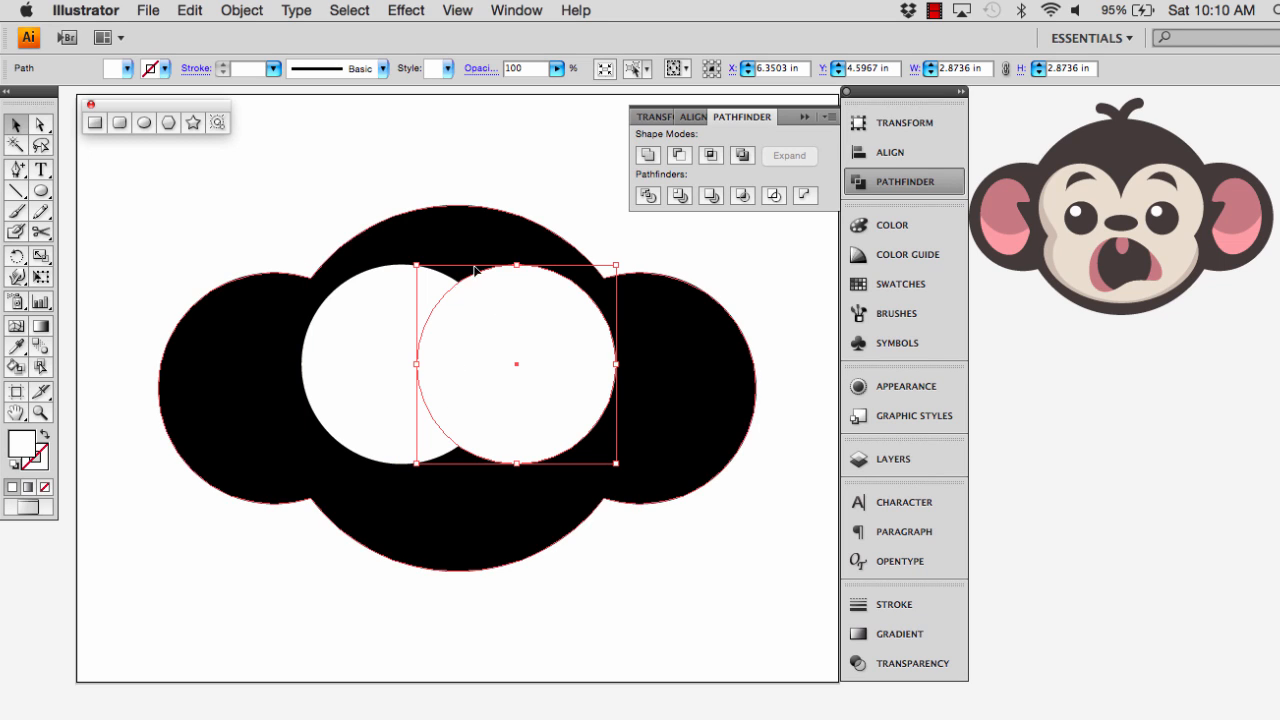
pyautogui.click(395, 322)
pyautogui.click(542, 326)
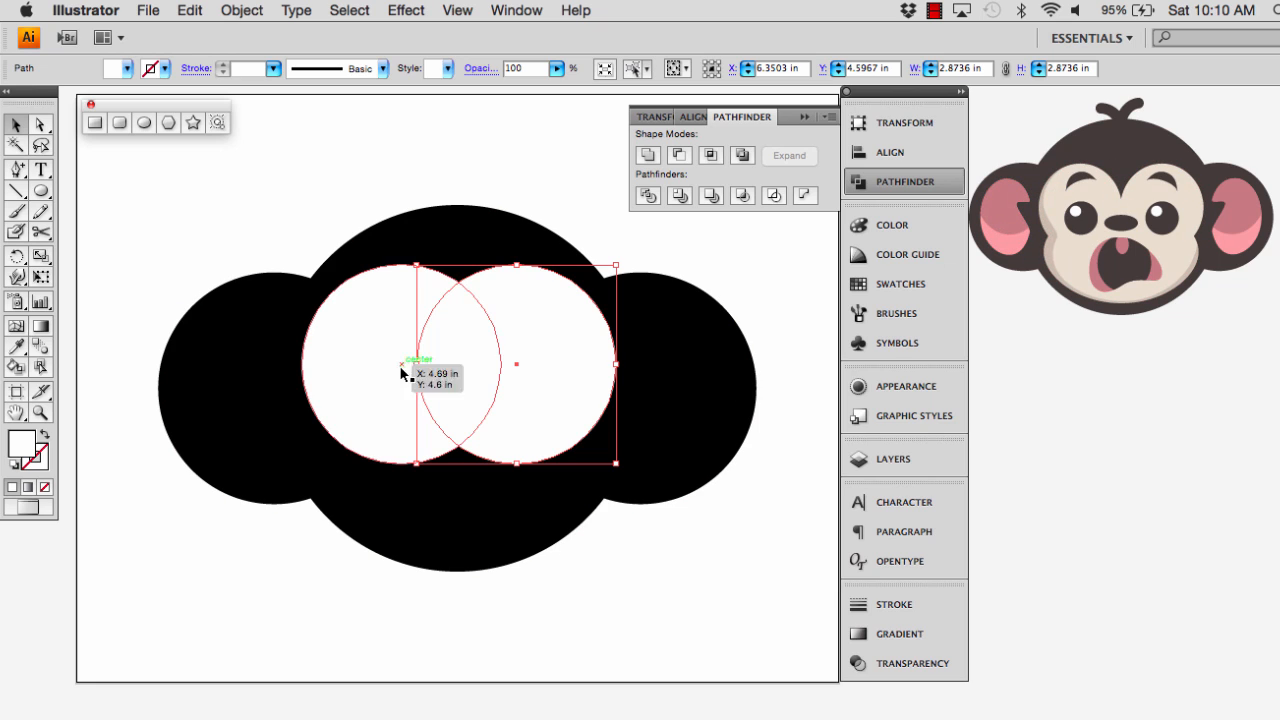
# Nudge the left white circle slightly left to about X 4.66 in and shrink it from its centre to about 2.42 in wide
pyautogui.click(362, 368)
pyautogui.press('Left')
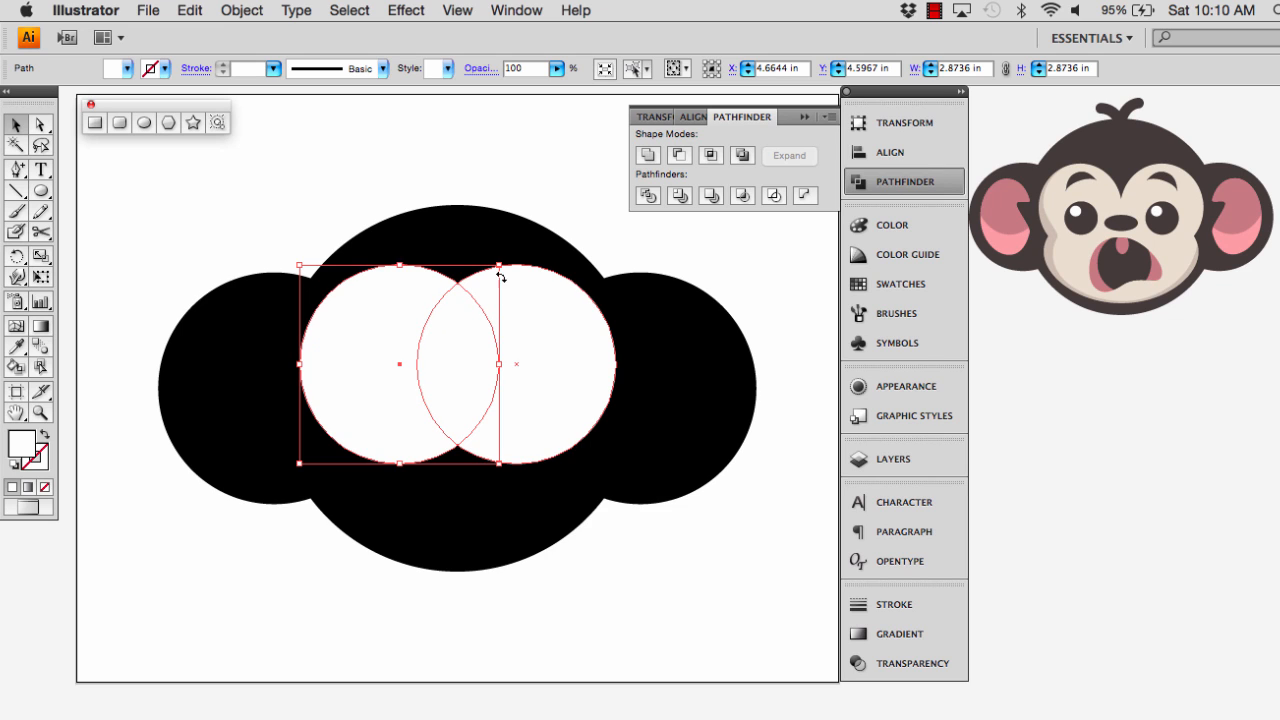
pyautogui.moveTo(499, 265); pyautogui.dragTo(483, 281)
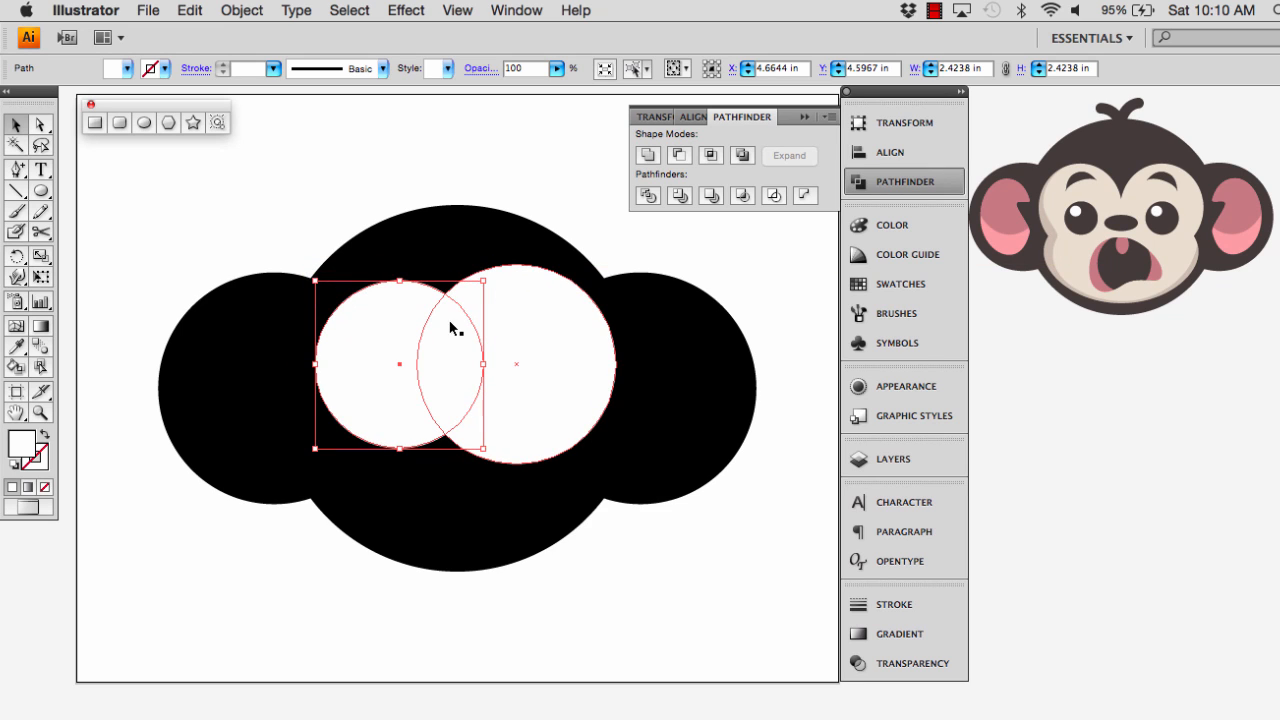
# Delete the larger right white circle and nudge the remaining white circle left to about X 4.48 in
pyautogui.click(517, 326)
pyautogui.press('Delete')
pyautogui.click(453, 345)
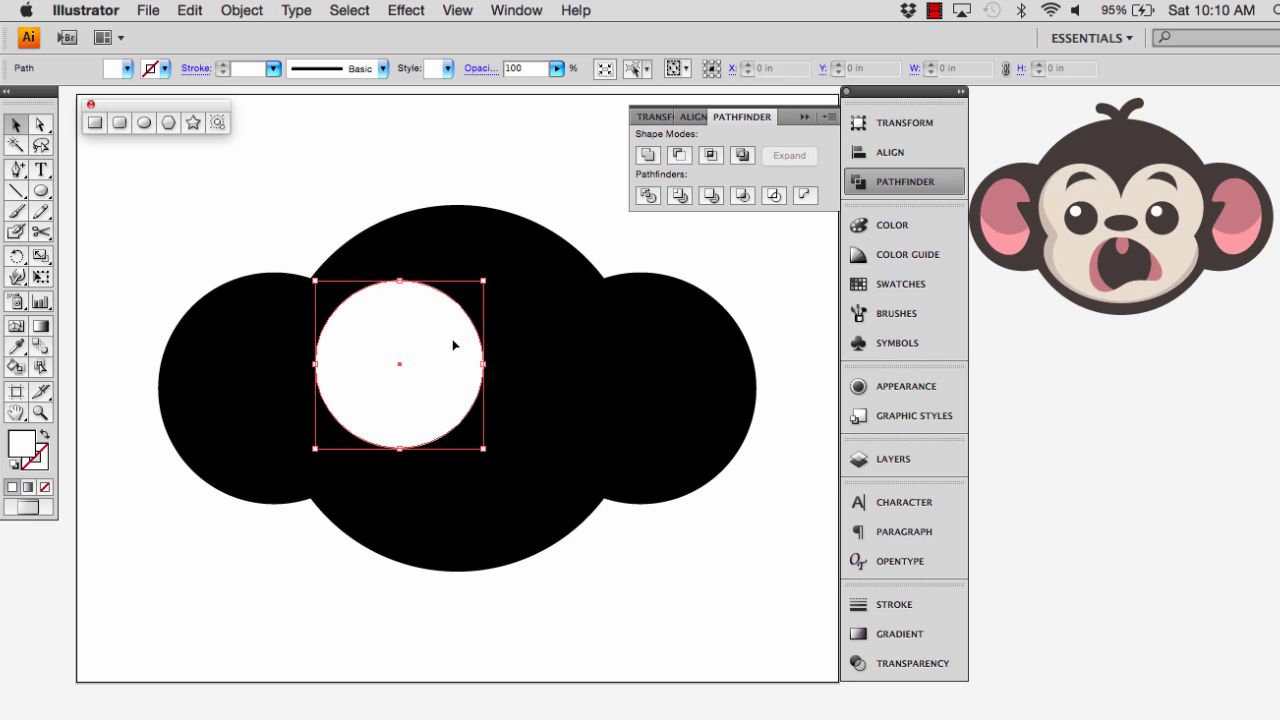
pyautogui.press('Left')
pyautogui.press('Left')
pyautogui.press('Left')
pyautogui.press('Left')
pyautogui.press('Left')
pyautogui.press('Left')
pyautogui.press('Left')
pyautogui.press('Left')
pyautogui.press('Left')
pyautogui.press('Left')
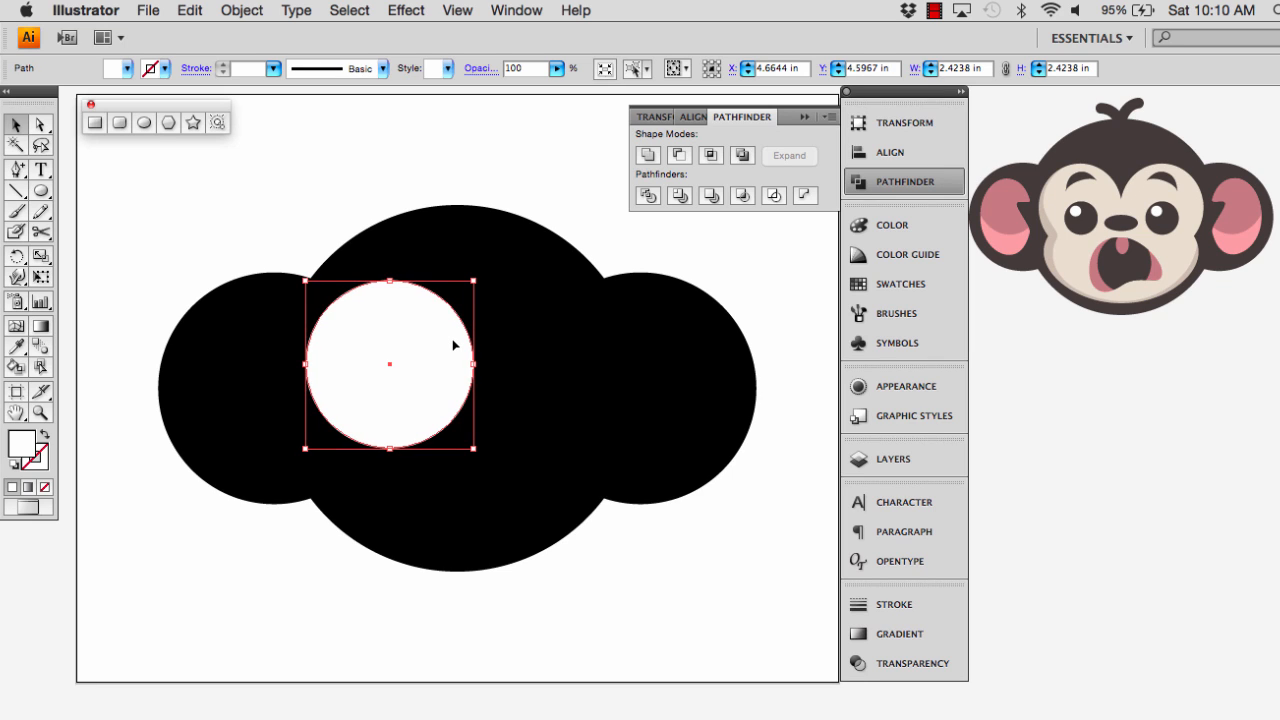
pyautogui.press('Left')
pyautogui.press('Left')
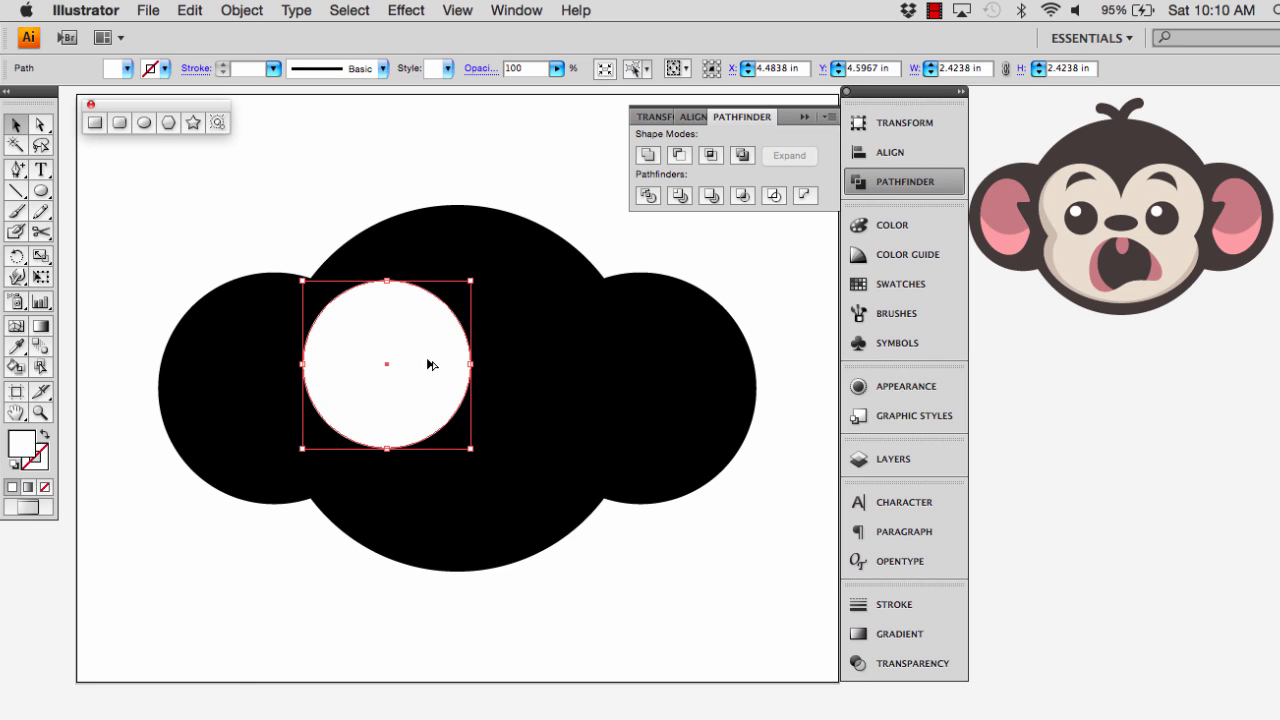
# Duplicate the white circle horizontally to its right with a slight overlap and nudge both circles slightly left
pyautogui.moveTo(430, 364); pyautogui.dragTo(578, 366)
pyautogui.click(419, 405)
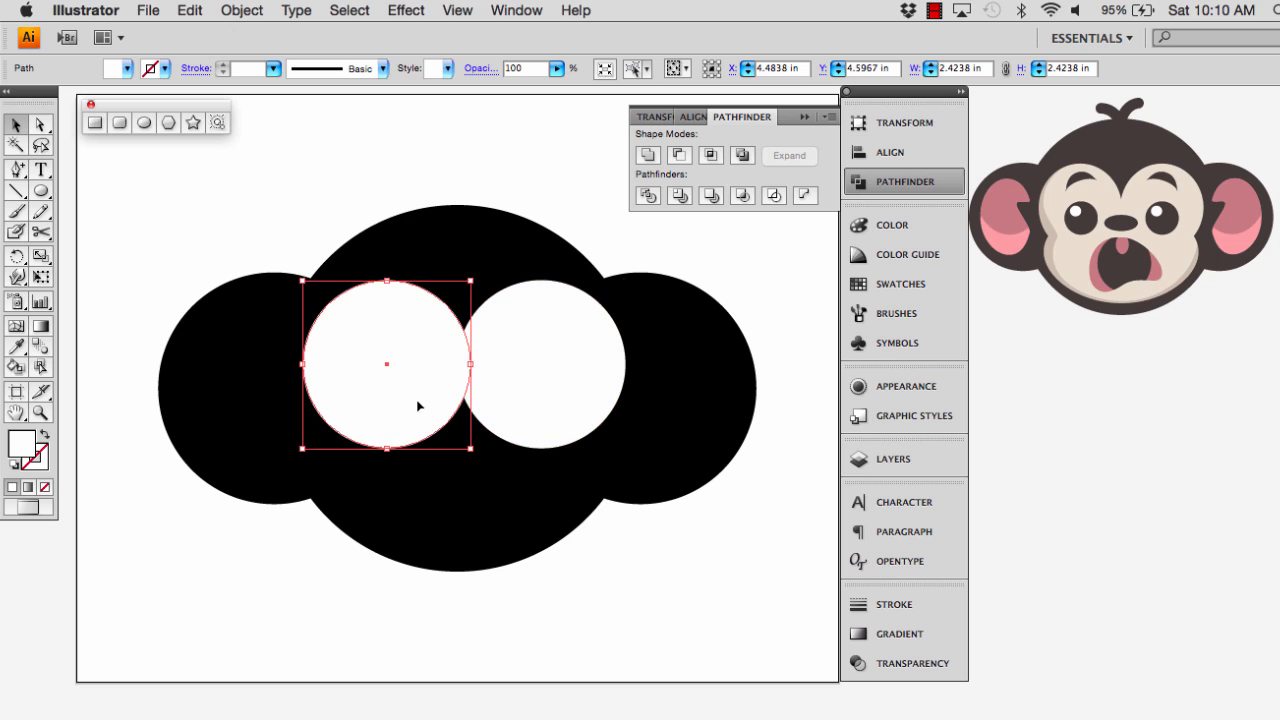
pyautogui.keyDown('shift'); pyautogui.click(501, 365); pyautogui.keyUp('shift')
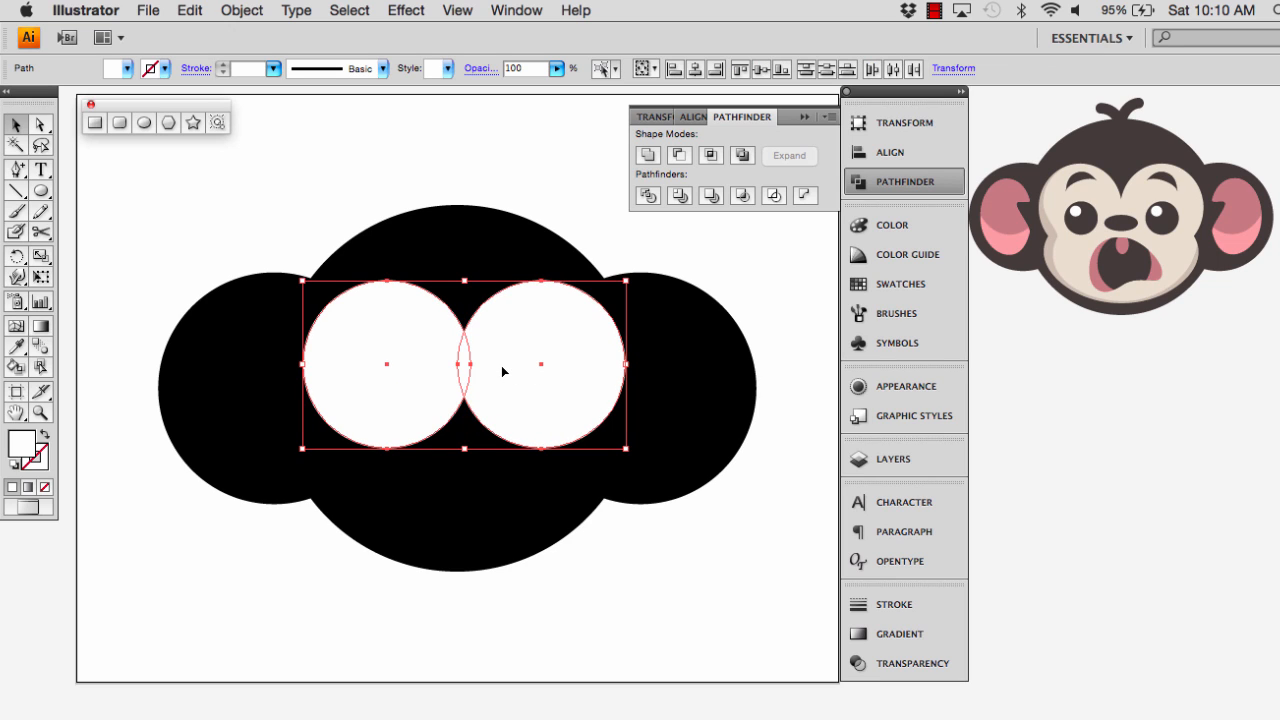
pyautogui.press('Left')
pyautogui.press('Left')
pyautogui.press('Left')
pyautogui.press('Left')
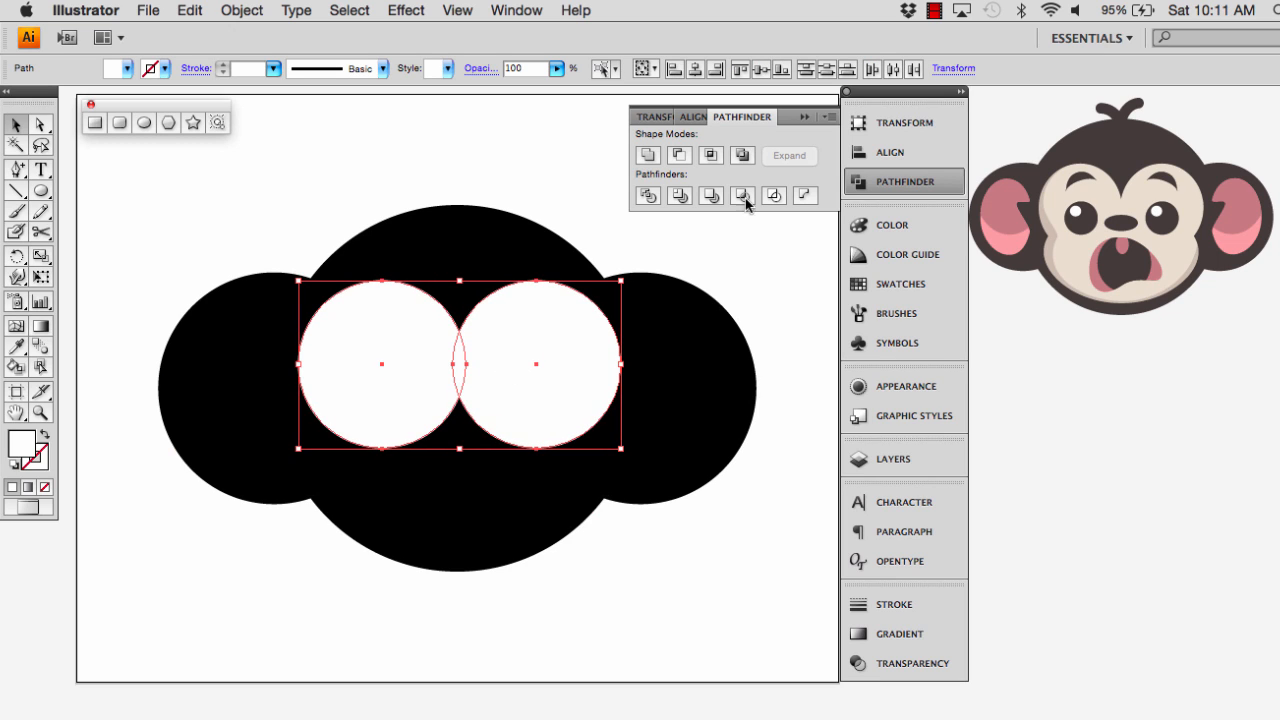
# Unite the two white circles with Pathfinder and nudge the combined shape left to about X 5.46 in
pyautogui.click(640, 156)
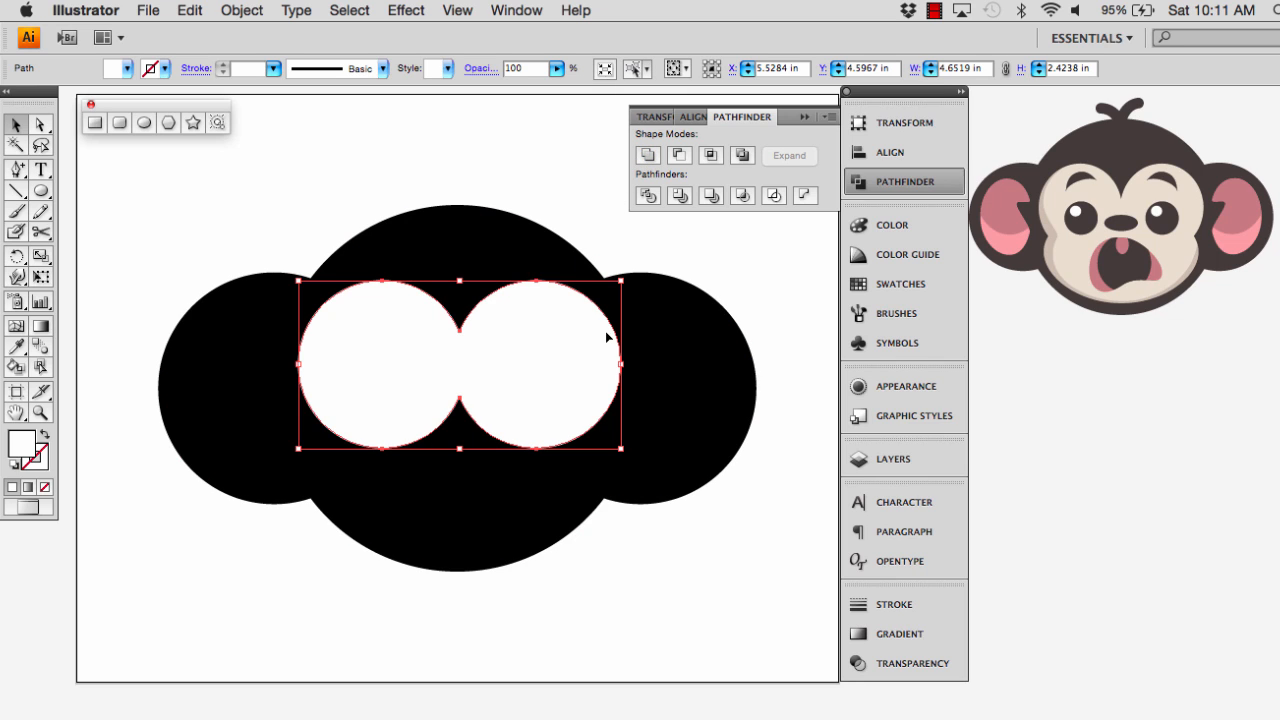
pyautogui.press('Left')
pyautogui.press('Left')
pyautogui.press('Left')
pyautogui.press('Left')
pyautogui.press('Left')
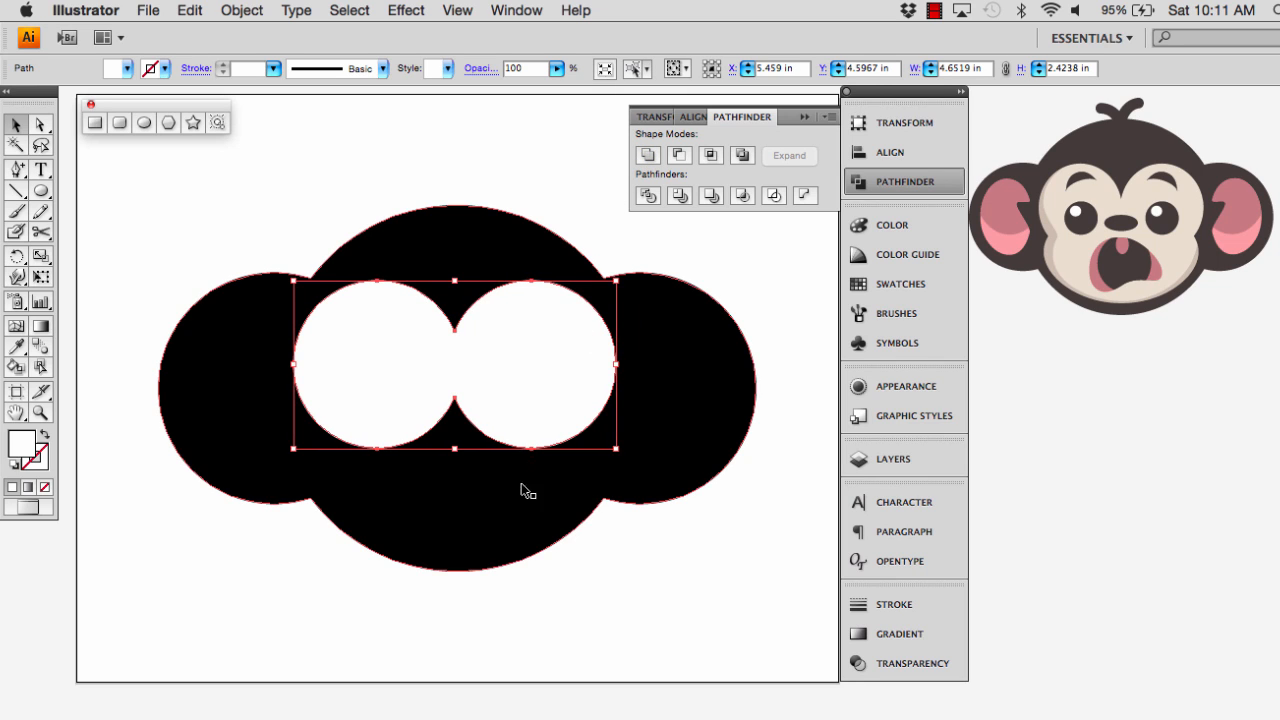
pyautogui.keyDown('shift'); pyautogui.click(520, 487); pyautogui.keyUp('shift')
pyautogui.click(453, 191)
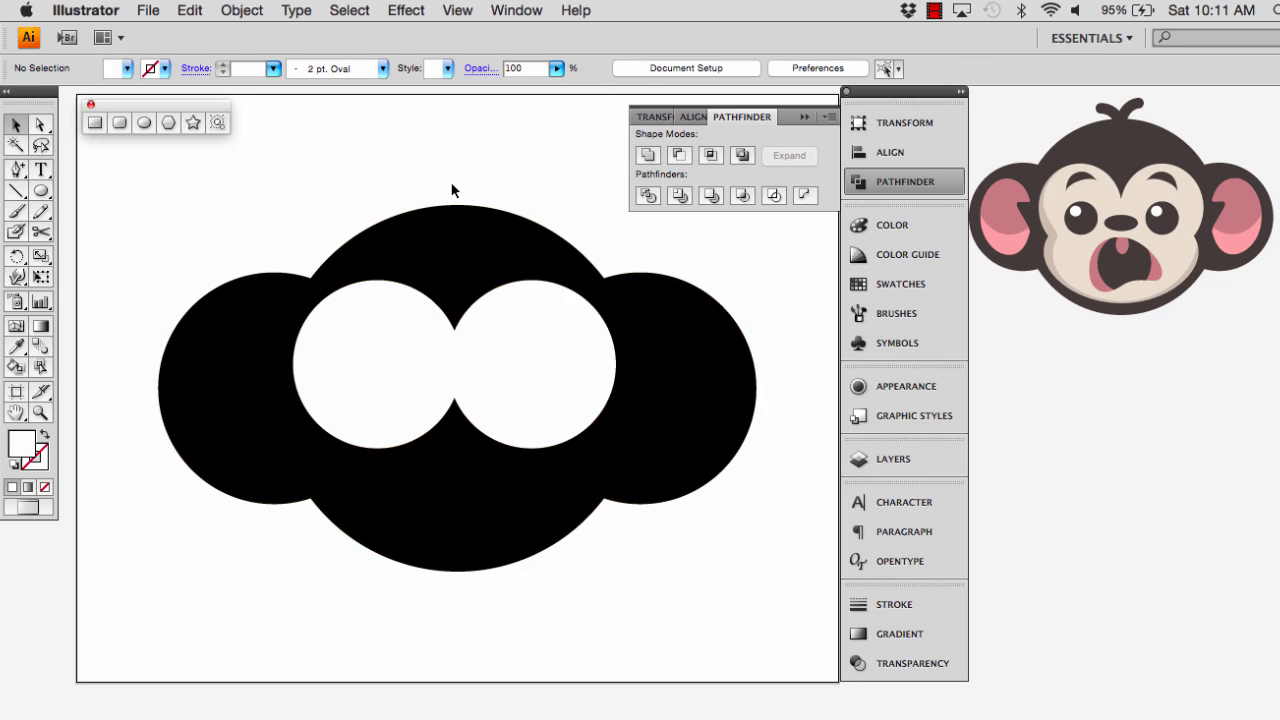
# Align the white double-circle shape and the black silhouette on their horizontal centres
pyautogui.click(430, 294)
pyautogui.keyDown('shift'); pyautogui.click(450, 261); pyautogui.keyUp('shift')
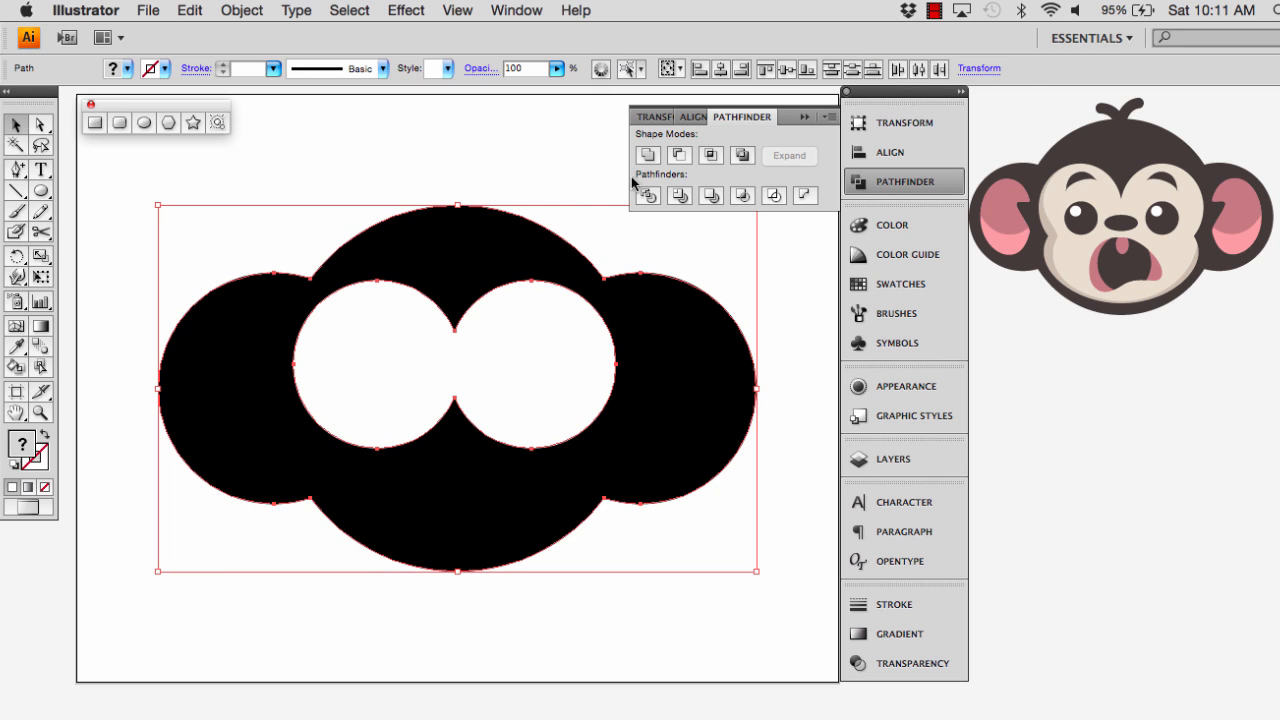
pyautogui.click(697, 119)
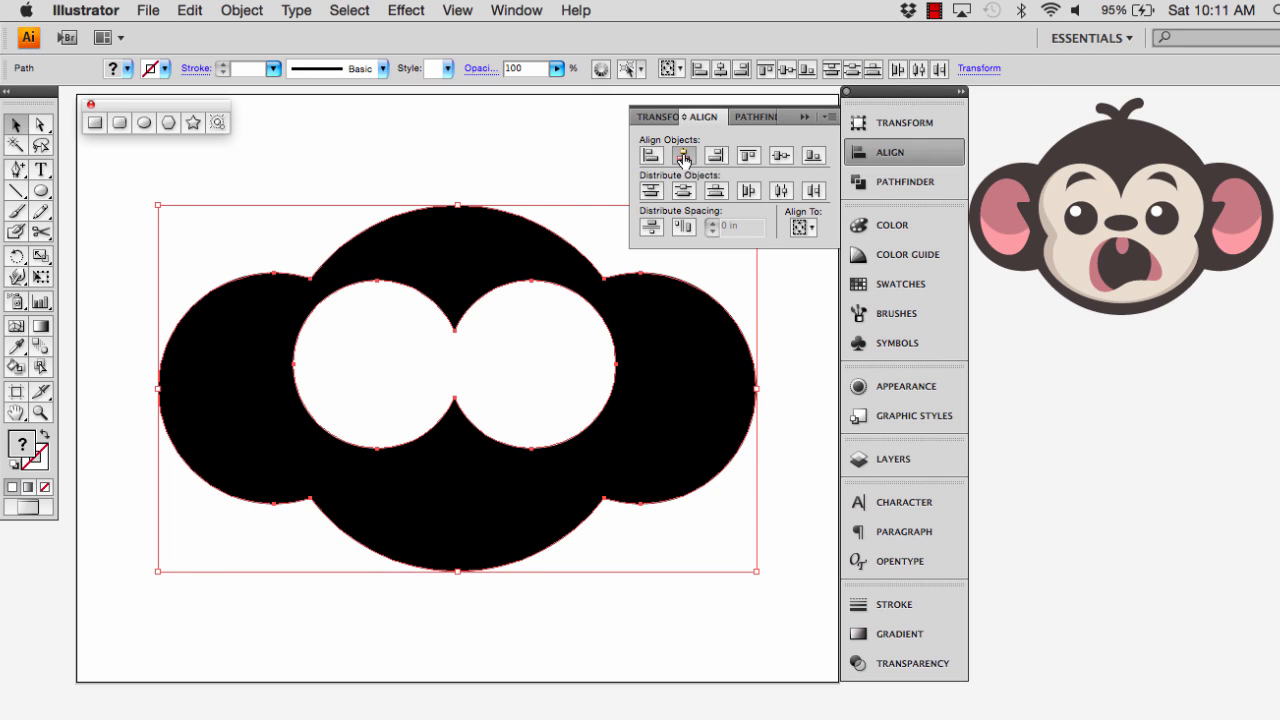
pyautogui.click(684, 156)
pyautogui.click(417, 143)
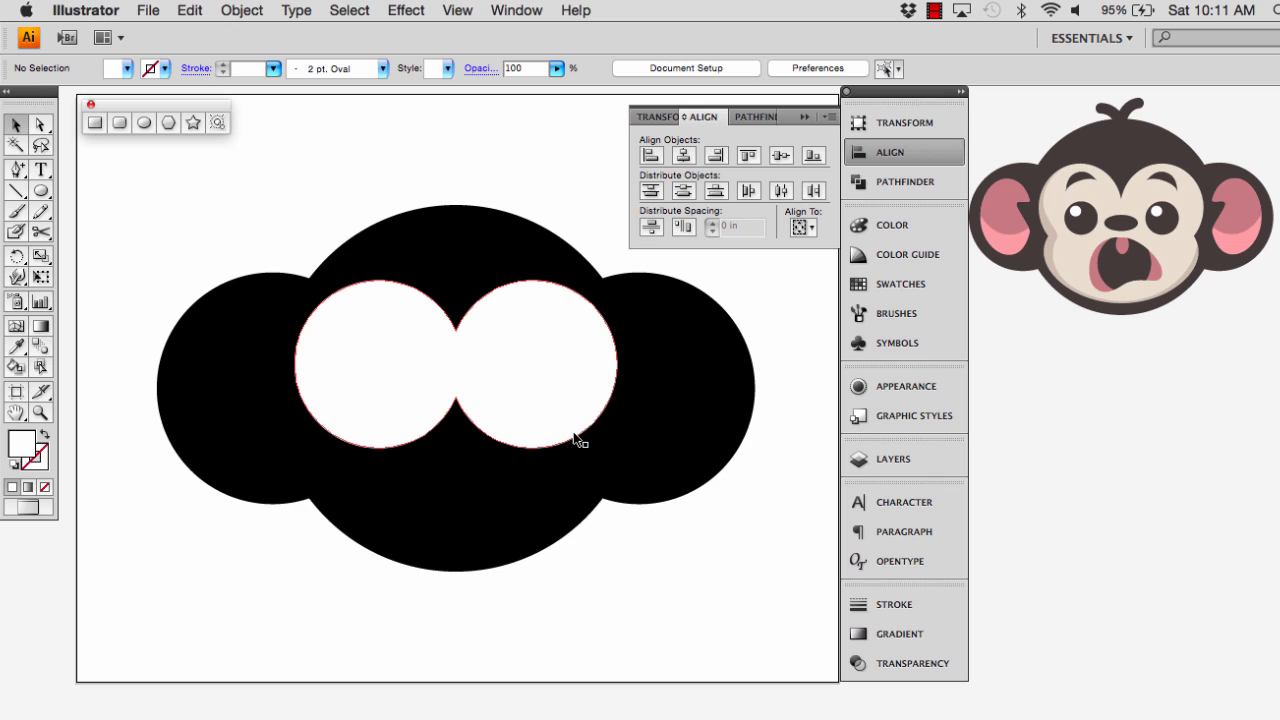
# Draw a white ellipse about 4.08 in wide and 2.68 in high over the lower face as the muzzle
pyautogui.click(143, 122)
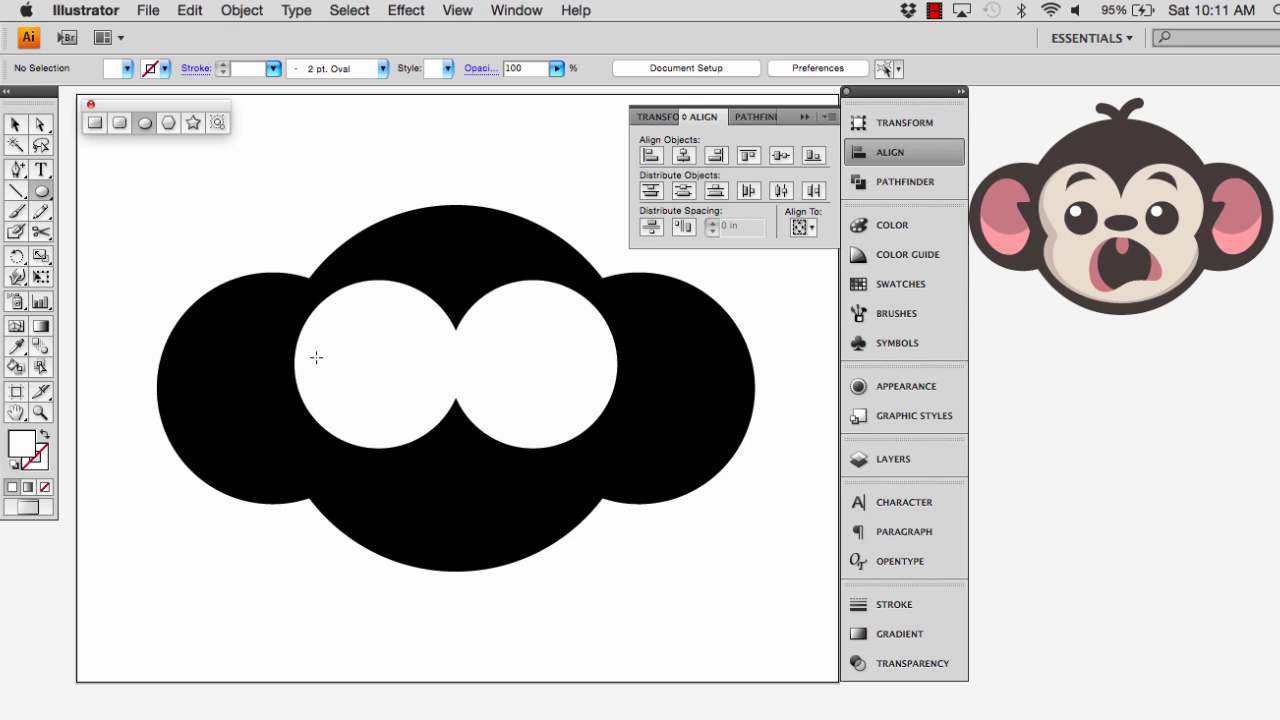
pyautogui.moveTo(314, 364); pyautogui.dragTo(597, 550)
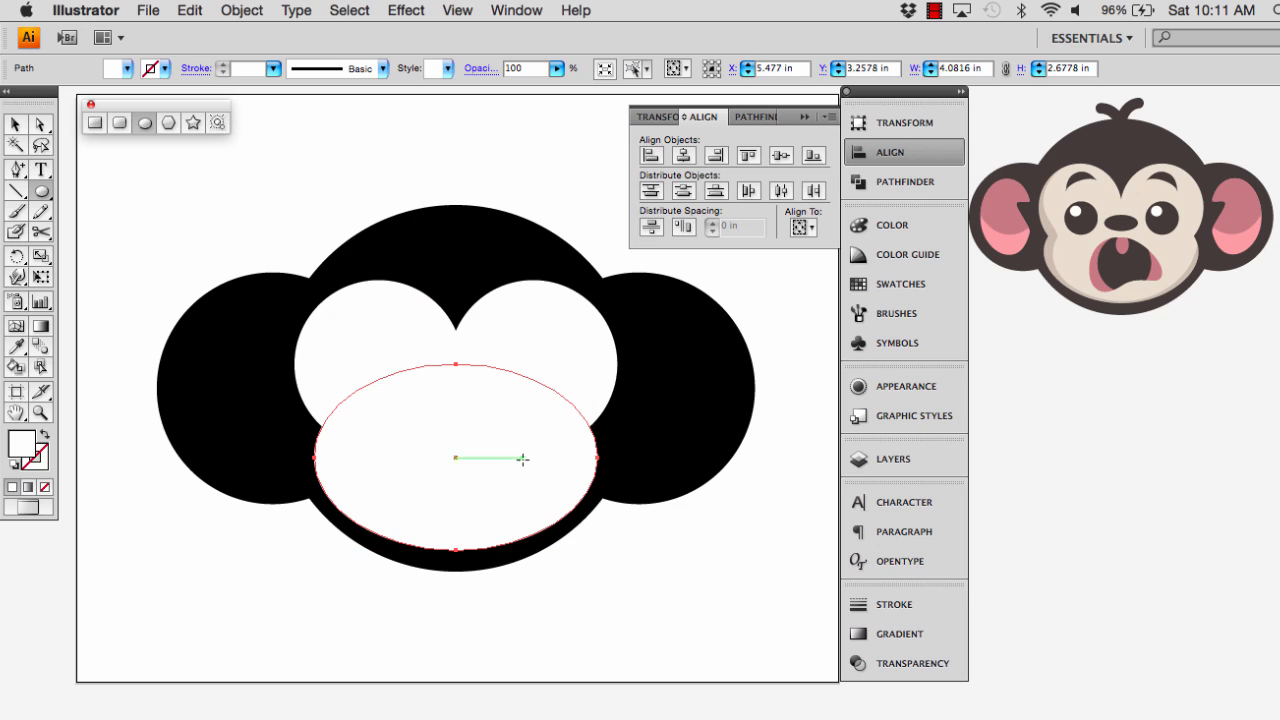
pyautogui.press('v')
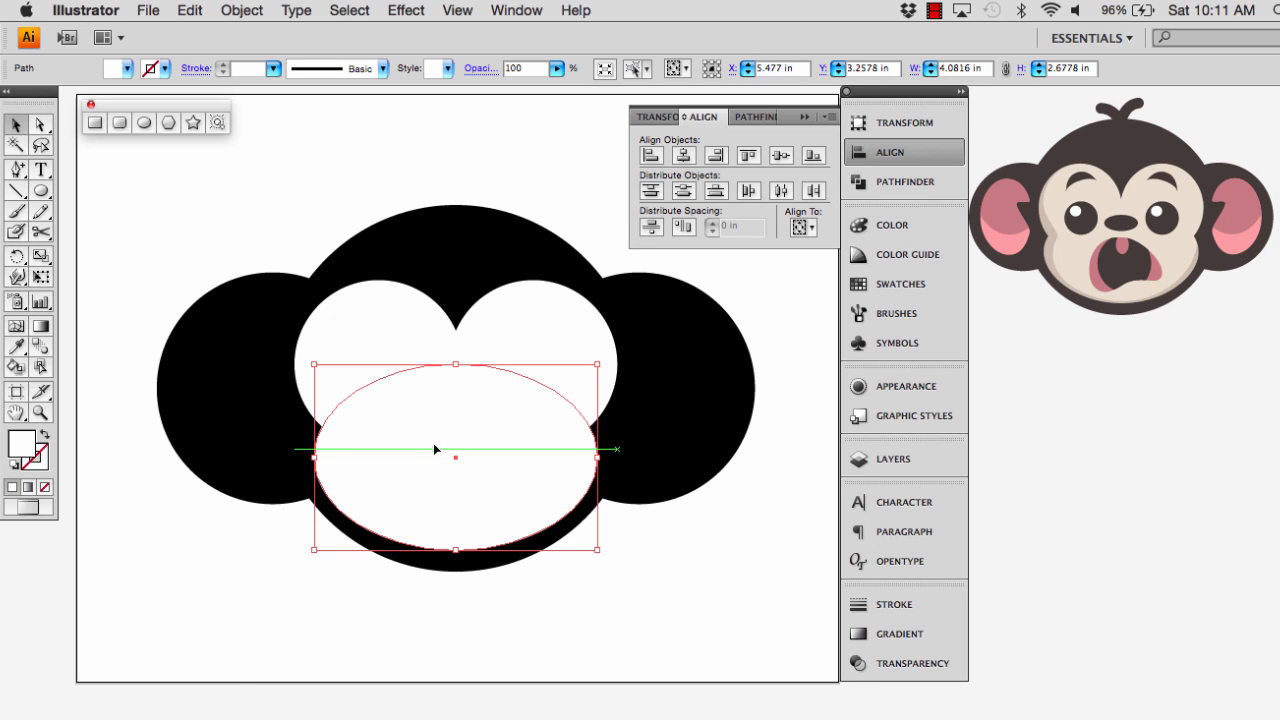
# Centre the muzzle ellipse horizontally with the double-circle shape and the black silhouette
pyautogui.keyDown('shift'); pyautogui.click(495, 326); pyautogui.keyUp('shift')
pyautogui.keyDown('shift'); pyautogui.click(484, 262); pyautogui.keyUp('shift')
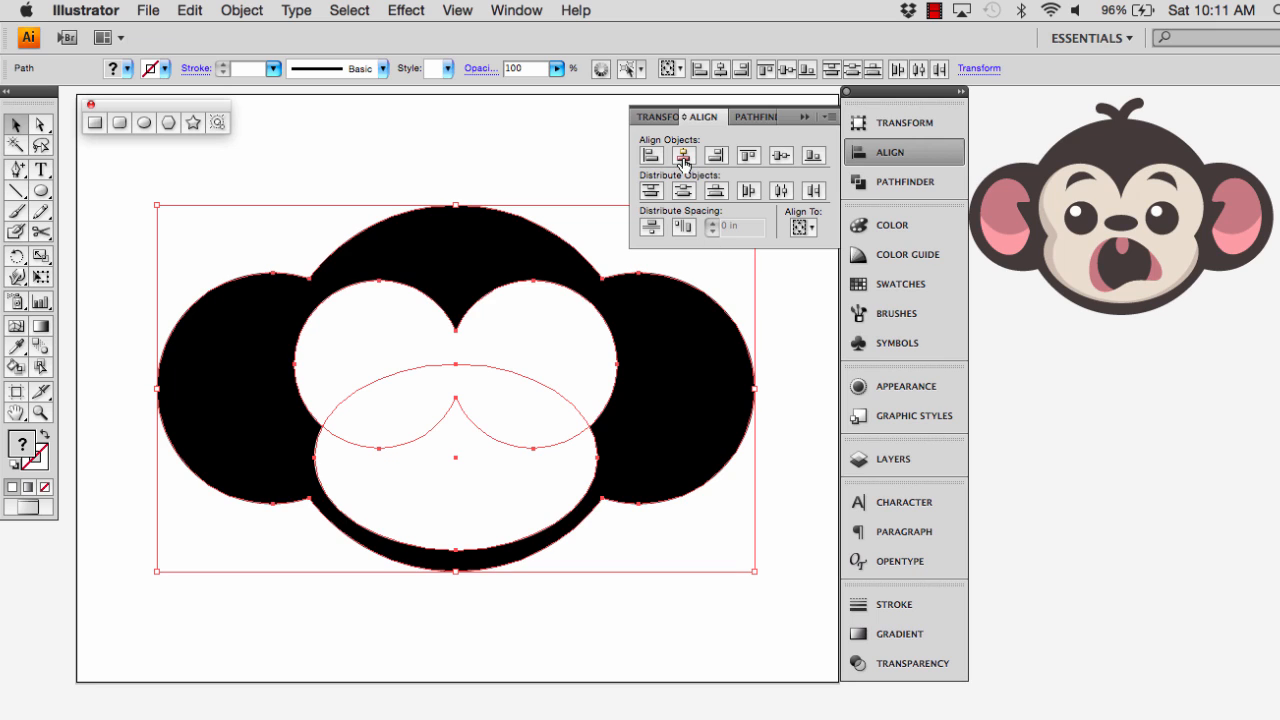
pyautogui.click(476, 624)
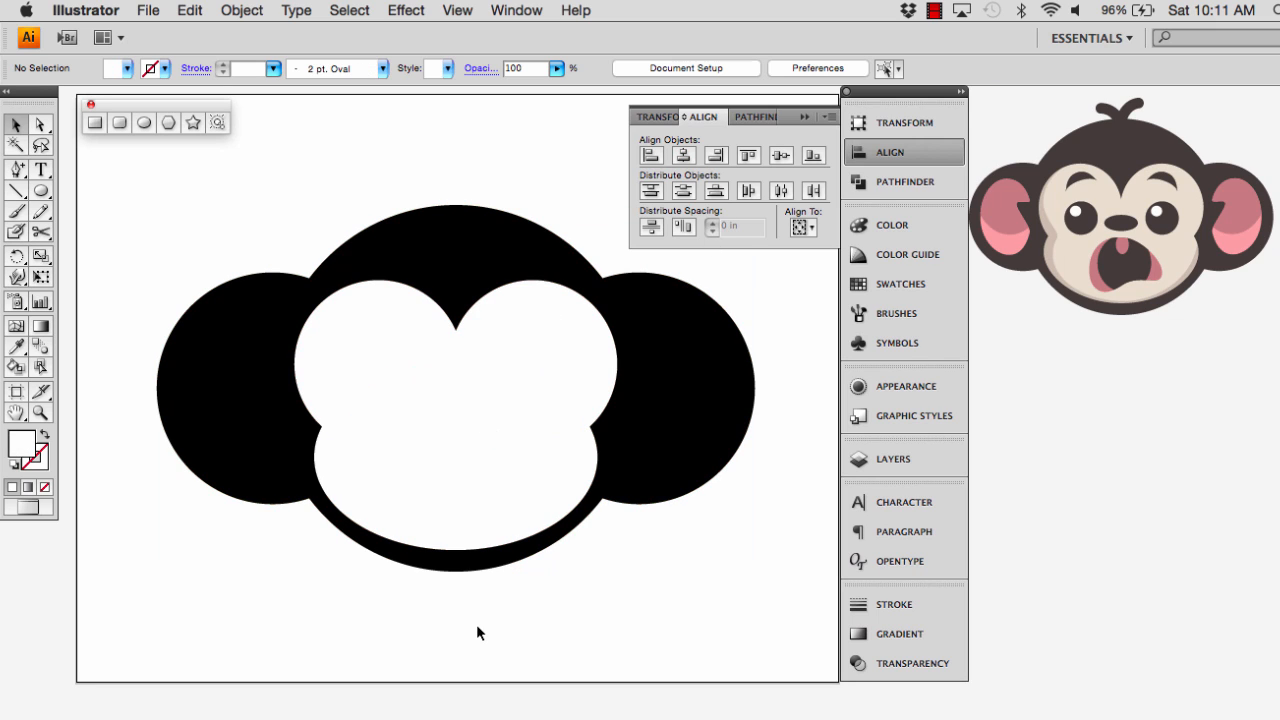
# Resize the muzzle ellipse proportionally from its centre to about 4.11 in wide and 2.69 in high
pyautogui.click(458, 523)
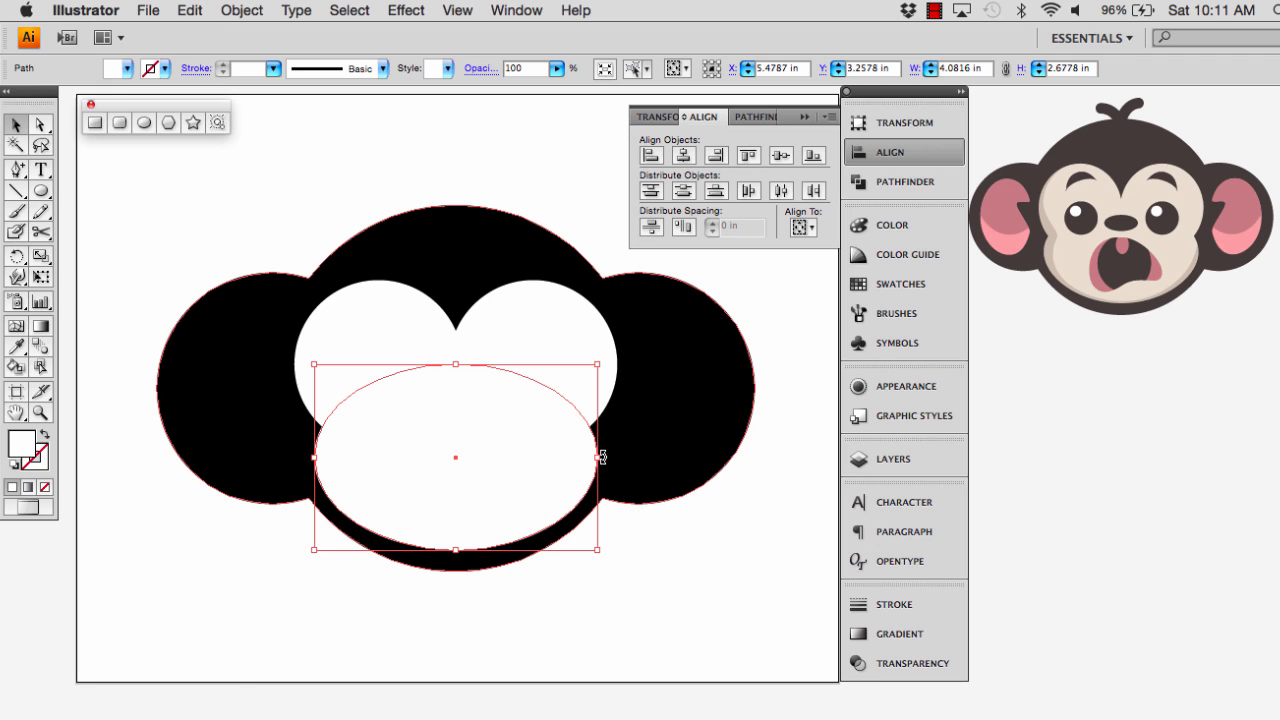
pyautogui.moveTo(598, 457); pyautogui.dragTo(604, 457)
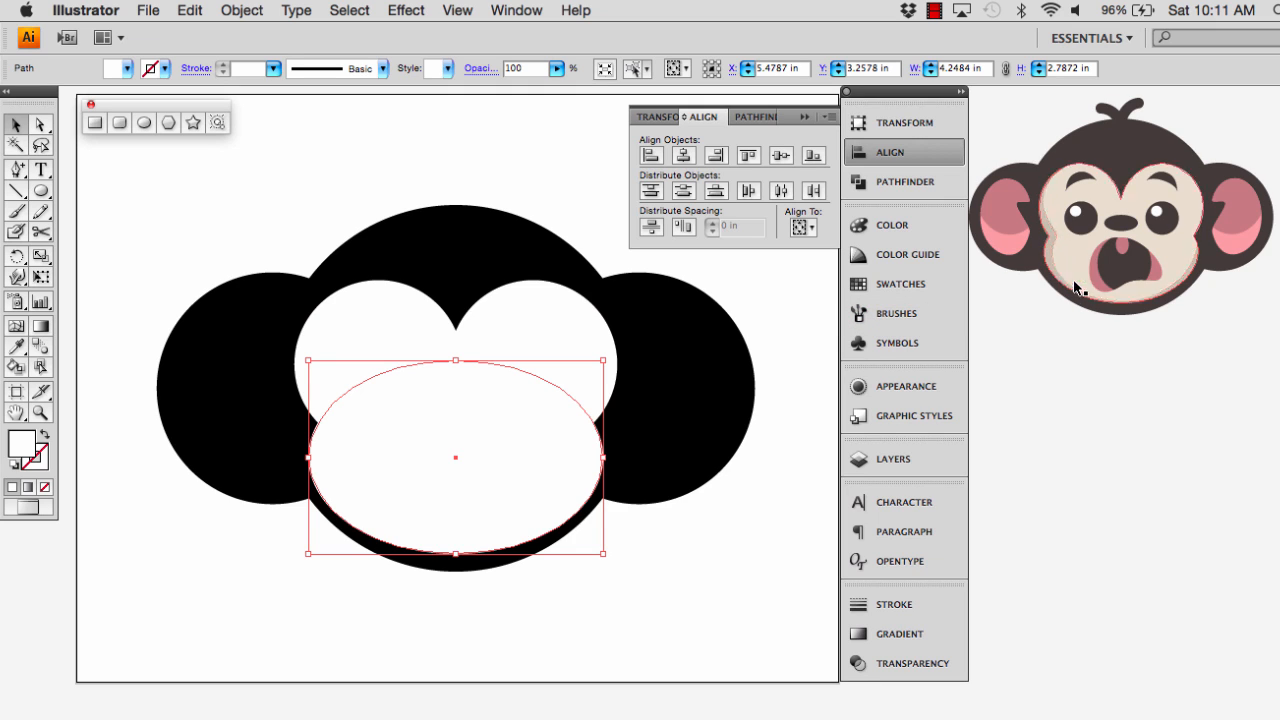
pyautogui.moveTo(603, 457); pyautogui.dragTo(598, 457)
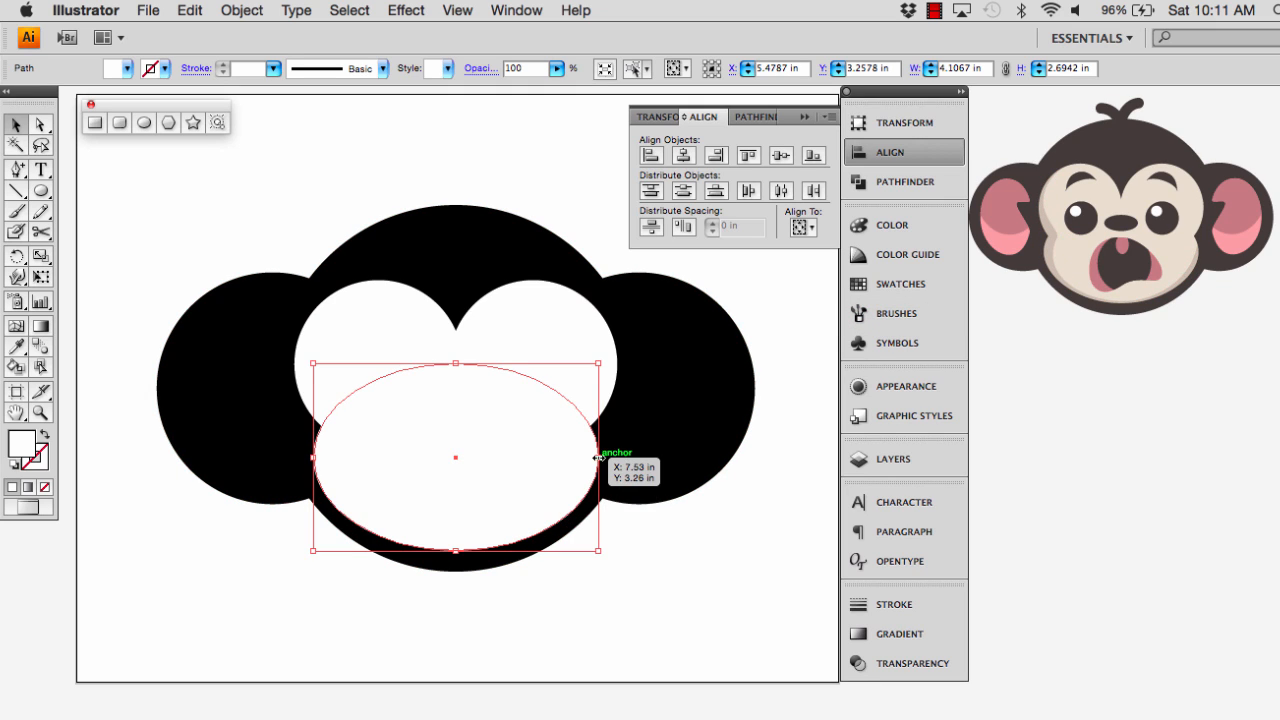
pyautogui.click(584, 620)
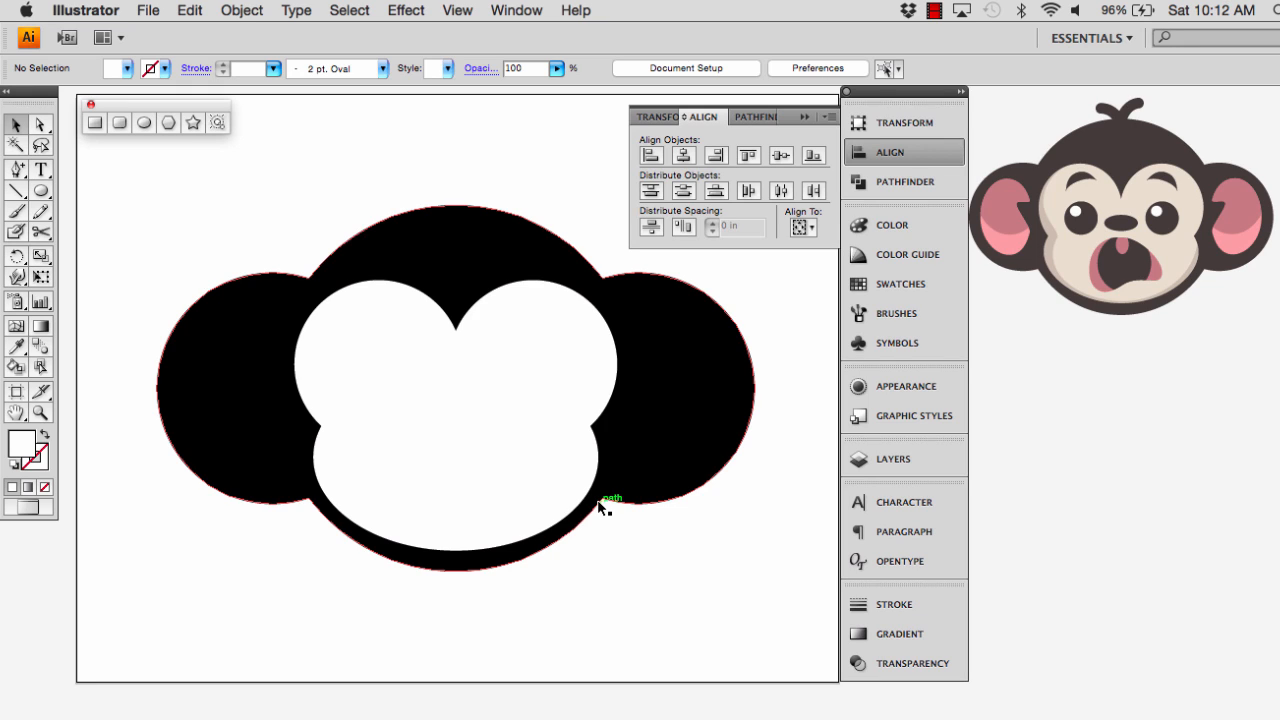
# Move the muzzle ellipse's bottom anchor point slightly down with the Direct Selection tool
pyautogui.click(528, 511)
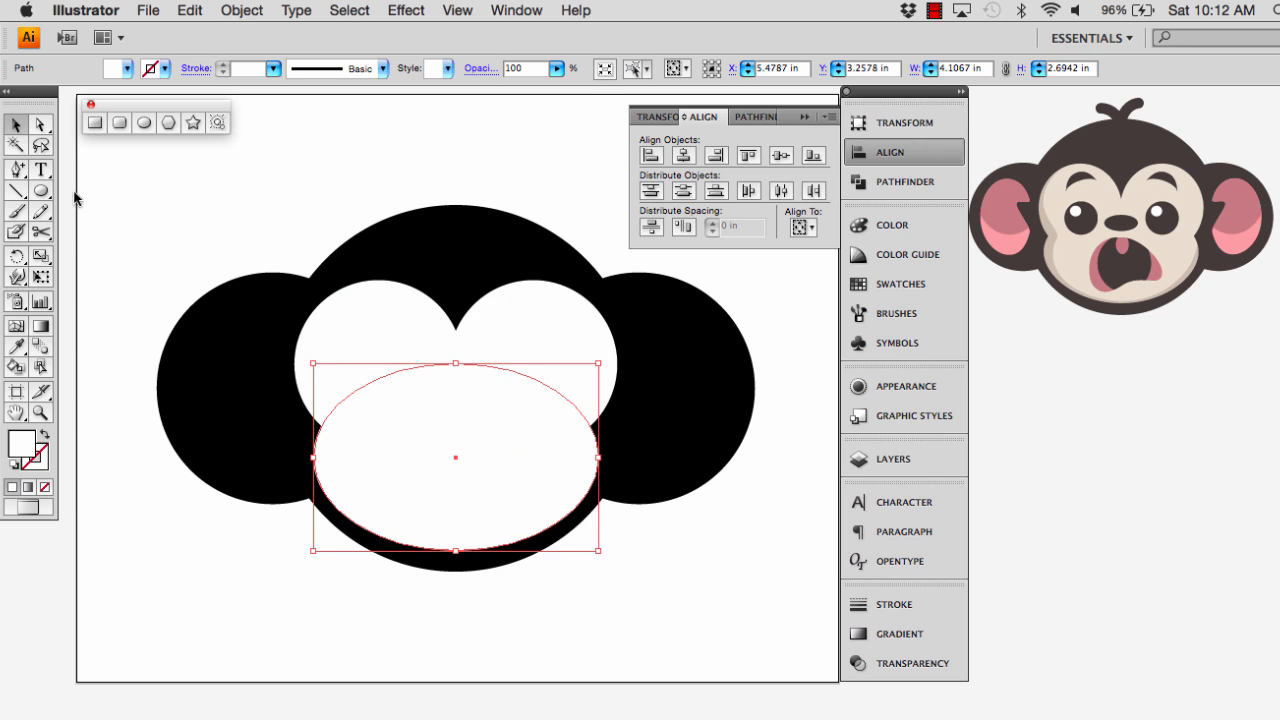
pyautogui.click(40, 124)
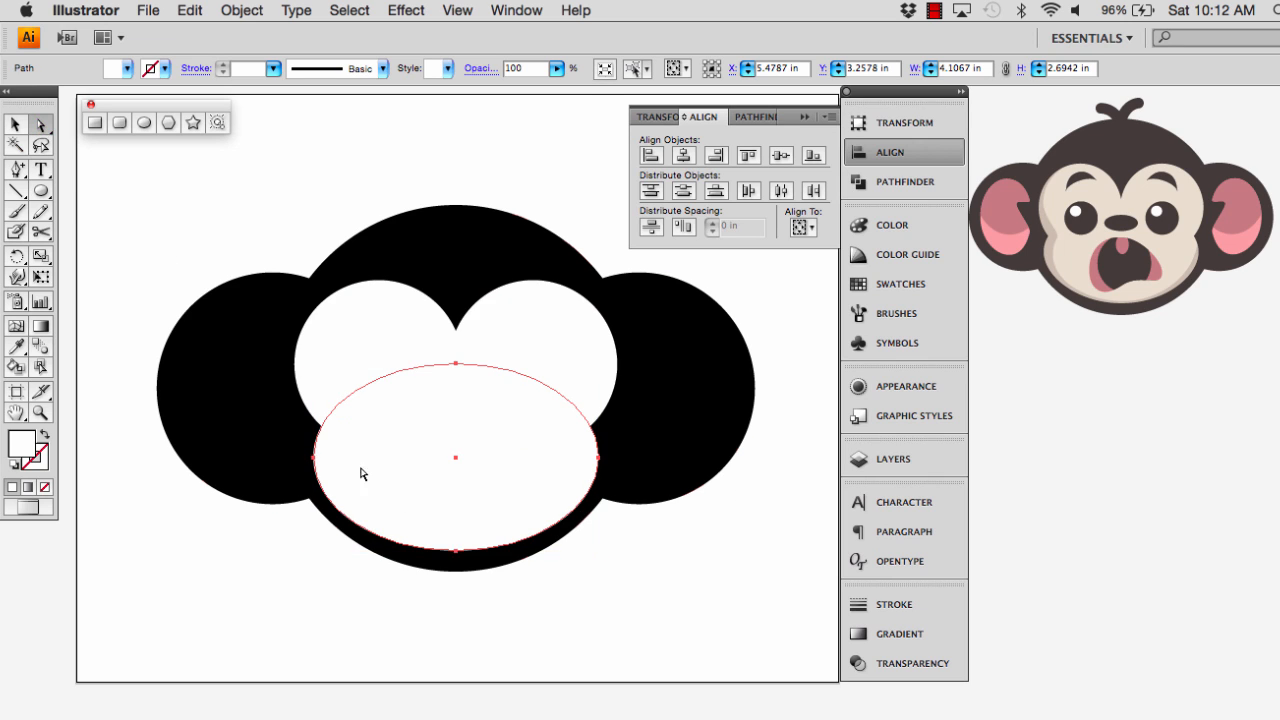
pyautogui.click(456, 551)
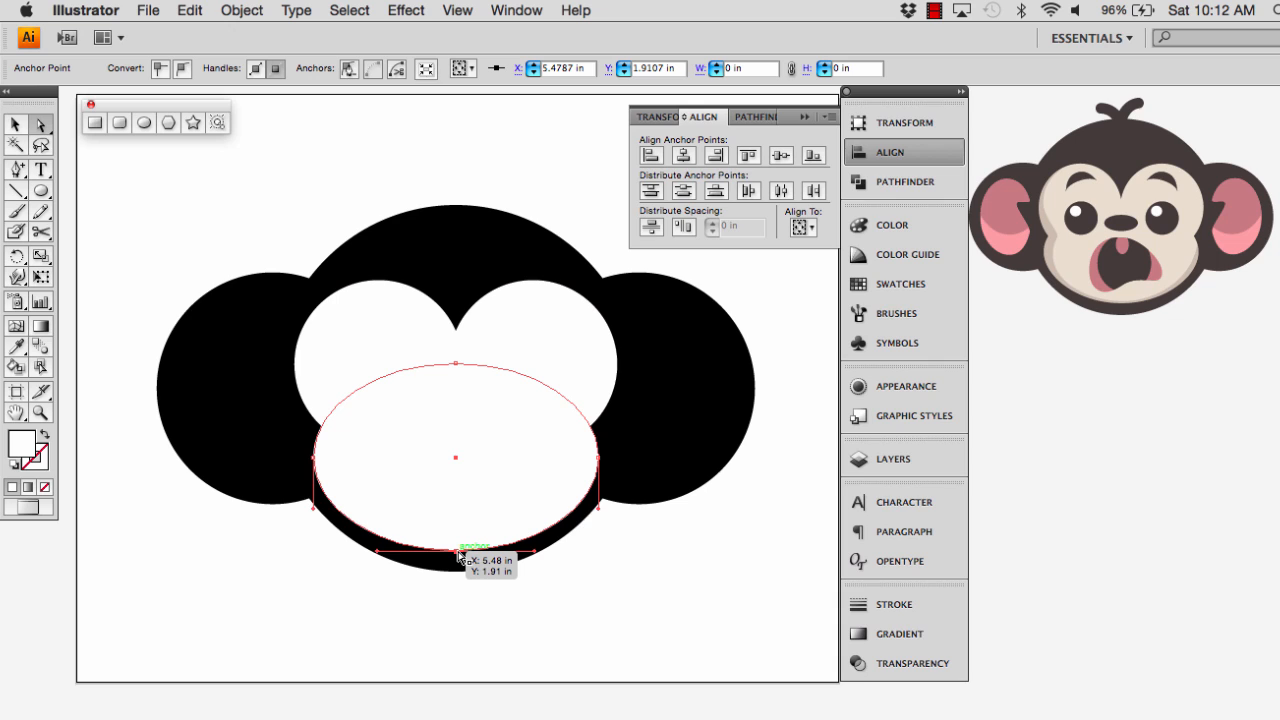
pyautogui.moveTo(456, 557); pyautogui.dragTo(457, 560)
pyautogui.click(457, 592)
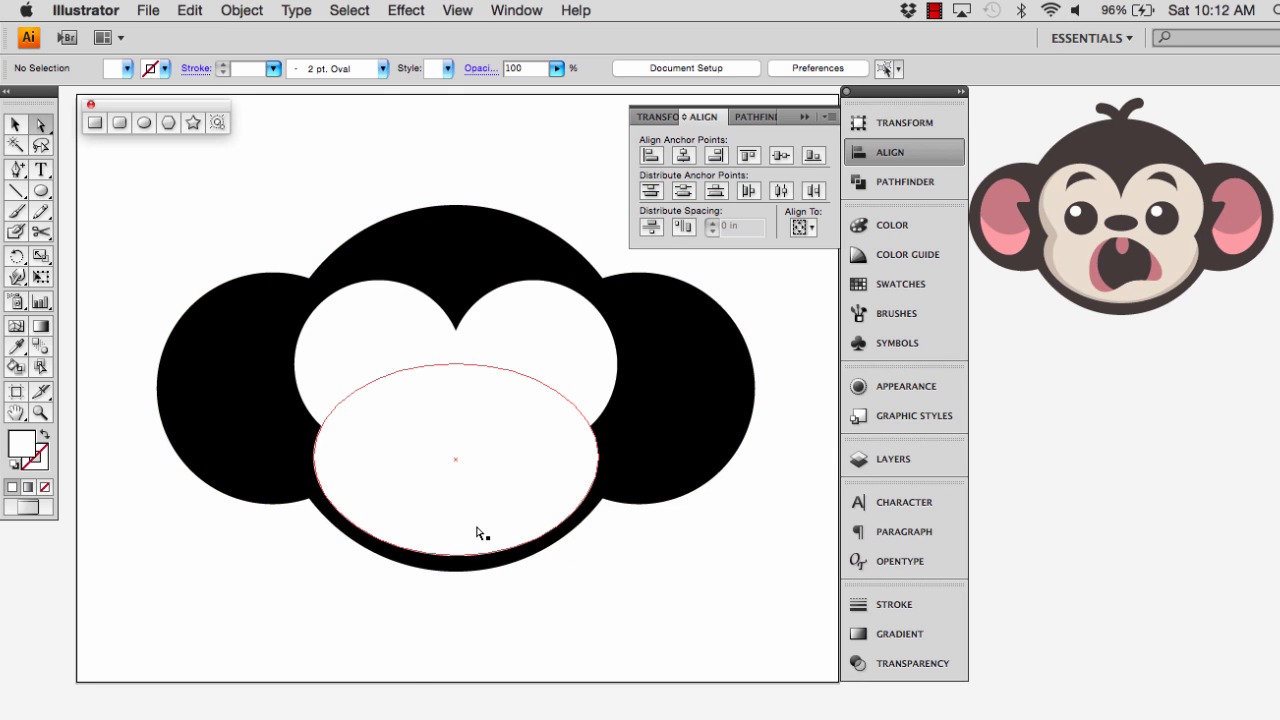
pyautogui.press('v')
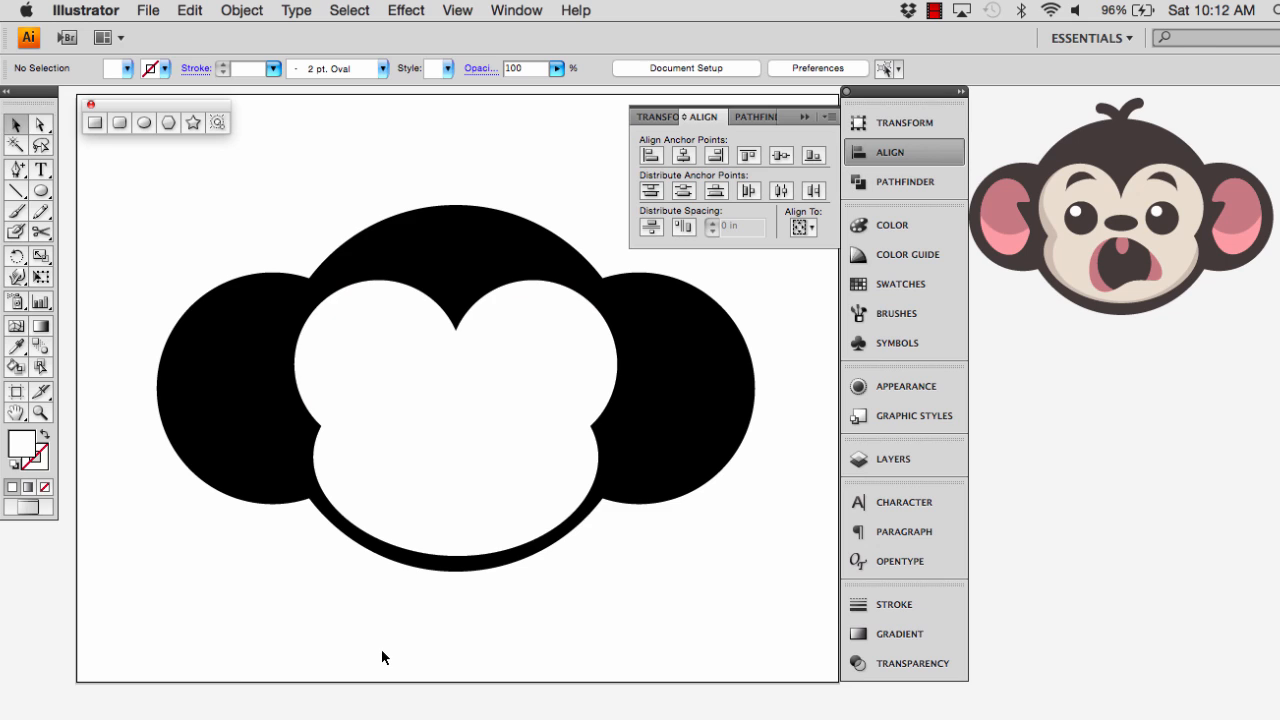
# Select the muzzle ellipse and the double-circle shape and unite them into one face shape with Pathfinder
pyautogui.click(399, 530)
pyautogui.keyDown('shift'); pyautogui.click(375, 345); pyautogui.keyUp('shift')
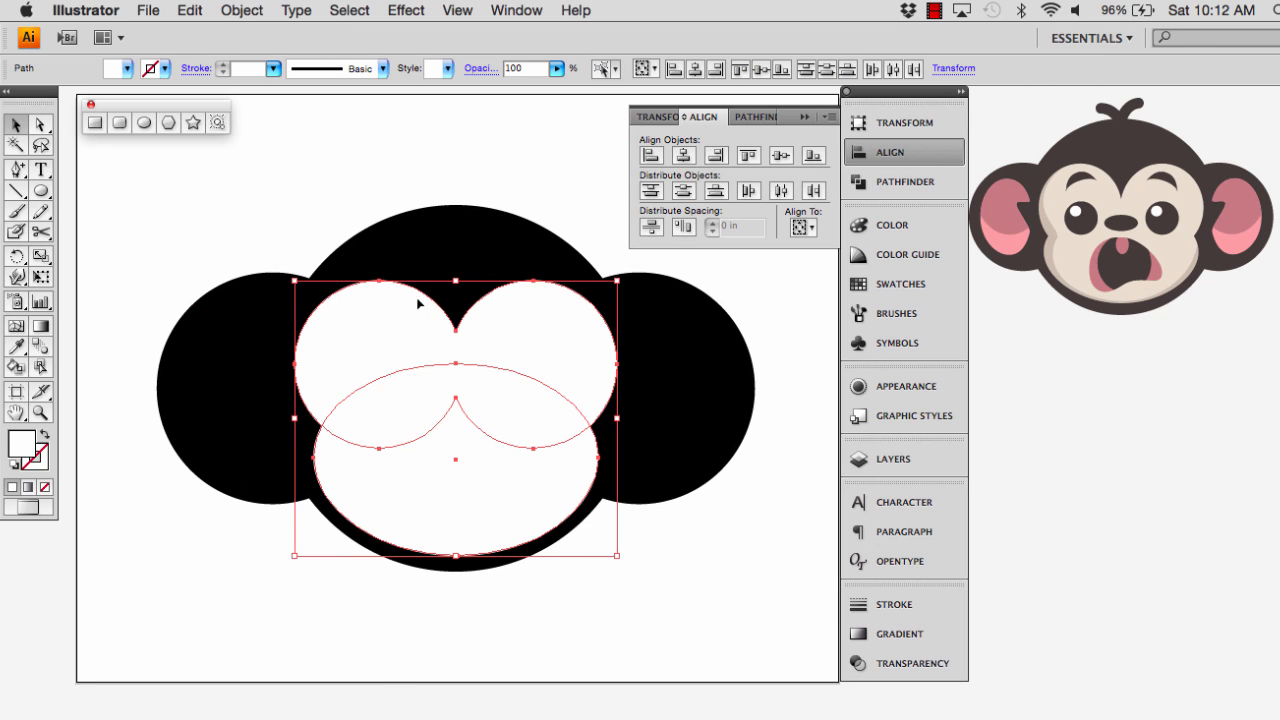
pyautogui.click(648, 157)
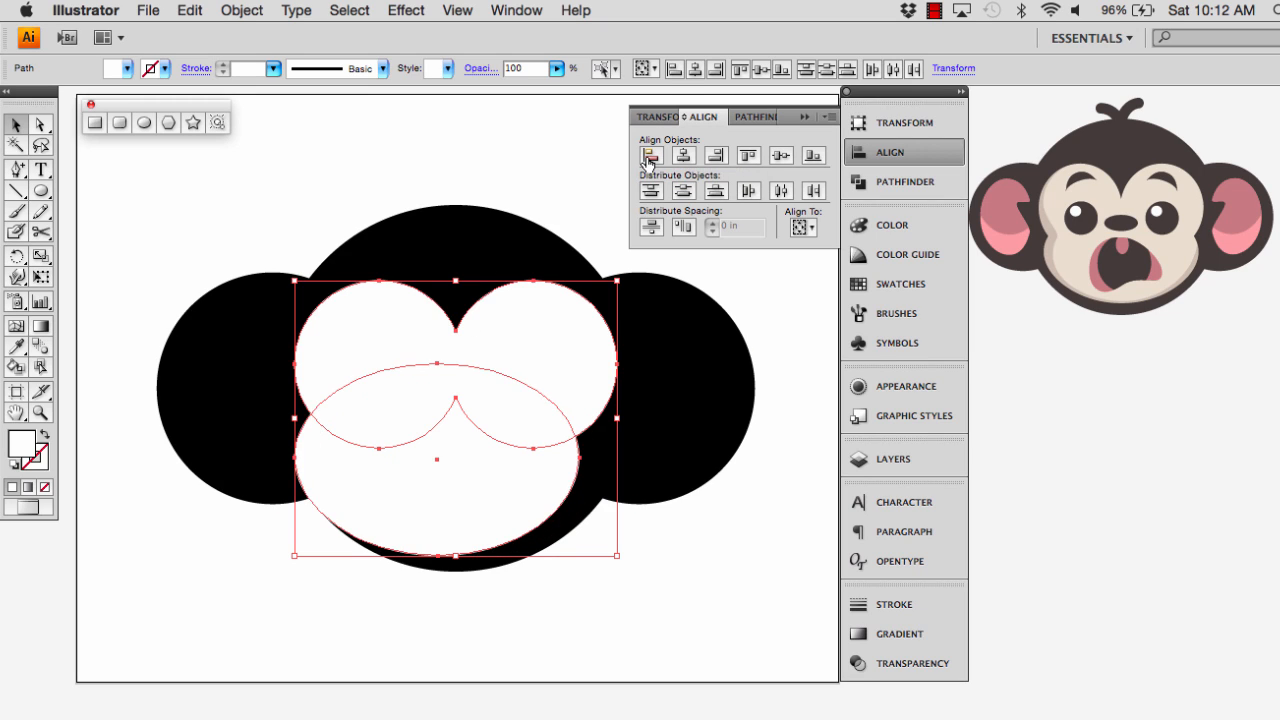
pyautogui.press('super+z')
pyautogui.click(758, 117)
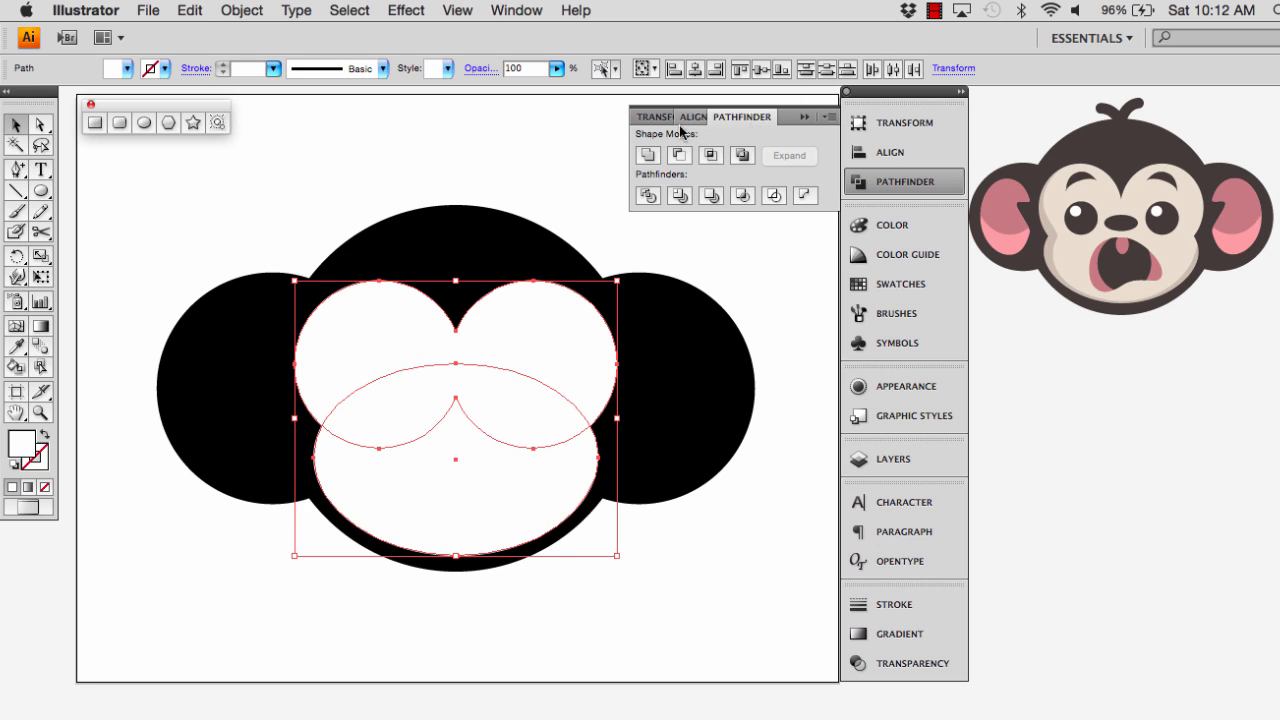
pyautogui.click(649, 156)
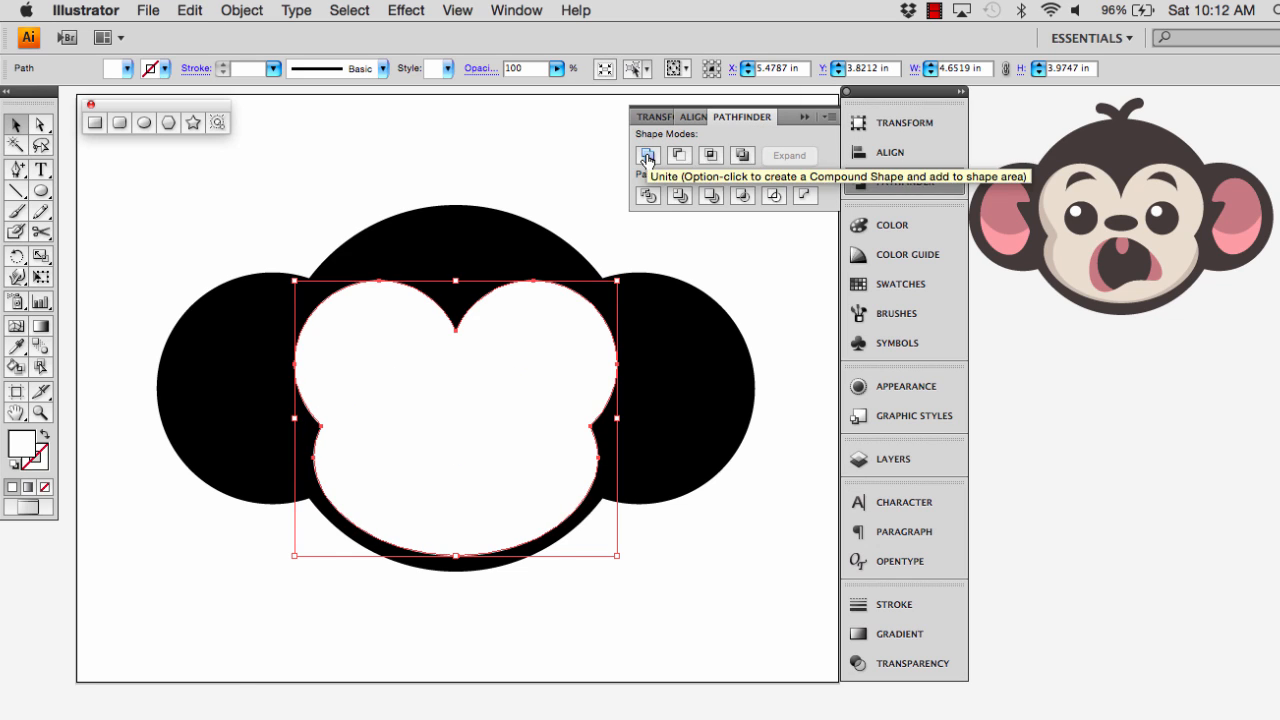
pyautogui.click(694, 534)
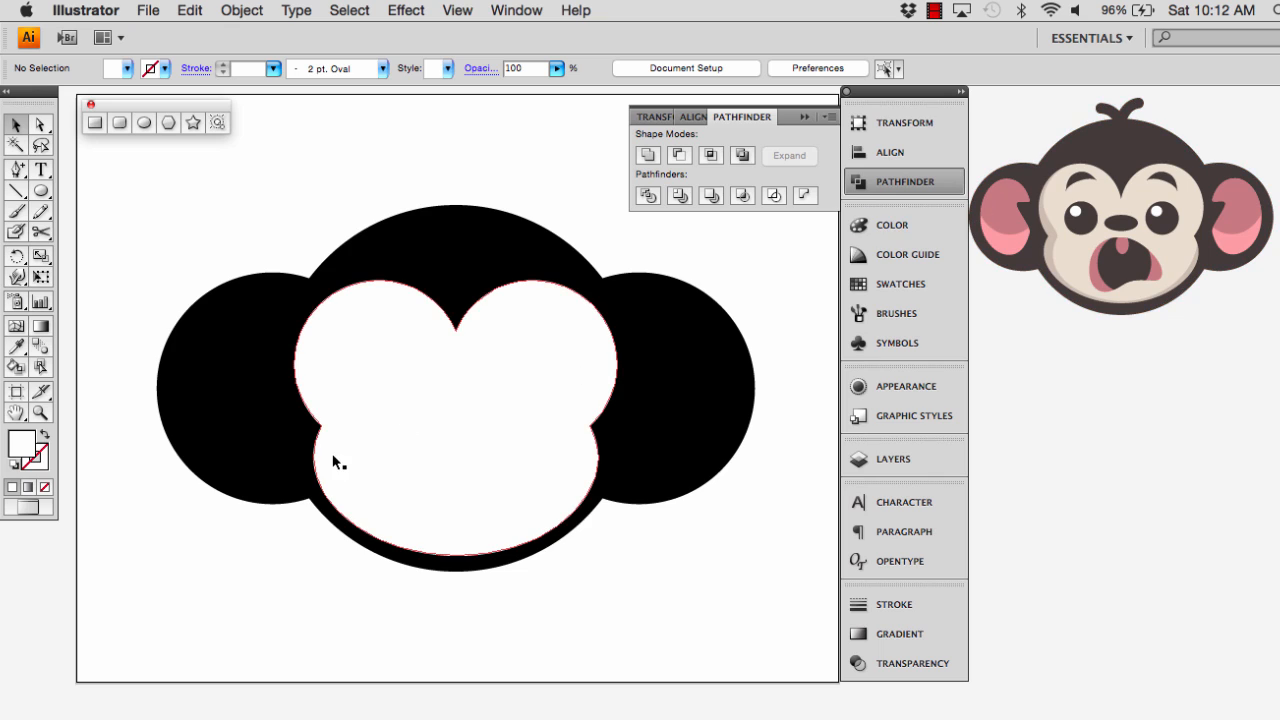
# Draw a white circle about 2.69 in wide from the centre of the left ear
pyautogui.click(44, 193)
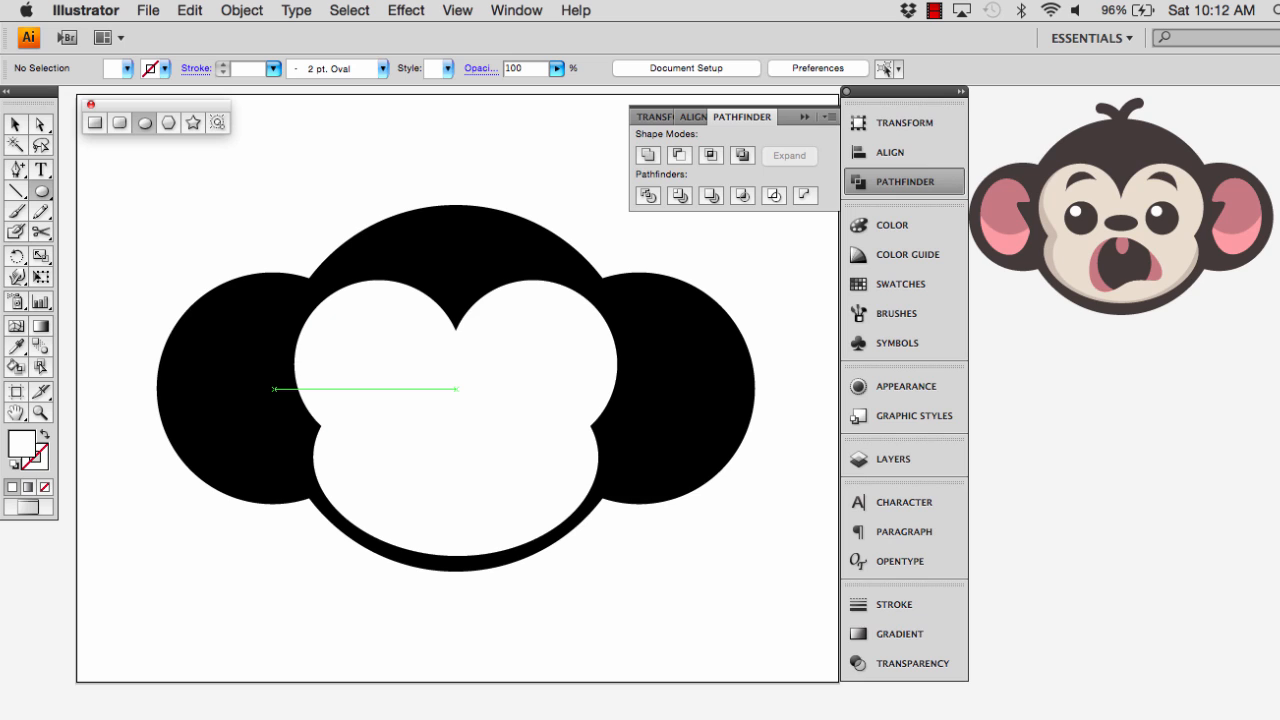
pyautogui.moveTo(274, 389); pyautogui.dragTo(178, 298)
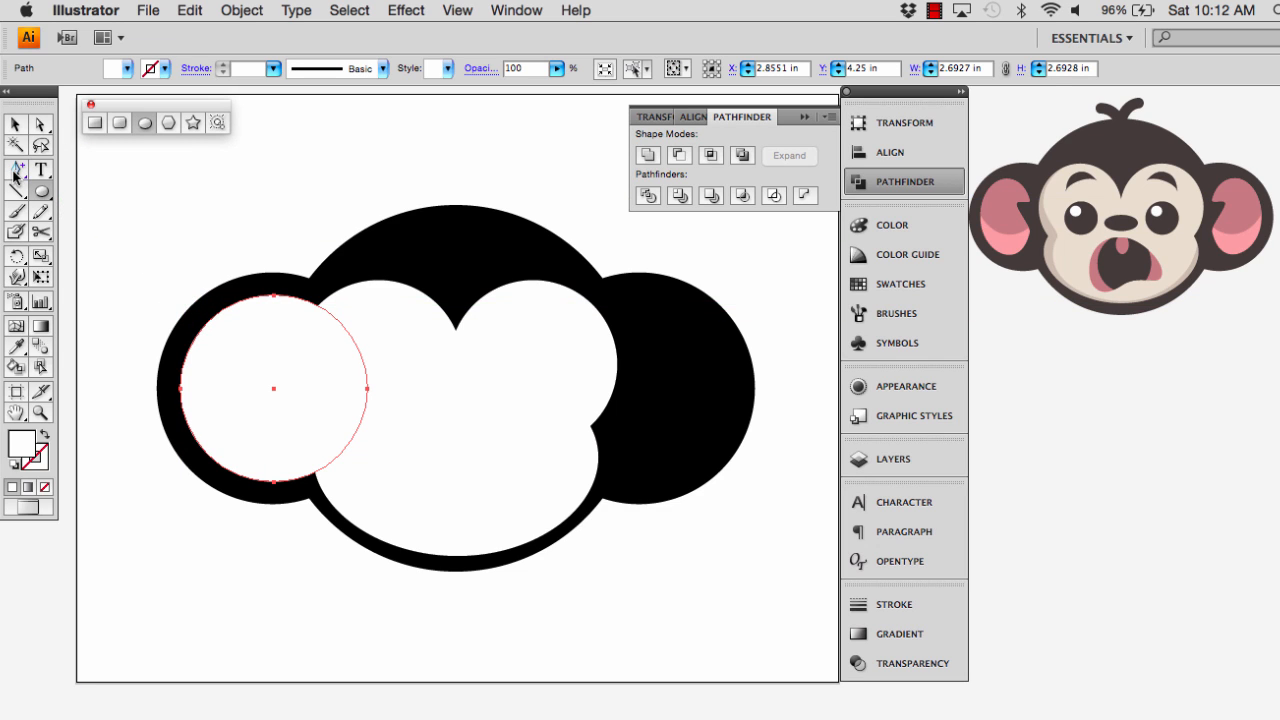
# Add two anchor points to the left inner-ear circle, just above and just below its rightmost anchor
pyautogui.moveTo(15, 170); pyautogui.dragTo(236, 210)
pyautogui.moveTo(93, 178); pyautogui.dragTo(273, 118)
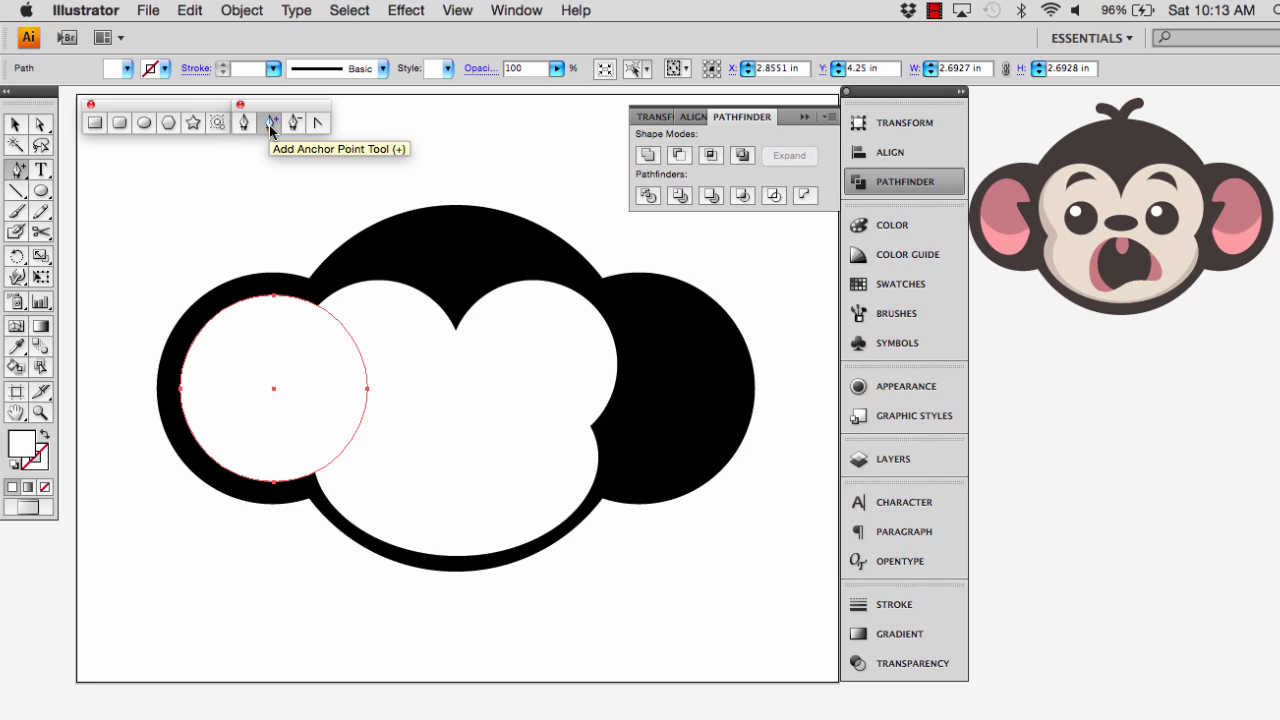
pyautogui.click(268, 122)
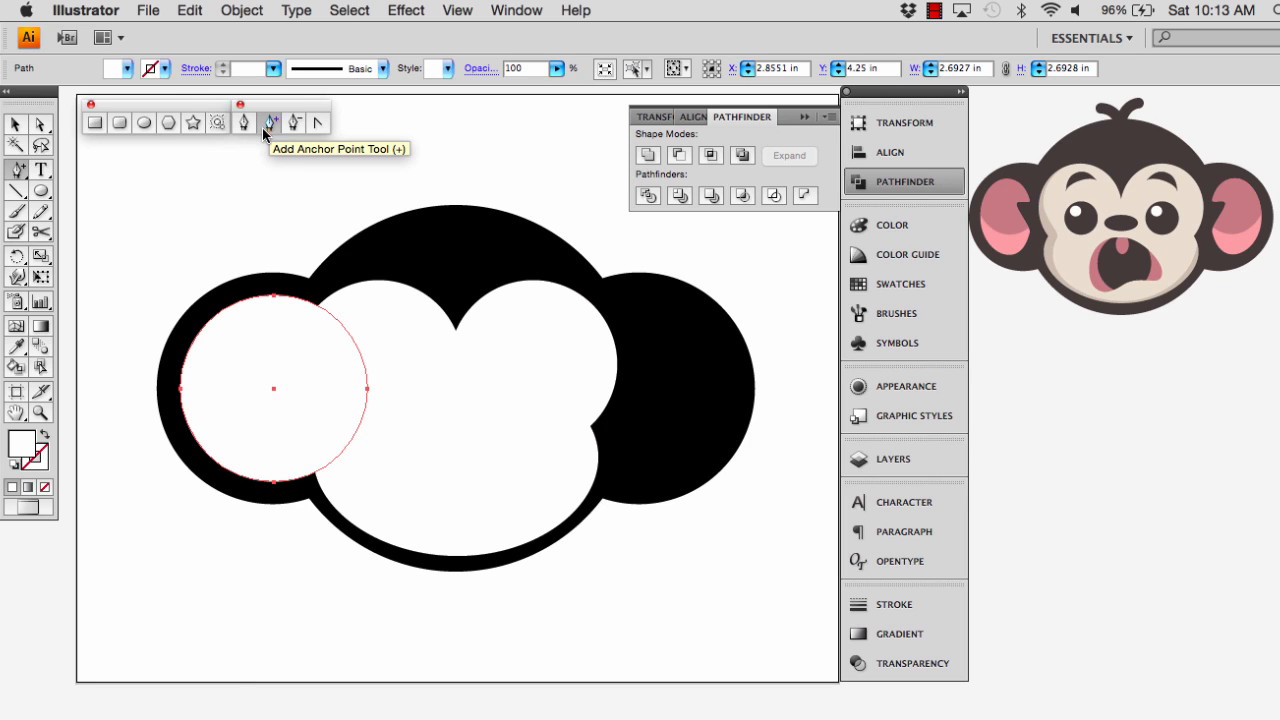
pyautogui.click(359, 366)
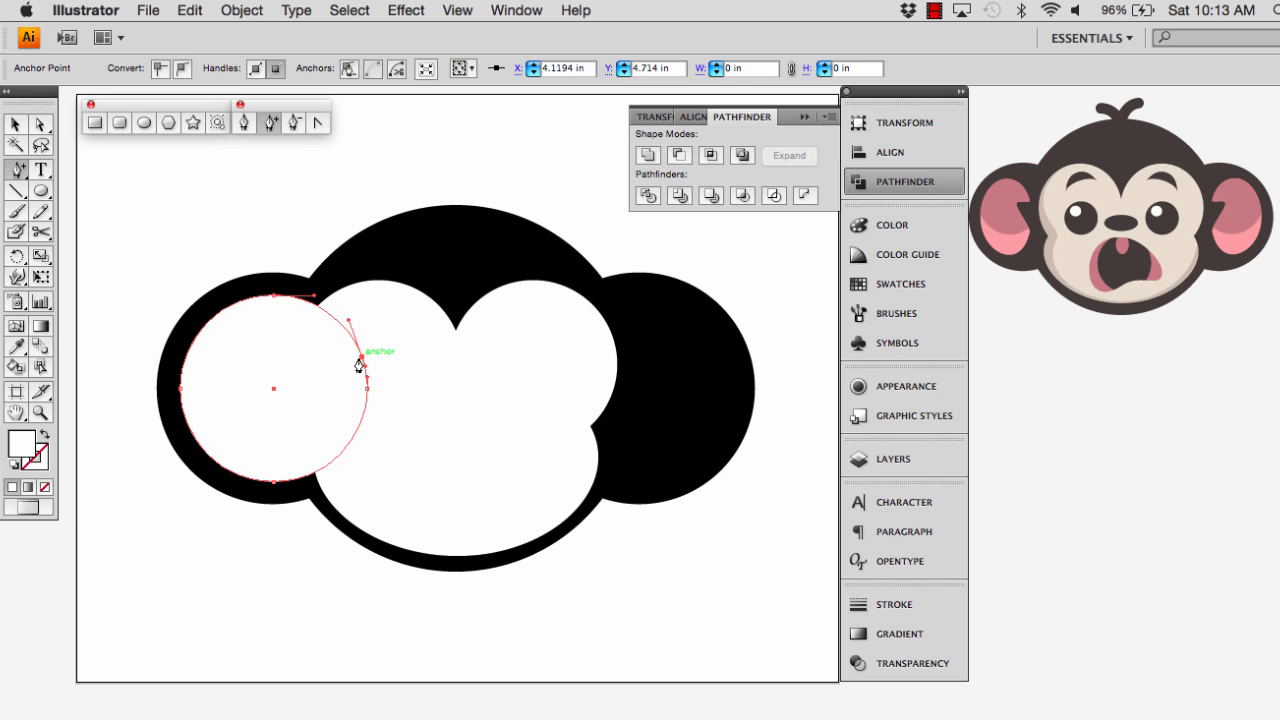
pyautogui.click(362, 419)
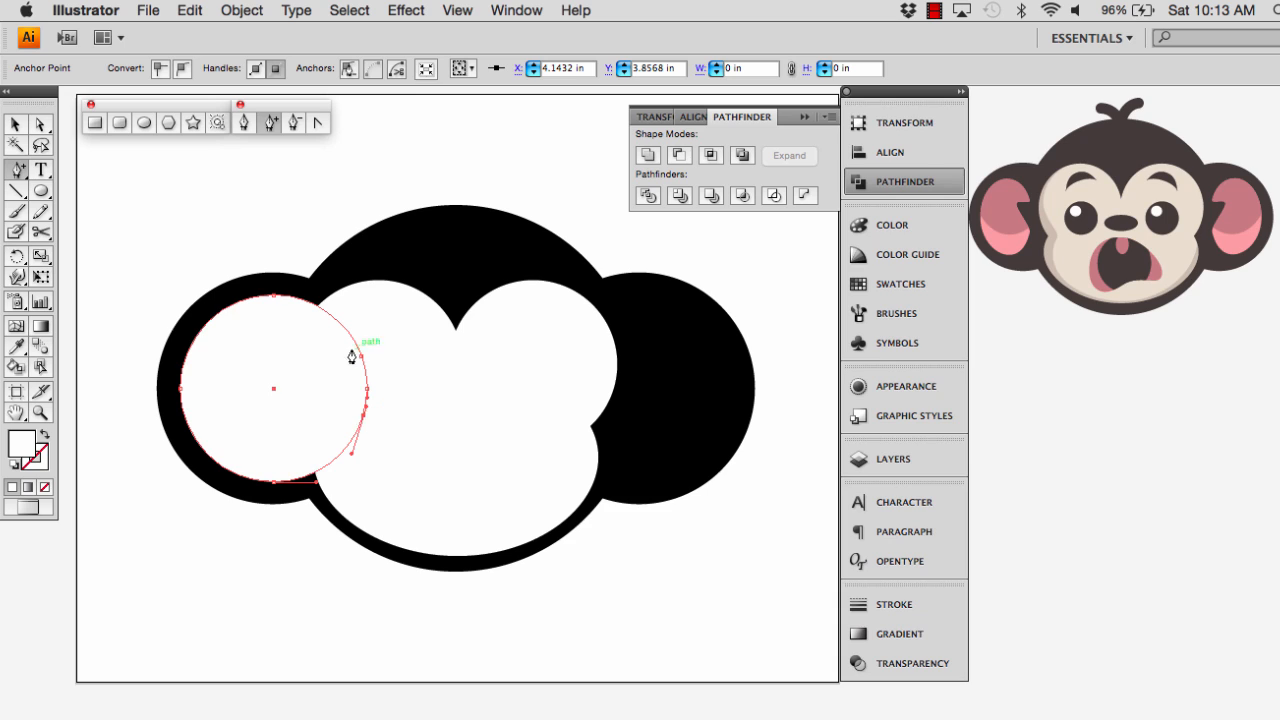
# Move the inner-ear circle's rightmost anchor point inward and slightly up with Direct Selection to form a notch
pyautogui.press('a')
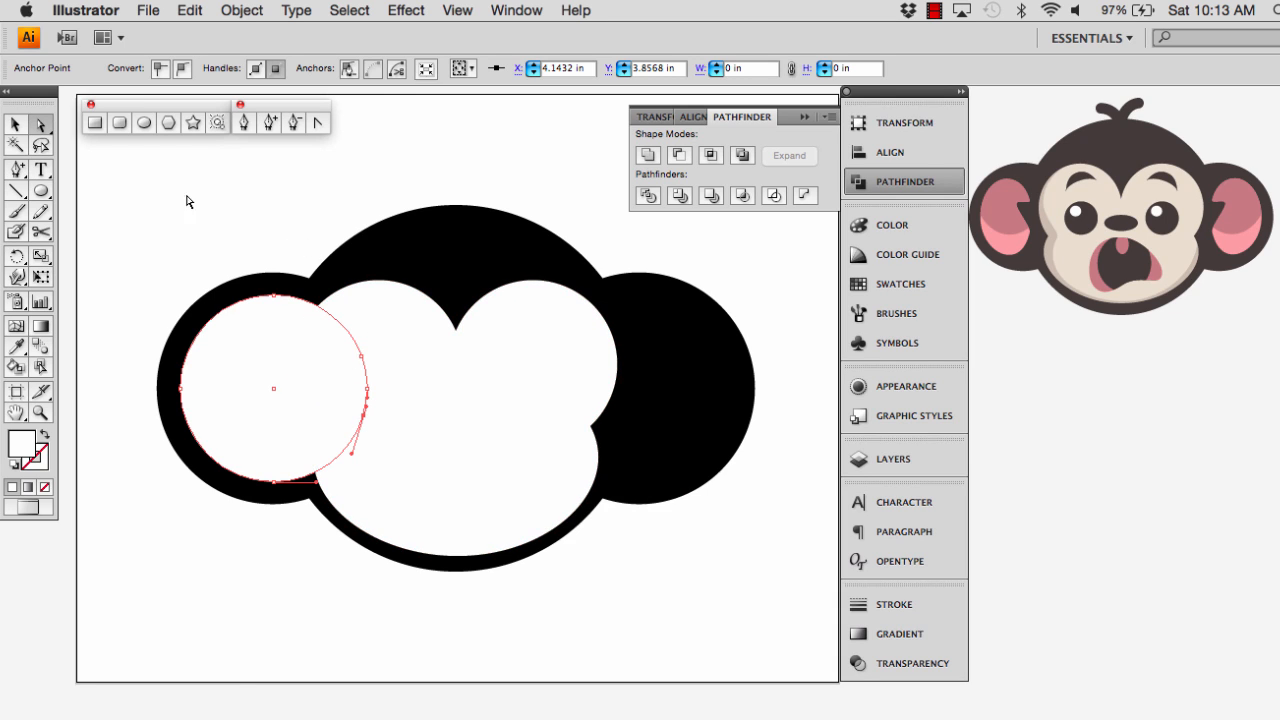
pyautogui.click(367, 389)
pyautogui.moveTo(367, 399); pyautogui.dragTo(324, 361)
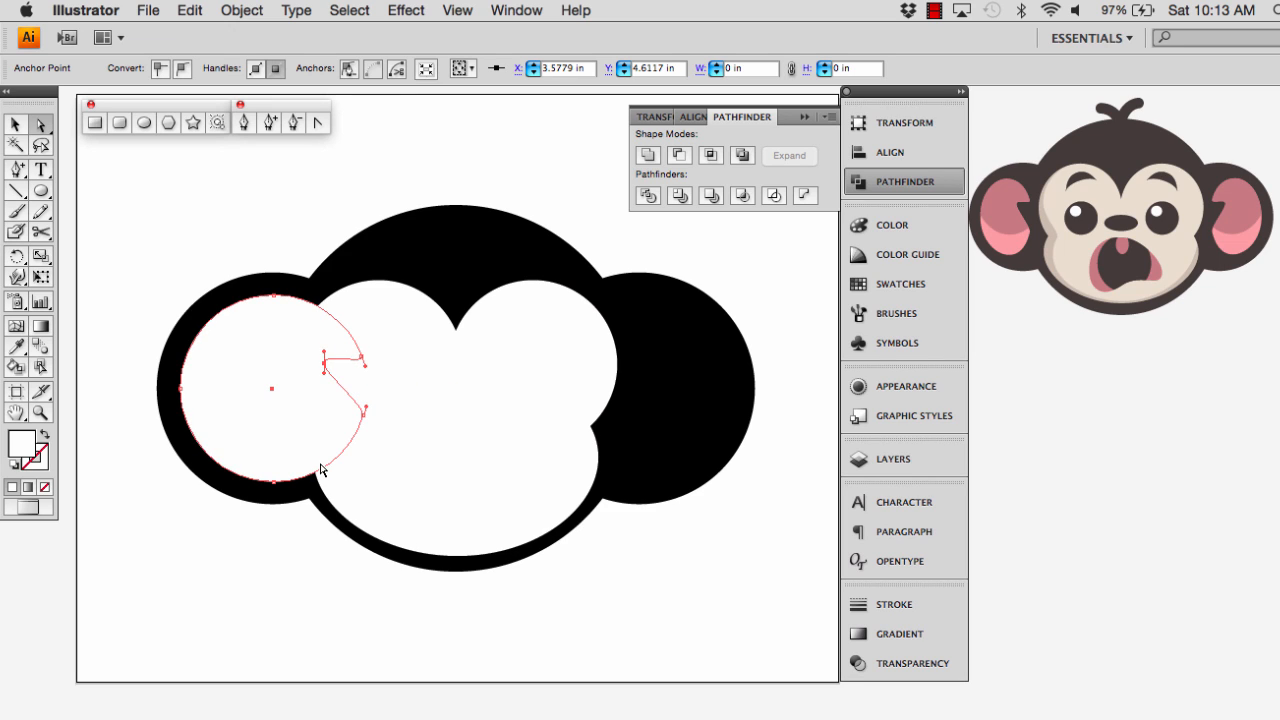
# Shrink the notched inner-ear shape to about 1.43 in wide and 2.34 in high, keeping its left edge in place
pyautogui.press('v')
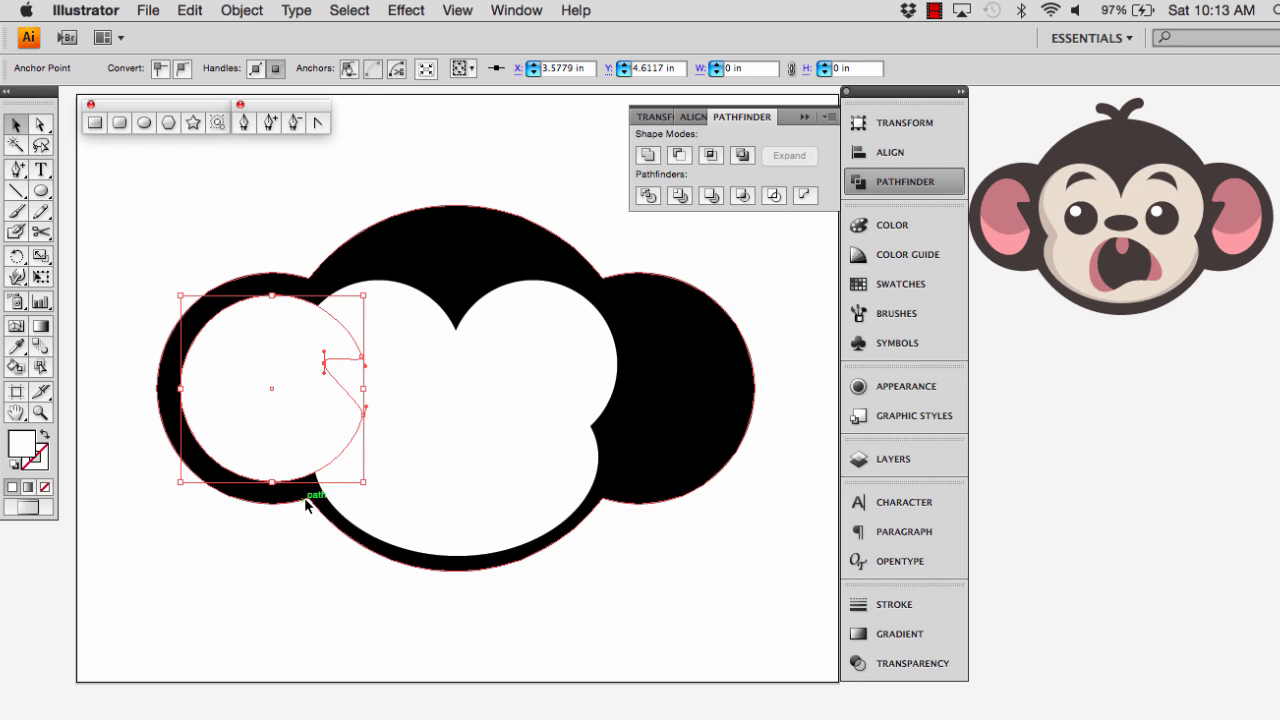
pyautogui.click(291, 520)
pyautogui.click(285, 400)
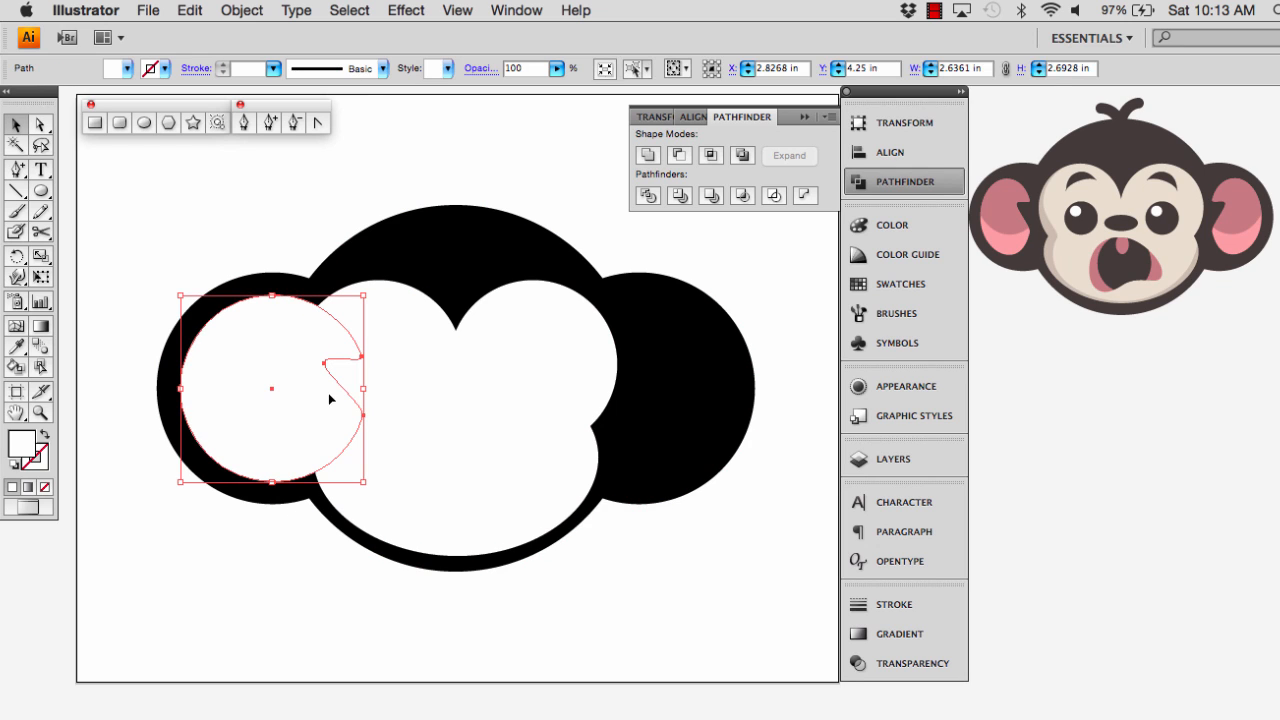
pyautogui.moveTo(364, 388); pyautogui.dragTo(288, 389)
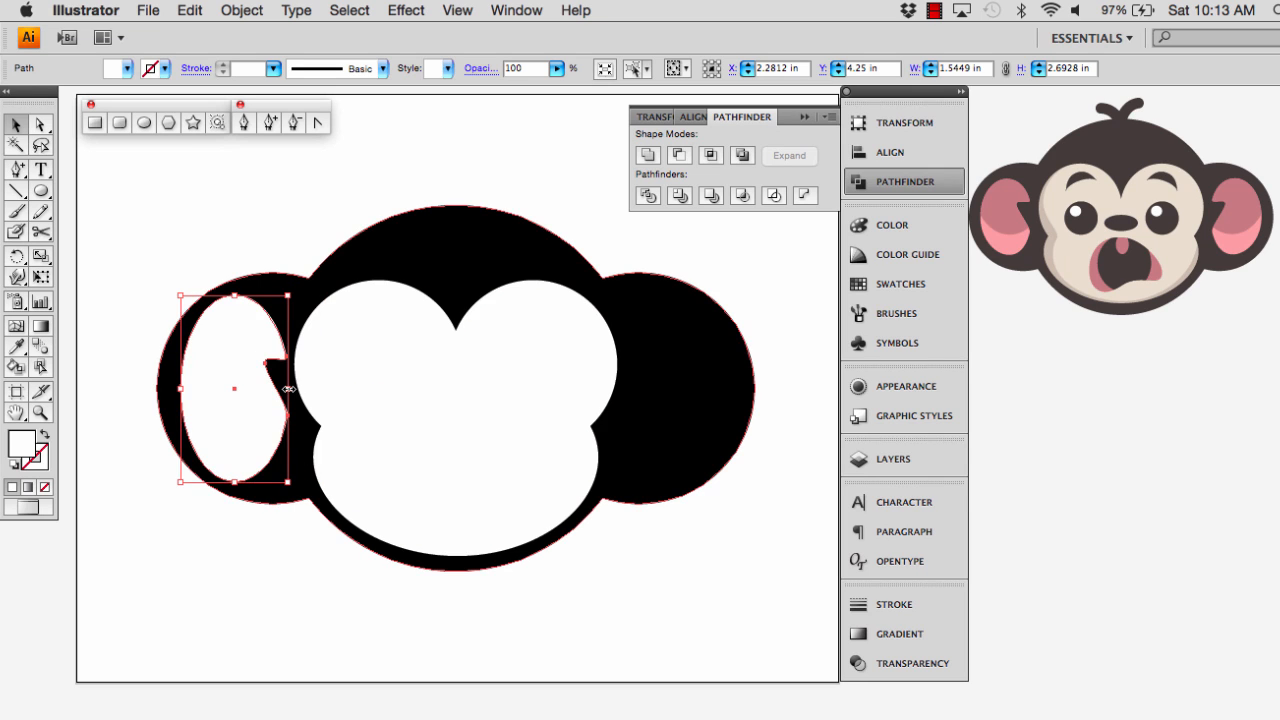
pyautogui.moveTo(235, 482); pyautogui.dragTo(235, 471)
pyautogui.moveTo(236, 293); pyautogui.dragTo(236, 306)
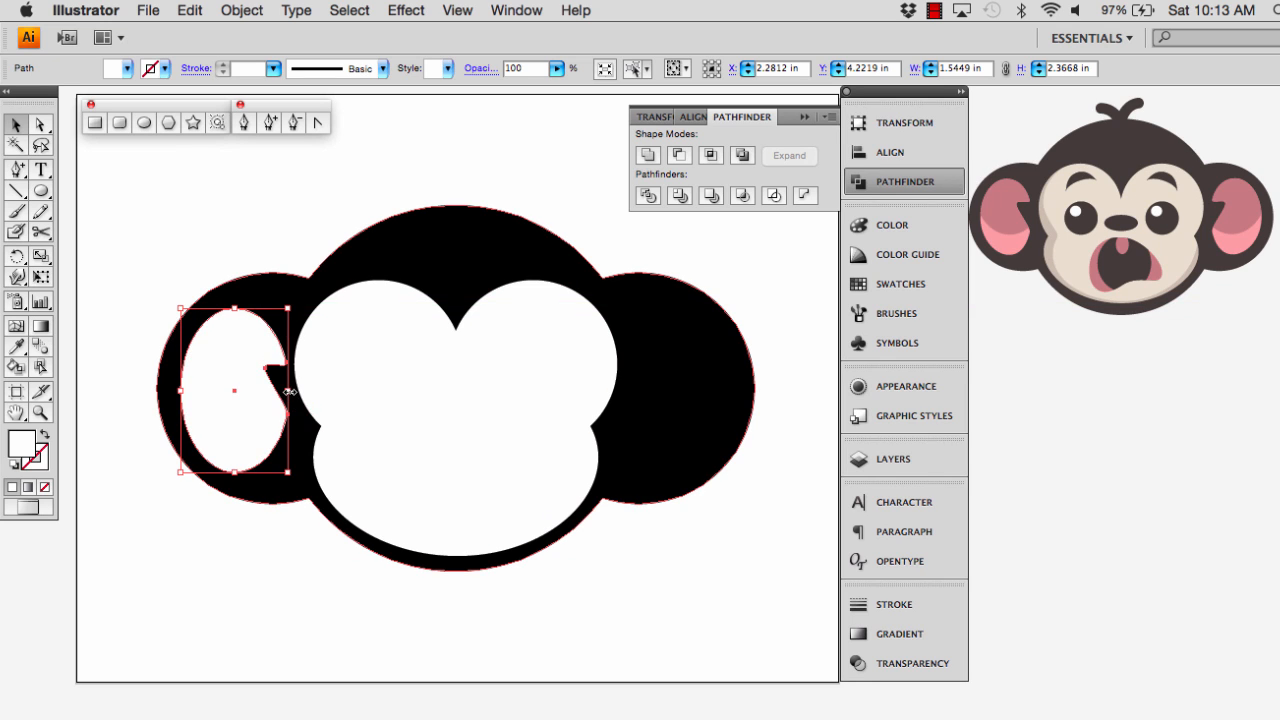
pyautogui.moveTo(288, 390); pyautogui.dragTo(280, 391)
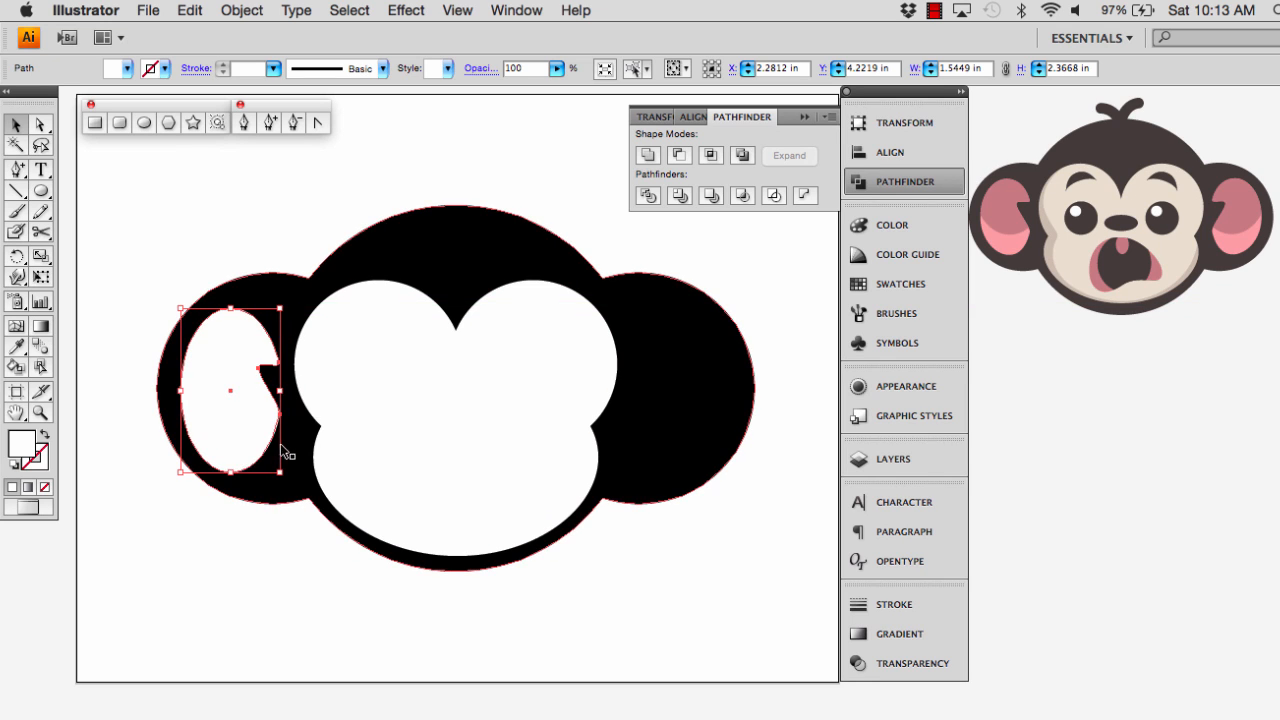
pyautogui.moveTo(229, 475); pyautogui.dragTo(230, 471)
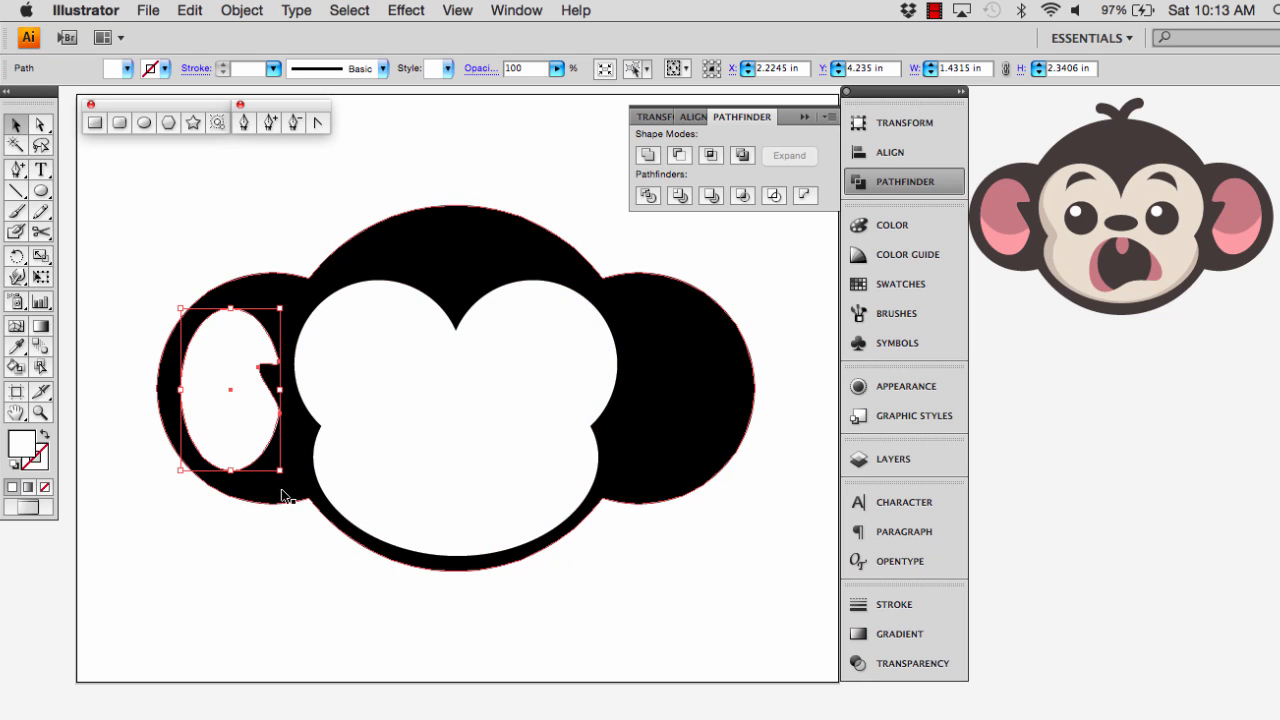
pyautogui.click(307, 571)
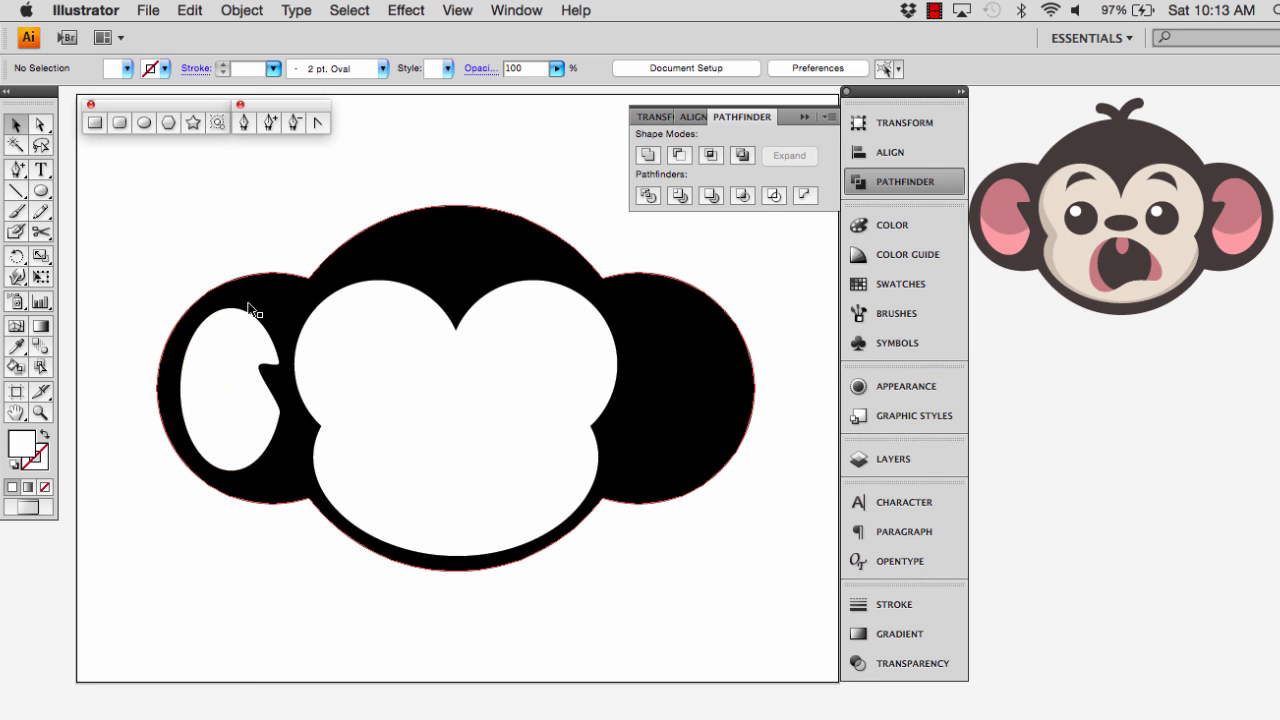
pyautogui.click(41, 124)
pyautogui.click(265, 369)
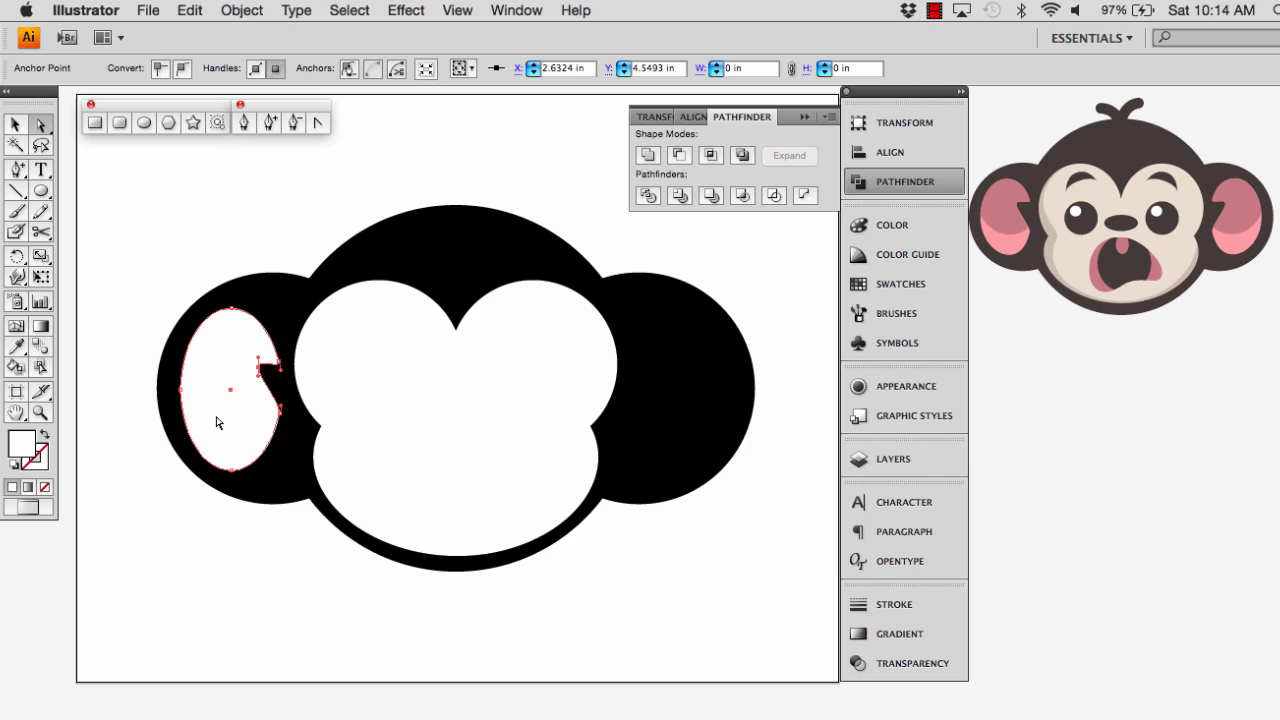
pyautogui.press('v')
pyautogui.click(220, 524)
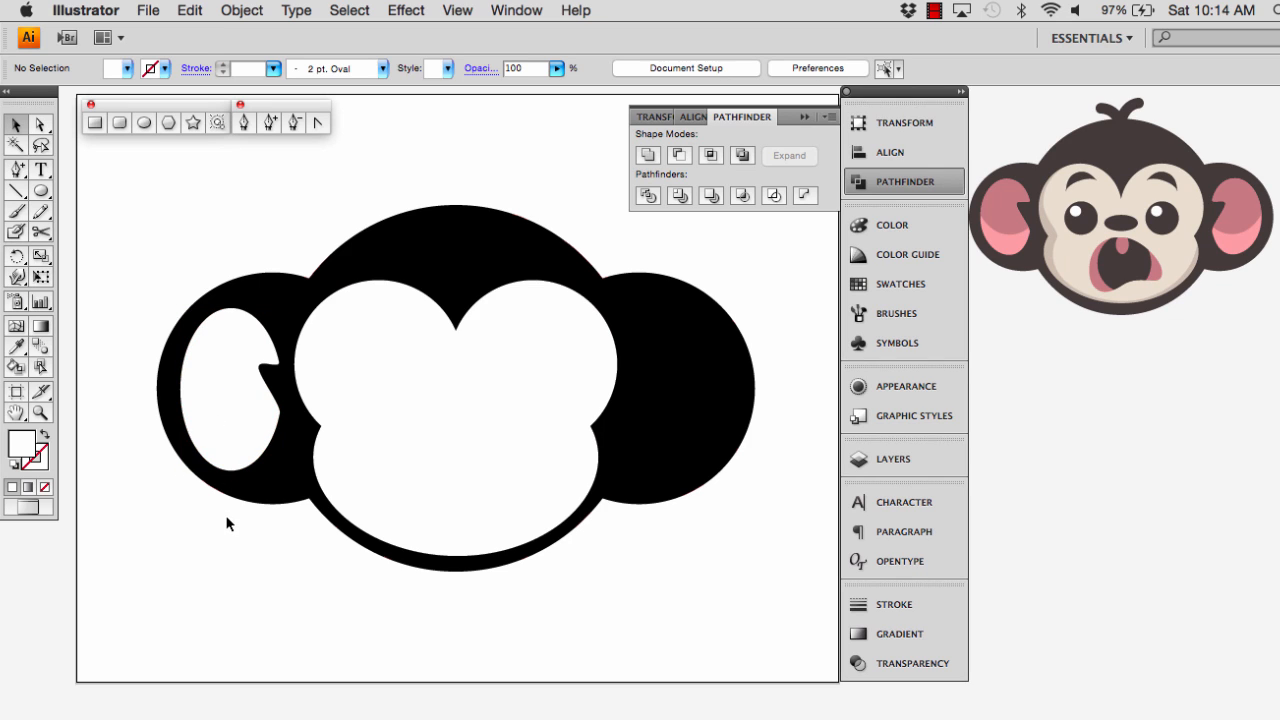
# Duplicate the left inner ear horizontally onto the right ear and reflect the copy across the vertical axis
pyautogui.click(242, 421)
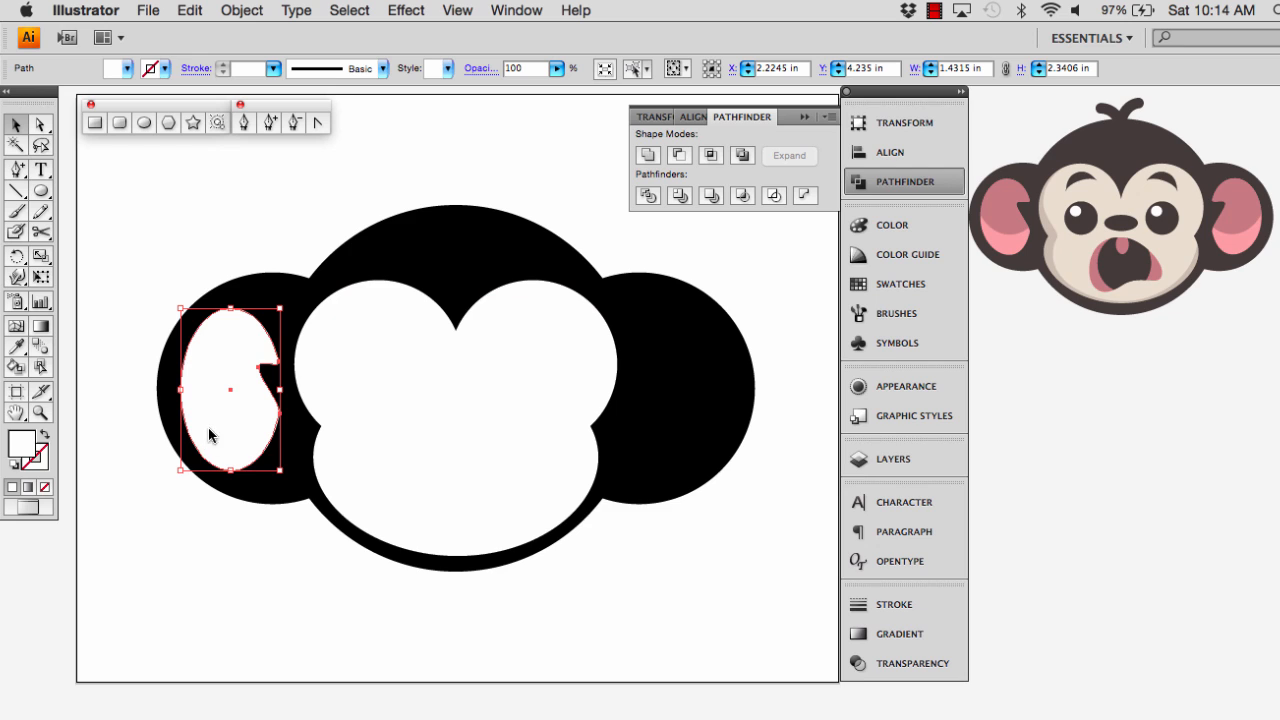
pyautogui.moveTo(209, 428); pyautogui.dragTo(660, 434)
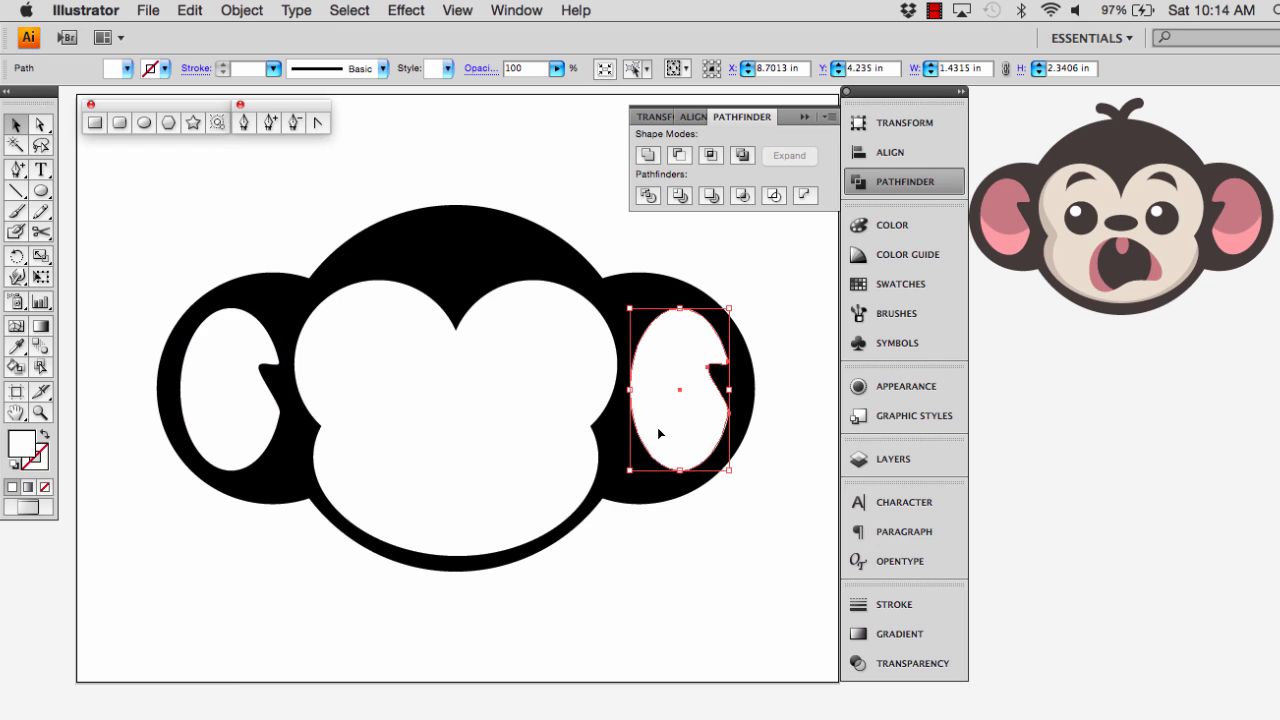
pyautogui.rightClick(675, 409)
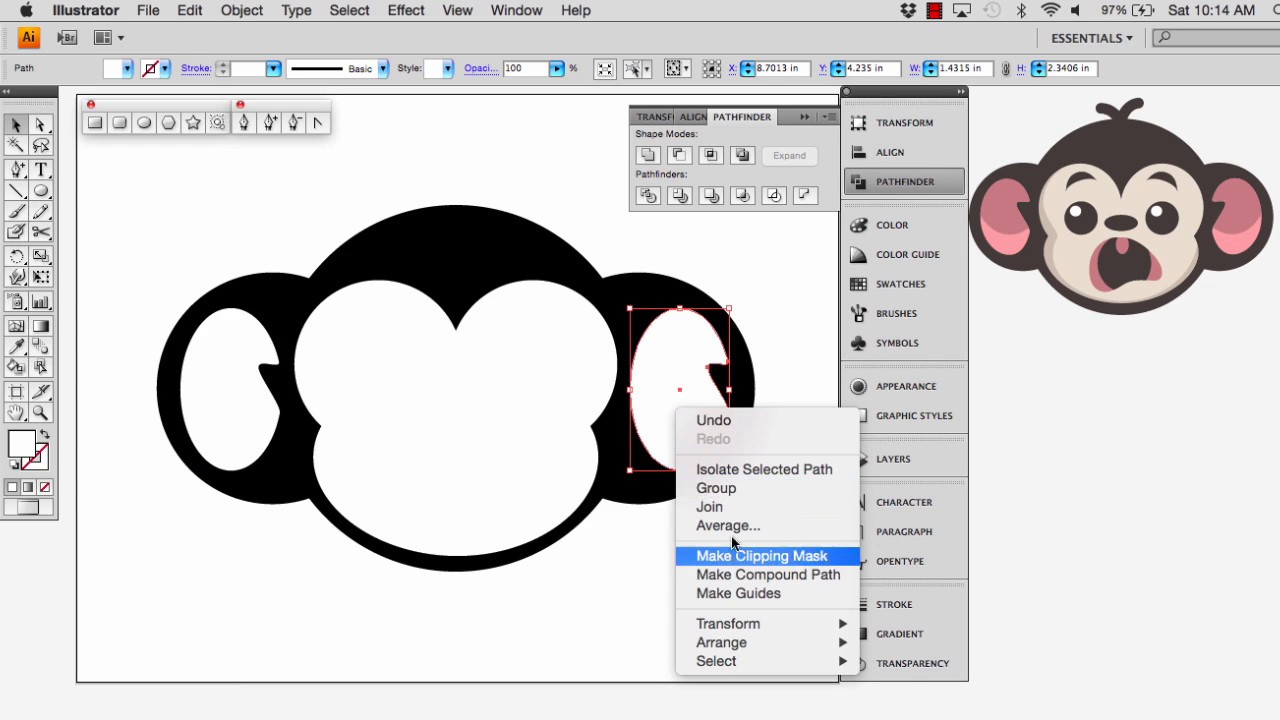
pyautogui.moveTo(724, 618)
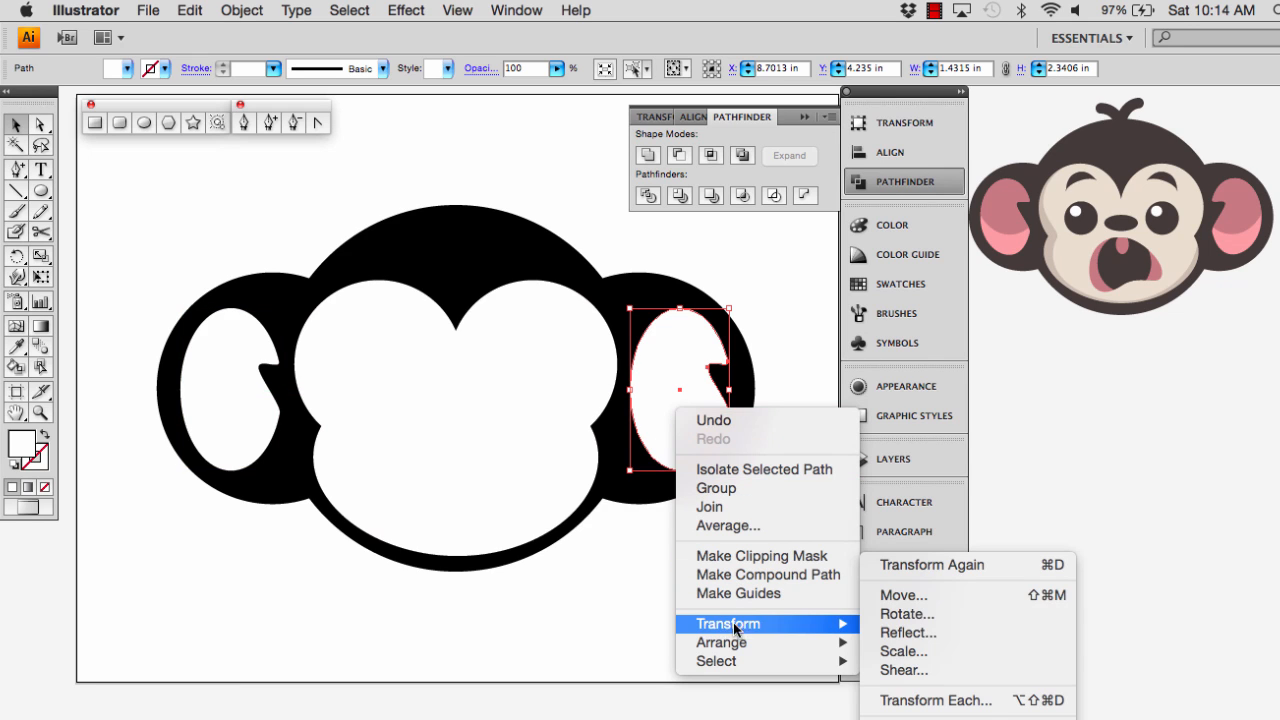
pyautogui.click(912, 636)
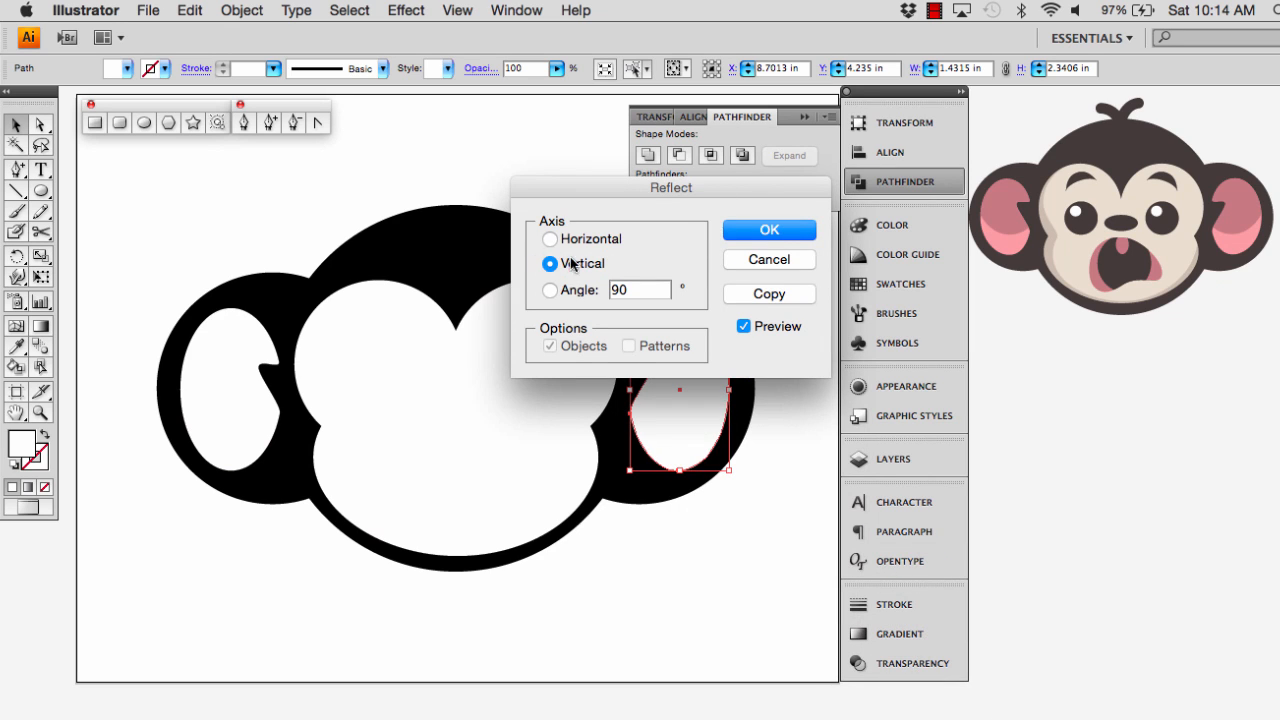
pyautogui.click(764, 231)
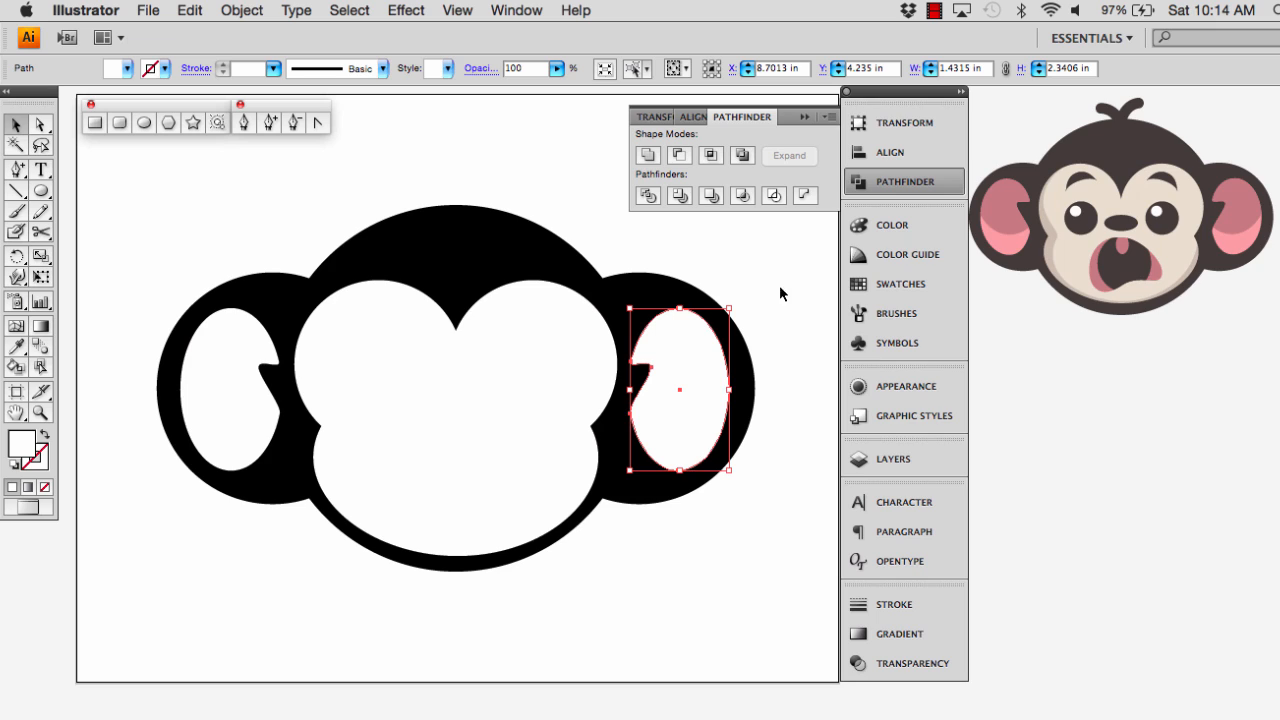
pyautogui.keyDown('shift'); pyautogui.click(749, 383); pyautogui.keyUp('shift')
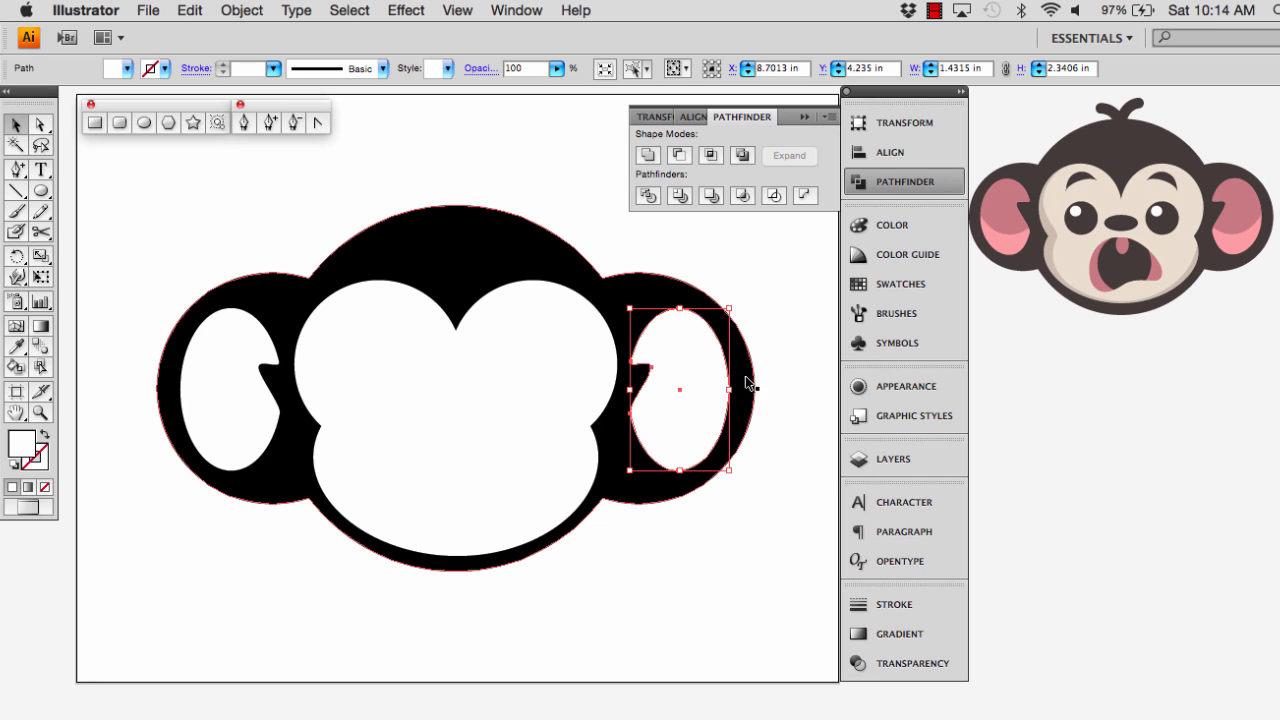
pyautogui.click(797, 396)
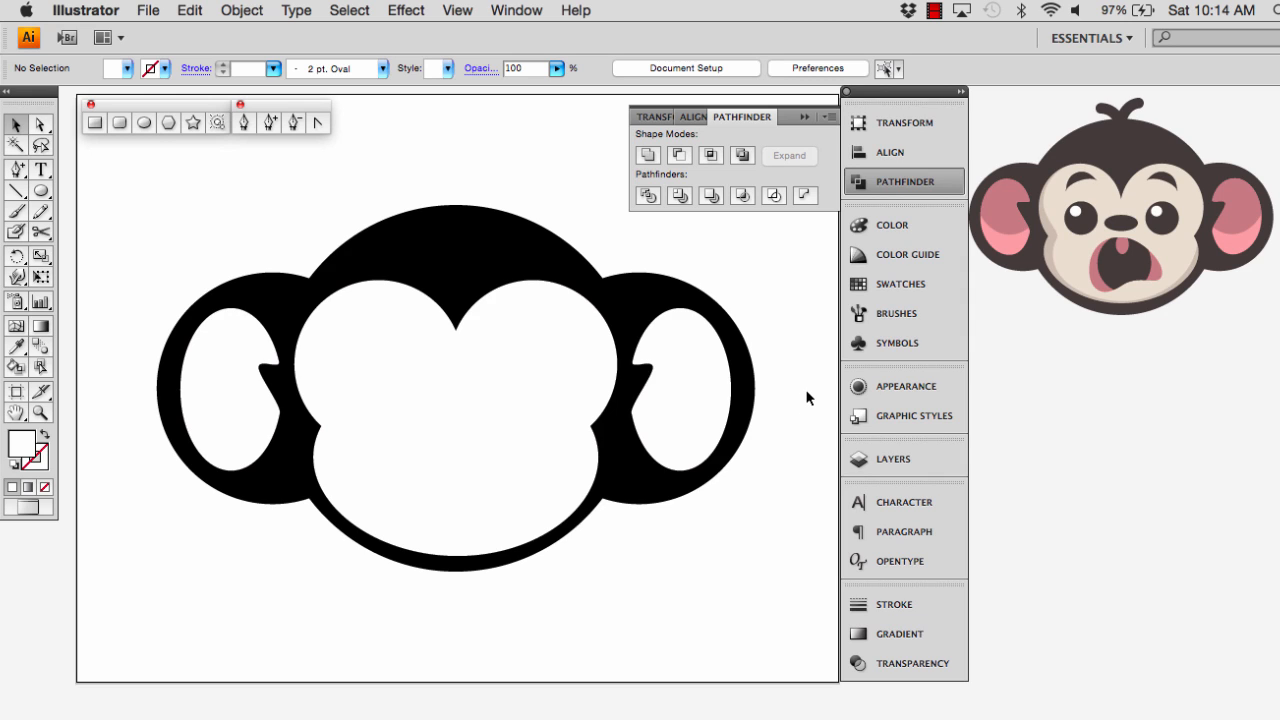
# Select both inner-ear shapes and look at the available alignment options
pyautogui.click(245, 372)
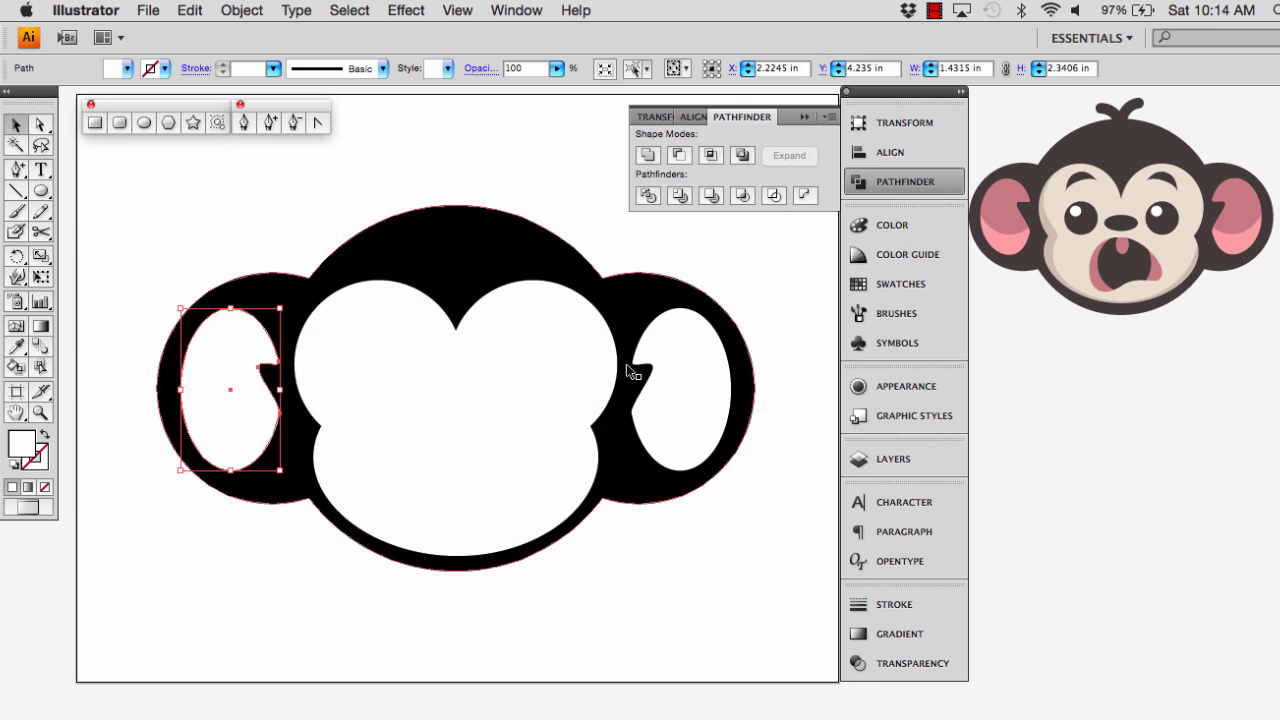
pyautogui.keyDown('shift'); pyautogui.click(630, 372); pyautogui.keyUp('shift')
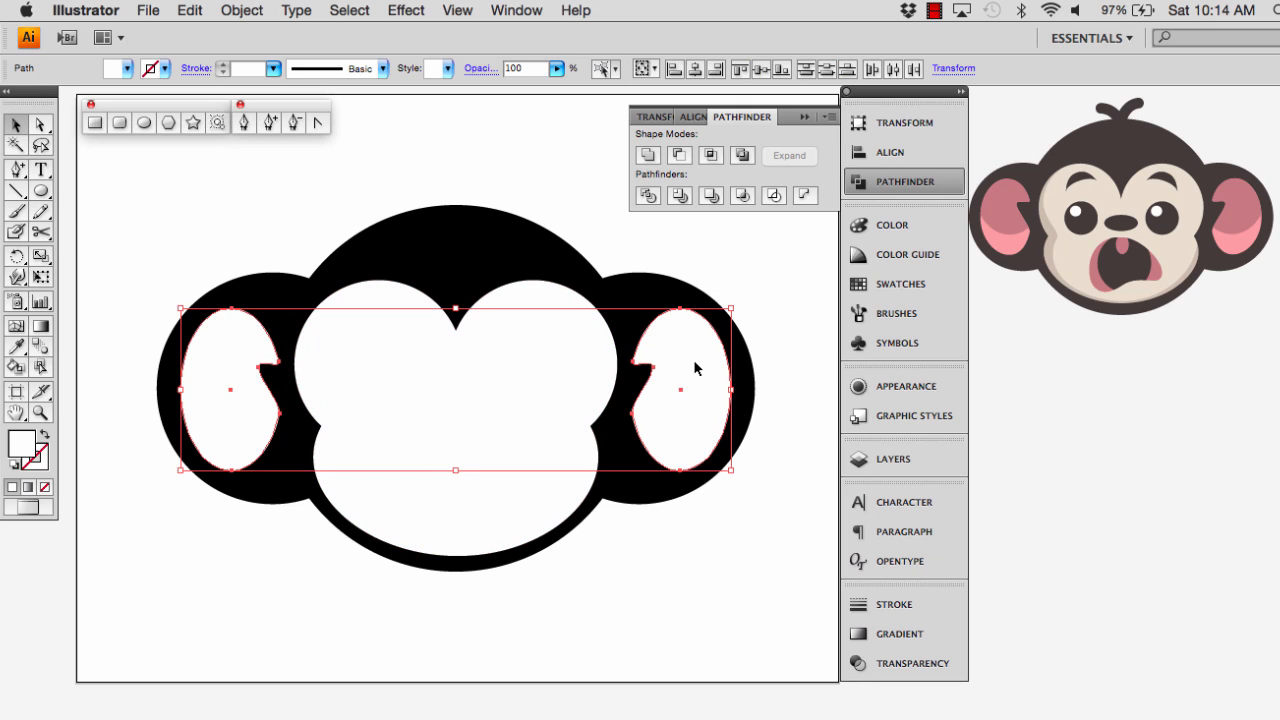
pyautogui.click(690, 117)
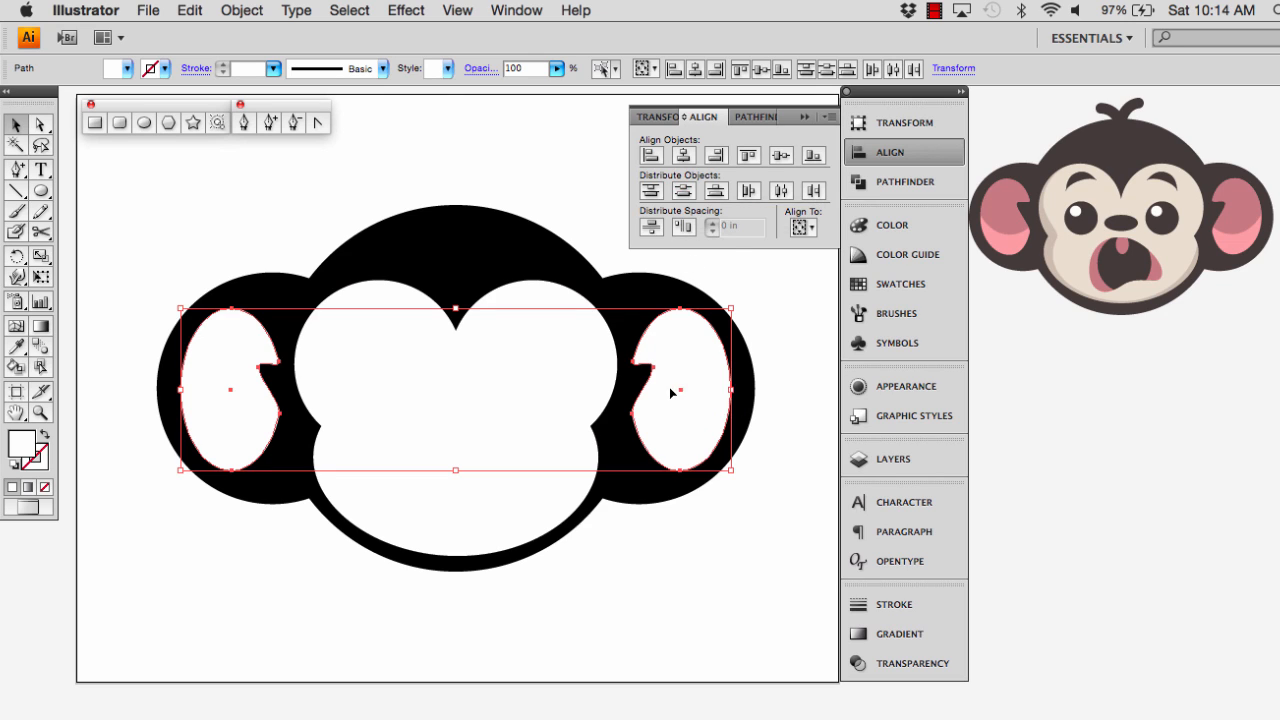
pyautogui.click(247, 227)
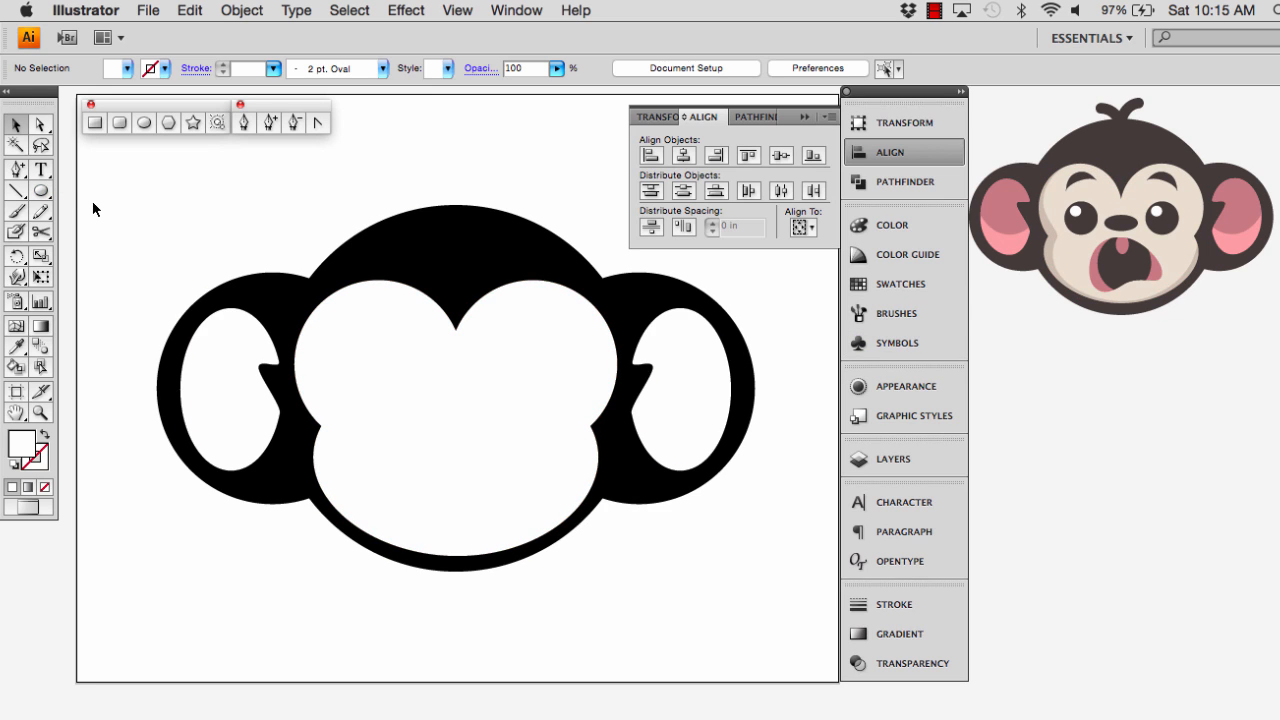
# Draw a black nose circle about 0.82 in wide from the face's centre and flatten it from below to about 0.51 in high
pyautogui.click(128, 68)
pyautogui.click(47, 88)
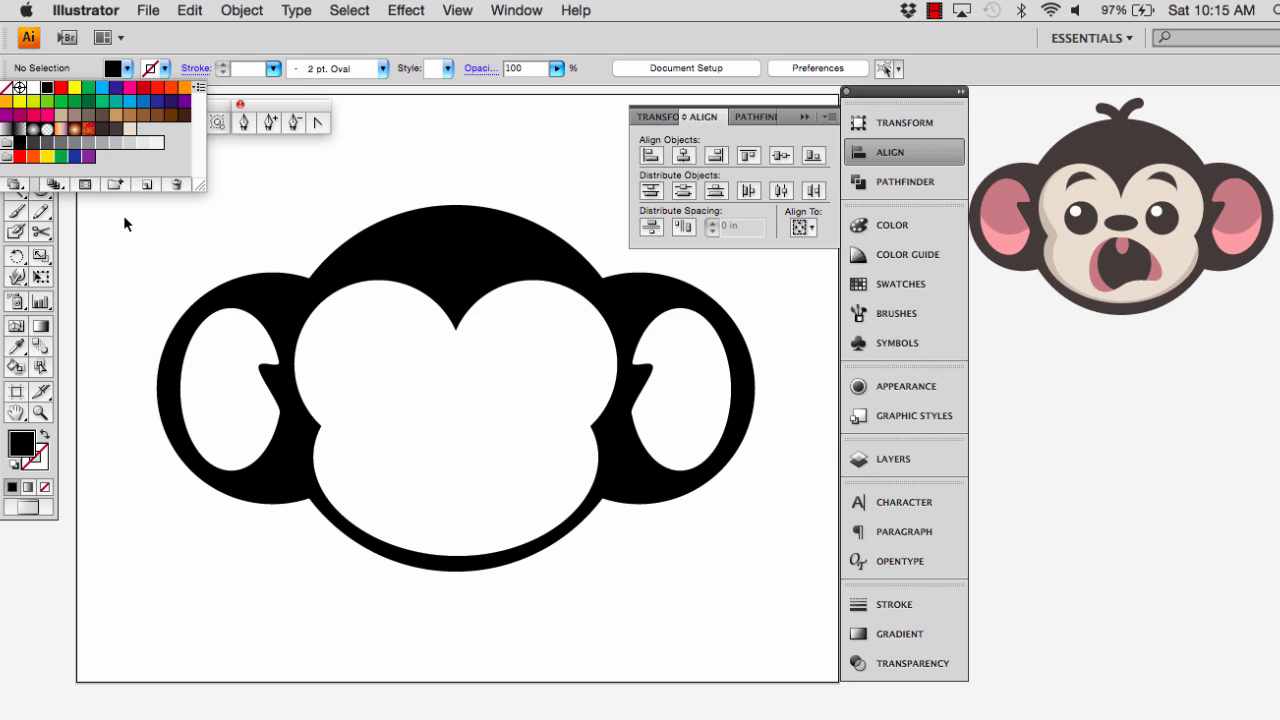
pyautogui.click(124, 223)
pyautogui.click(144, 122)
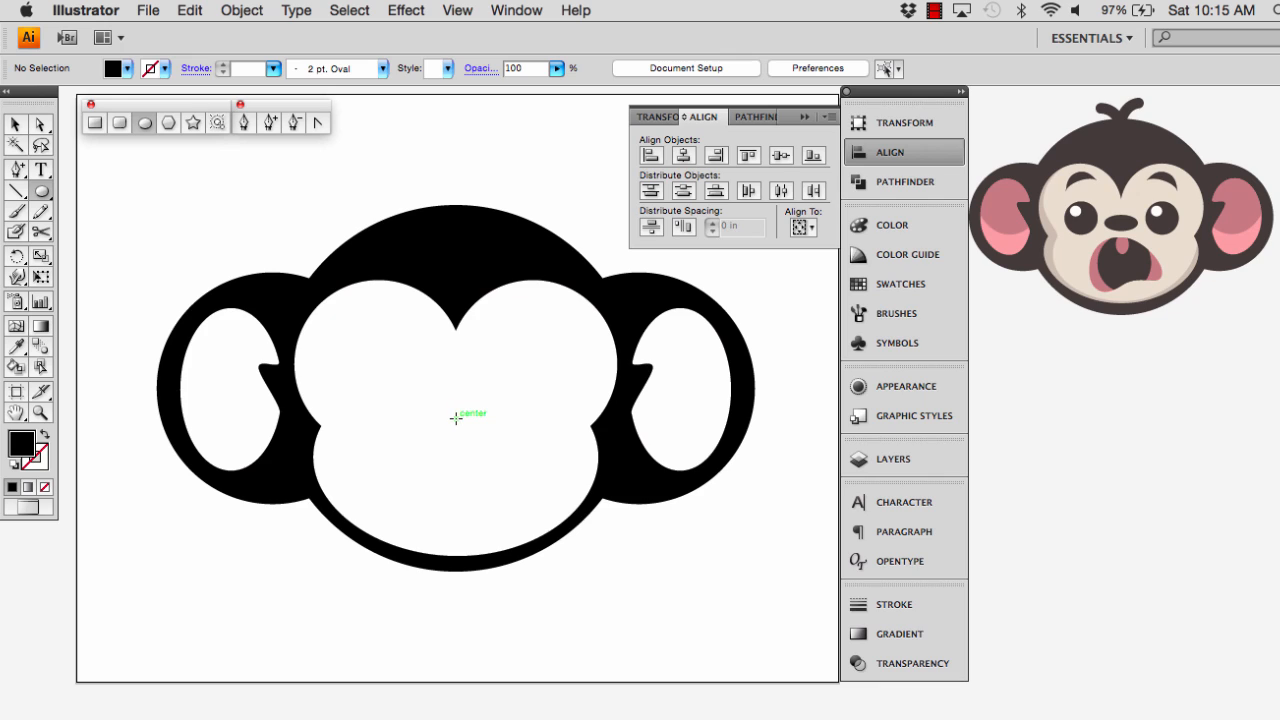
pyautogui.moveTo(455, 418); pyautogui.dragTo(484, 397)
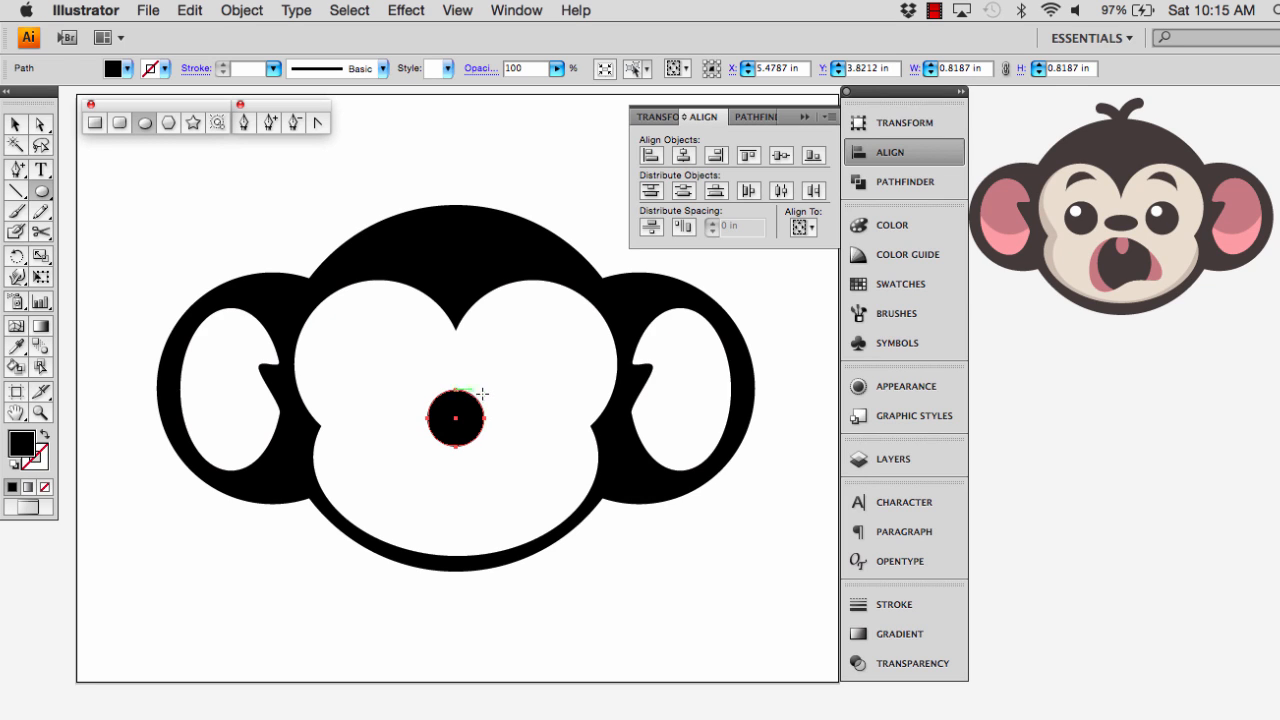
pyautogui.press('v')
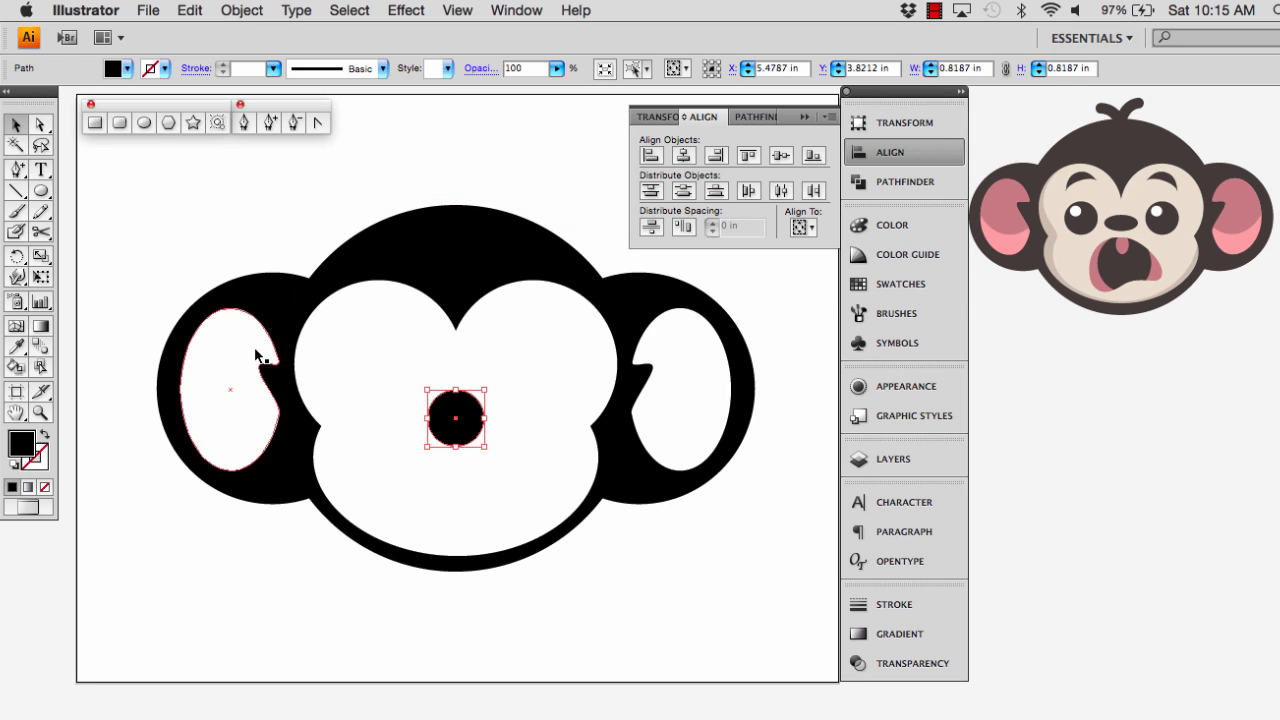
pyautogui.moveTo(455, 446); pyautogui.dragTo(459, 425)
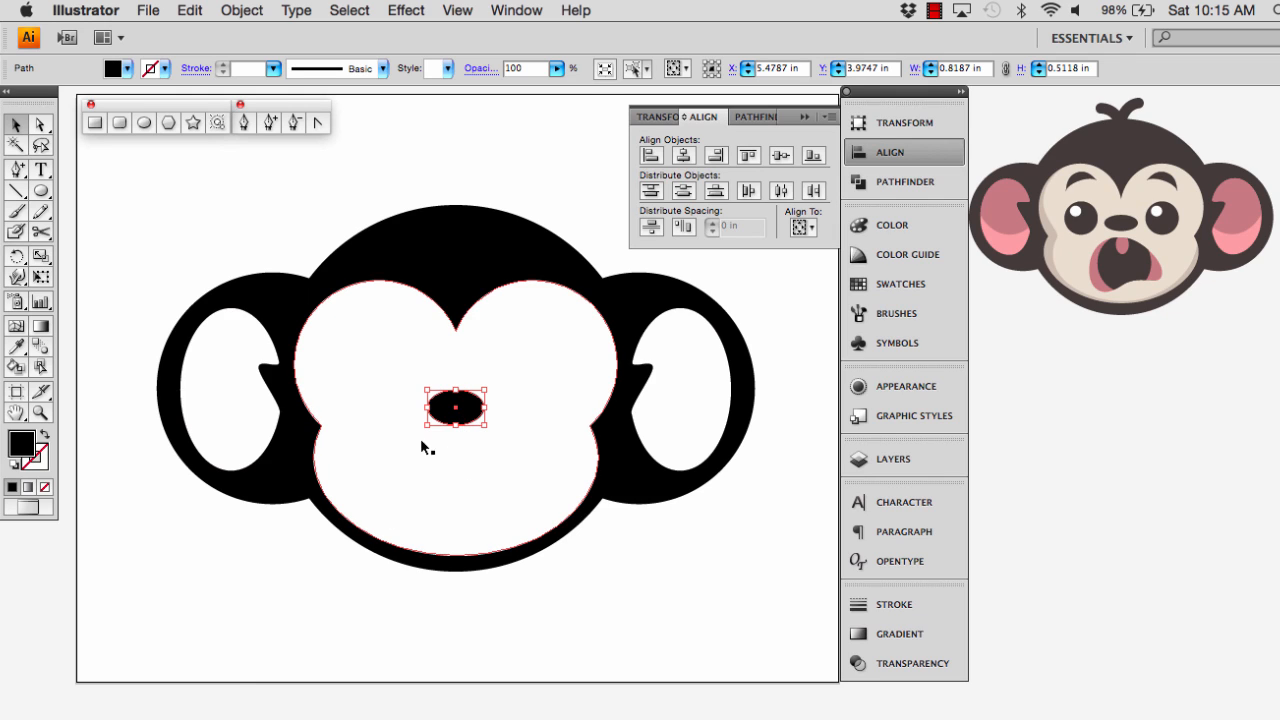
# Pick up the face's white fill and draw an eye circle about 0.99 in wide on the face's left side, above the nose's level
pyautogui.click(383, 447)
pyautogui.click(308, 617)
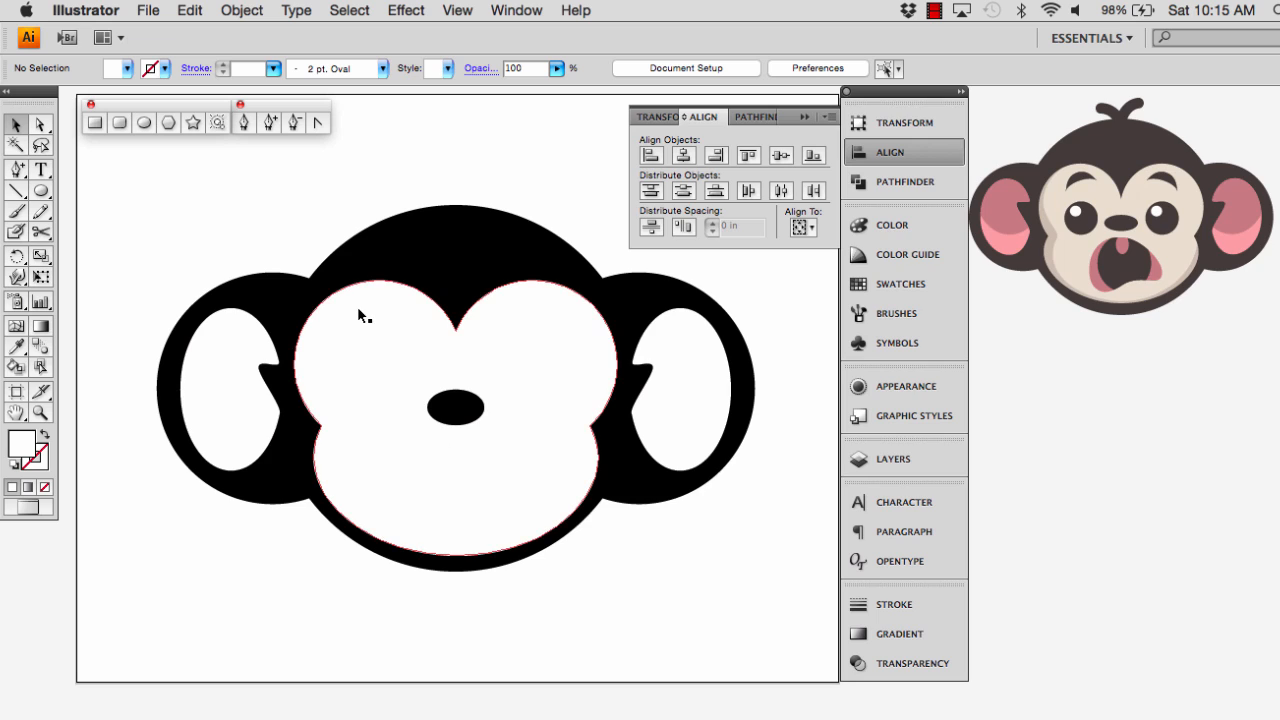
pyautogui.click(145, 122)
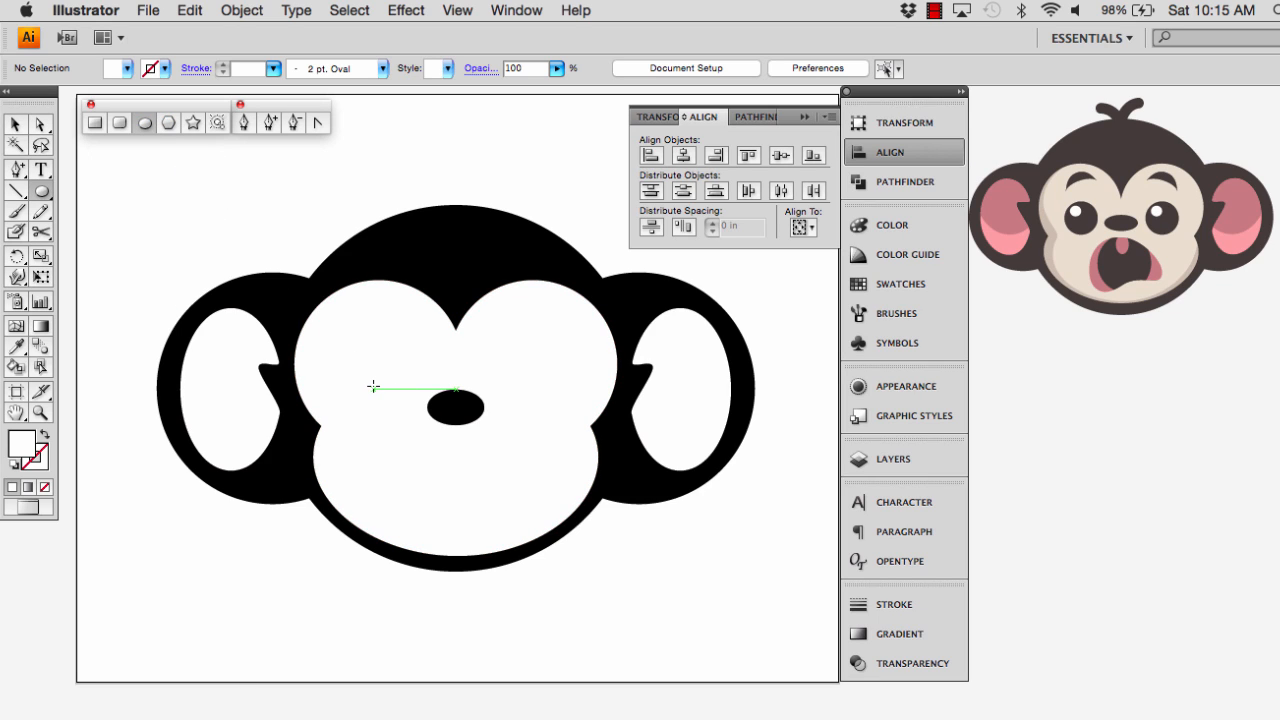
pyautogui.moveTo(375, 386); pyautogui.dragTo(410, 357)
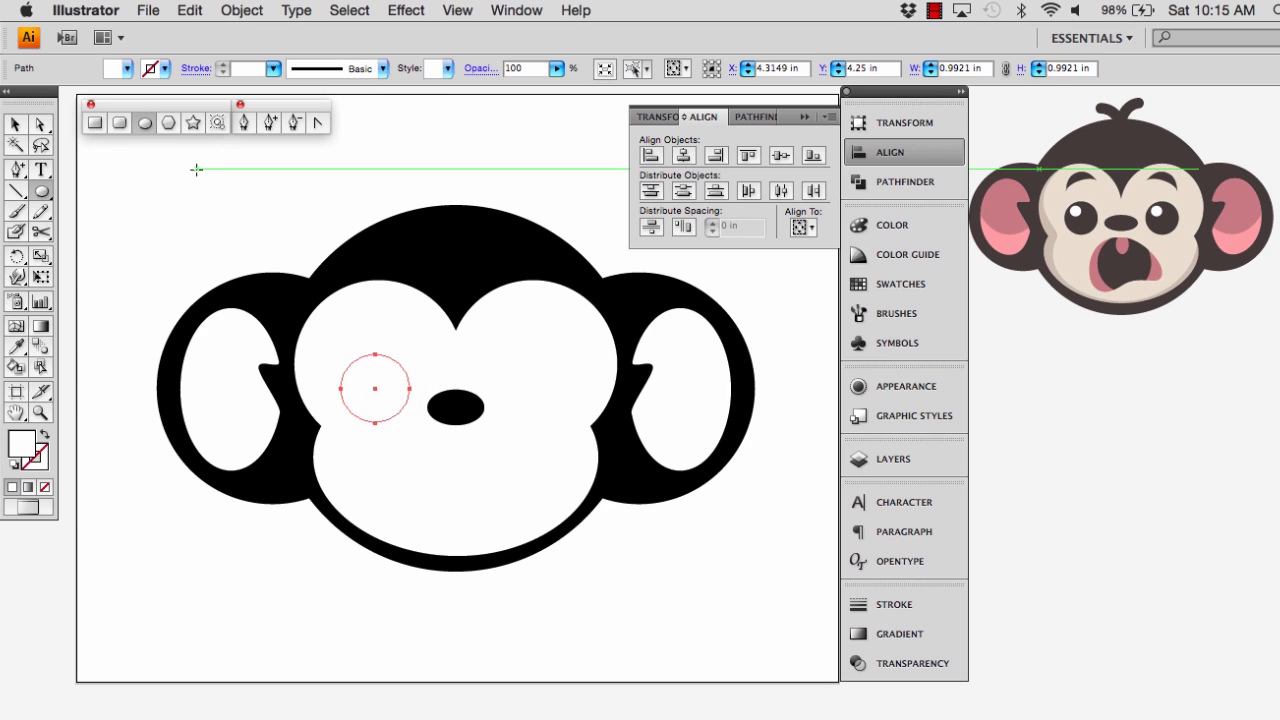
# Fill the left eye circle with black
pyautogui.click(128, 69)
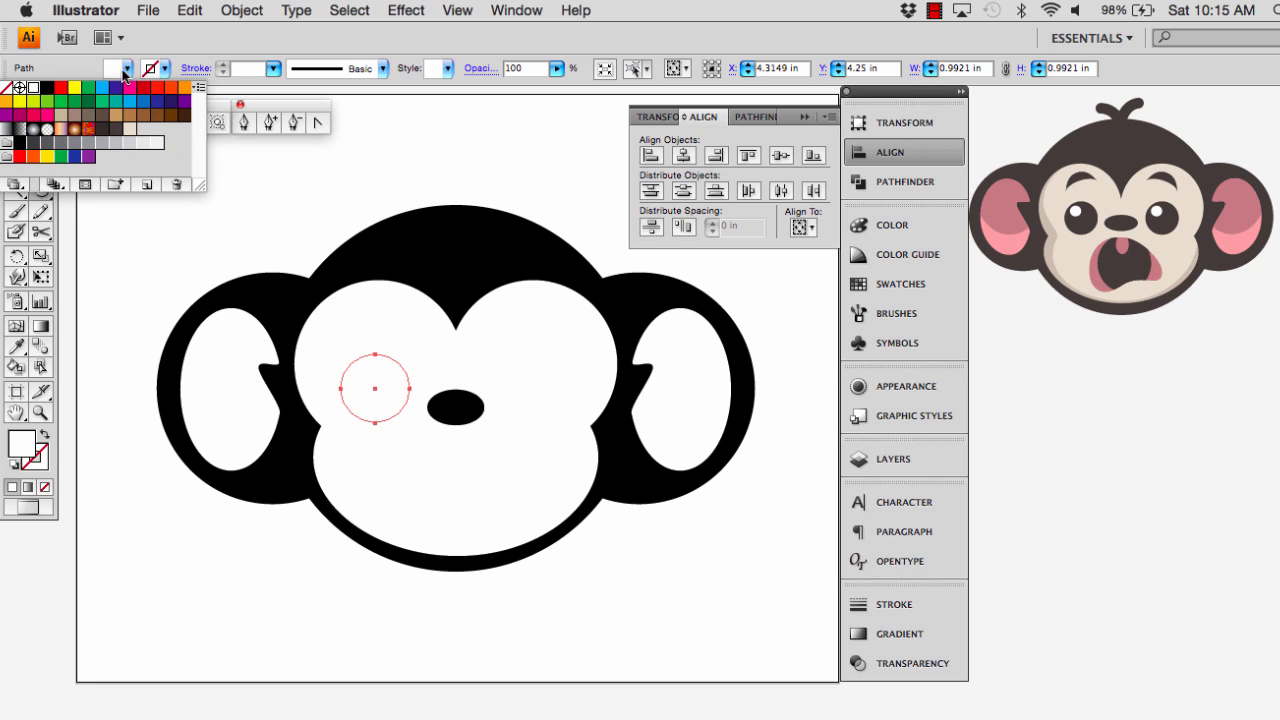
pyautogui.click(47, 87)
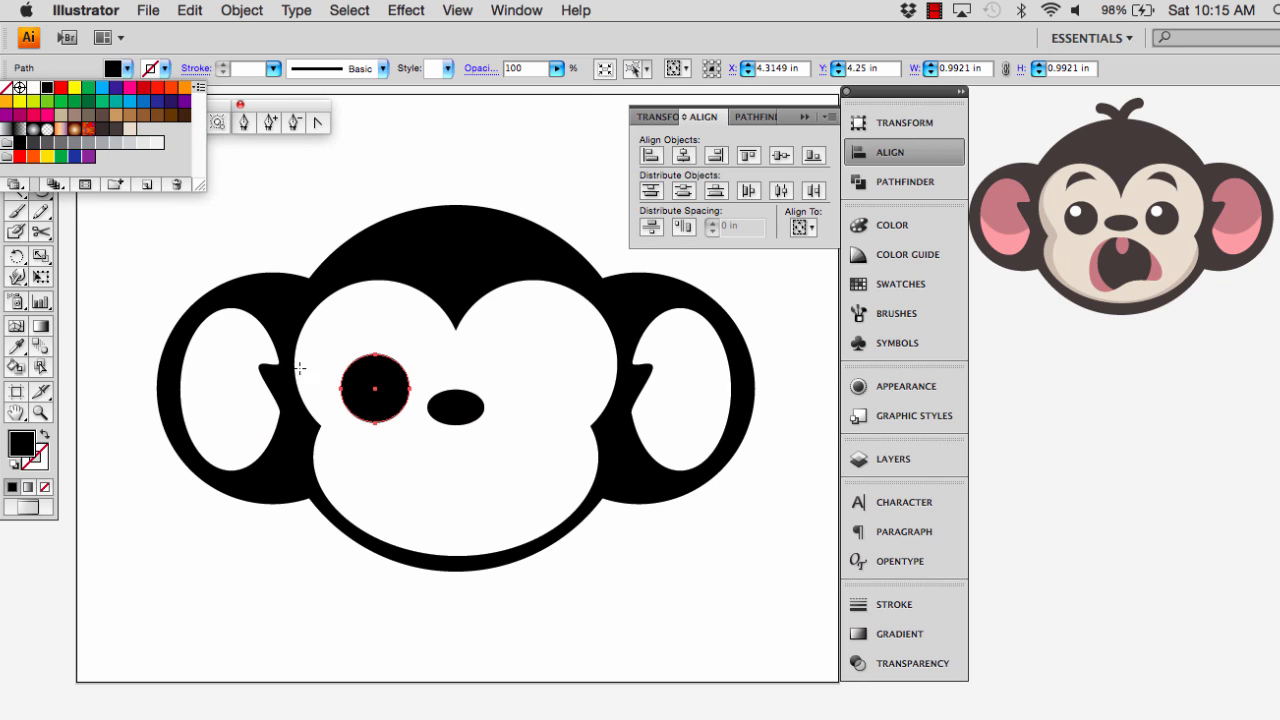
pyautogui.click(347, 373)
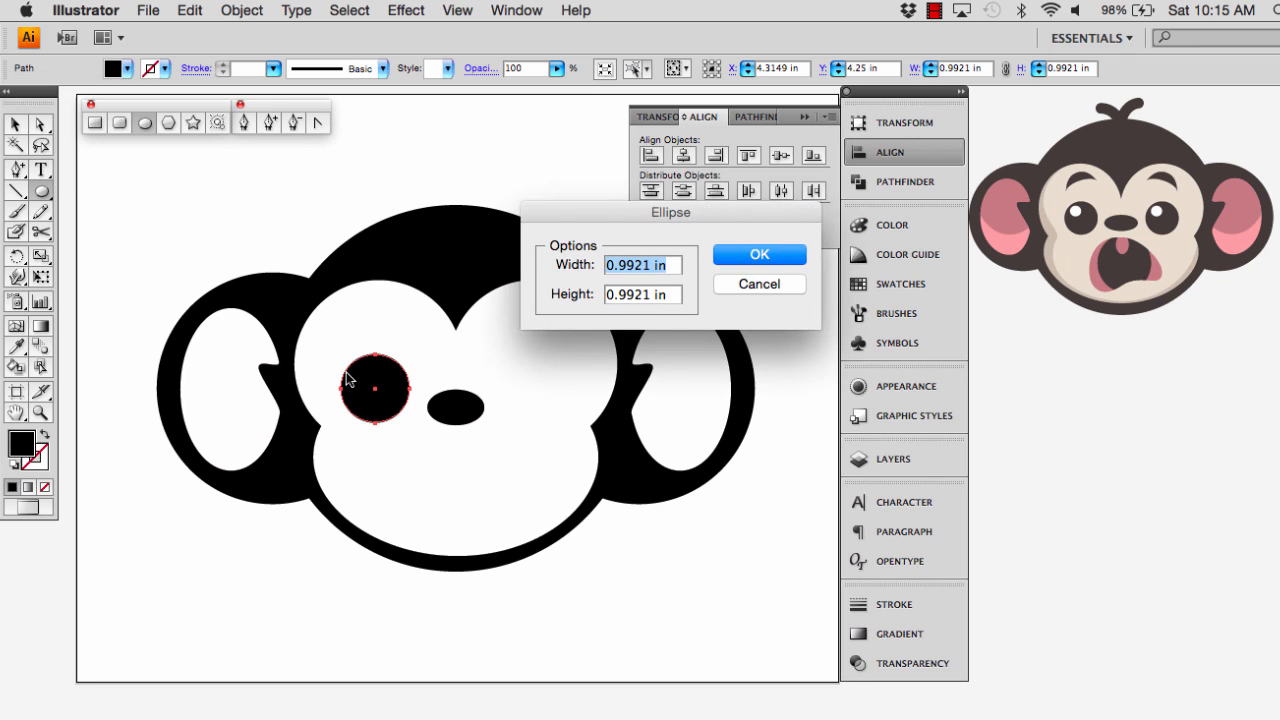
pyautogui.click(745, 284)
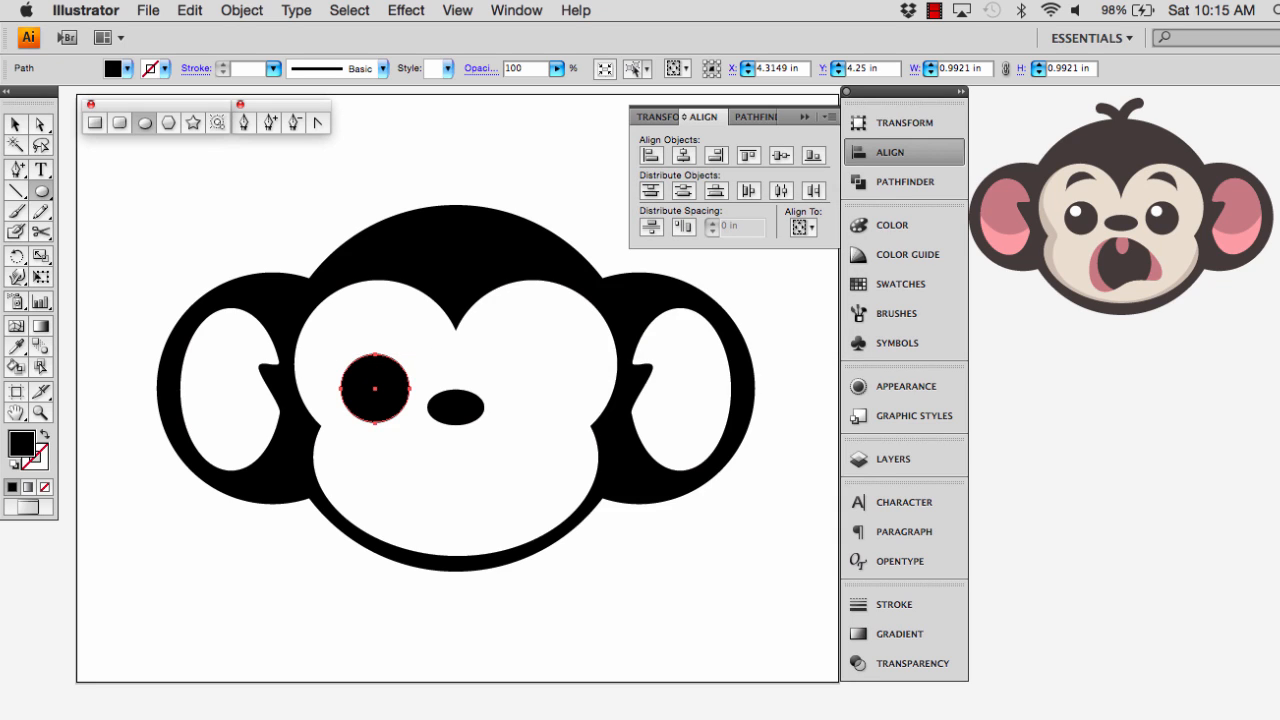
# Draw a highlight ellipse about 0.41 in wide and 0.37 in high inside the left eye and fill it with white
pyautogui.moveTo(354, 375); pyautogui.dragTo(382, 401)
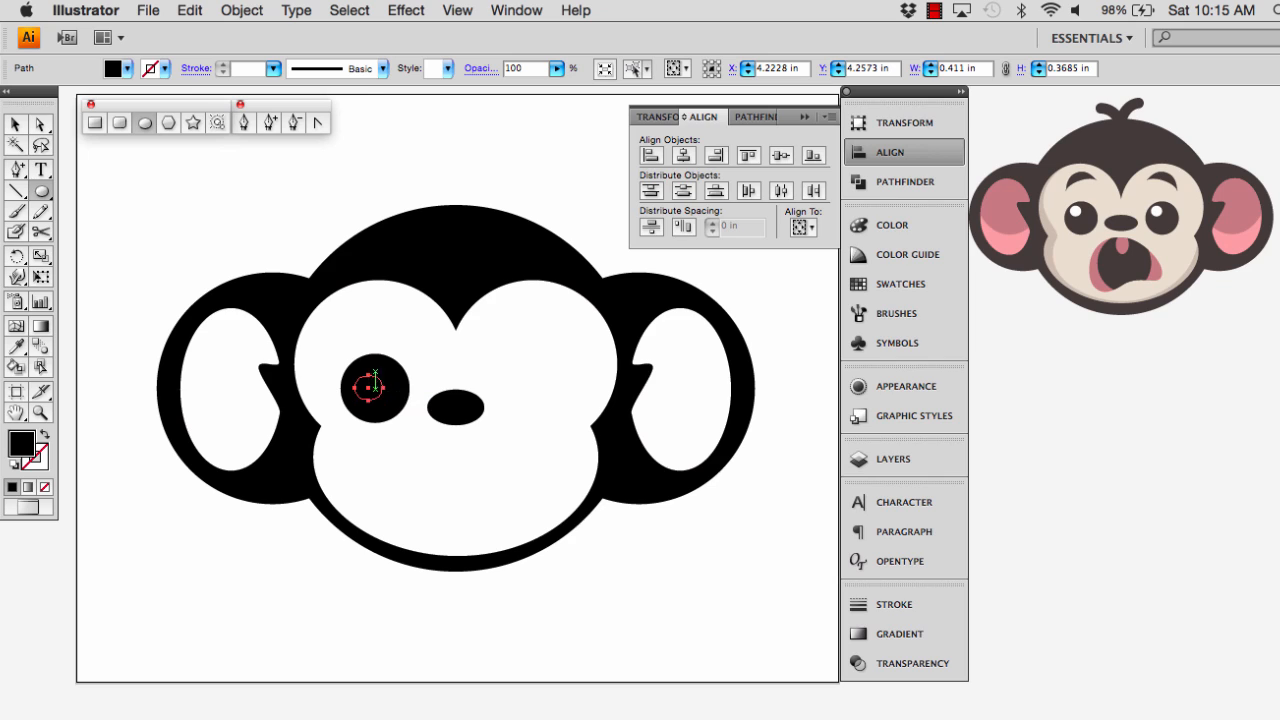
pyautogui.click(127, 68)
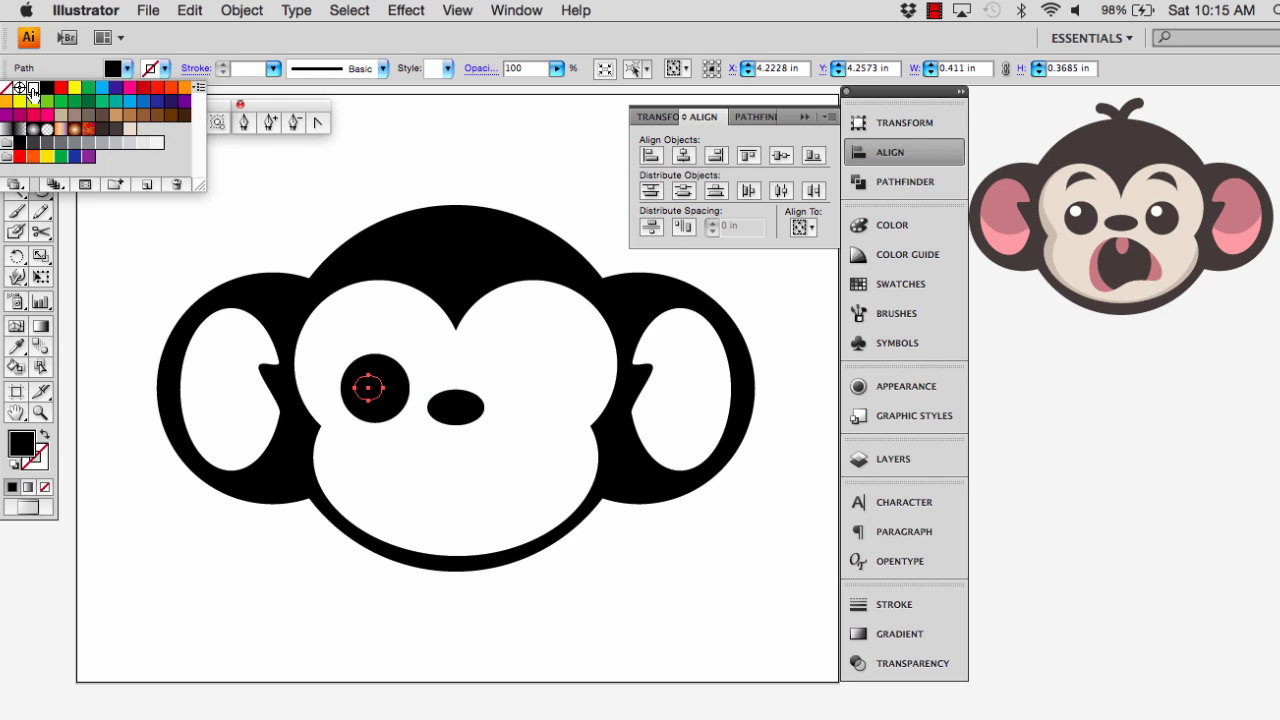
pyautogui.click(33, 88)
pyautogui.click(237, 309)
# Nudge the white highlight up and left within the black eye circle
pyautogui.press('Up')
pyautogui.press('Up')
pyautogui.press('Up')
pyautogui.press('Up')
pyautogui.press('Up')
pyautogui.press('Up')
pyautogui.press('Up')
pyautogui.press('Up')
pyautogui.press('Up')
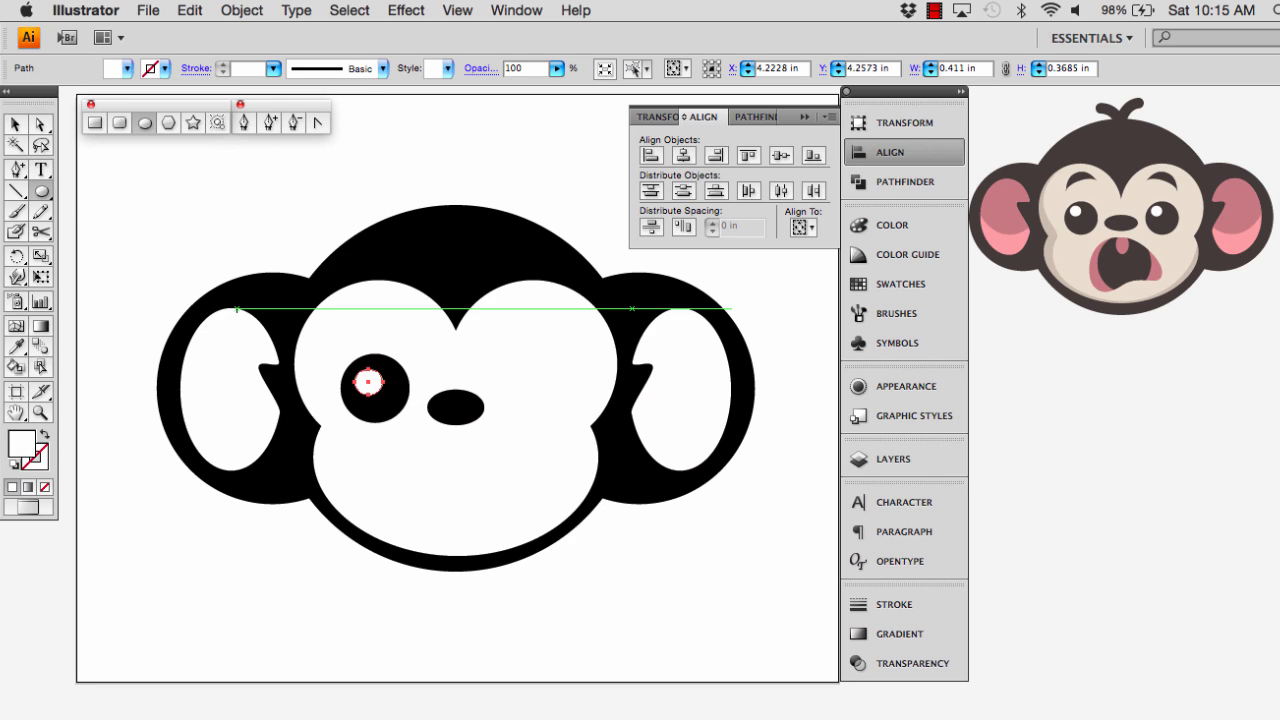
pyautogui.press('Left')
pyautogui.press('Left')
pyautogui.press('Left')
pyautogui.press('Left')
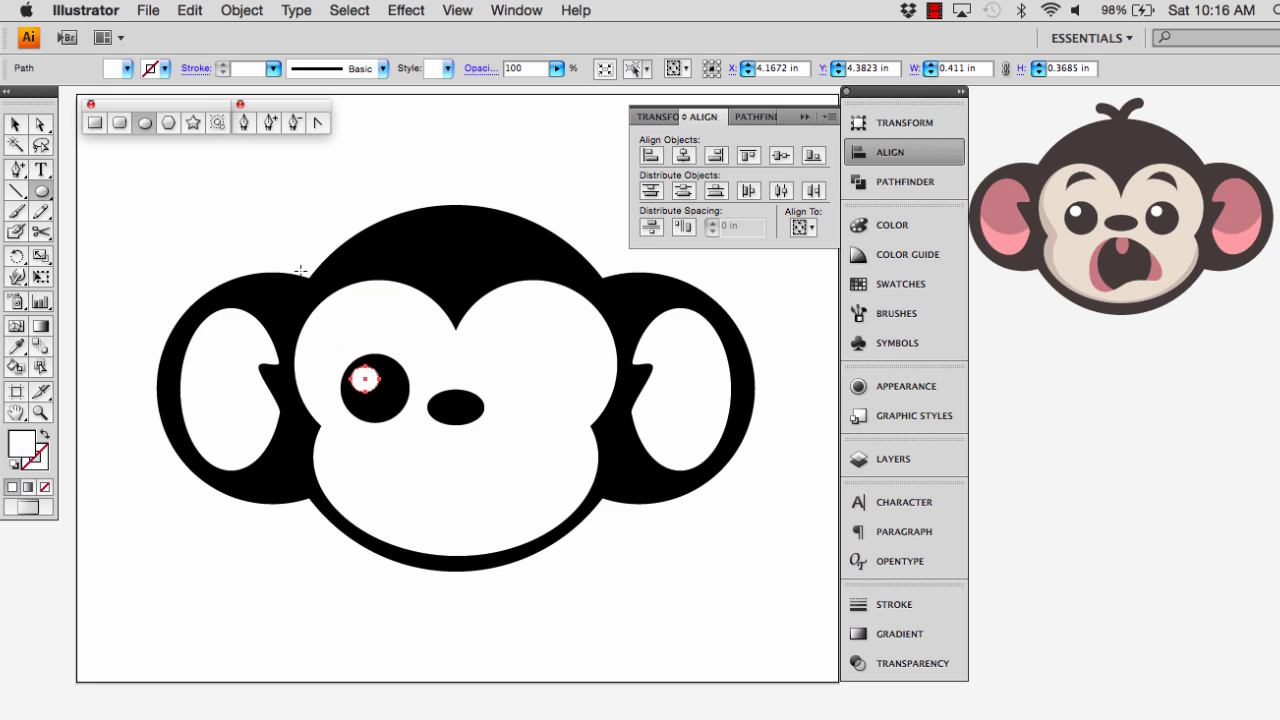
# Shrink the eye highlight towards its upper-left corner to about 0.34 in wide and 0.30 in high
pyautogui.click(15, 124)
pyautogui.click(187, 214)
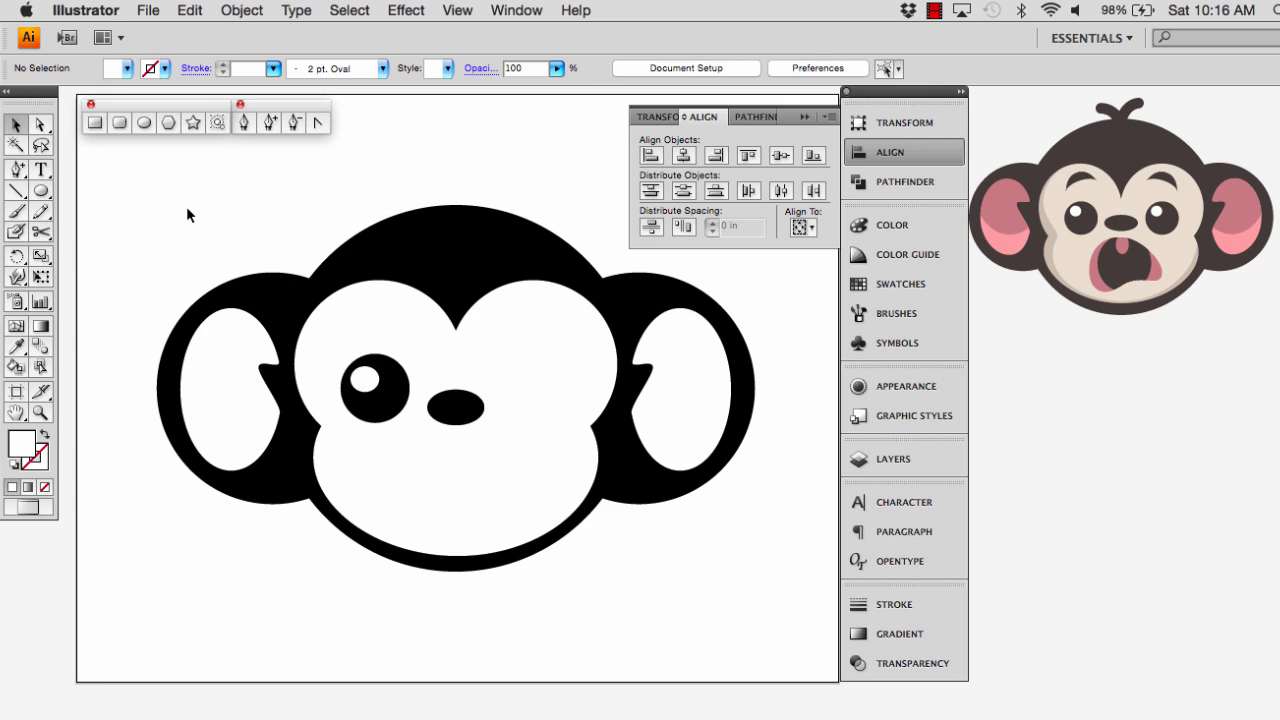
pyautogui.click(365, 378)
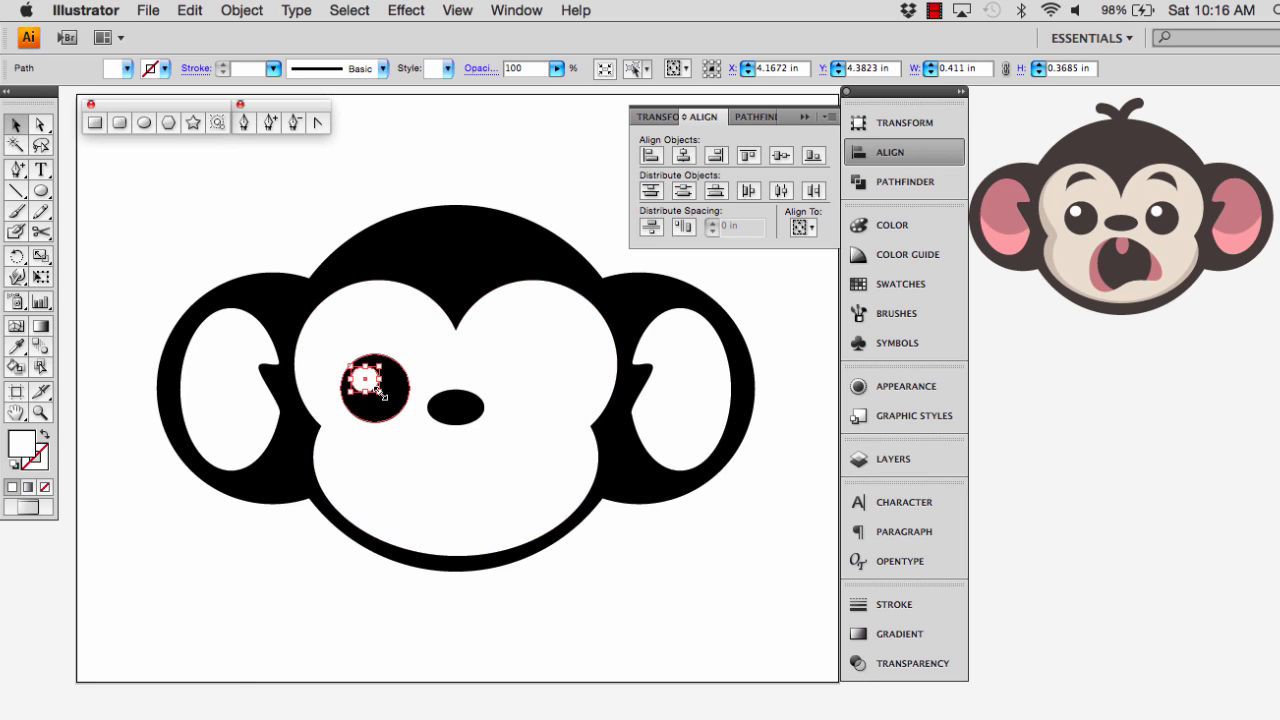
pyautogui.moveTo(380, 394); pyautogui.dragTo(377, 388)
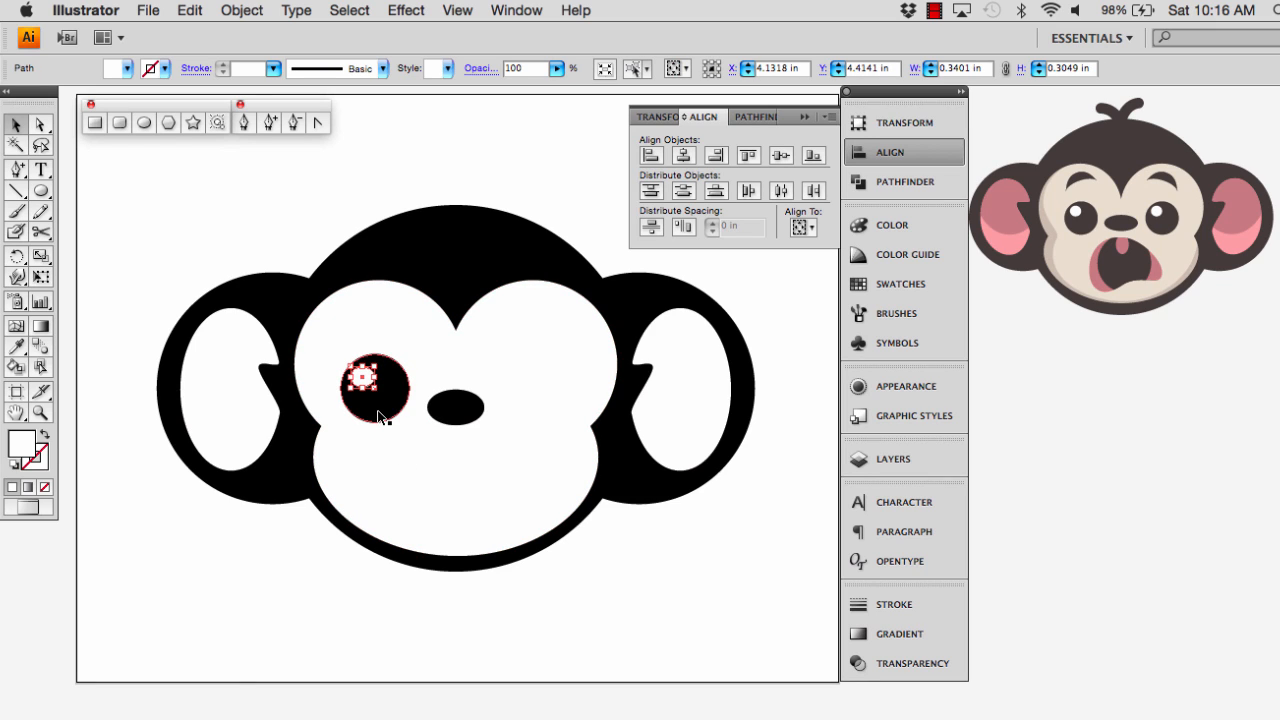
pyautogui.click(297, 234)
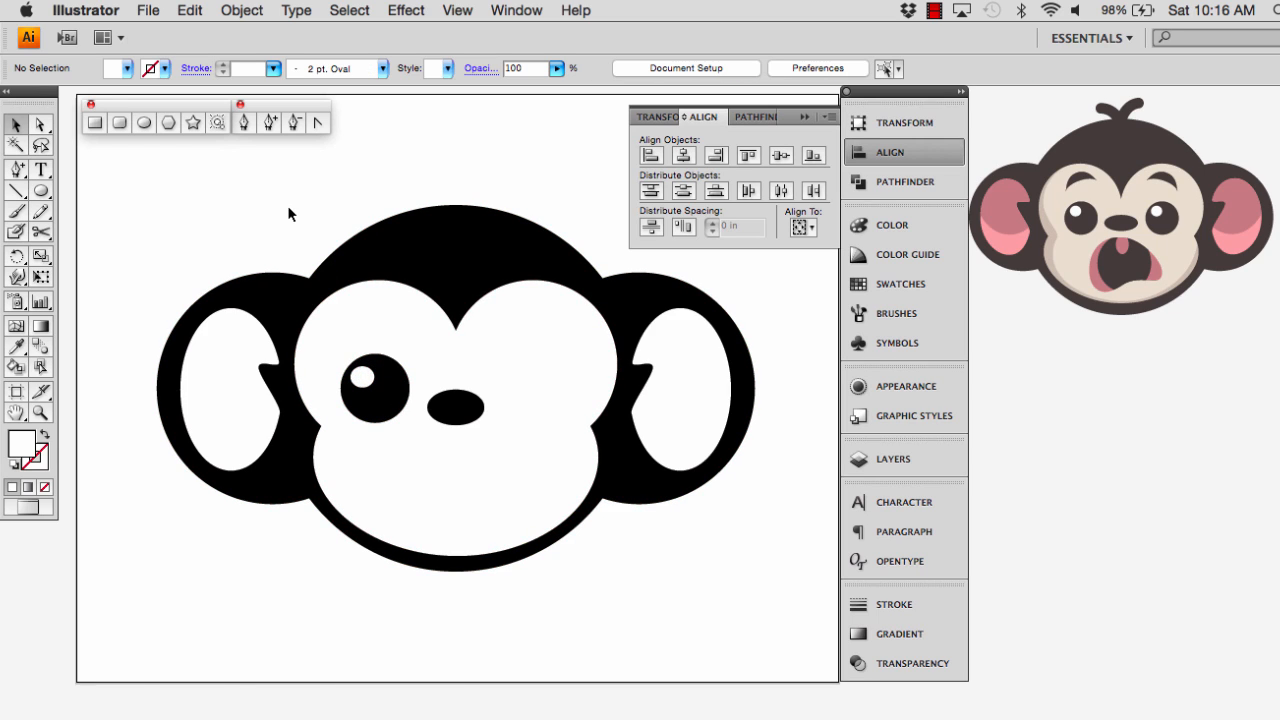
# Duplicate the left eye with its highlight onto the face's right side and nudge the copy horizontally into place
pyautogui.click(387, 387)
pyautogui.keyDown('shift'); pyautogui.click(366, 378); pyautogui.keyUp('shift')
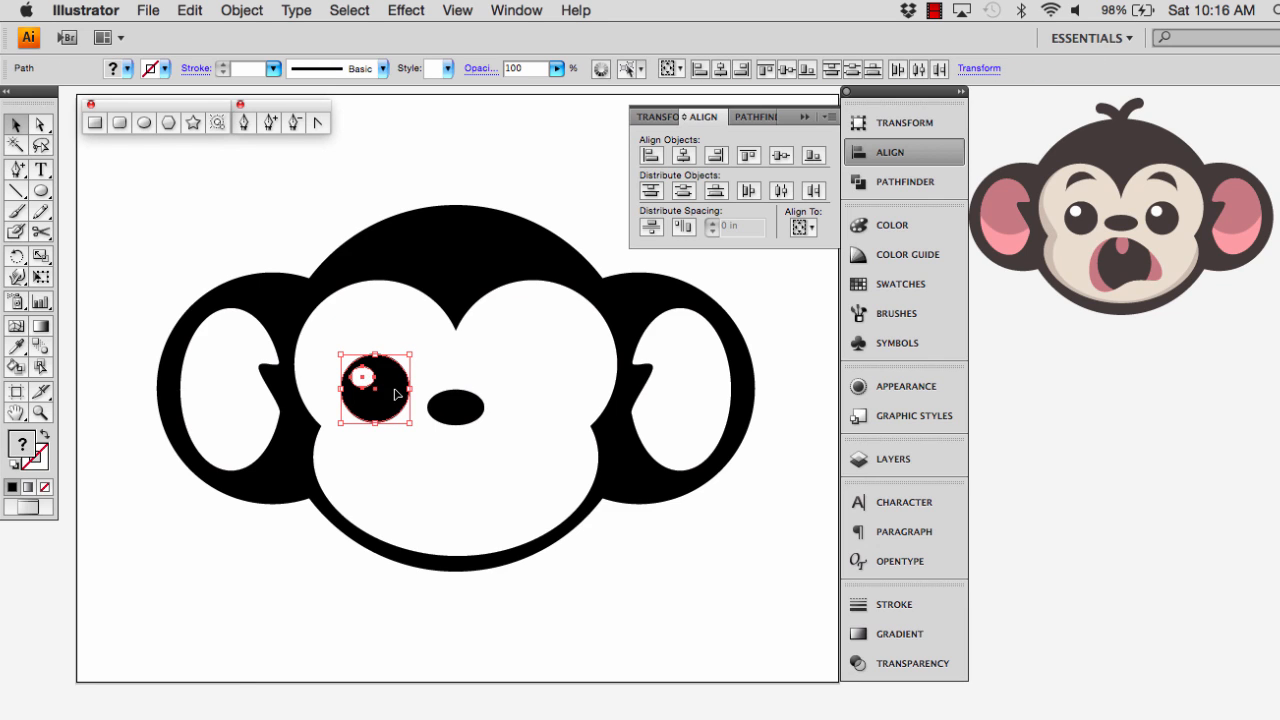
pyautogui.moveTo(396, 396); pyautogui.dragTo(565, 401)
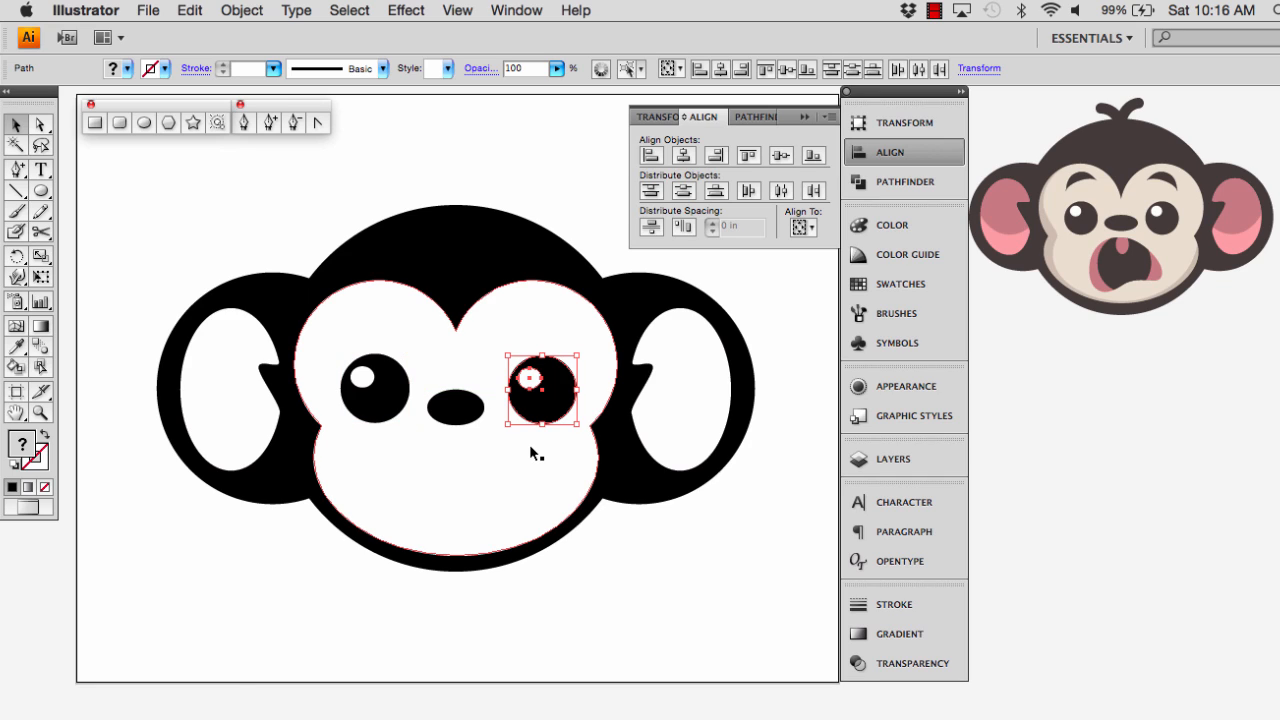
pyautogui.press('Left')
pyautogui.press('Left')
pyautogui.press('Left')
pyautogui.press('Left')
pyautogui.press('Left')
pyautogui.press('Left')
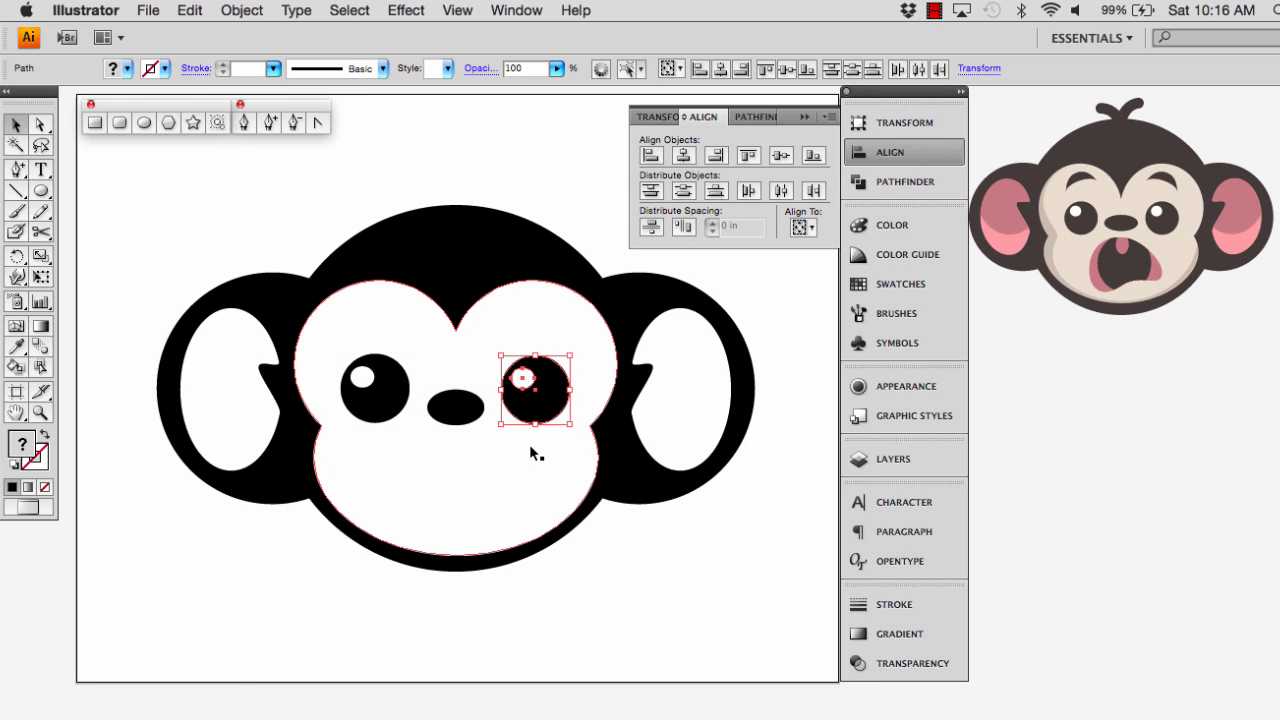
pyautogui.press('Right')
pyautogui.press('Right')
pyautogui.press('Right')
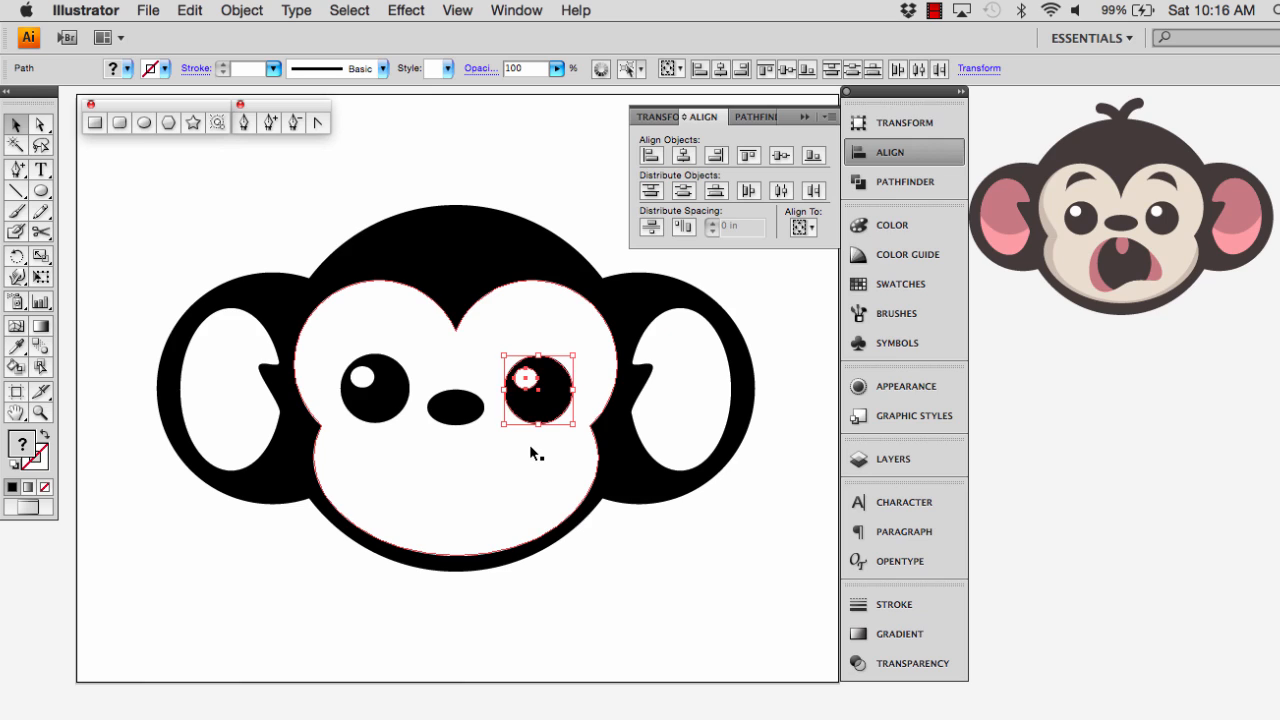
pyautogui.click(625, 611)
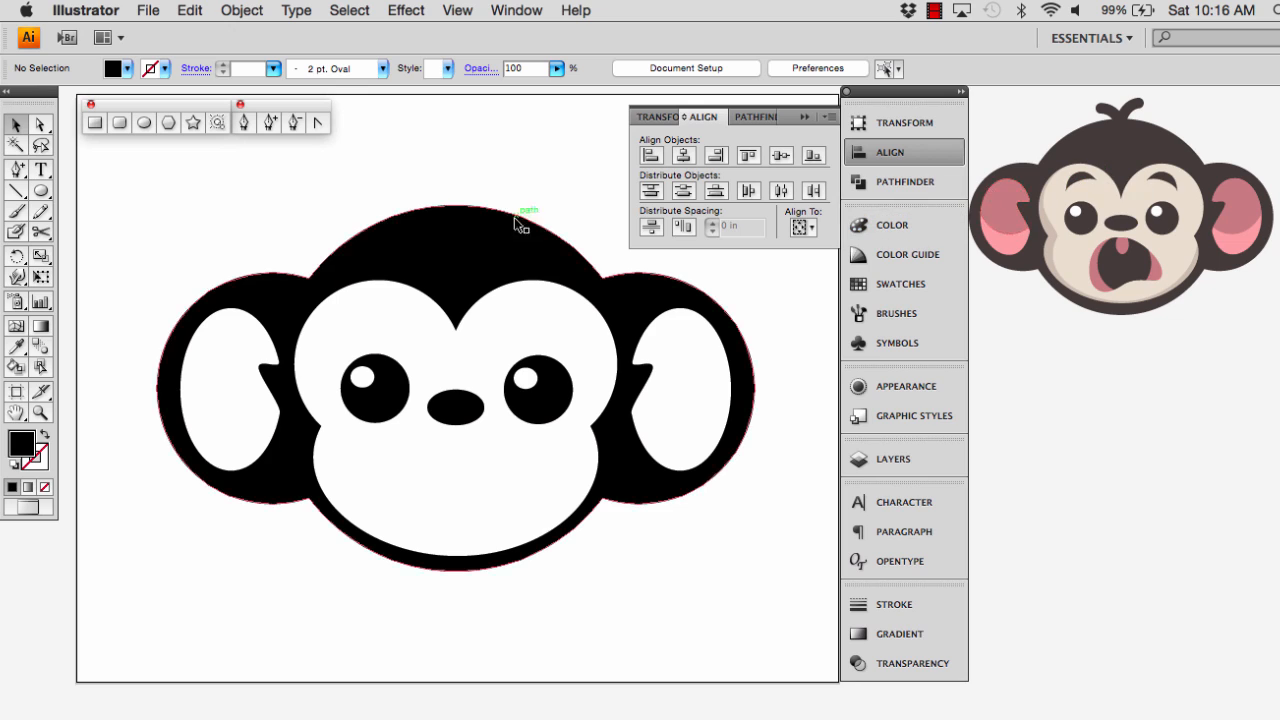
# Draw a flat black eyebrow ellipse about 0.94 in wide and 0.27 in high above the left eye
pyautogui.click(41, 191)
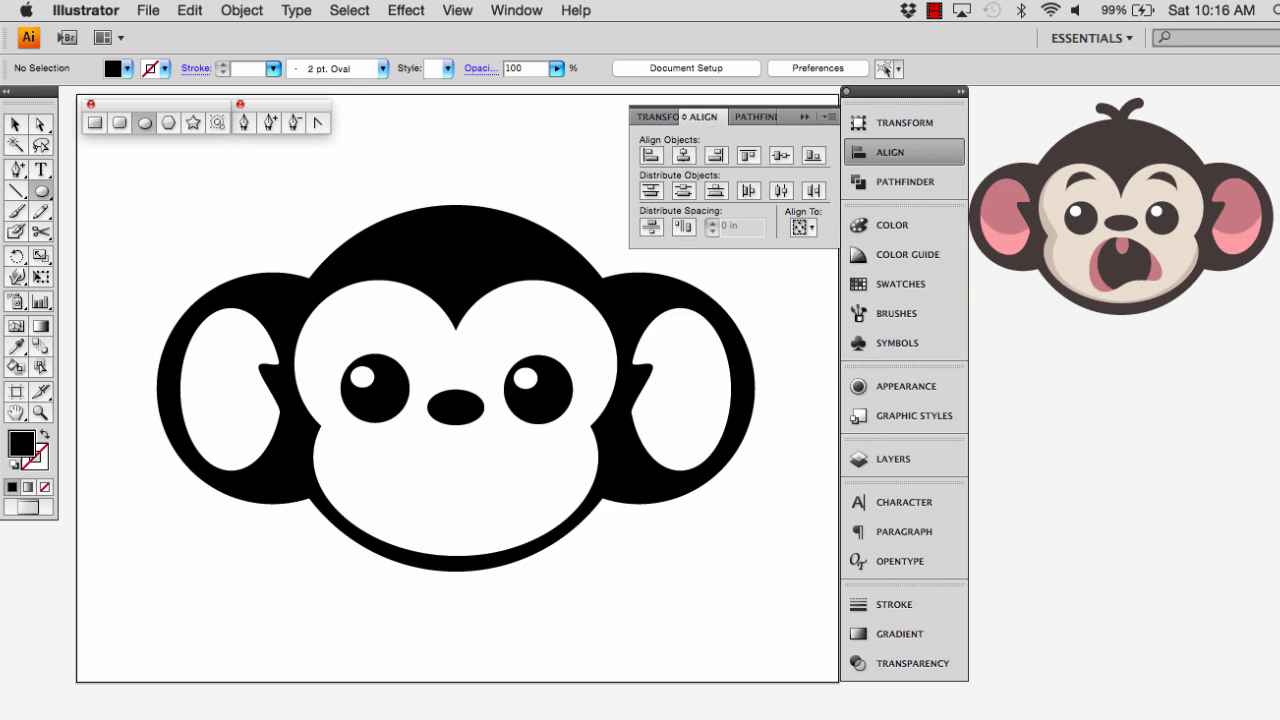
pyautogui.moveTo(345, 318); pyautogui.dragTo(404, 333)
pyautogui.moveTo(407, 333); pyautogui.dragTo(408, 334)
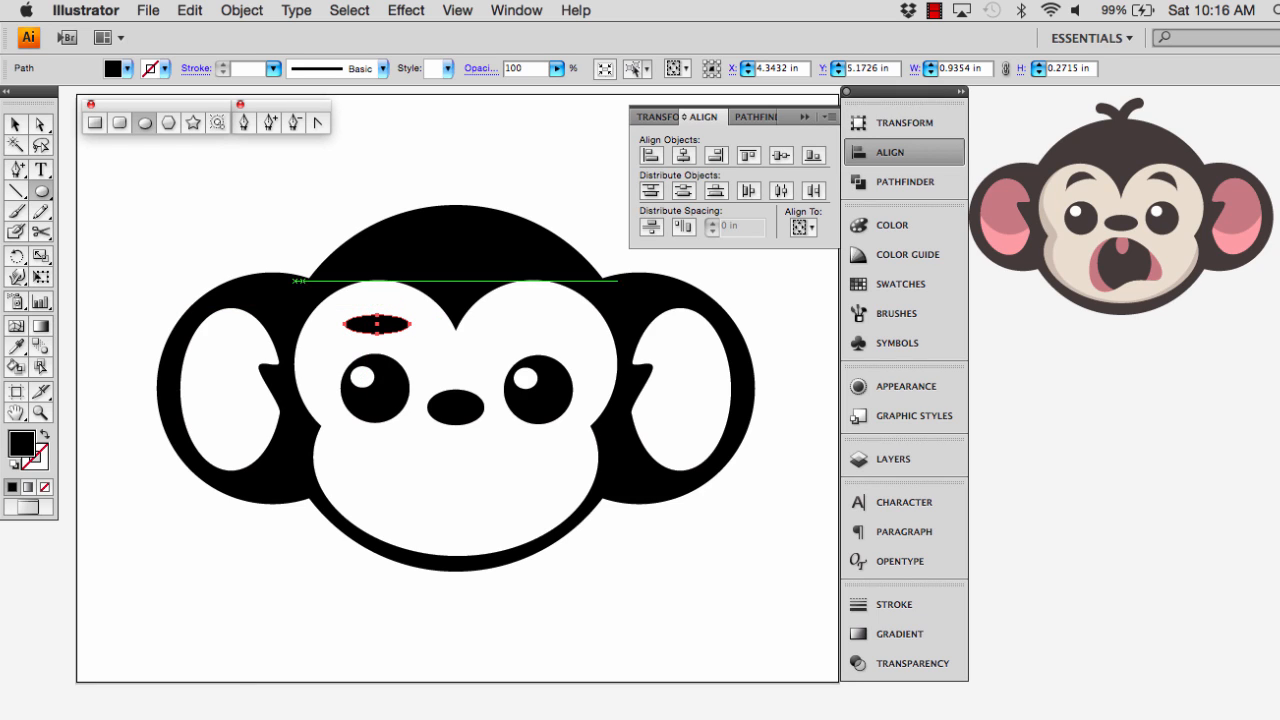
# Start a horizontal Arc warp on the eyebrow ellipse with 0% bend, 0% horizontal distortion and 2% vertical distortion
pyautogui.click(402, 11)
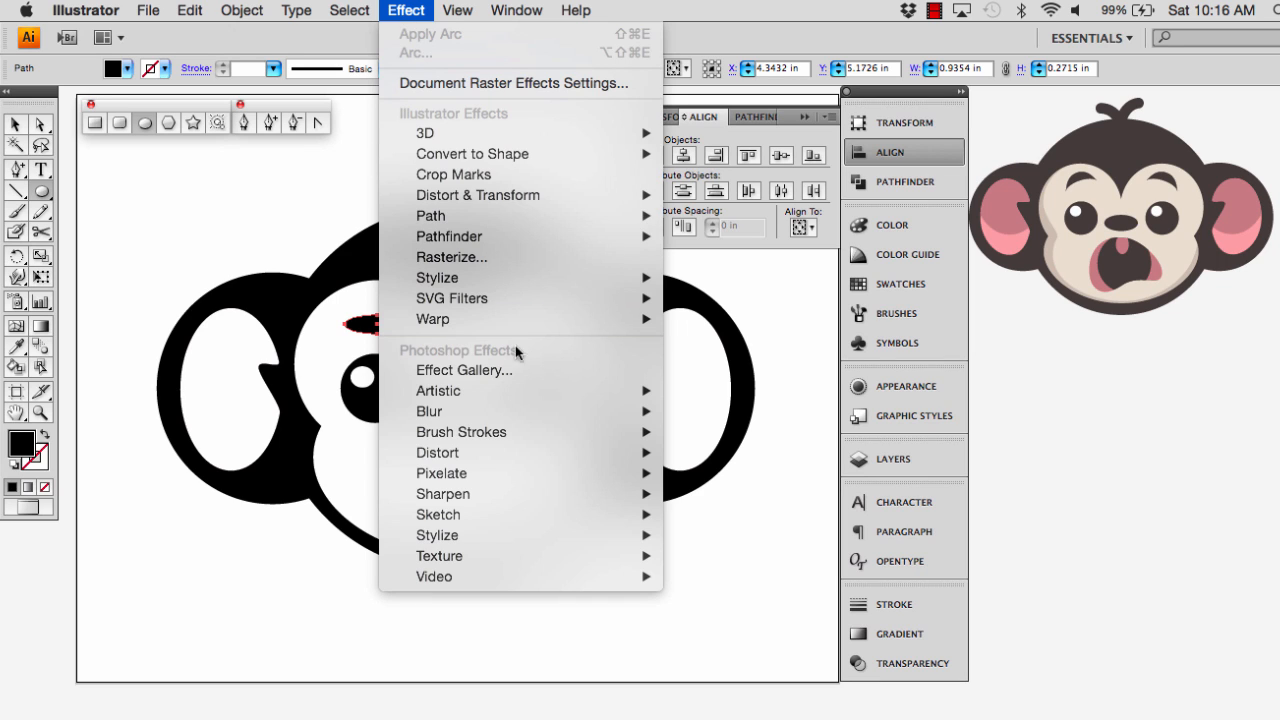
pyautogui.moveTo(476, 322)
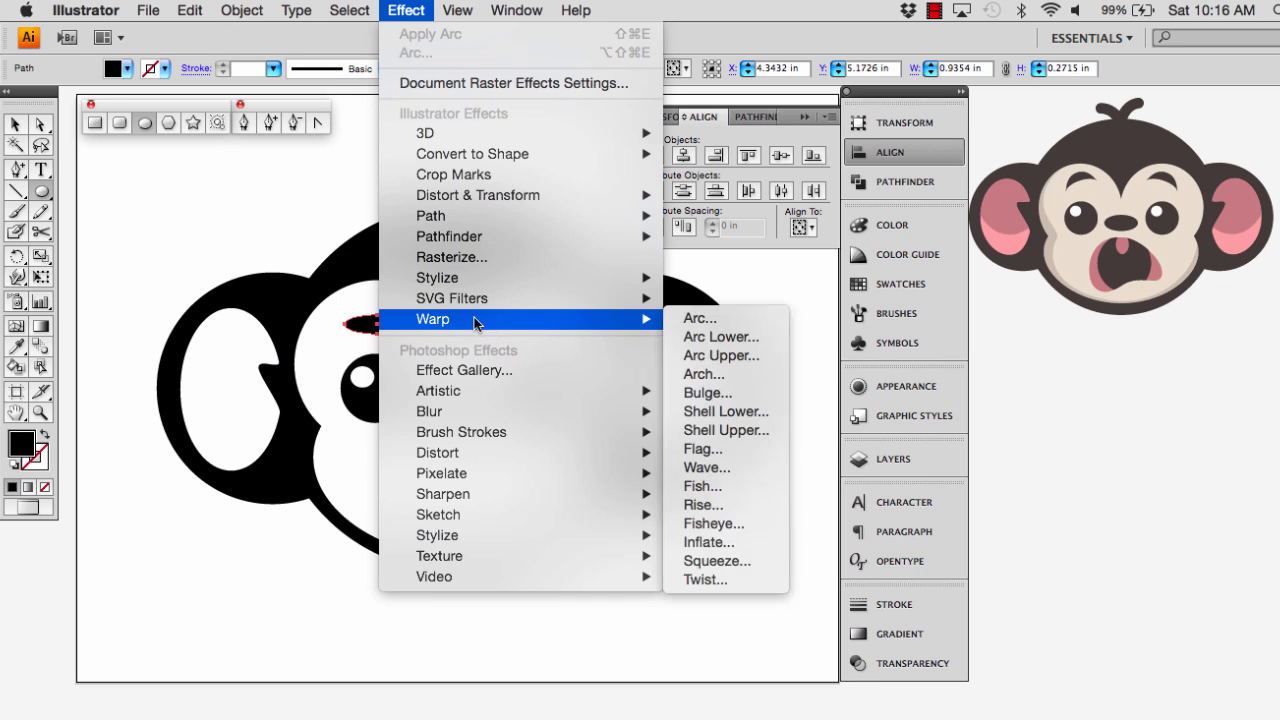
pyautogui.click(700, 318)
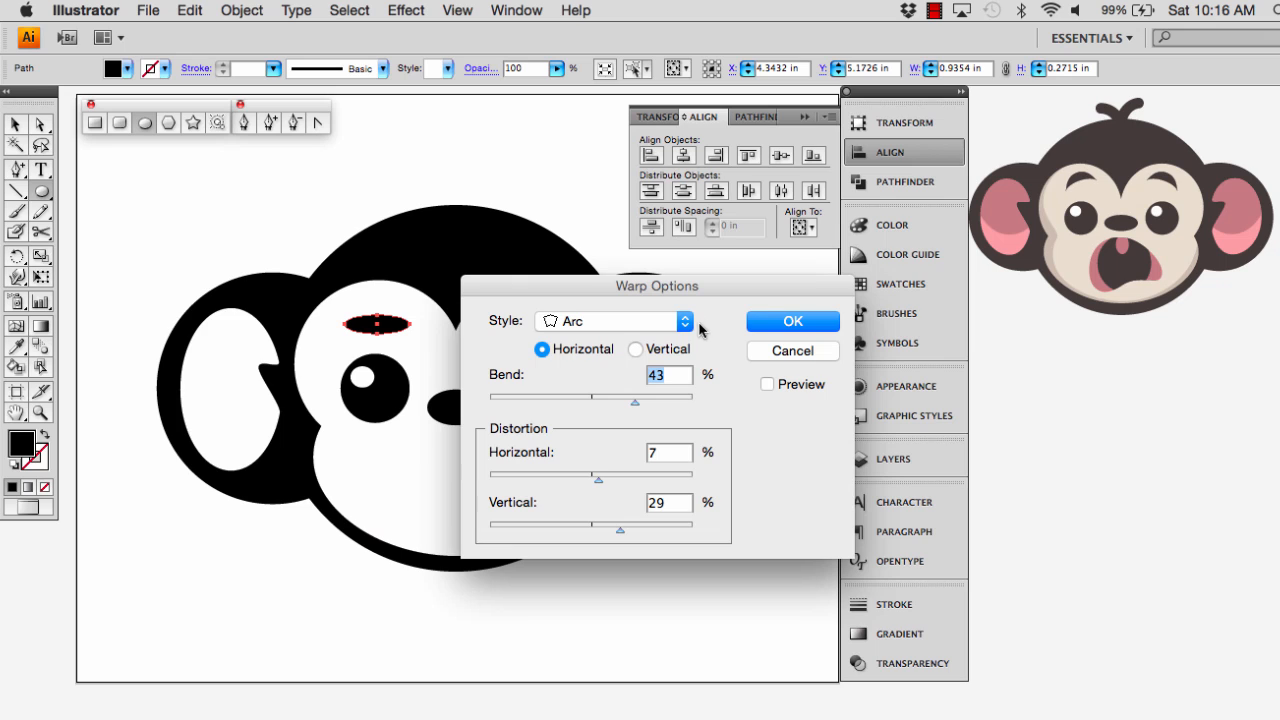
pyautogui.write('0')
pyautogui.click(593, 525)
pyautogui.moveTo(599, 483); pyautogui.dragTo(591, 480)
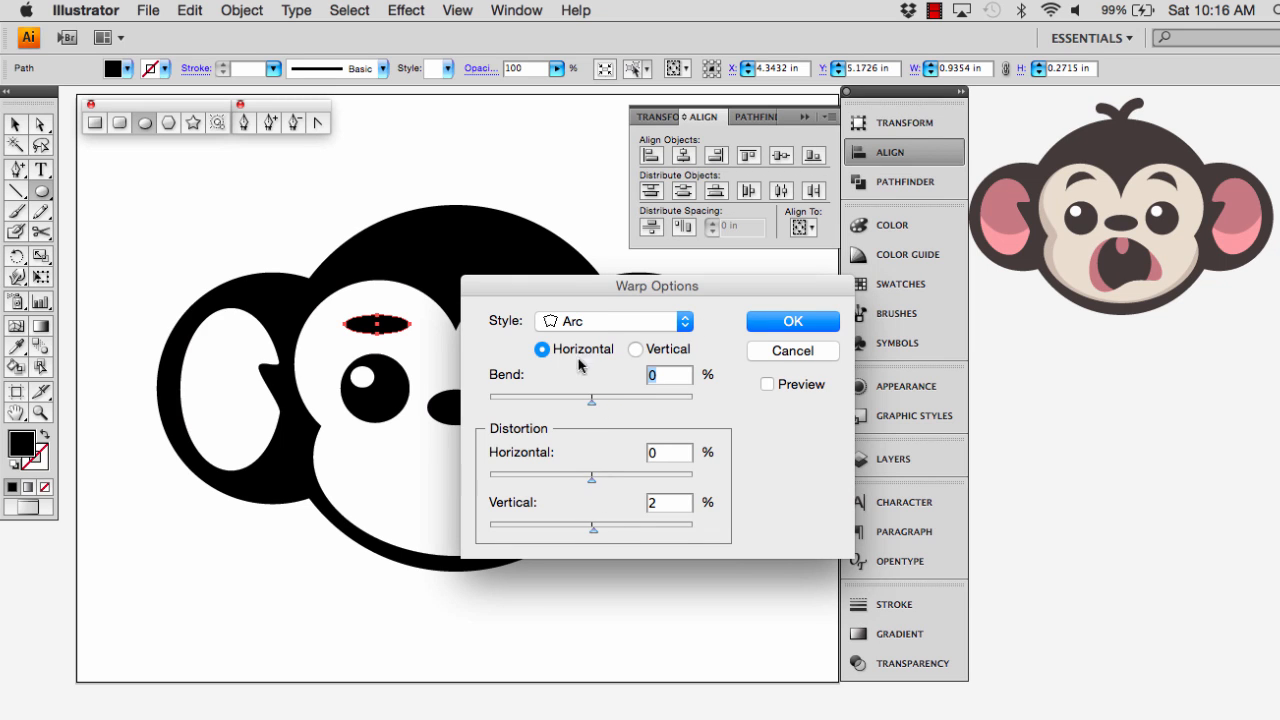
pyautogui.moveTo(568, 286); pyautogui.dragTo(542, 221)
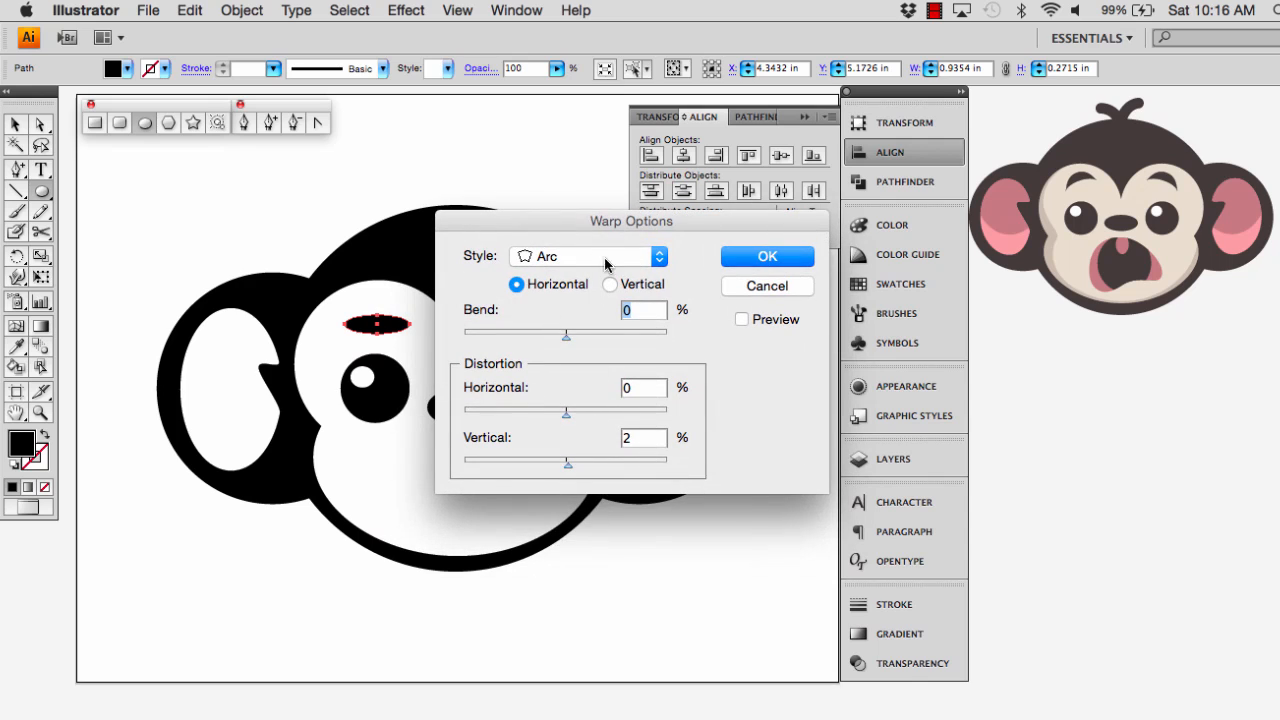
# Turn on the warp preview and apply the arc with 49% bend and 85% horizontal distortion
pyautogui.click(742, 320)
pyautogui.moveTo(637, 218); pyautogui.dragTo(674, 213)
pyautogui.click(605, 330)
pyautogui.moveTo(605, 335); pyautogui.dragTo(628, 337)
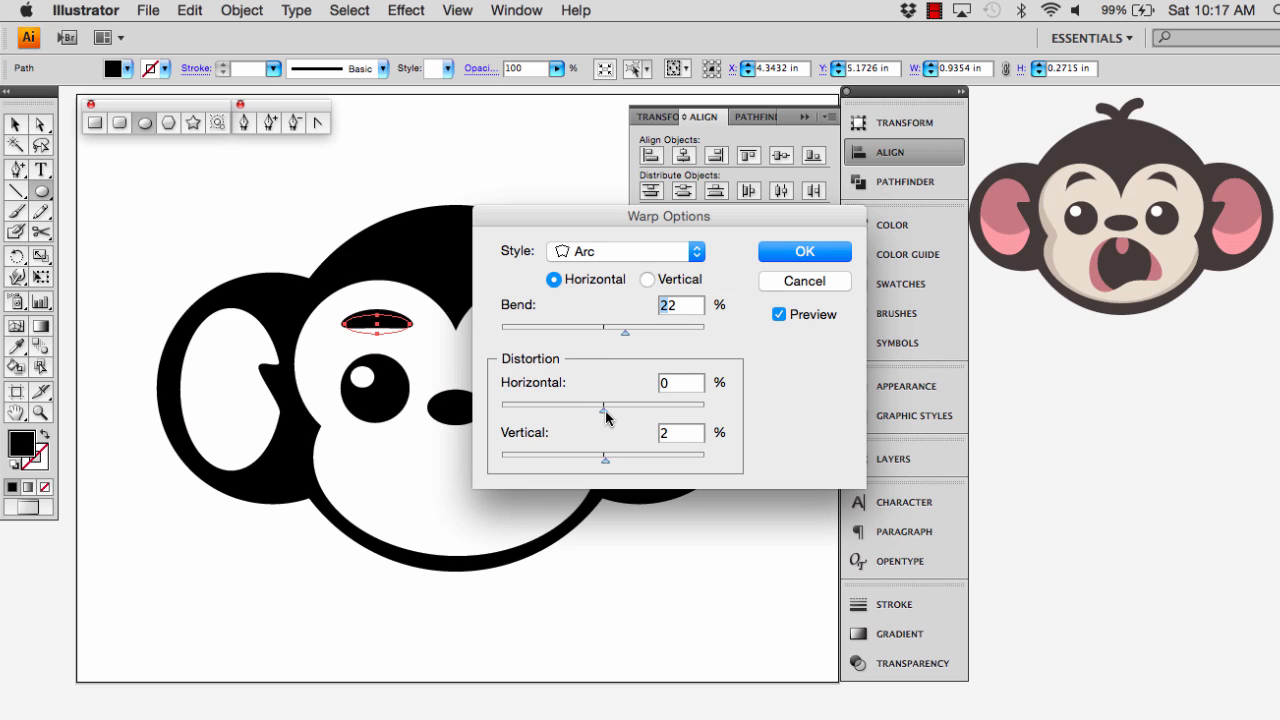
pyautogui.moveTo(604, 410); pyautogui.dragTo(688, 412)
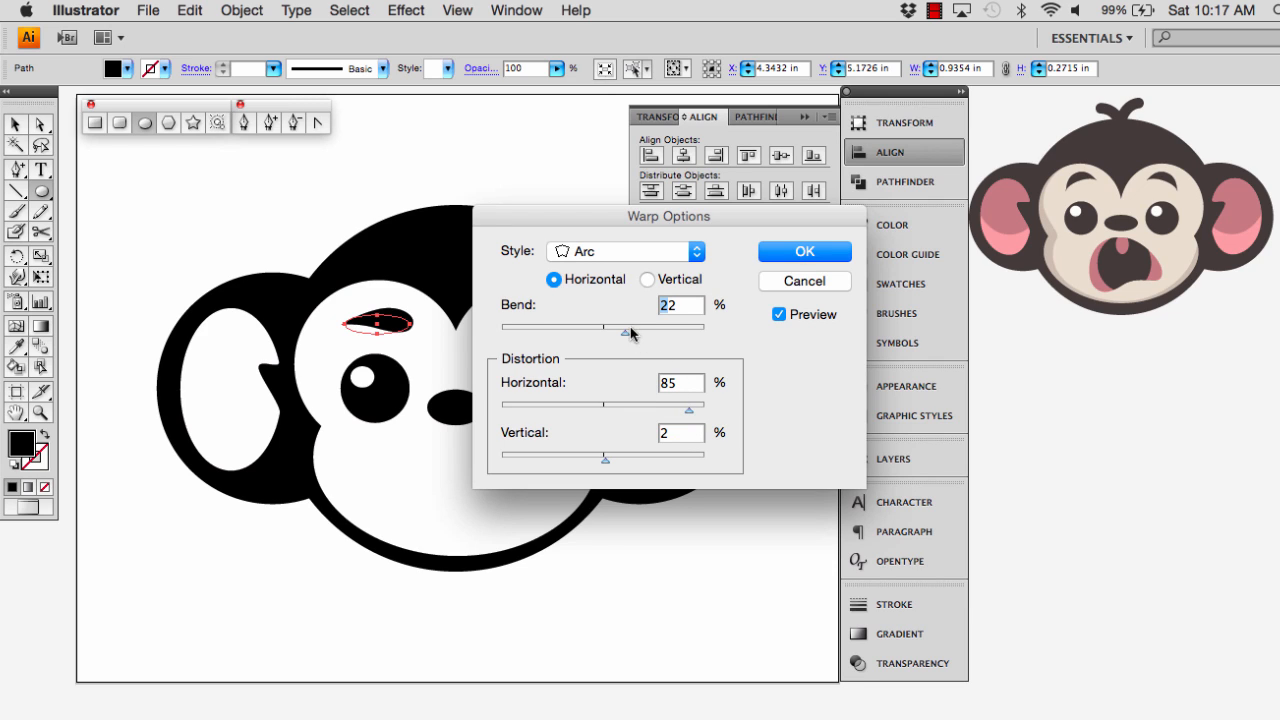
pyautogui.moveTo(631, 340); pyautogui.dragTo(652, 342)
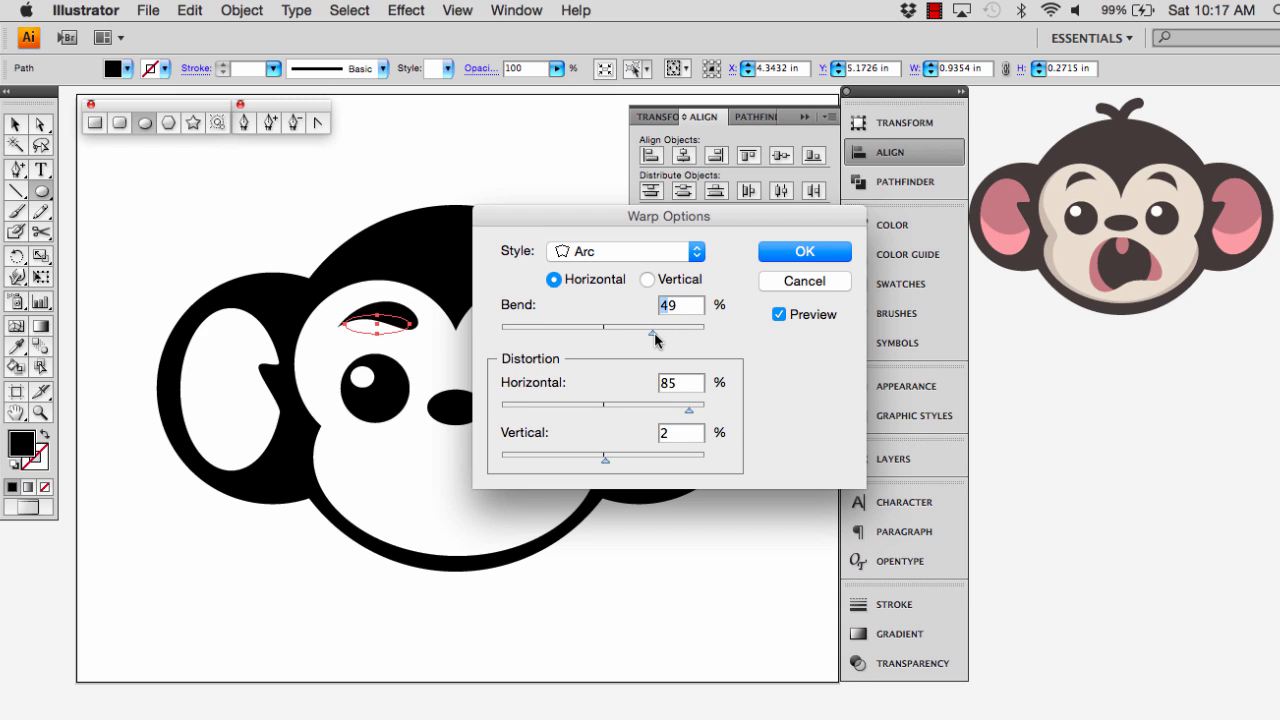
pyautogui.moveTo(654, 341); pyautogui.dragTo(654, 341)
pyautogui.click(775, 262)
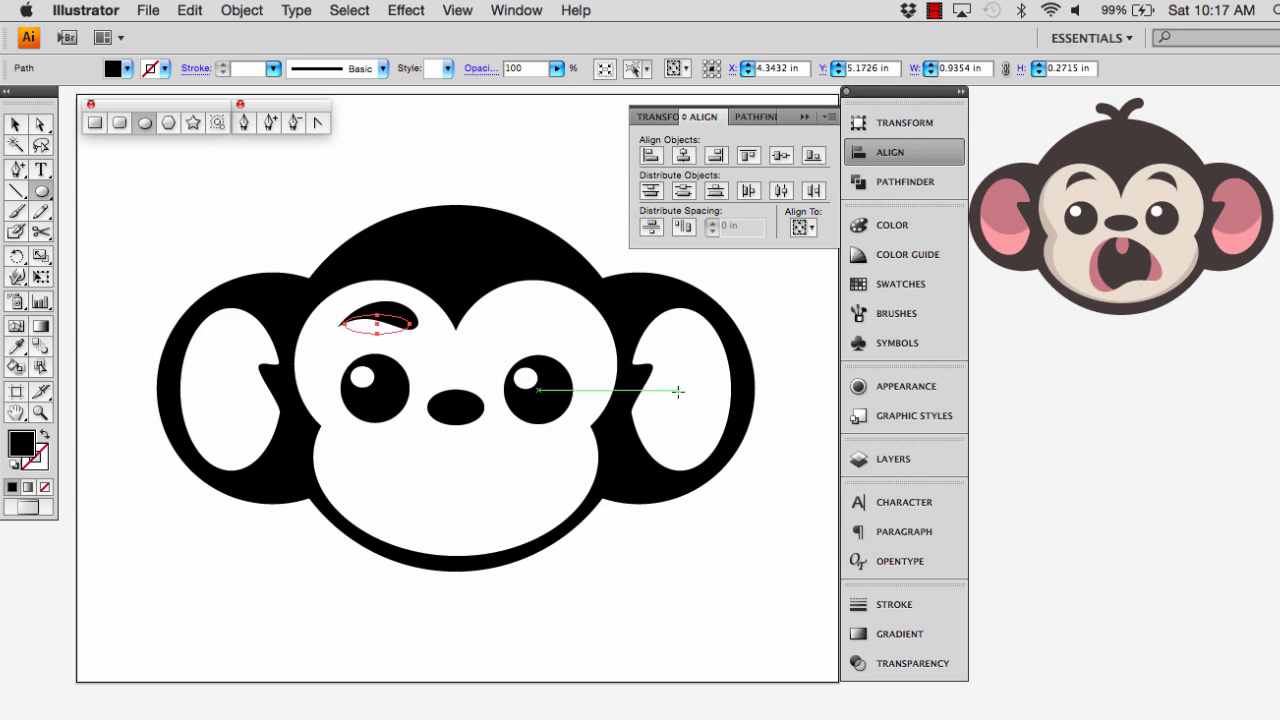
# Expand the eyebrow's warped appearance and scale the shape down to about 0.90 in wide and 0.32 in high
pyautogui.click(242, 11)
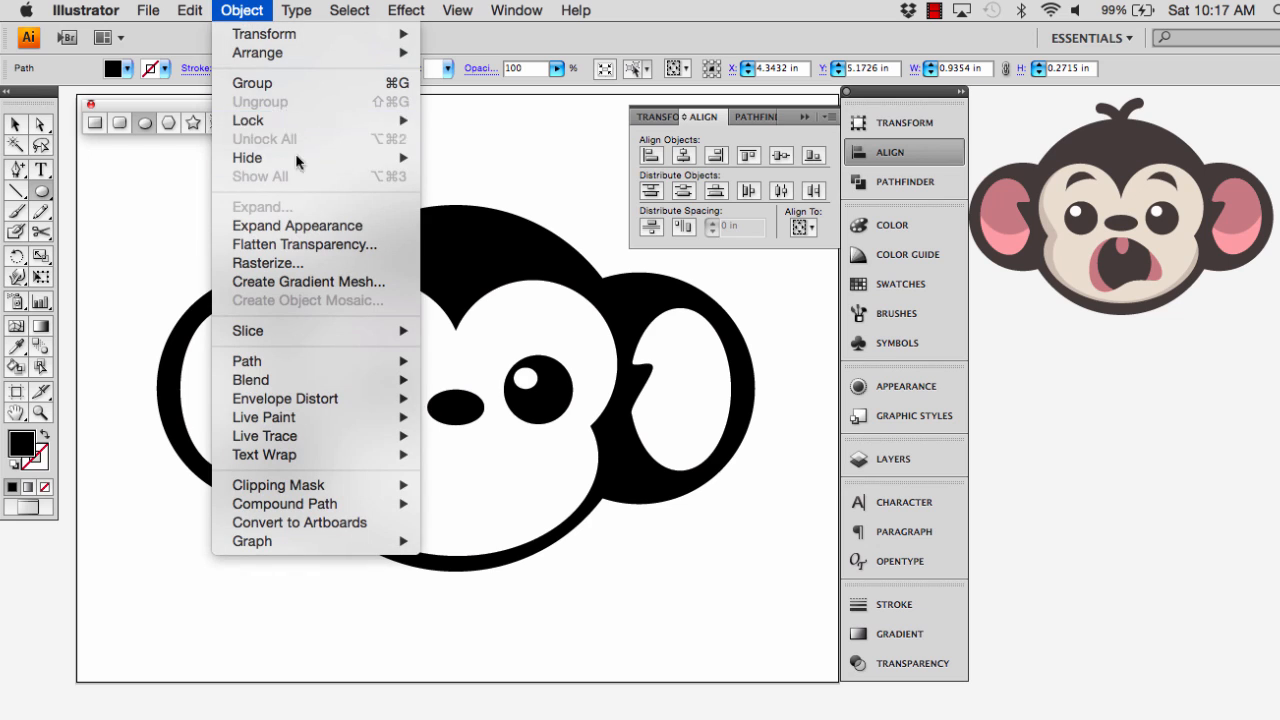
pyautogui.click(274, 225)
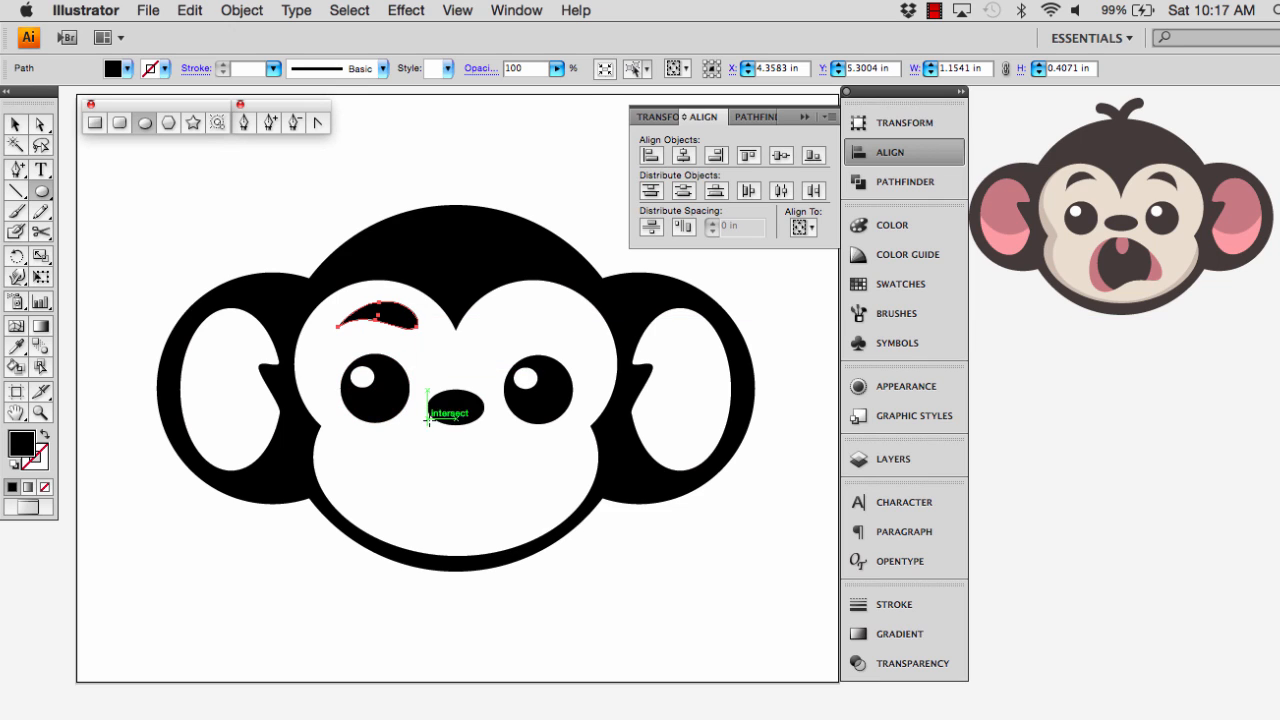
pyautogui.press('v')
pyautogui.moveTo(338, 315); pyautogui.dragTo(389, 307)
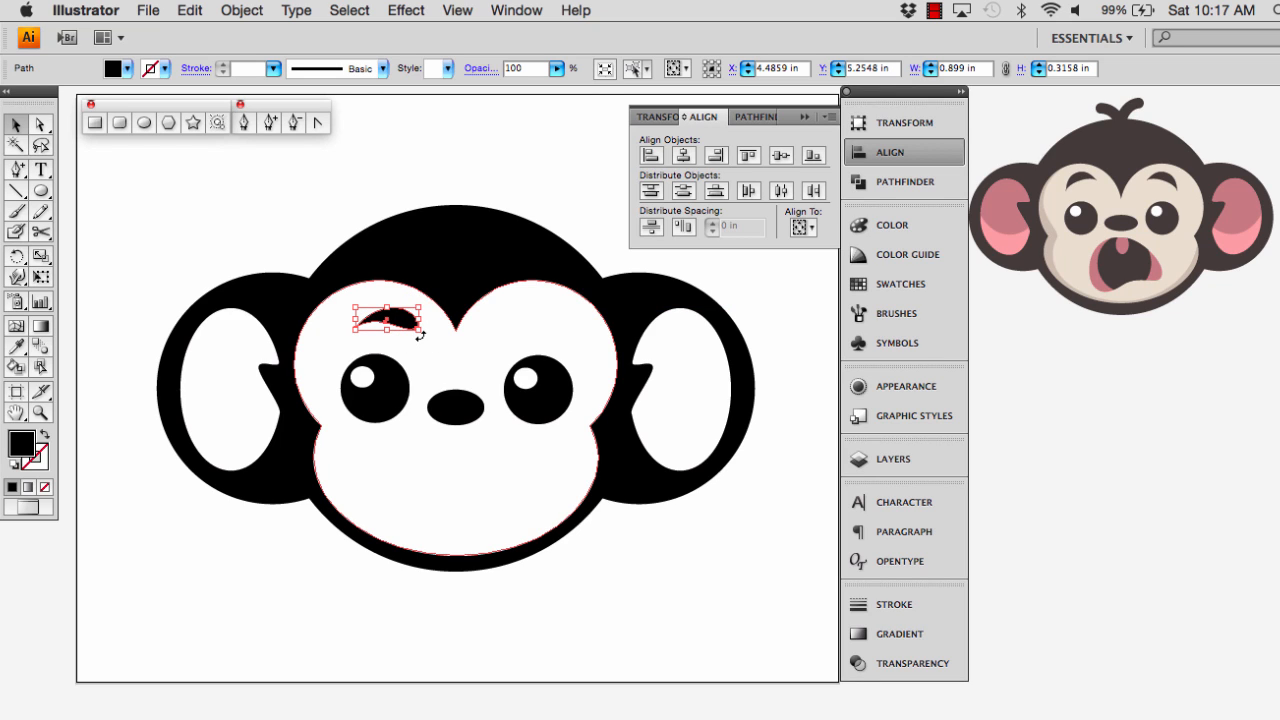
# Rotate the eyebrow slightly so its thick inner end rises, and nudge it left until it sits above the left eye
pyautogui.moveTo(420, 336); pyautogui.dragTo(429, 332)
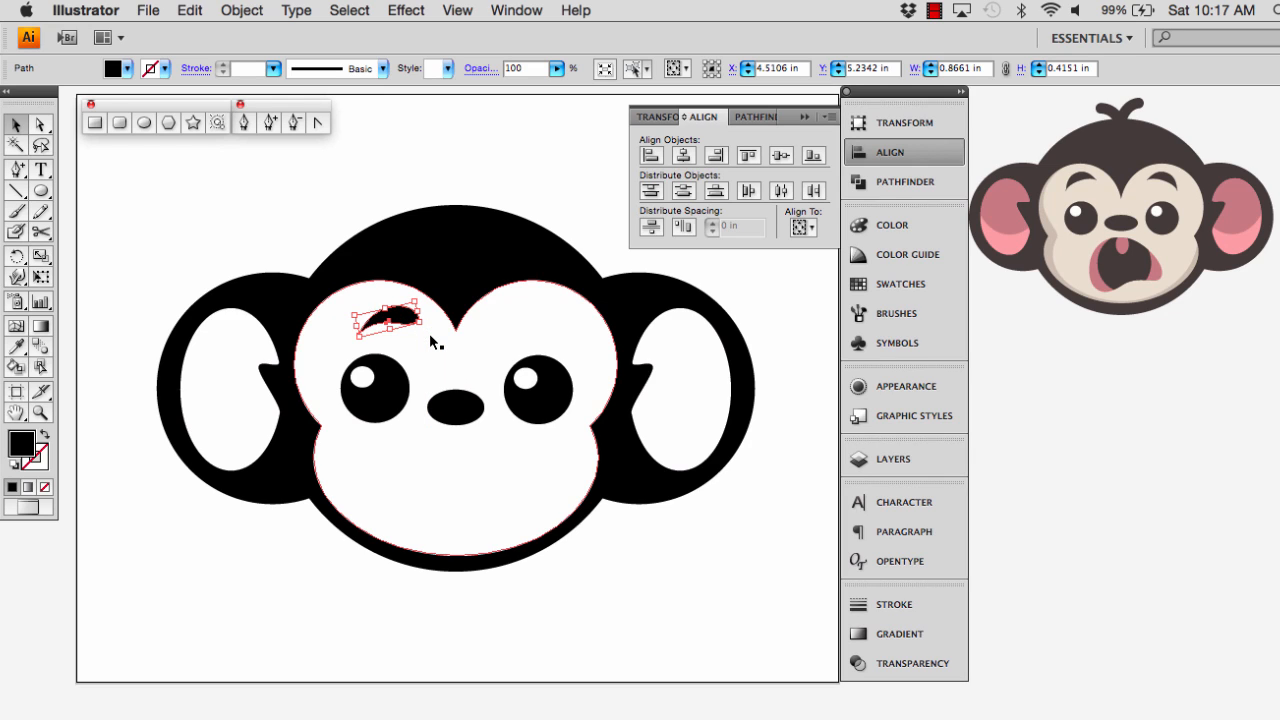
pyautogui.press('Left')
pyautogui.press('Left')
pyautogui.press('Left')
pyautogui.press('Left')
pyautogui.press('Left')
pyautogui.press('Left')
pyautogui.press('Left')
pyautogui.press('Left')
pyautogui.press('Left')
pyautogui.press('Left')
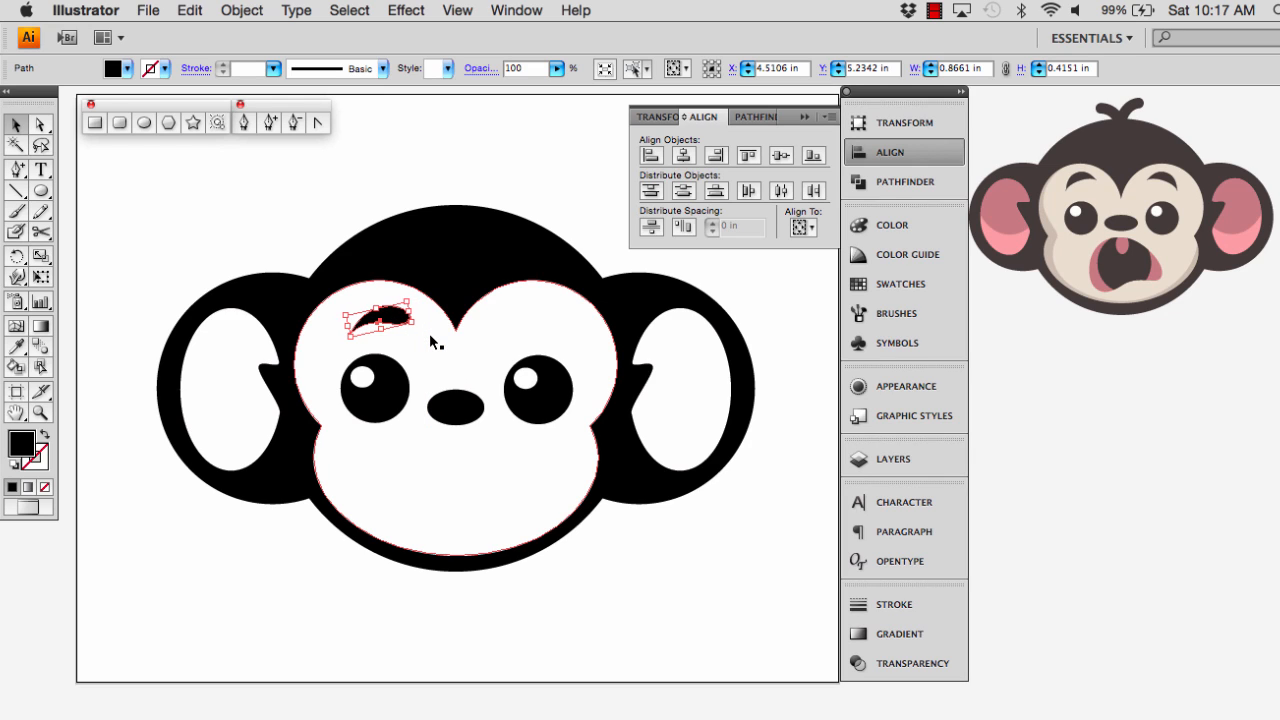
pyautogui.press('Left')
pyautogui.press('Left')
pyautogui.press('Left')
pyautogui.press('Left')
pyautogui.press('Left')
pyautogui.press('Left')
pyautogui.press('Left')
pyautogui.press('Left')
pyautogui.press('Left')
pyautogui.press('Left')
pyautogui.press('Left')
pyautogui.press('Left')
pyautogui.press('Left')
pyautogui.press('Left')
pyautogui.press('Left')
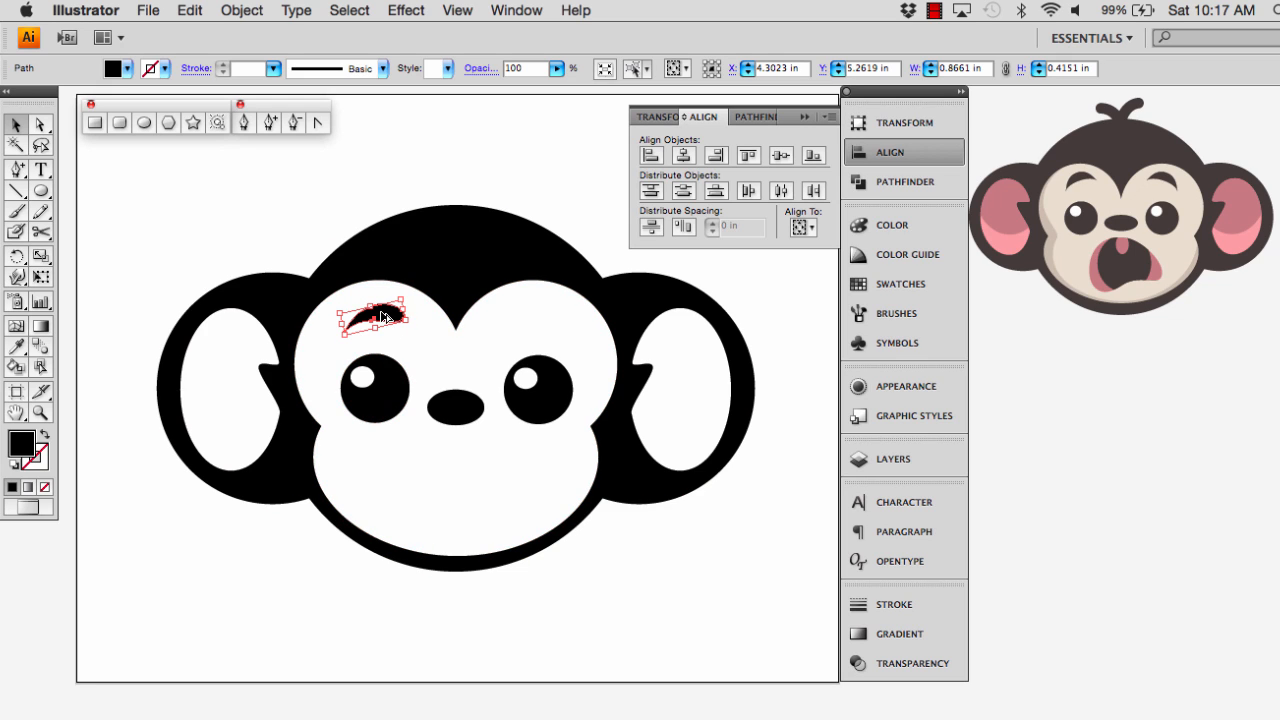
# Duplicate the left eyebrow above the right eye, mirrored across the vertical axis, and shift the copy slightly outward
pyautogui.moveTo(388, 318); pyautogui.dragTo(540, 320)
pyautogui.rightClick(540, 320)
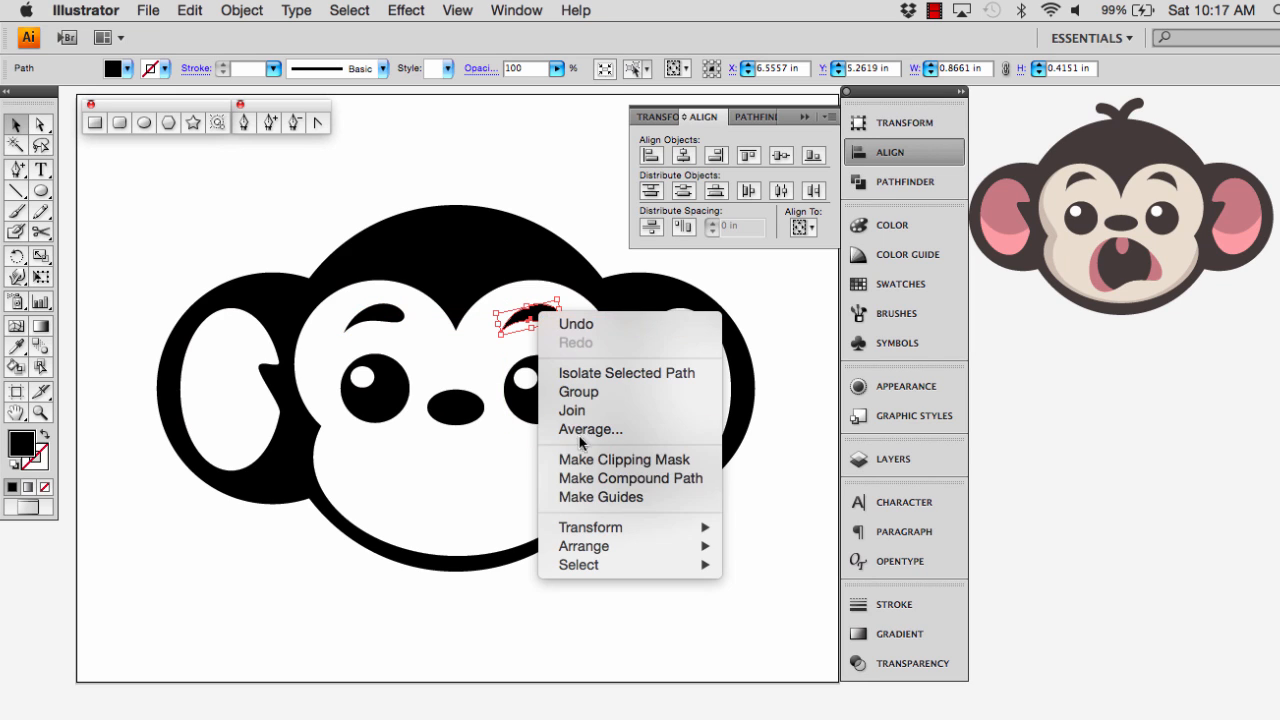
pyautogui.moveTo(604, 533)
pyautogui.click(784, 595)
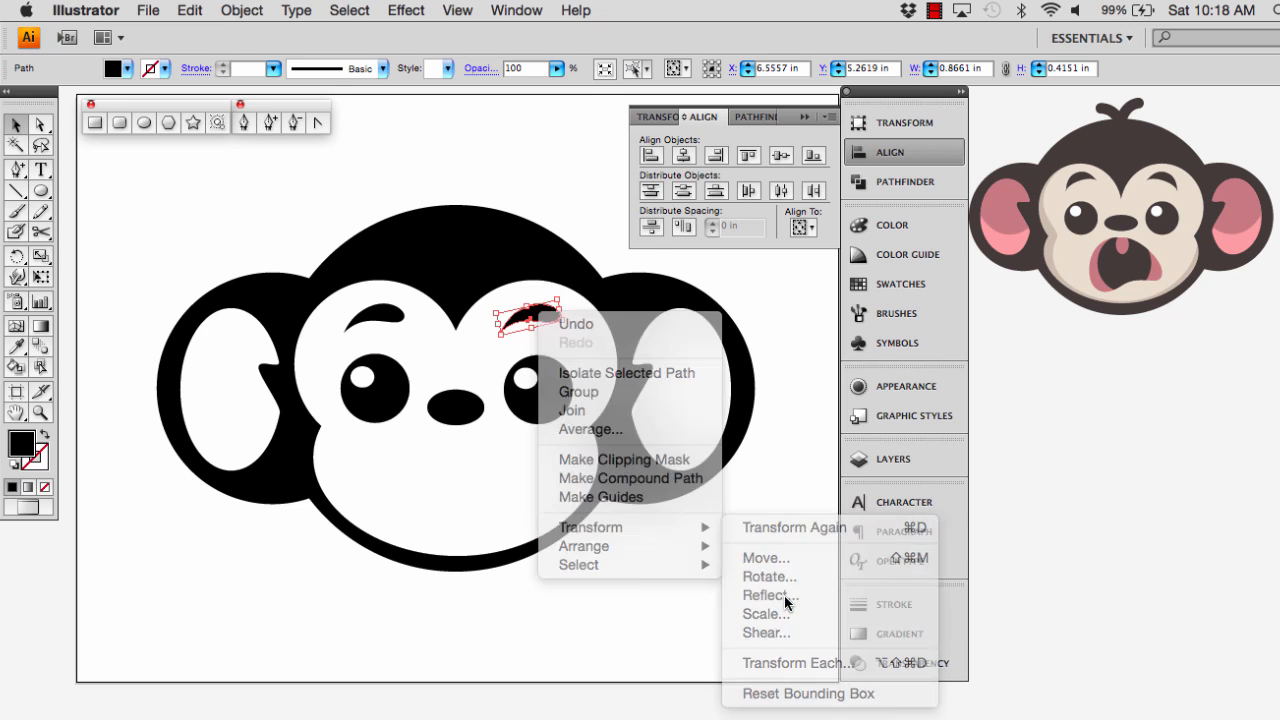
pyautogui.click(743, 326)
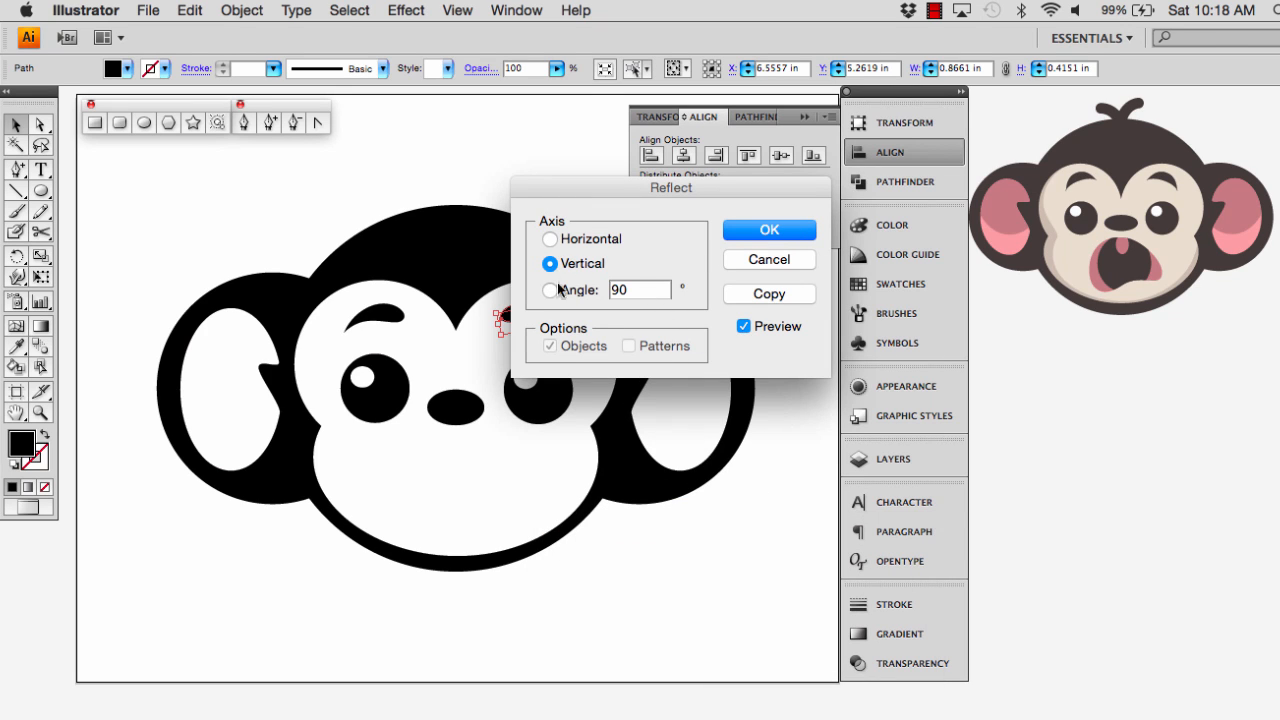
pyautogui.moveTo(617, 192); pyautogui.dragTo(686, 189)
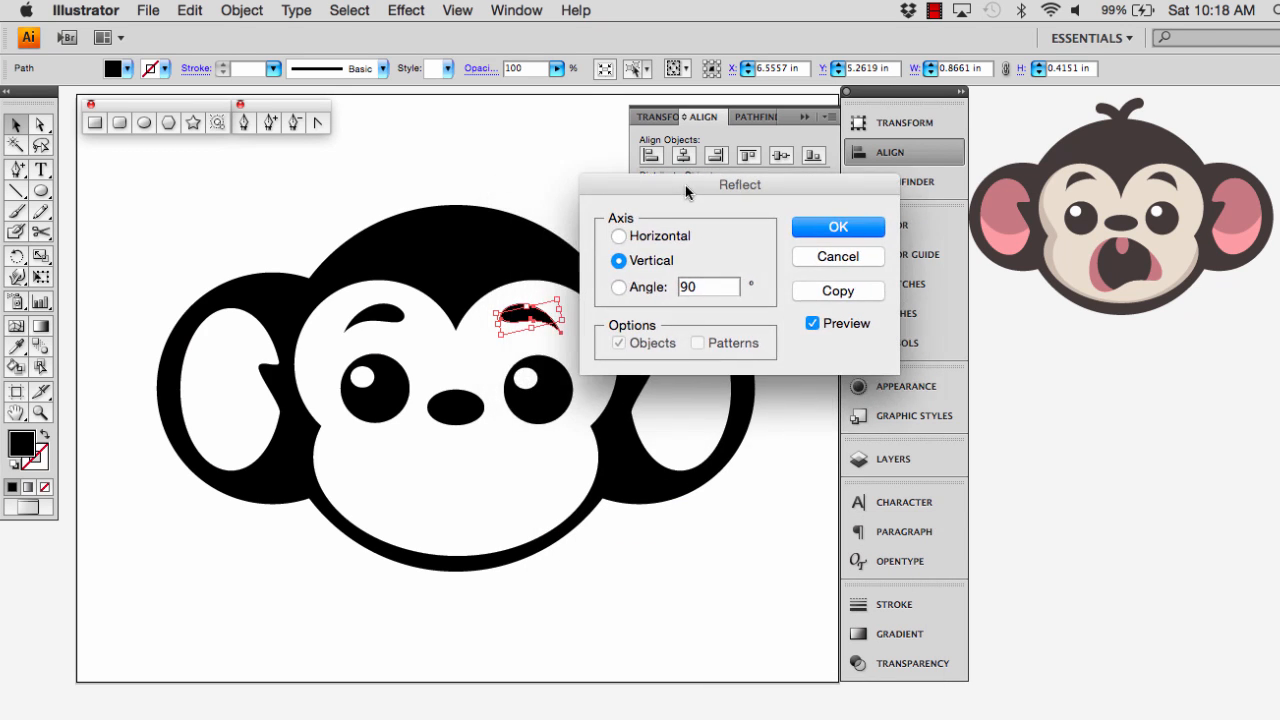
pyautogui.click(797, 234)
pyautogui.moveTo(518, 319); pyautogui.dragTo(515, 320)
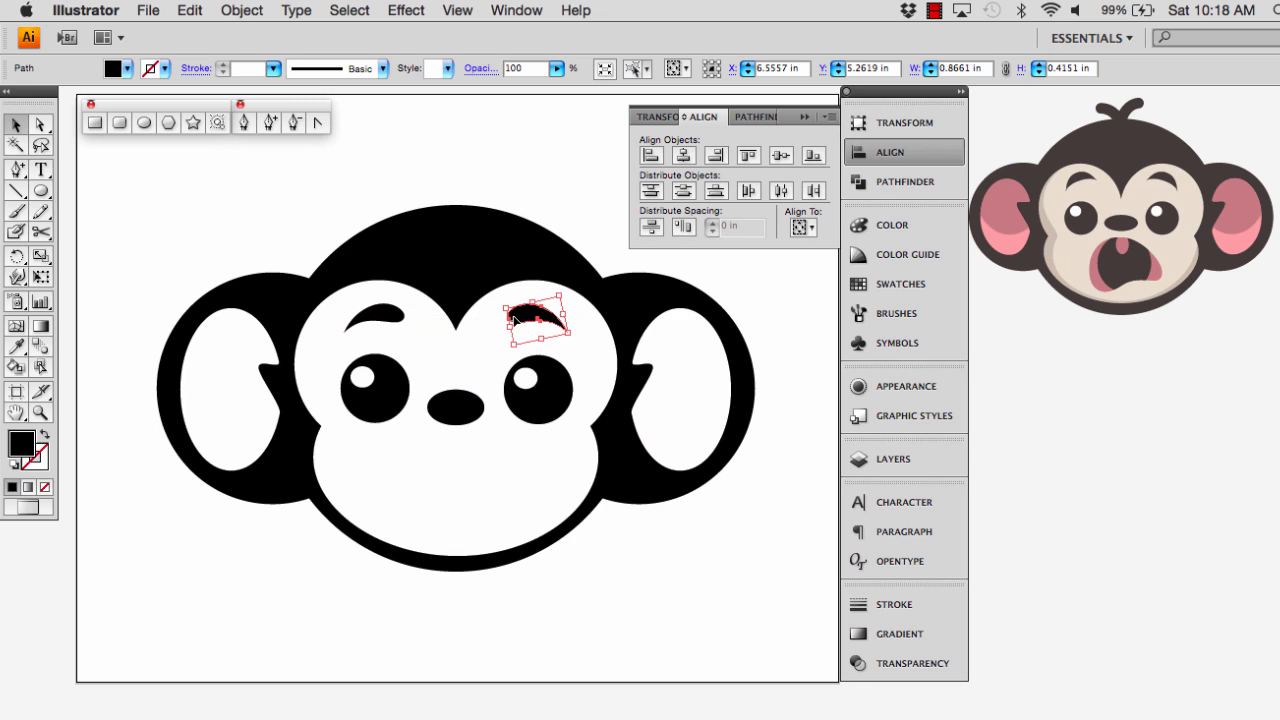
# Rotate the right eyebrow about 5° so its outer end drops, and tilt the left eyebrow slightly to match
pyautogui.click(394, 317)
pyautogui.click(418, 487)
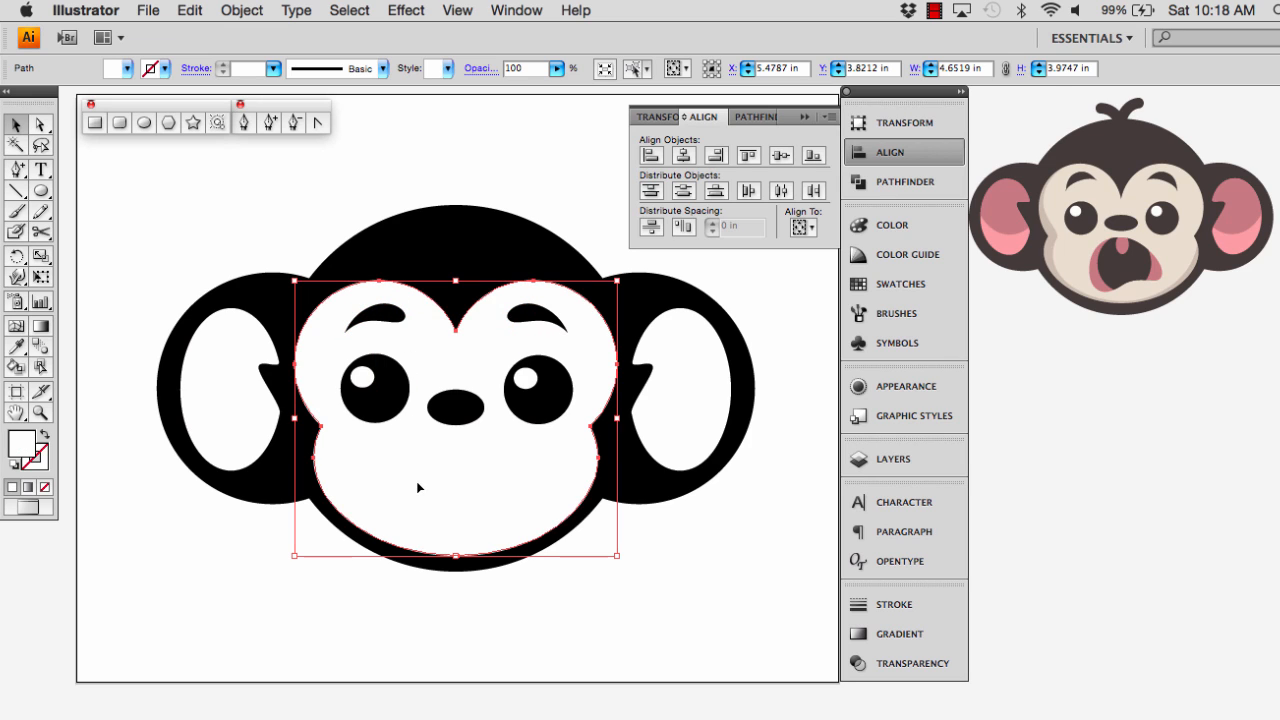
pyautogui.click(538, 316)
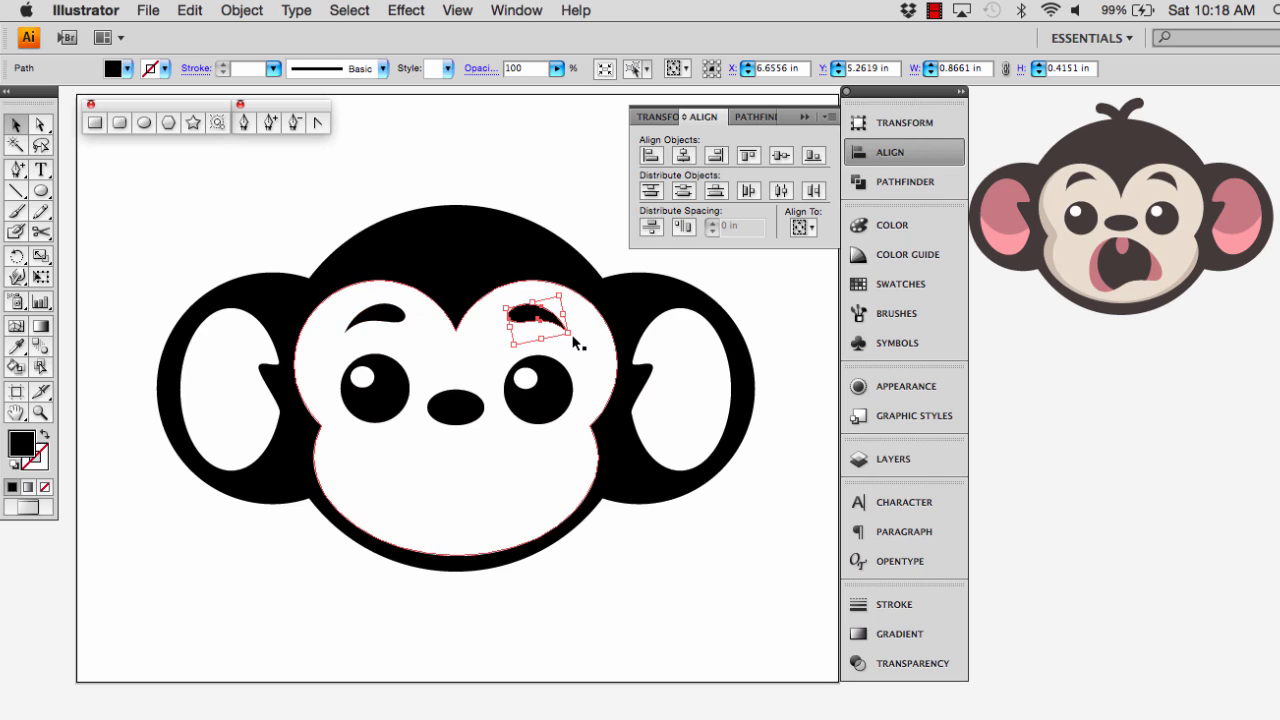
pyautogui.moveTo(573, 335); pyautogui.dragTo(575, 339)
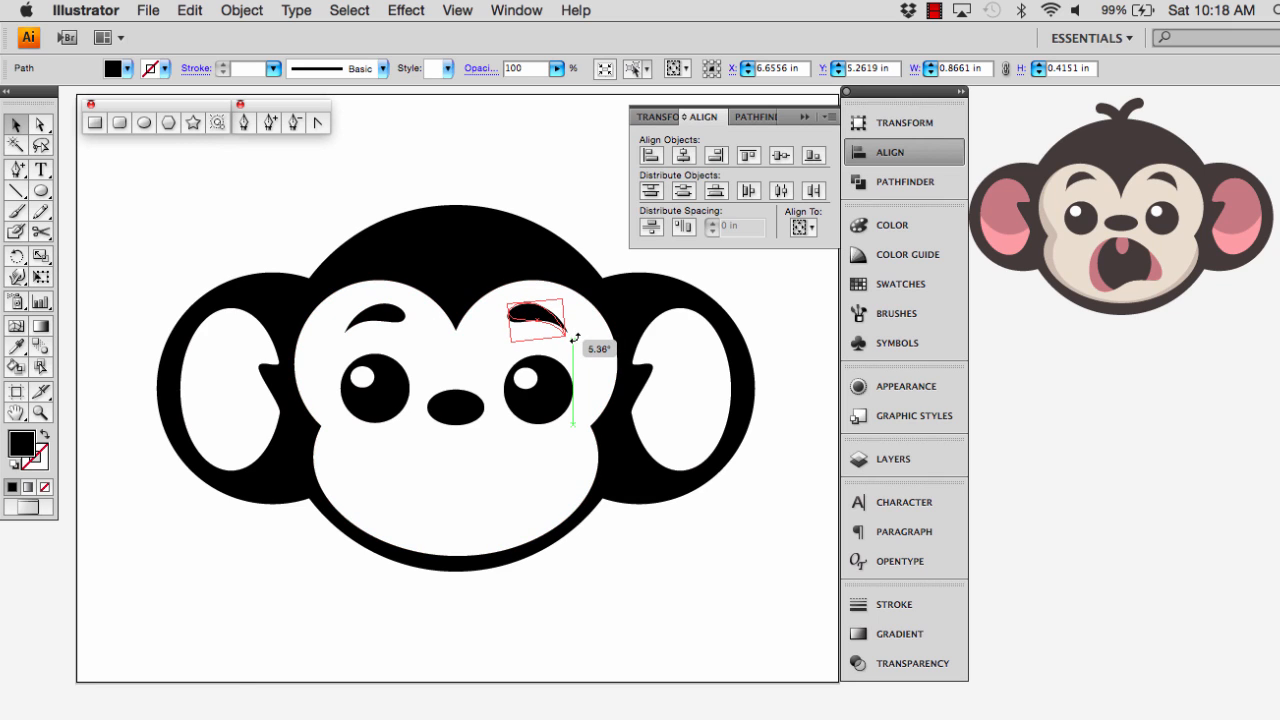
pyautogui.click(372, 316)
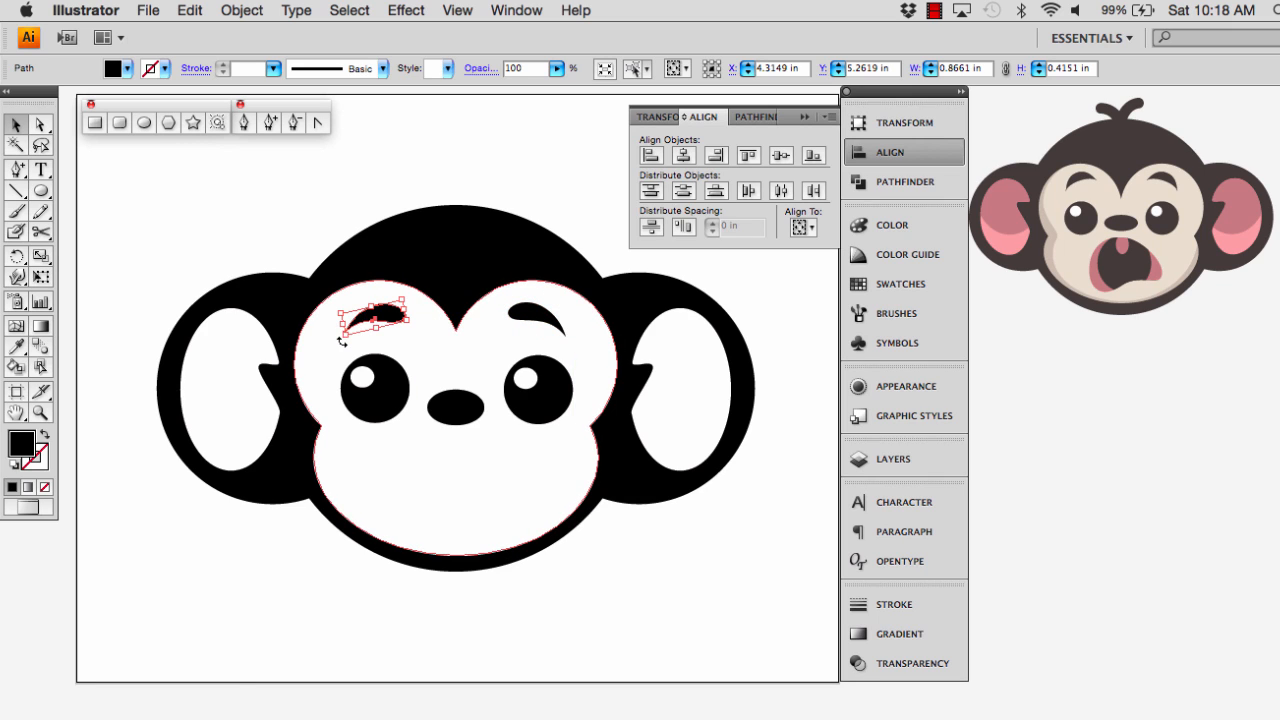
pyautogui.moveTo(341, 342); pyautogui.dragTo(342, 340)
pyautogui.click(360, 442)
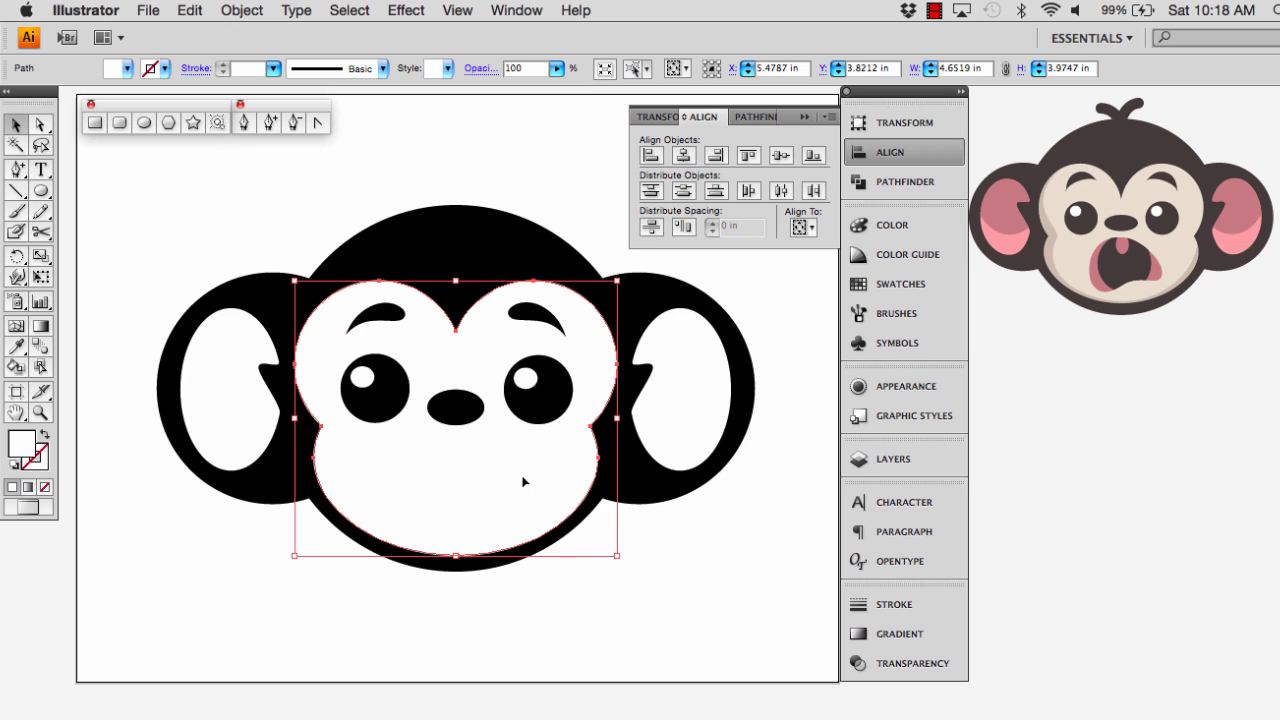
pyautogui.click(516, 596)
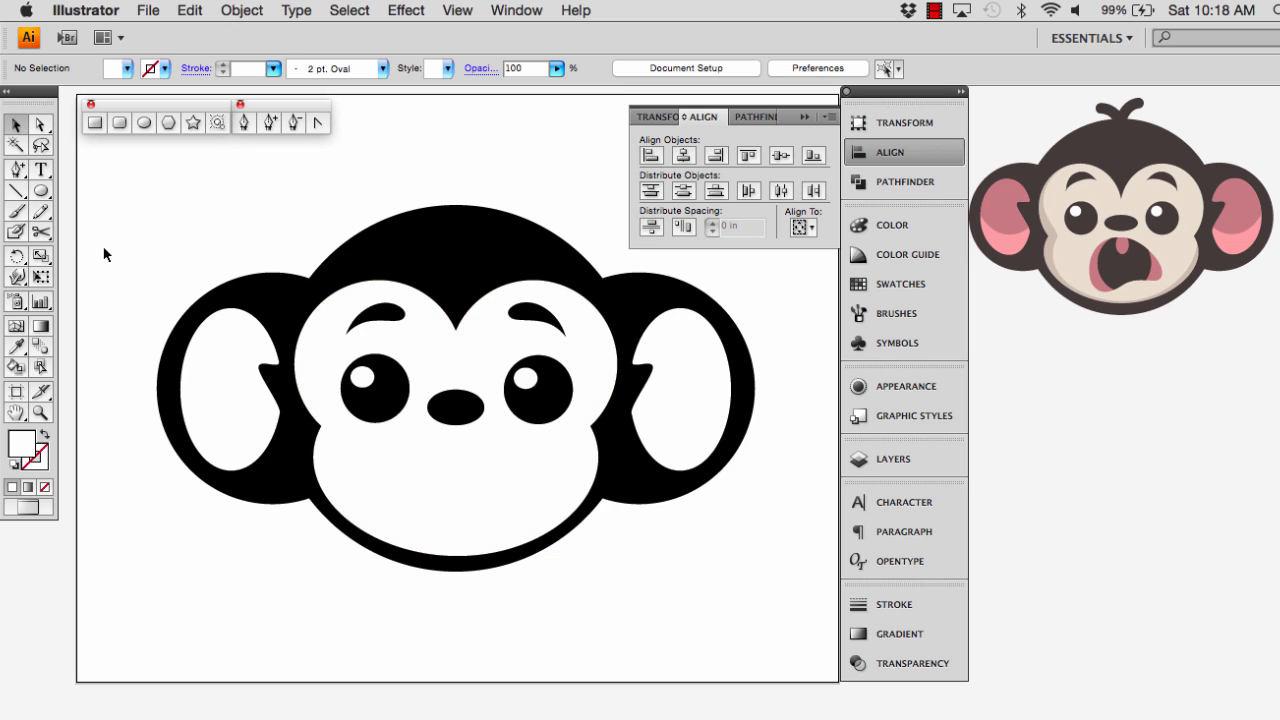
# Draw a black mouth ellipse about 2.42 in wide and 1.27 in high on the muzzle below the nose
pyautogui.click(42, 189)
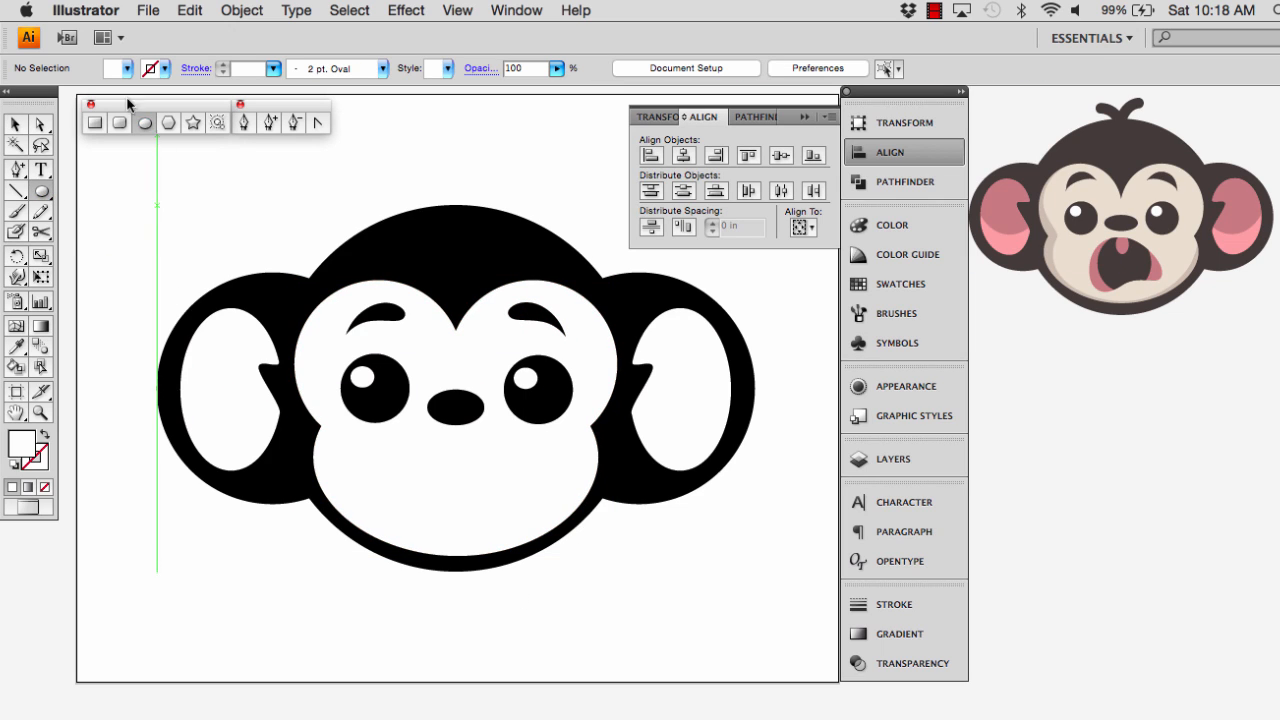
pyautogui.click(132, 193)
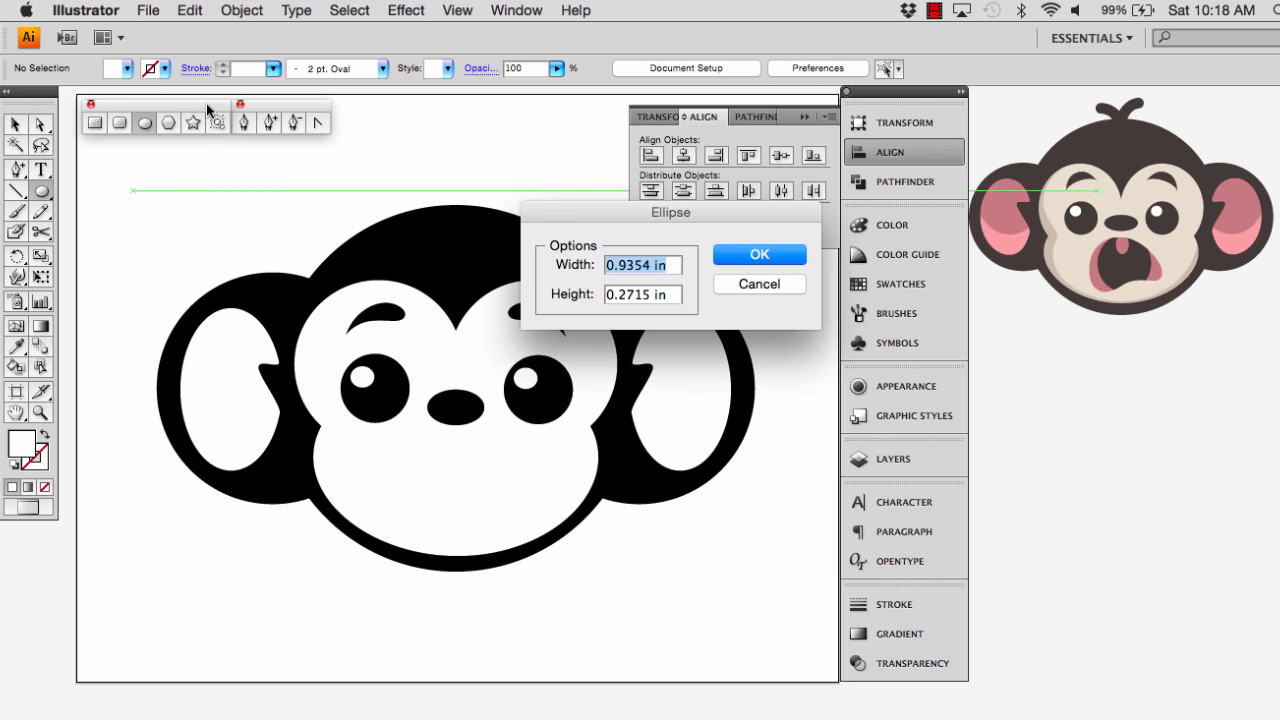
pyautogui.click(757, 286)
pyautogui.click(128, 68)
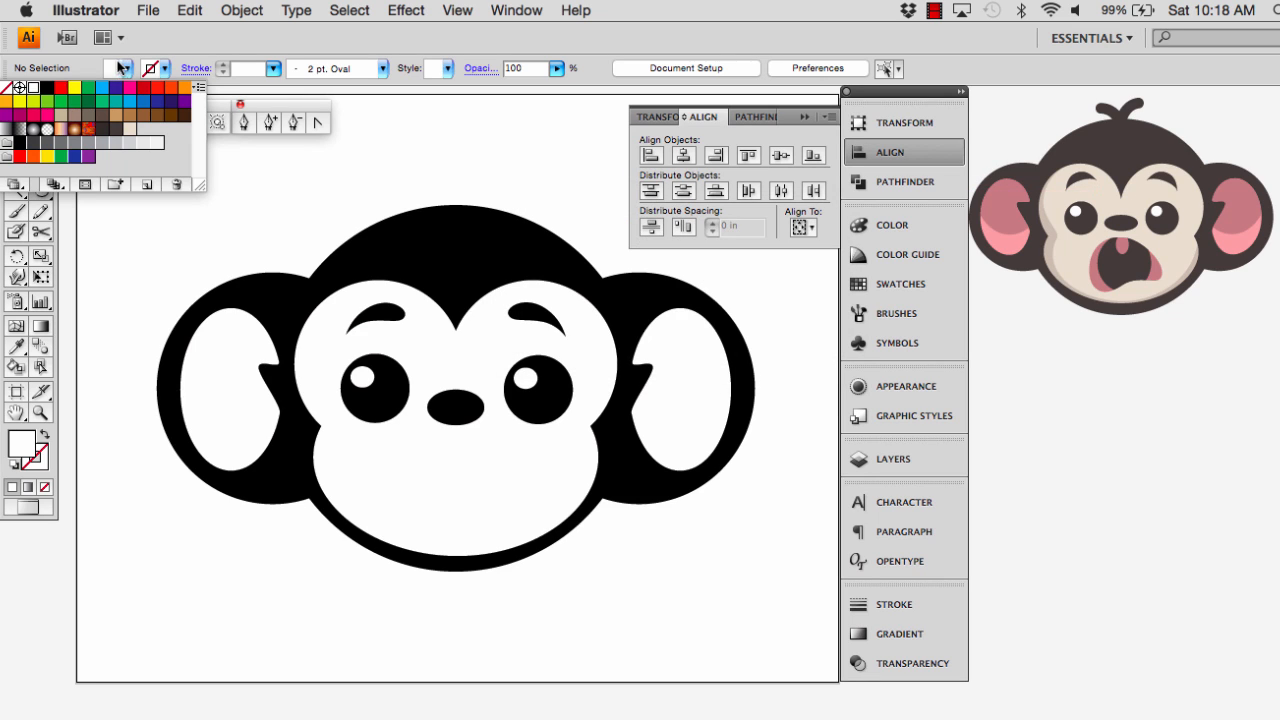
pyautogui.click(47, 88)
pyautogui.click(371, 449)
pyautogui.moveTo(369, 449); pyautogui.dragTo(537, 536)
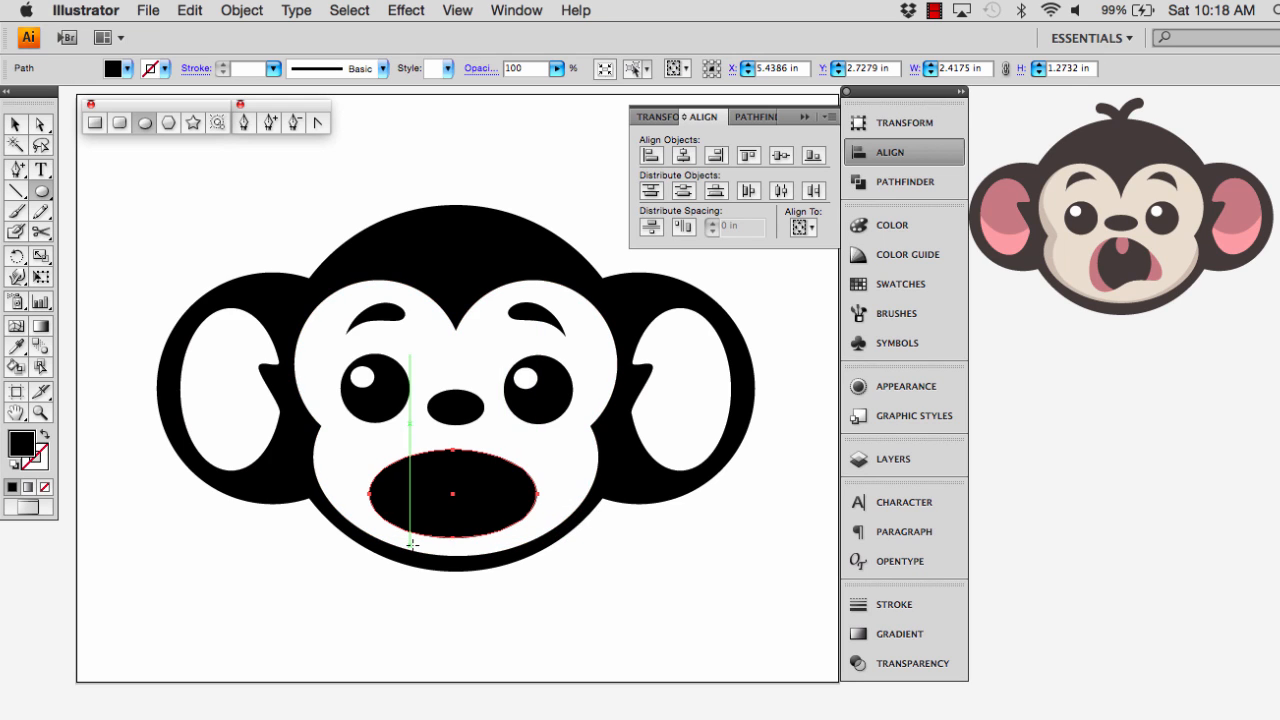
pyautogui.press('v')
pyautogui.click(366, 611)
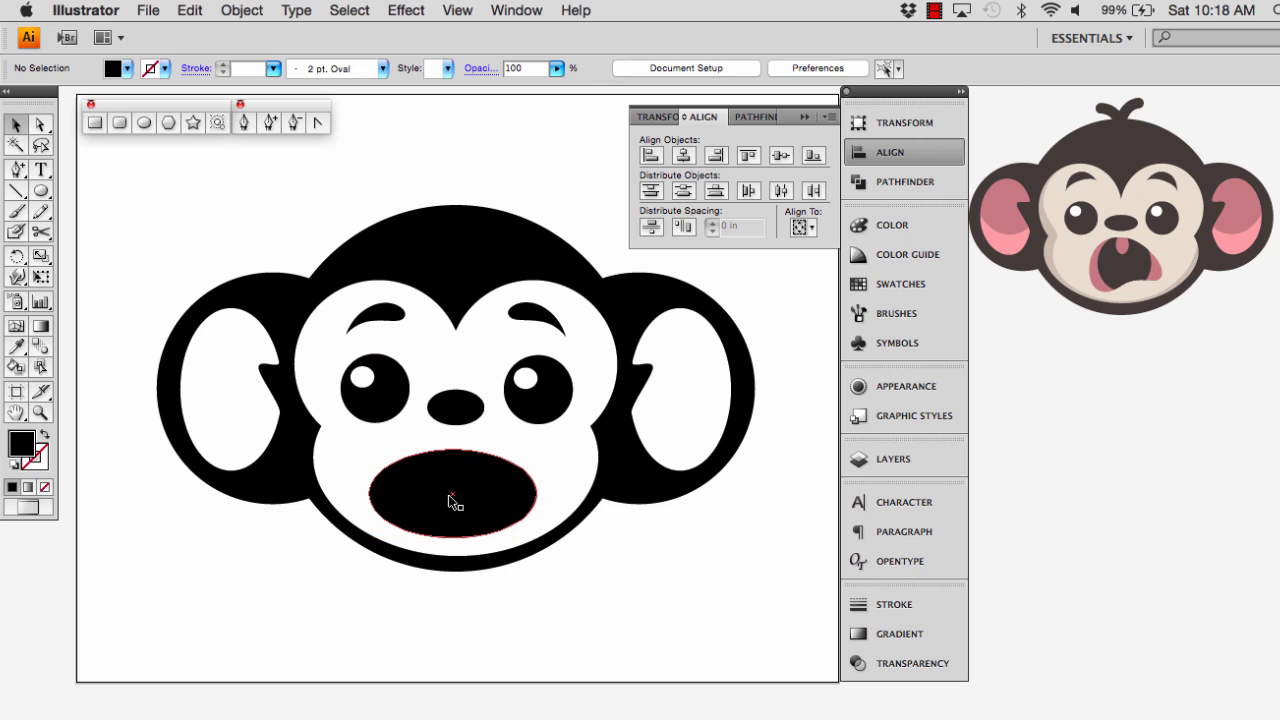
# Align the horizontal centers of the mouth ellipse, the white face and the black head silhouette
pyautogui.click(432, 513)
pyautogui.keyDown('shift'); pyautogui.click(449, 340); pyautogui.keyUp('shift')
pyautogui.keyDown('shift'); pyautogui.click(471, 251); pyautogui.keyUp('shift')
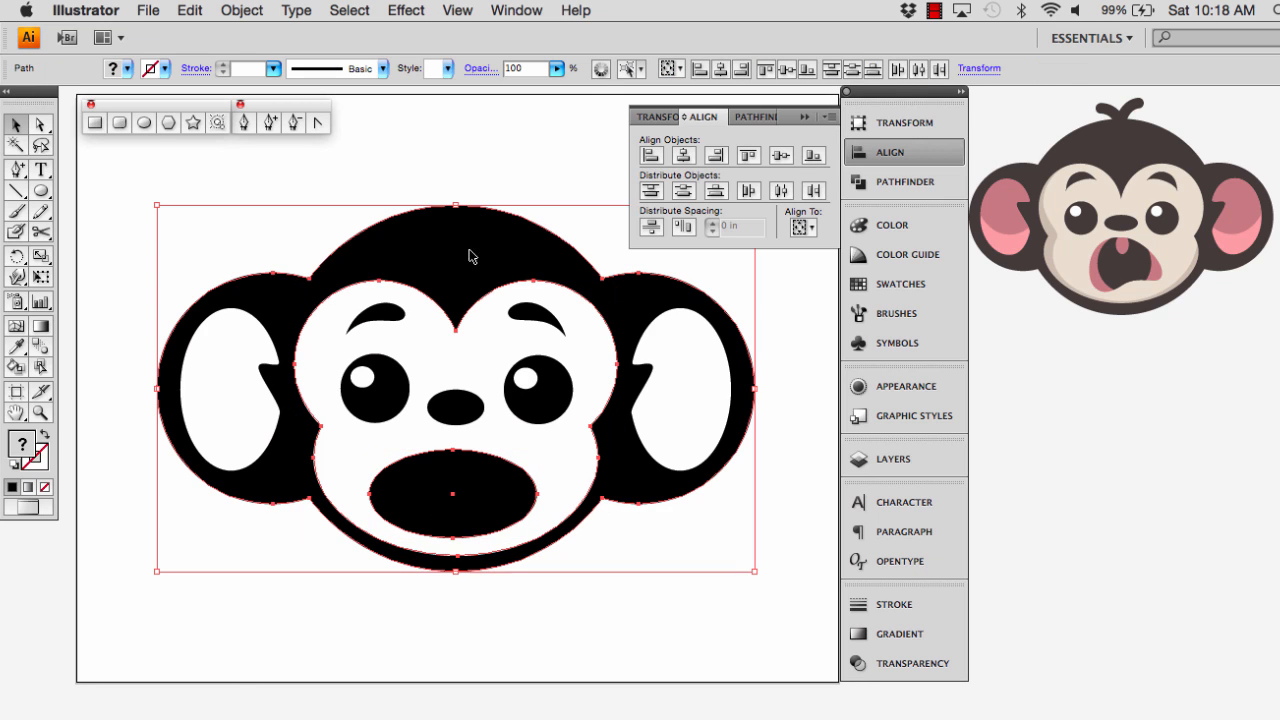
pyautogui.click(684, 156)
pyautogui.click(634, 636)
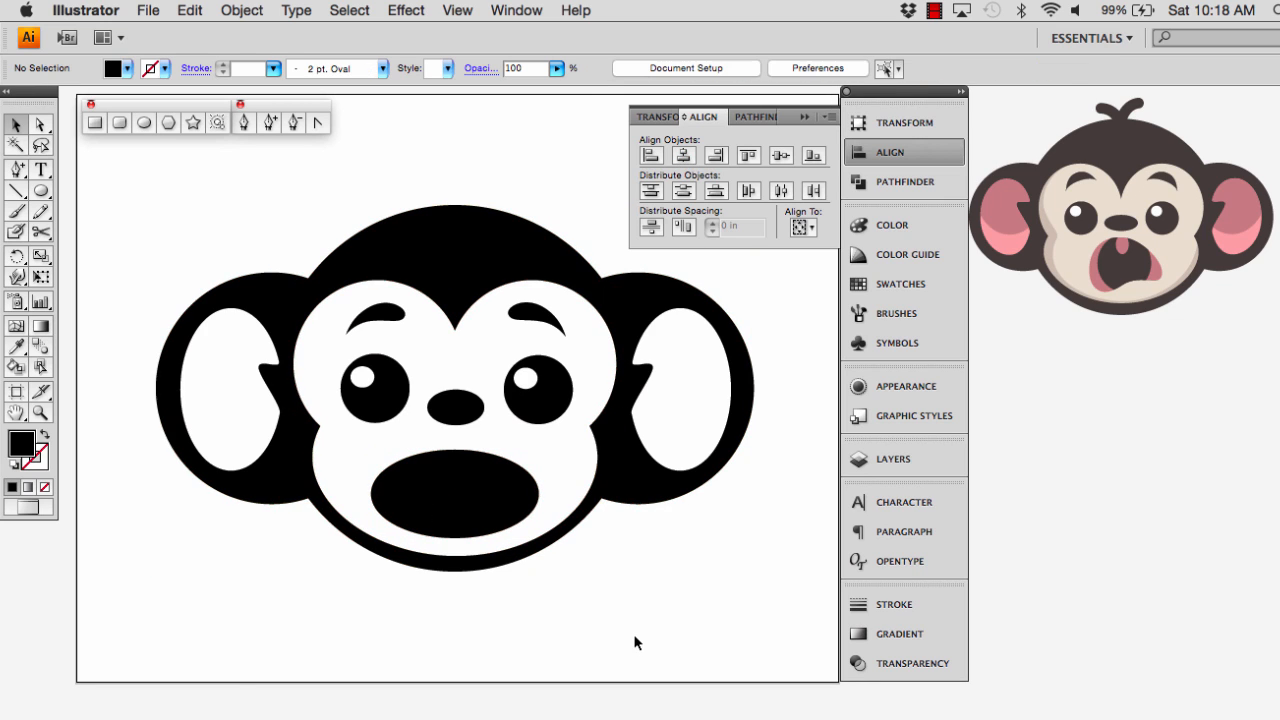
# Nudge the mouth ellipse up about 0.18 in so it sits closer beneath the nose
pyautogui.click(441, 514)
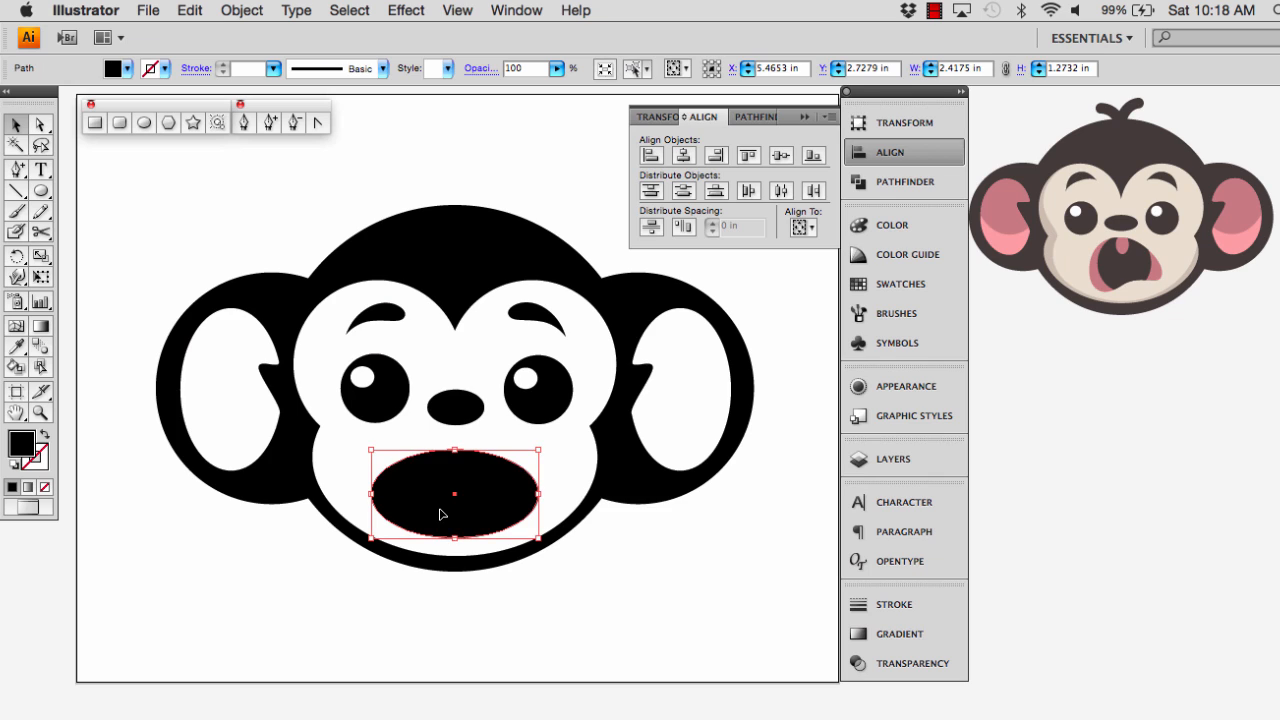
pyautogui.press('Up')
pyautogui.press('Up')
pyautogui.press('Up')
pyautogui.press('Up')
pyautogui.press('Up')
pyautogui.press('Up')
pyautogui.press('Up')
pyautogui.press('Up')
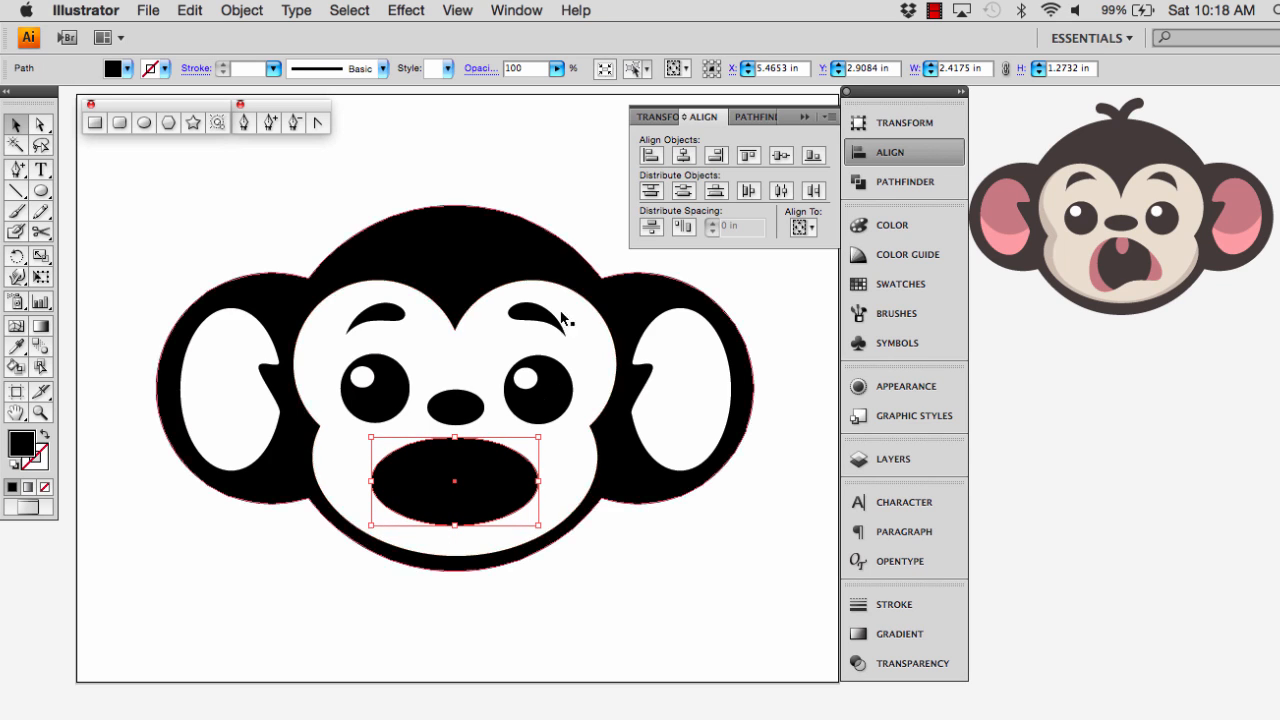
# Start a horizontal Arc Lower warp on the mouth ellipse with 1% bend, 0% horizontal distortion and the preview on
pyautogui.click(401, 12)
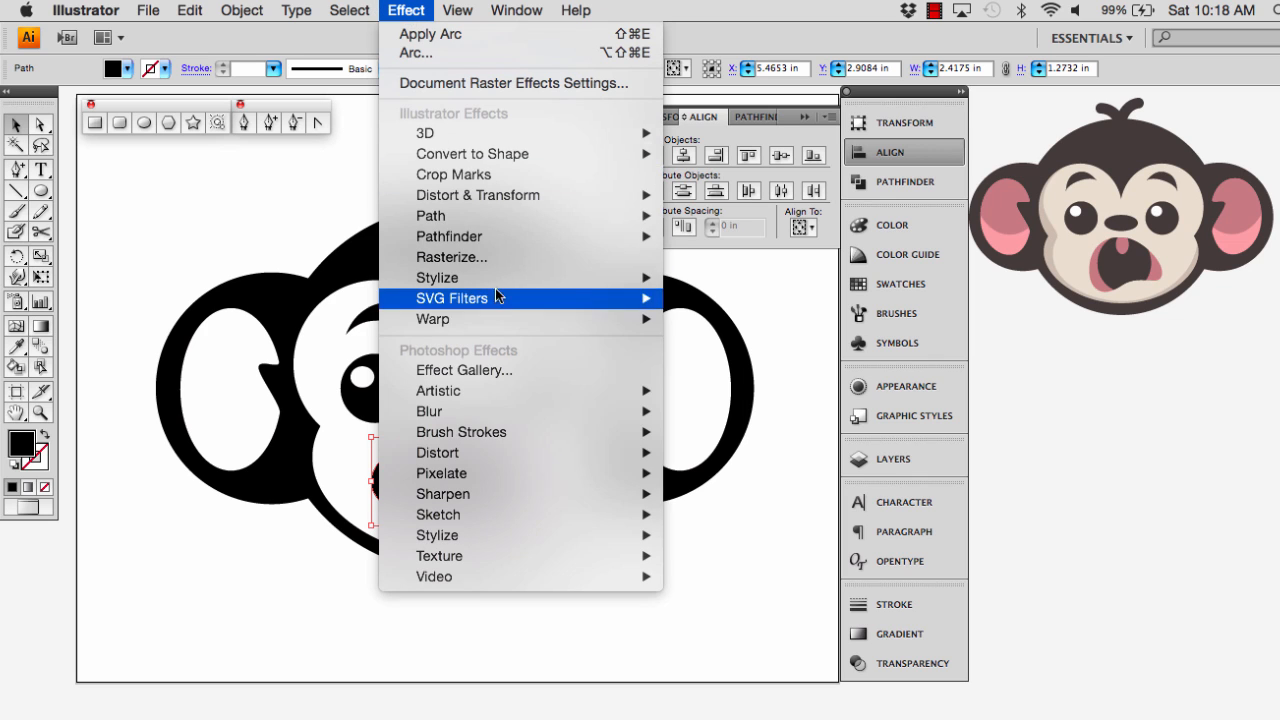
pyautogui.moveTo(488, 320)
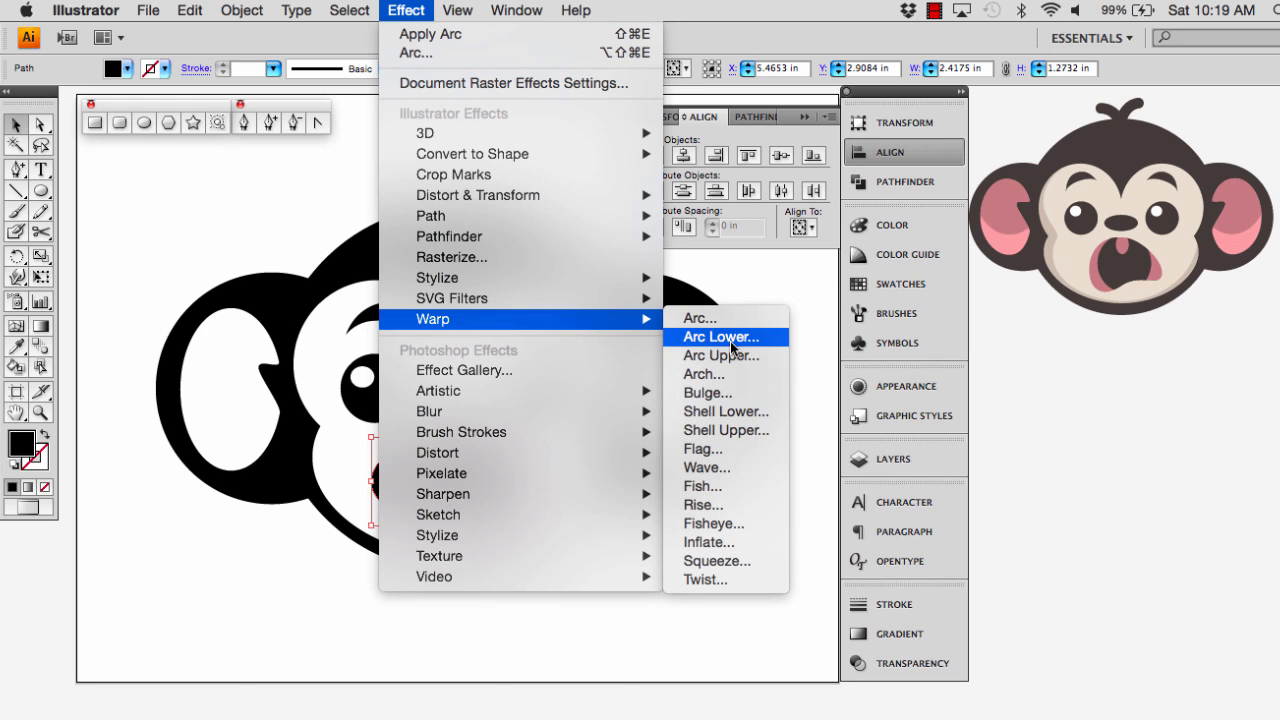
pyautogui.click(720, 337)
pyautogui.moveTo(610, 232); pyautogui.dragTo(650, 238)
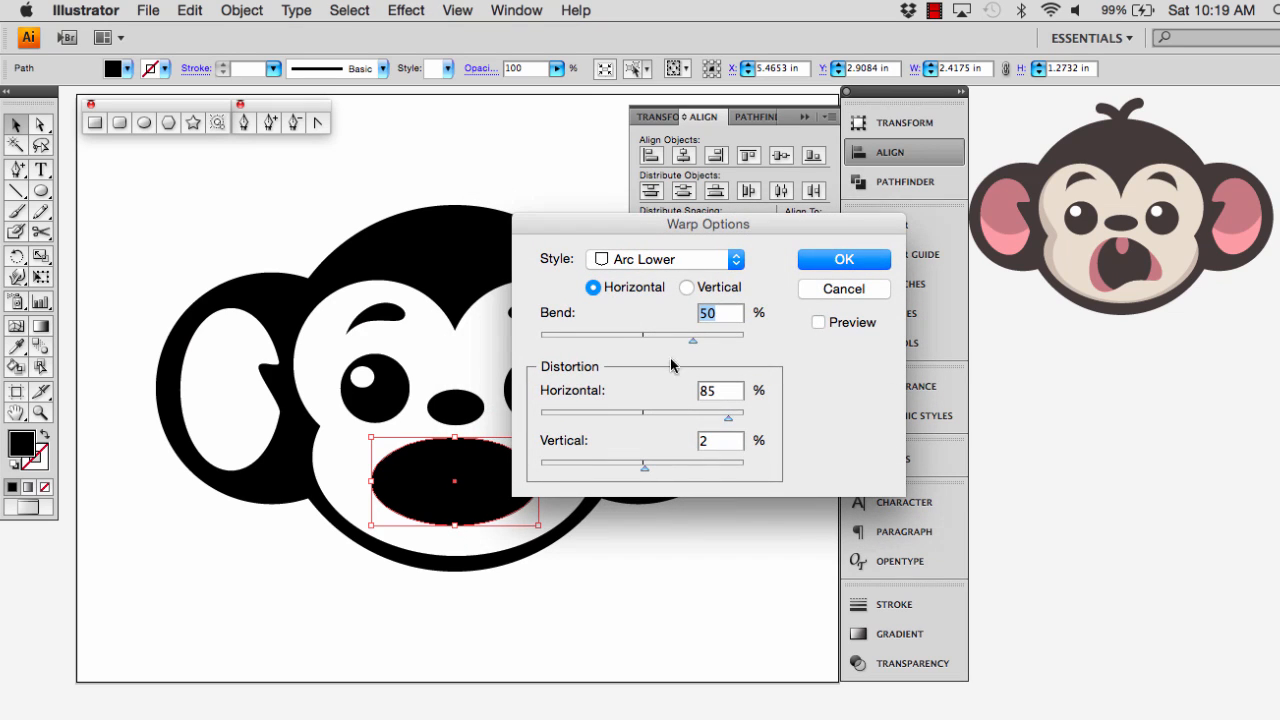
pyautogui.click(643, 336)
pyautogui.click(643, 413)
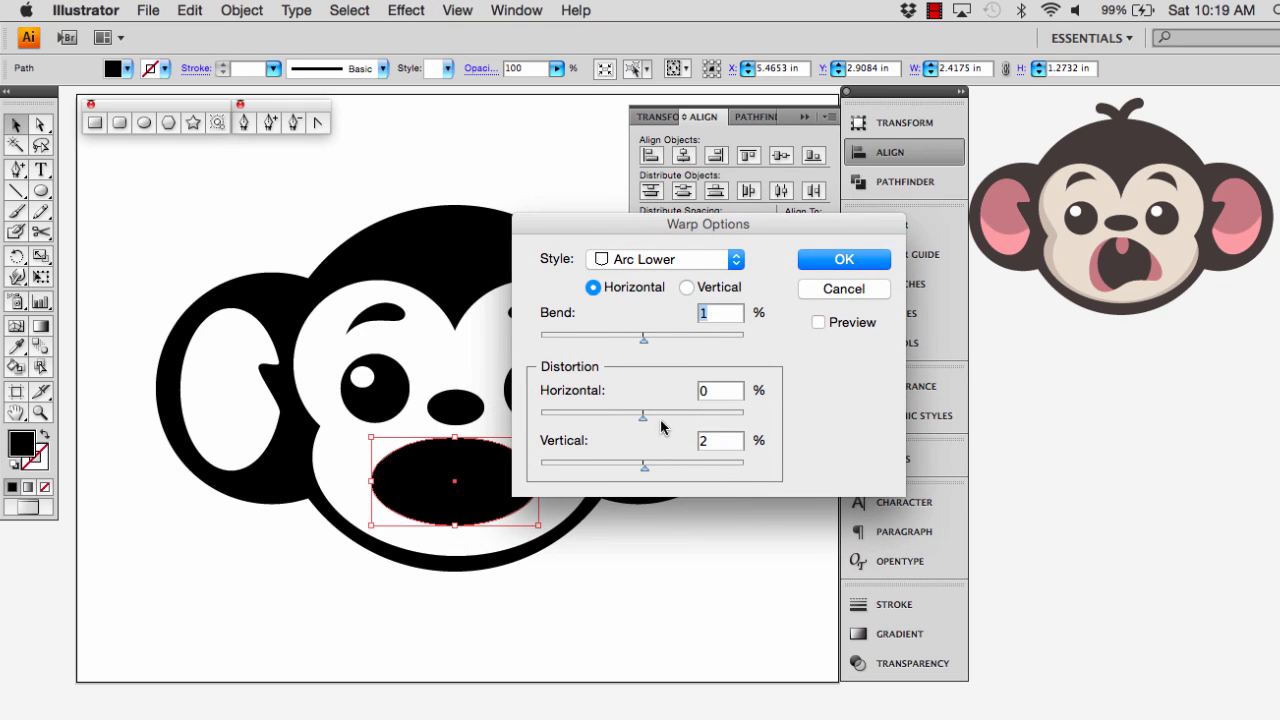
pyautogui.click(819, 322)
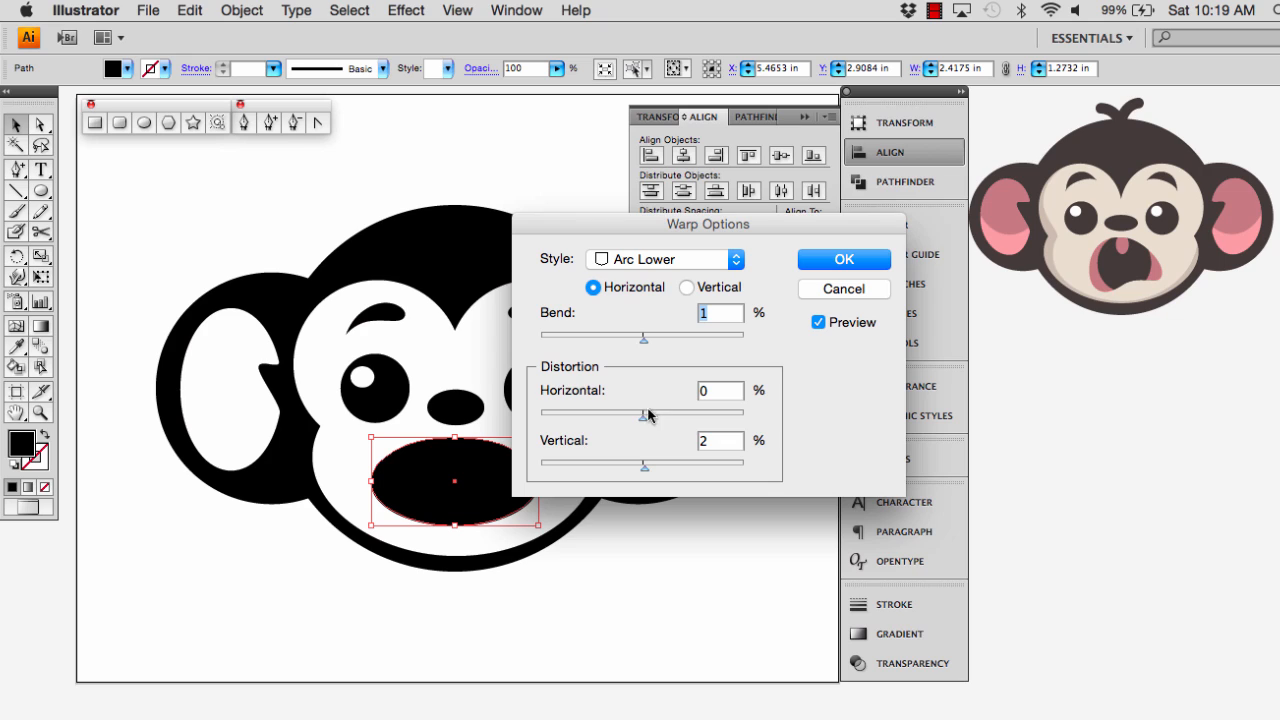
# Try the Arc Lower warp on the mouth with -37% bend, 1% horizontal and 44% vertical distortion
pyautogui.moveTo(644, 465); pyautogui.dragTo(689, 474)
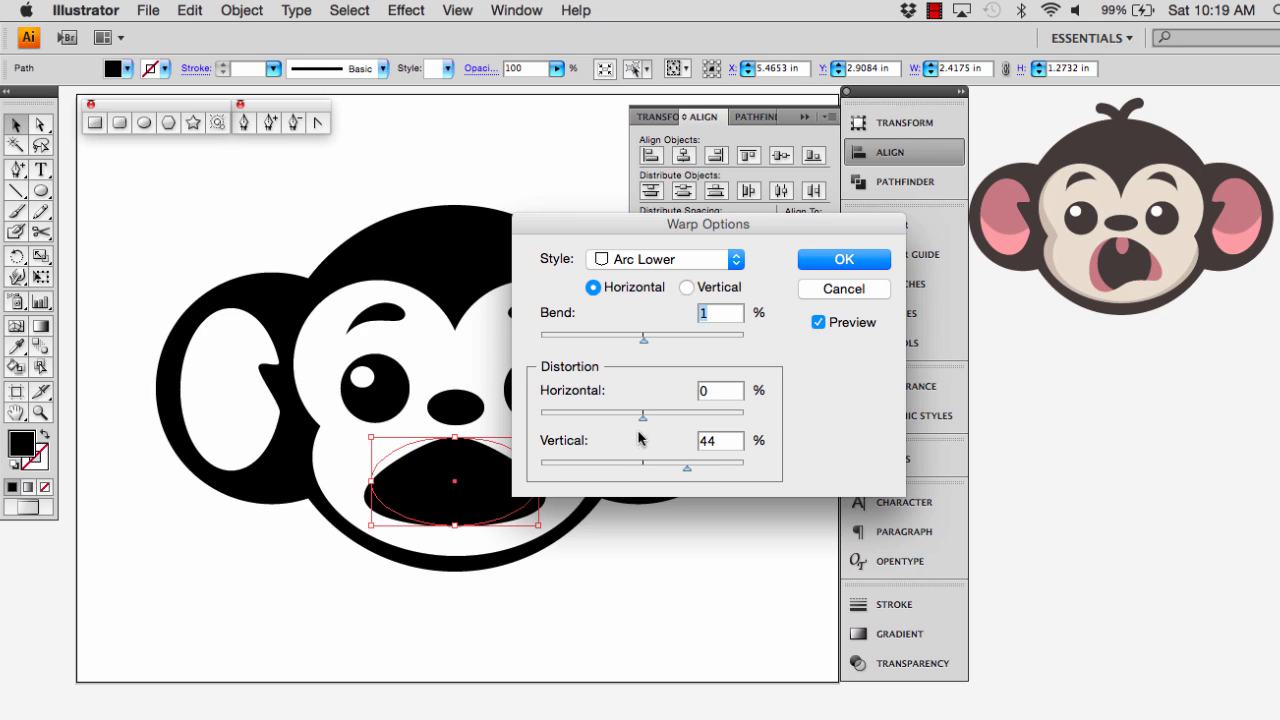
pyautogui.moveTo(643, 416)
pyautogui.mouseDown()
pyautogui.moveTo(659, 419)
pyautogui.moveTo(643, 420)
pyautogui.mouseUp()
pyautogui.moveTo(645, 342); pyautogui.dragTo(607, 345)
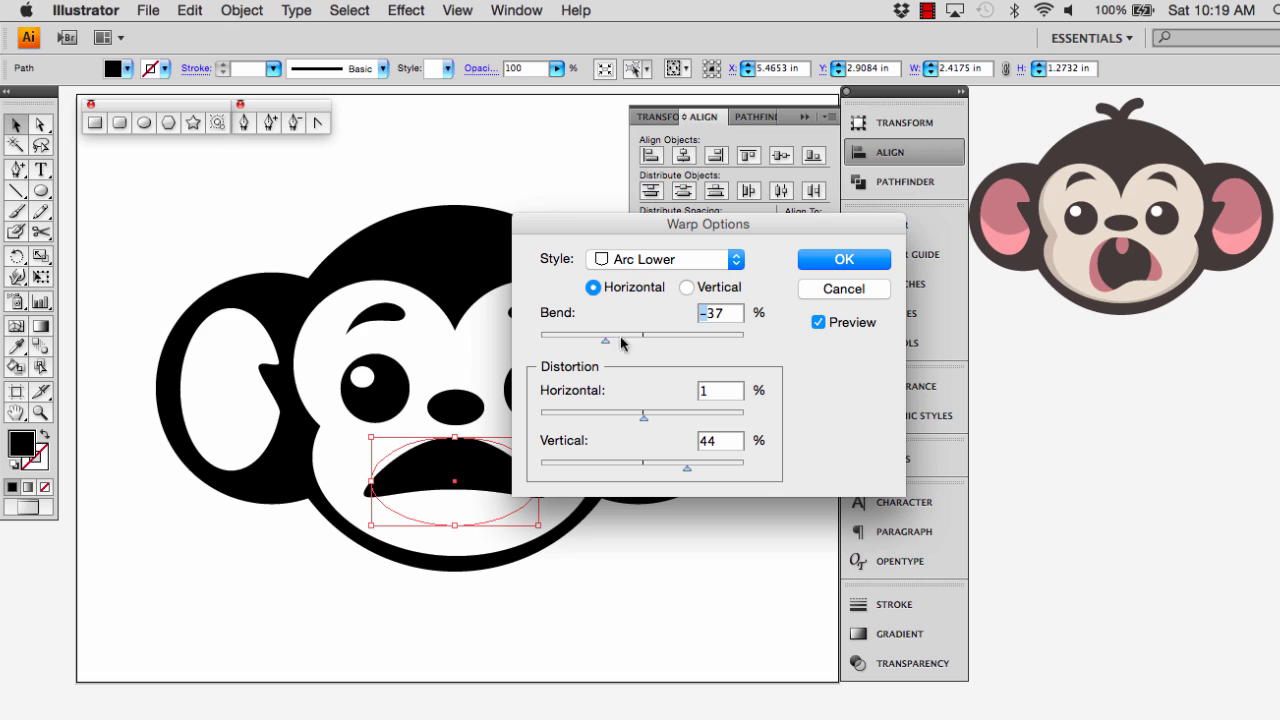
# Switch the mouth's warp style to Arc with 3% bend and 1% vertical distortion
pyautogui.click(736, 259)
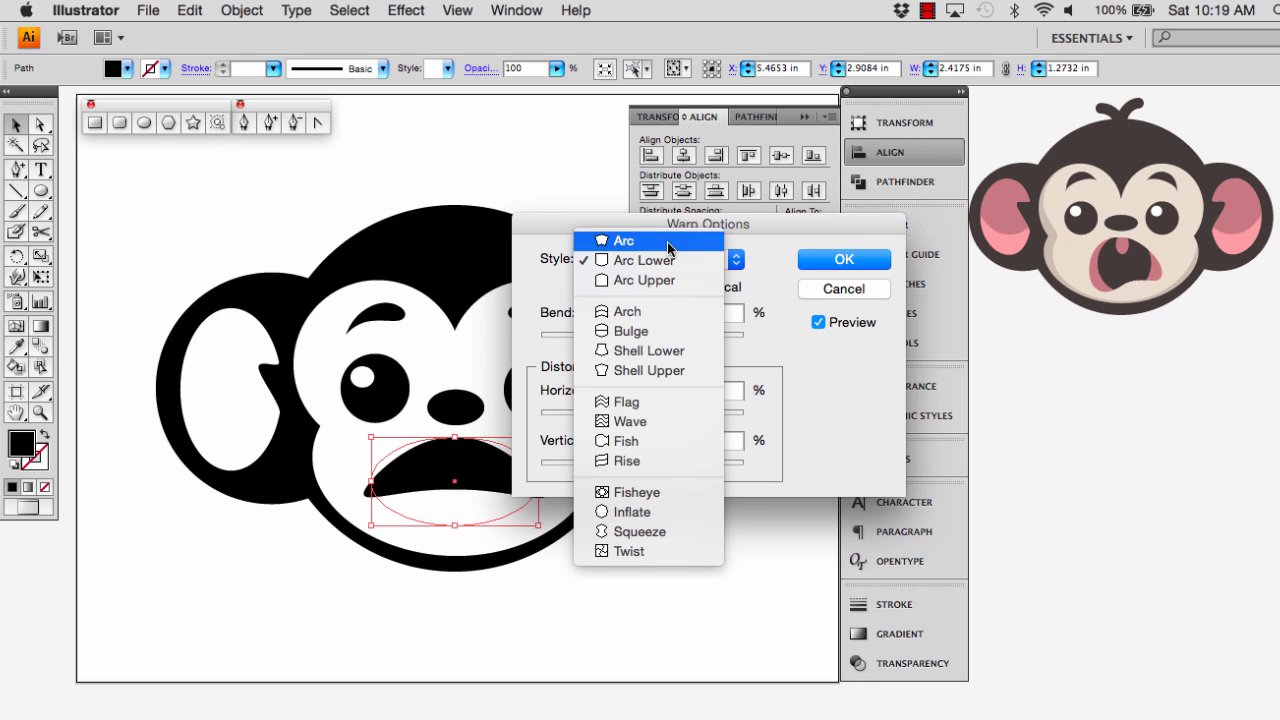
pyautogui.click(668, 248)
pyautogui.click(646, 340)
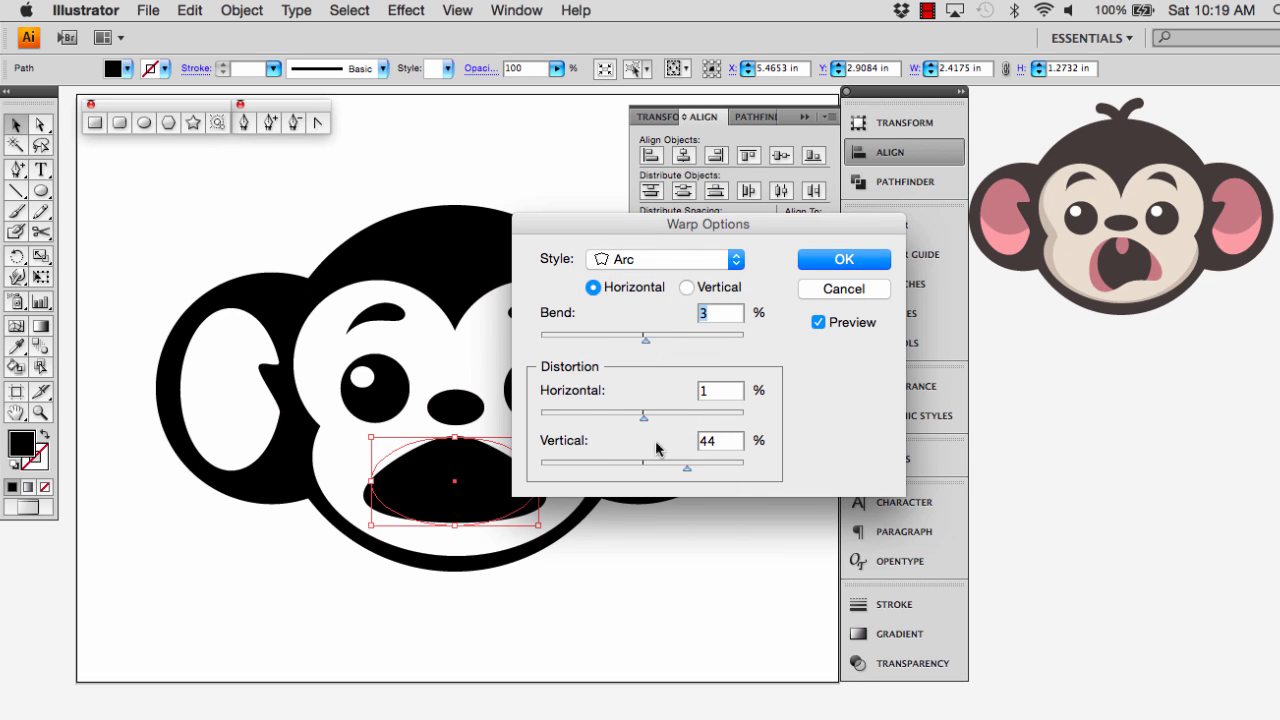
pyautogui.click(642, 465)
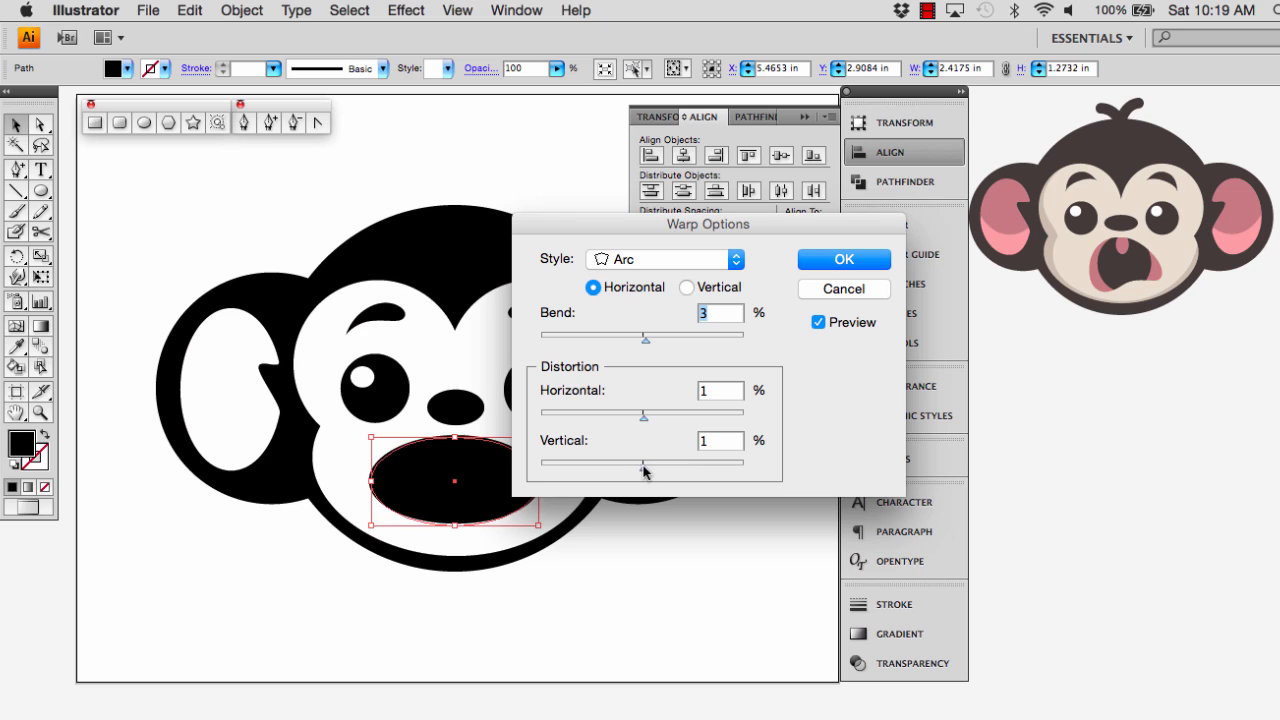
# Apply the horizontal Arc warp to the mouth with 31% bend, 0% horizontal distortion and 10% vertical distortion
pyautogui.click(658, 338)
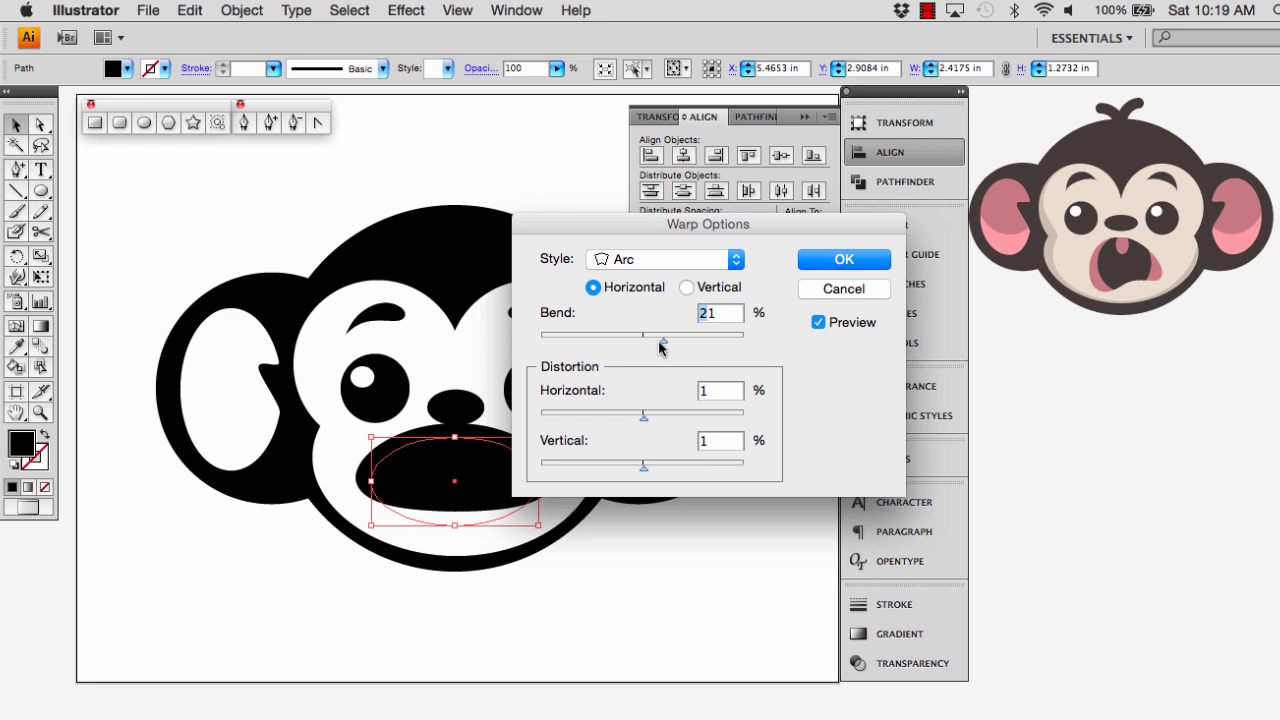
pyautogui.moveTo(660, 345); pyautogui.dragTo(671, 346)
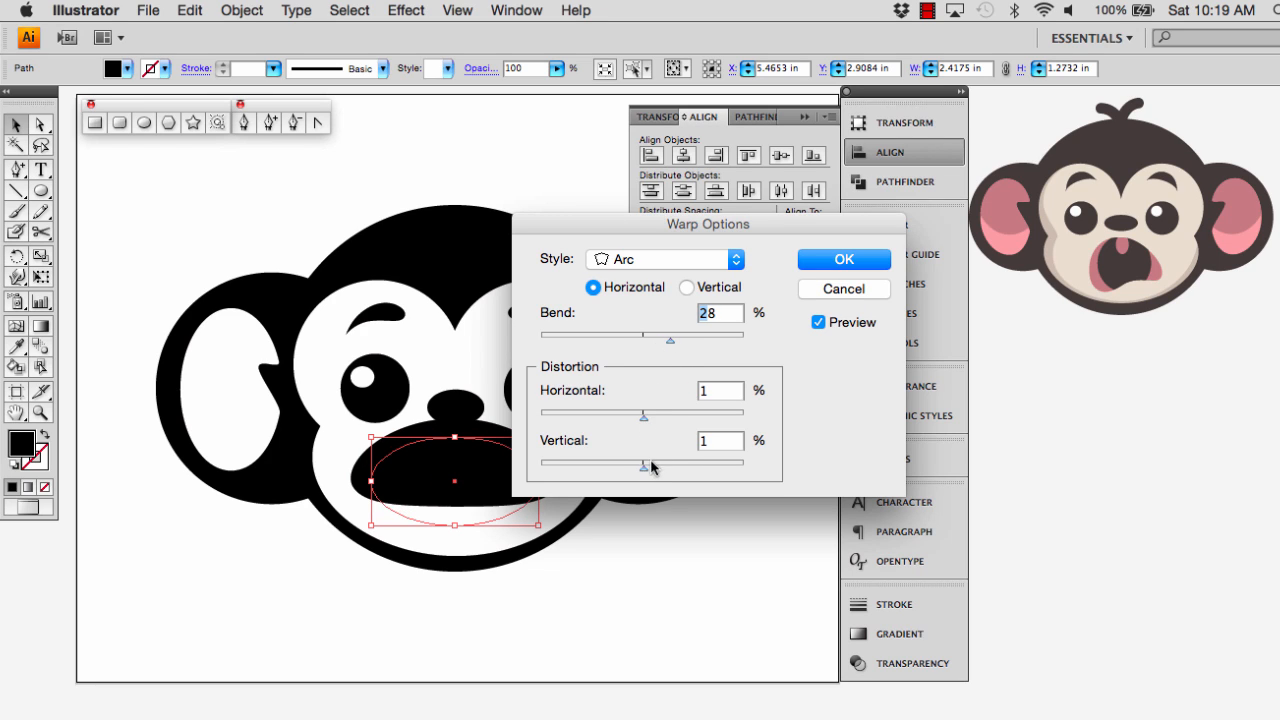
pyautogui.moveTo(649, 471); pyautogui.dragTo(659, 472)
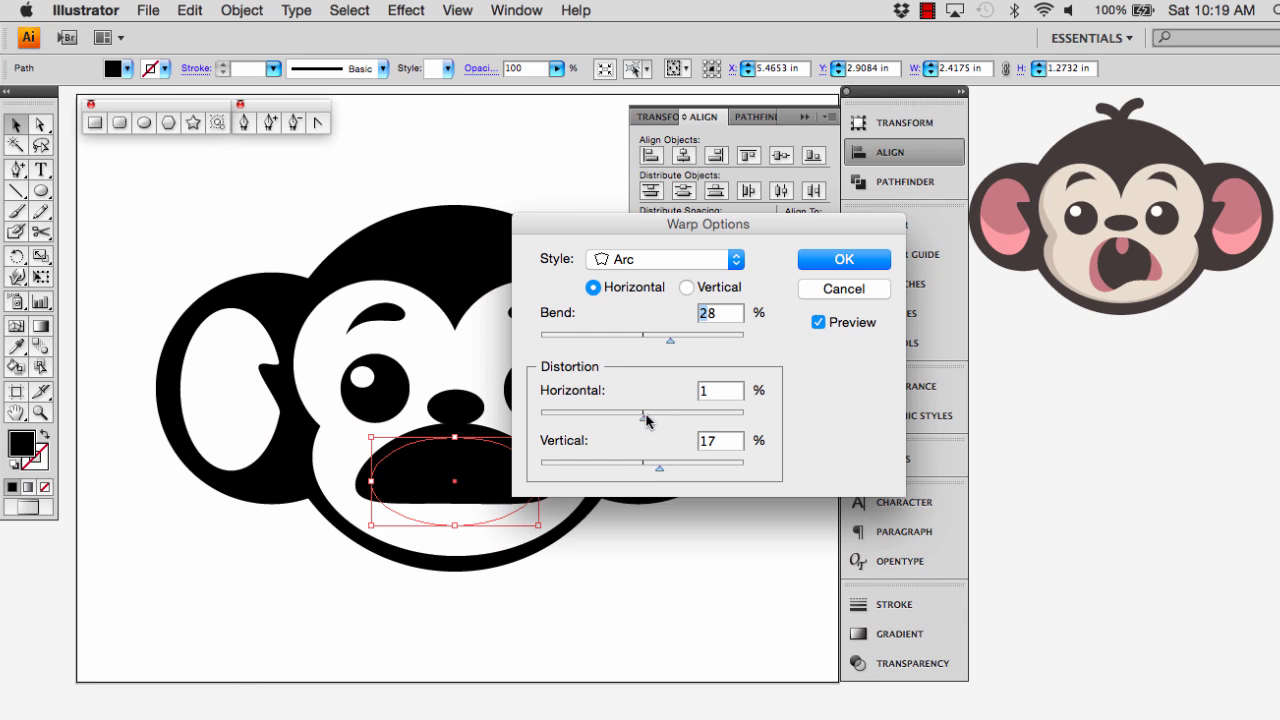
pyautogui.moveTo(672, 346)
pyautogui.mouseDown()
pyautogui.moveTo(657, 347)
pyautogui.moveTo(694, 347)
pyautogui.mouseUp()
pyautogui.moveTo(646, 418)
pyautogui.mouseDown()
pyautogui.moveTo(660, 425)
pyautogui.moveTo(614, 424)
pyautogui.moveTo(645, 422)
pyautogui.mouseUp()
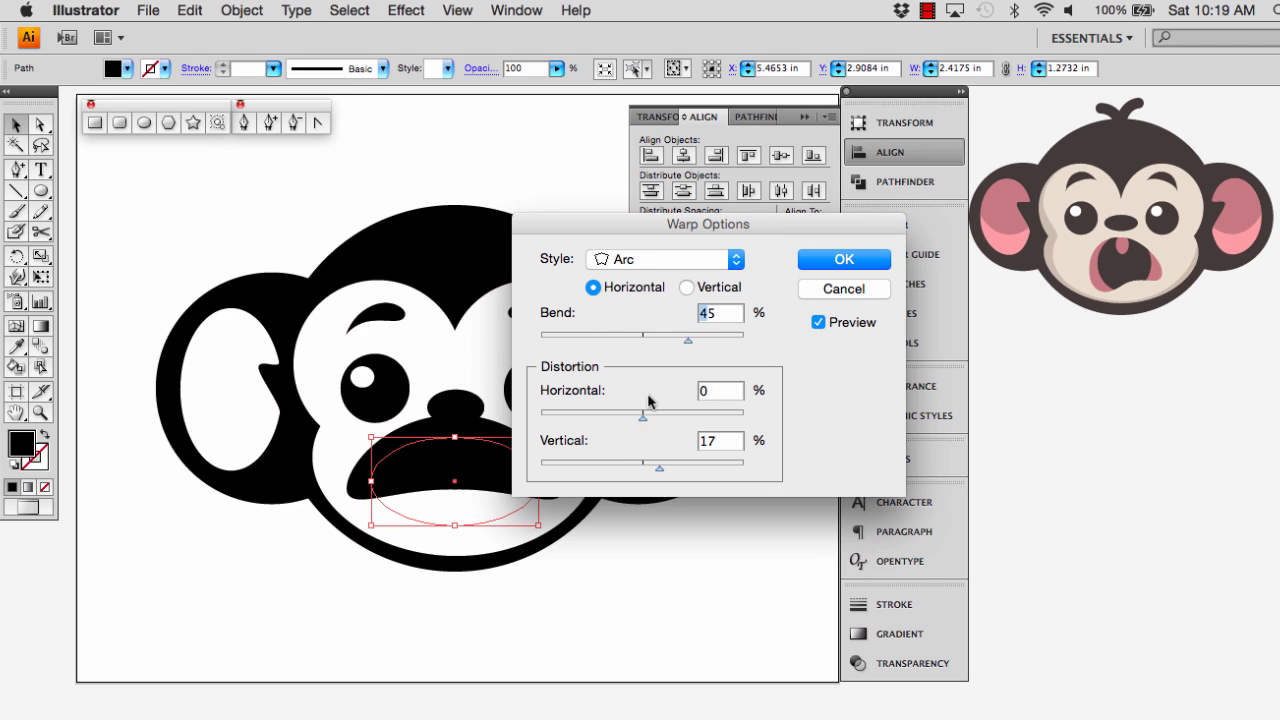
pyautogui.moveTo(616, 229); pyautogui.dragTo(683, 233)
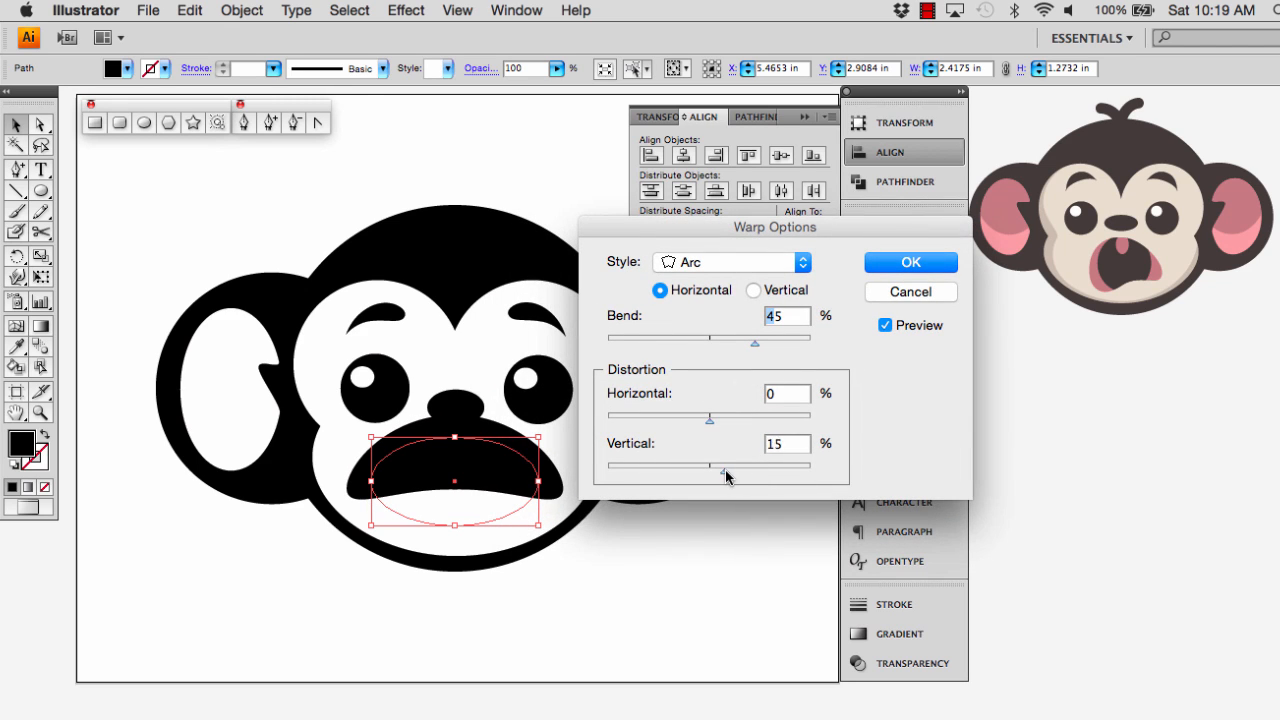
pyautogui.moveTo(725, 476); pyautogui.dragTo(718, 476)
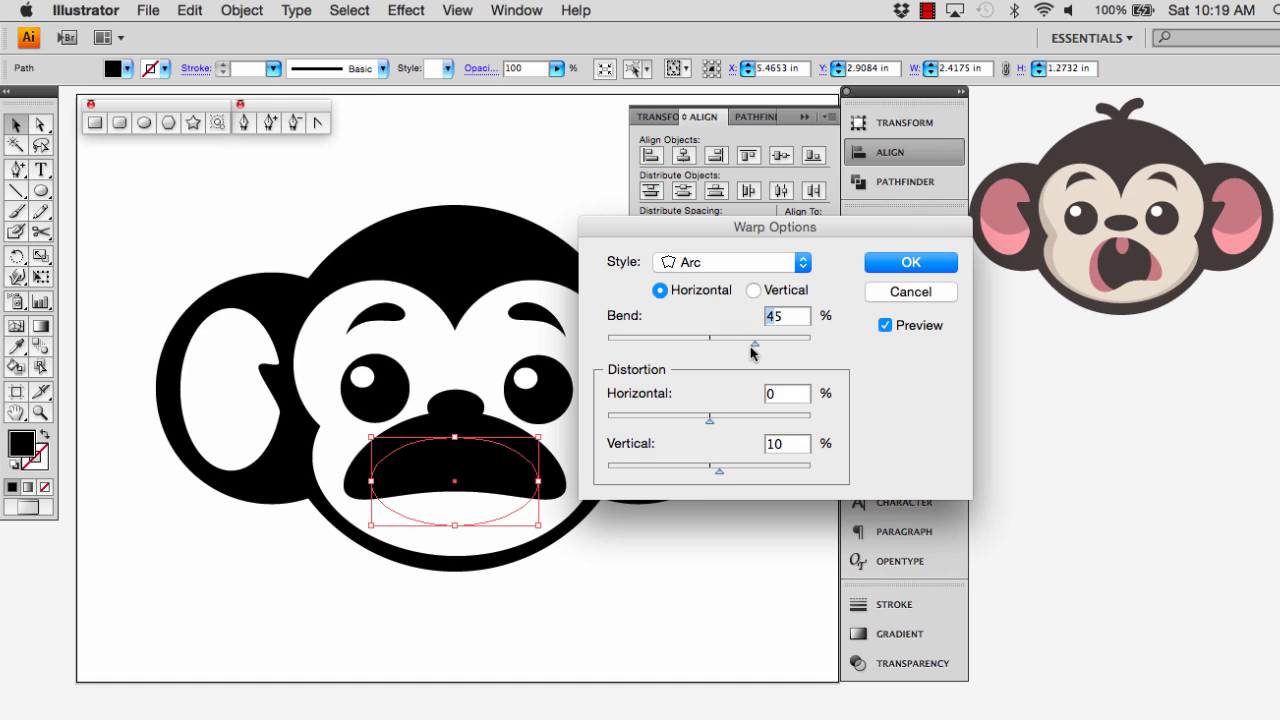
pyautogui.moveTo(745, 342); pyautogui.dragTo(738, 344)
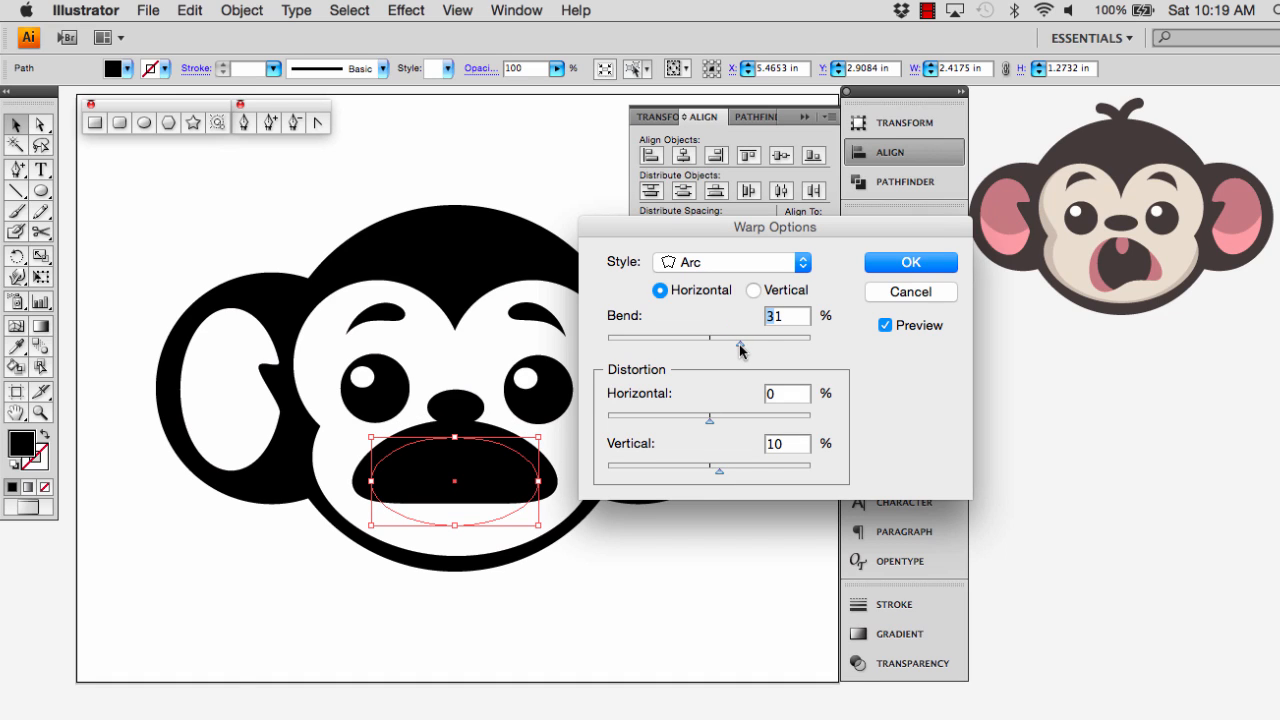
pyautogui.click(911, 264)
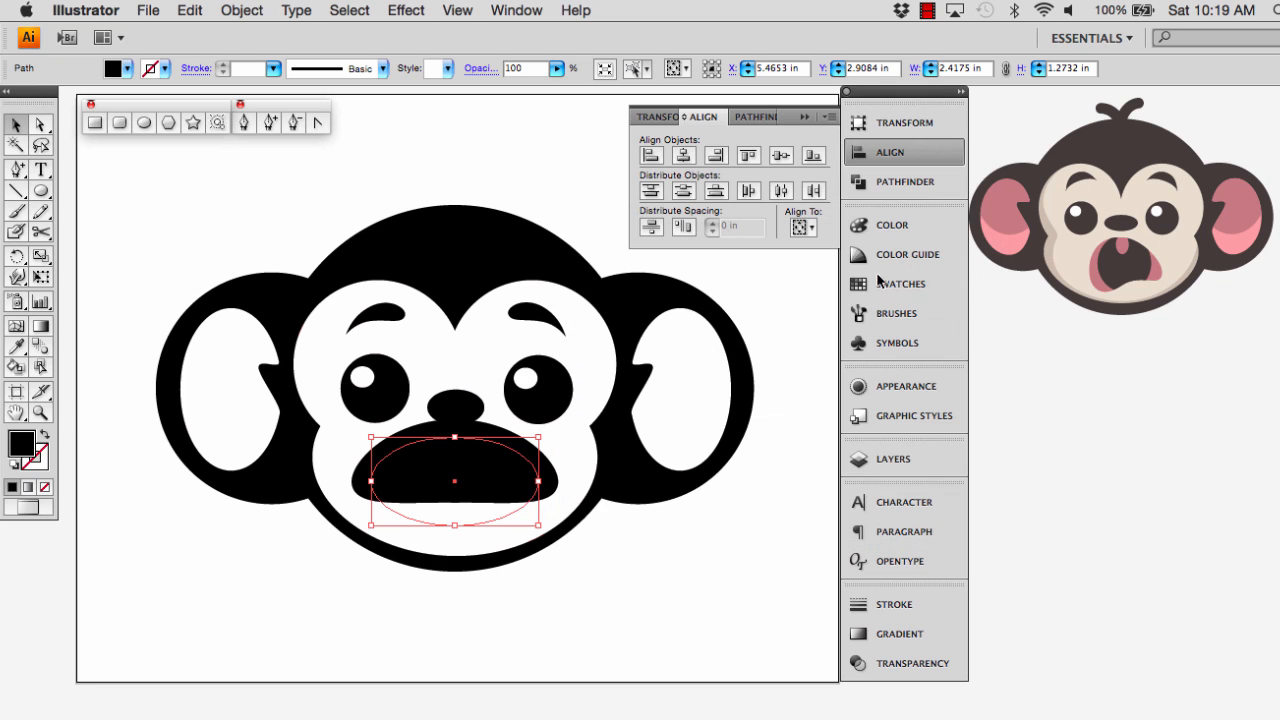
# Expand the warped mouth's appearance and shrink it to about 2.31 × 0.93 in, just beneath the nose
pyautogui.click(250, 12)
pyautogui.click(284, 227)
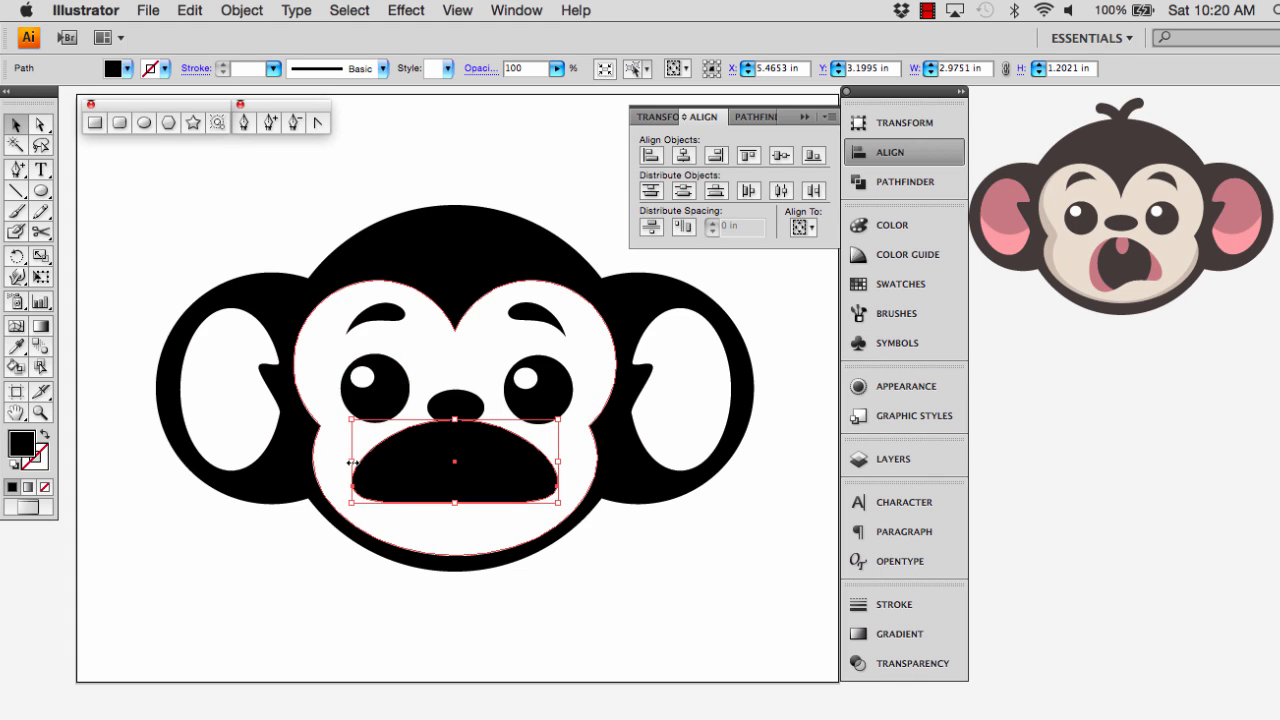
pyautogui.moveTo(352, 462); pyautogui.dragTo(378, 467)
pyautogui.press('Down')
pyautogui.press('Down')
pyautogui.press('Down')
pyautogui.press('Down')
pyautogui.press('Down')
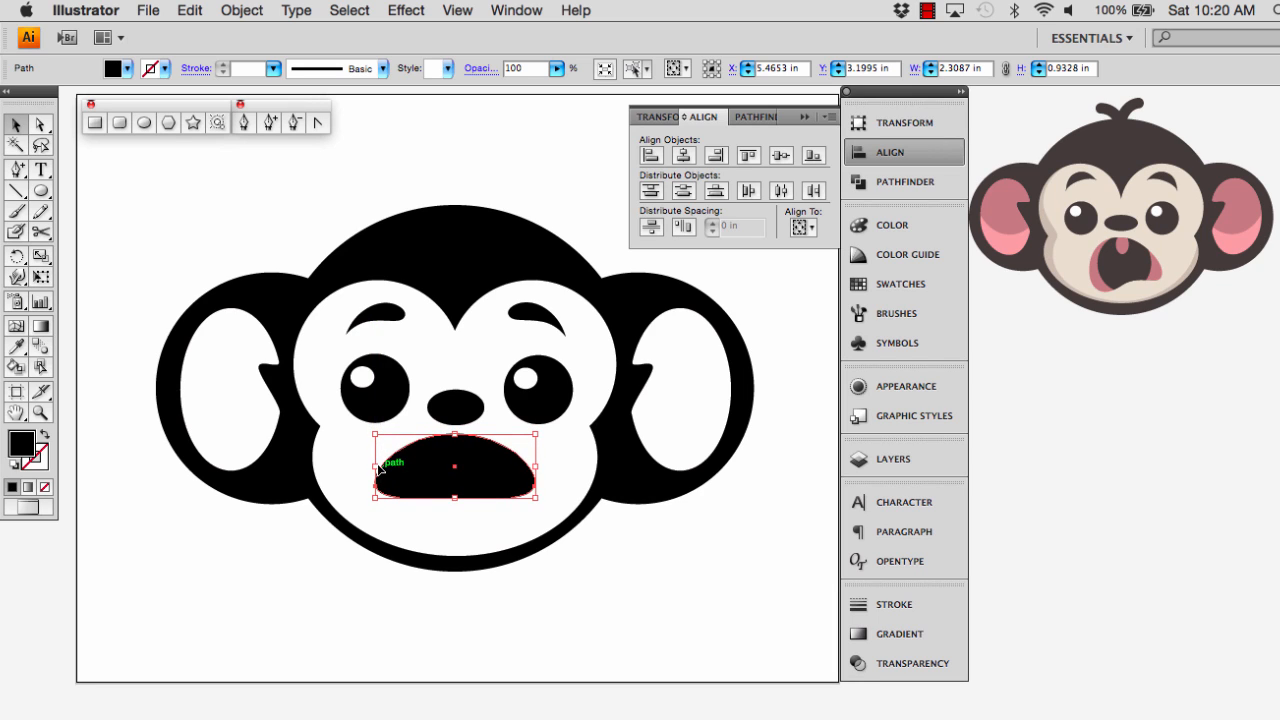
# Move the mouth's bottom middle anchor to about X 5.22 in and tilt its handles to make the lower edge wavy
pyautogui.click(431, 511)
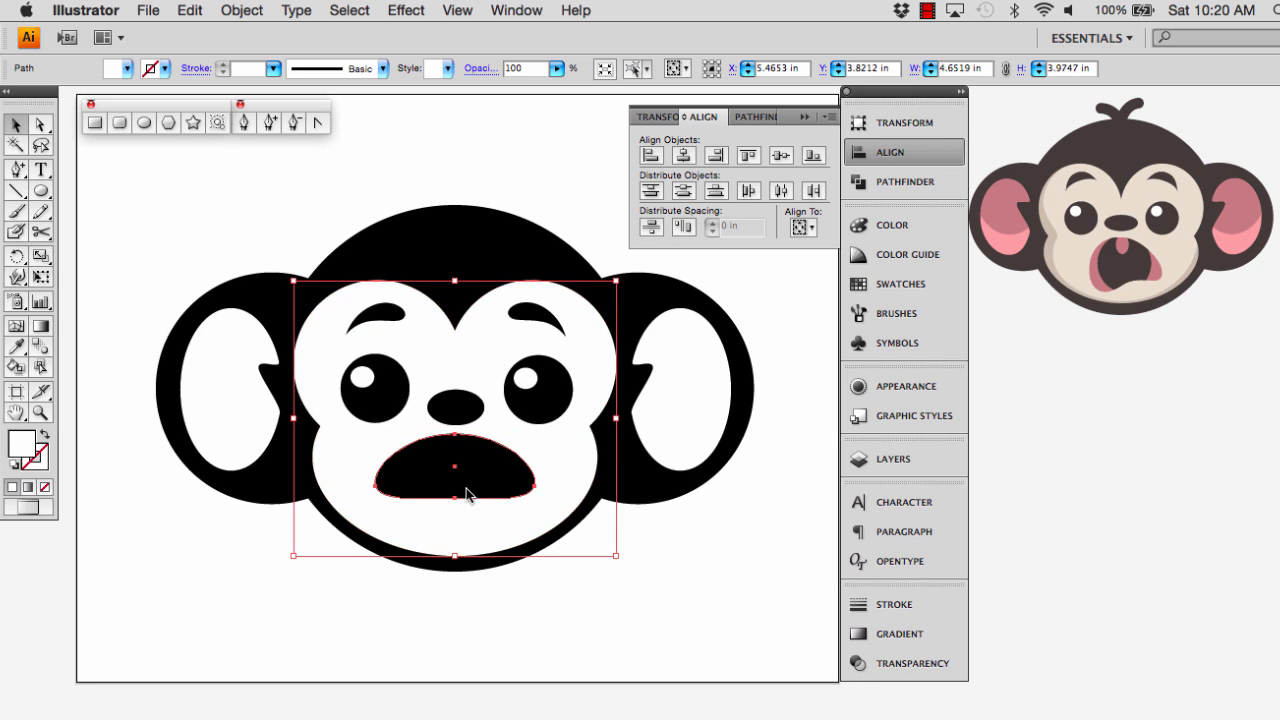
pyautogui.click(466, 488)
pyautogui.click(439, 517)
pyautogui.press('a')
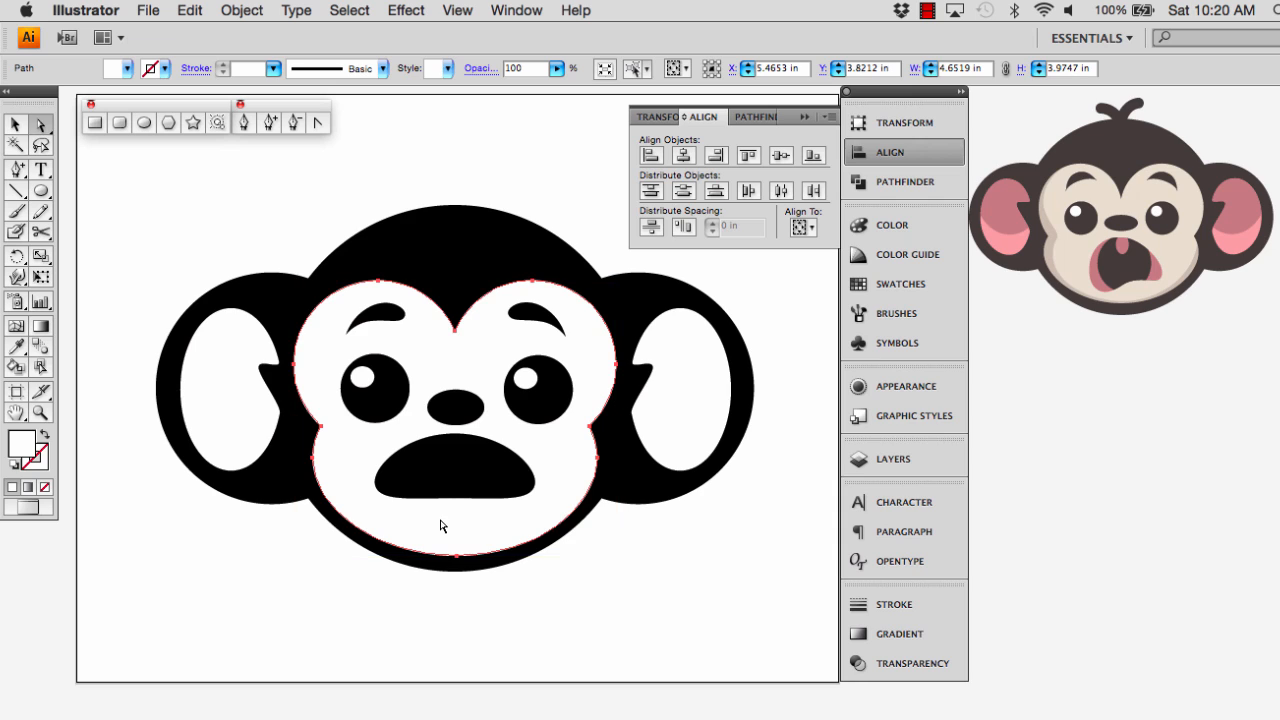
pyautogui.click(450, 474)
pyautogui.click(455, 497)
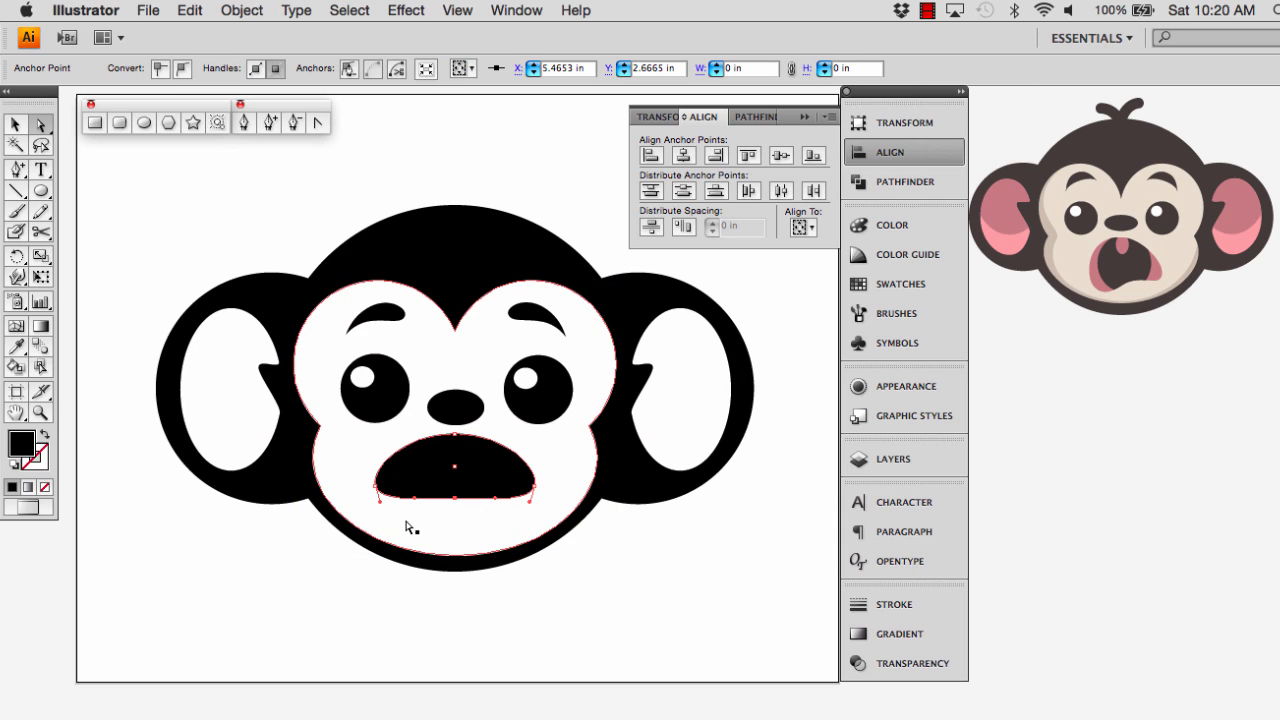
pyautogui.click(376, 488)
pyautogui.click(455, 499)
pyautogui.moveTo(455, 499)
pyautogui.mouseDown()
pyautogui.moveTo(443, 489)
pyautogui.moveTo(480, 493)
pyautogui.moveTo(438, 498)
pyautogui.mouseUp()
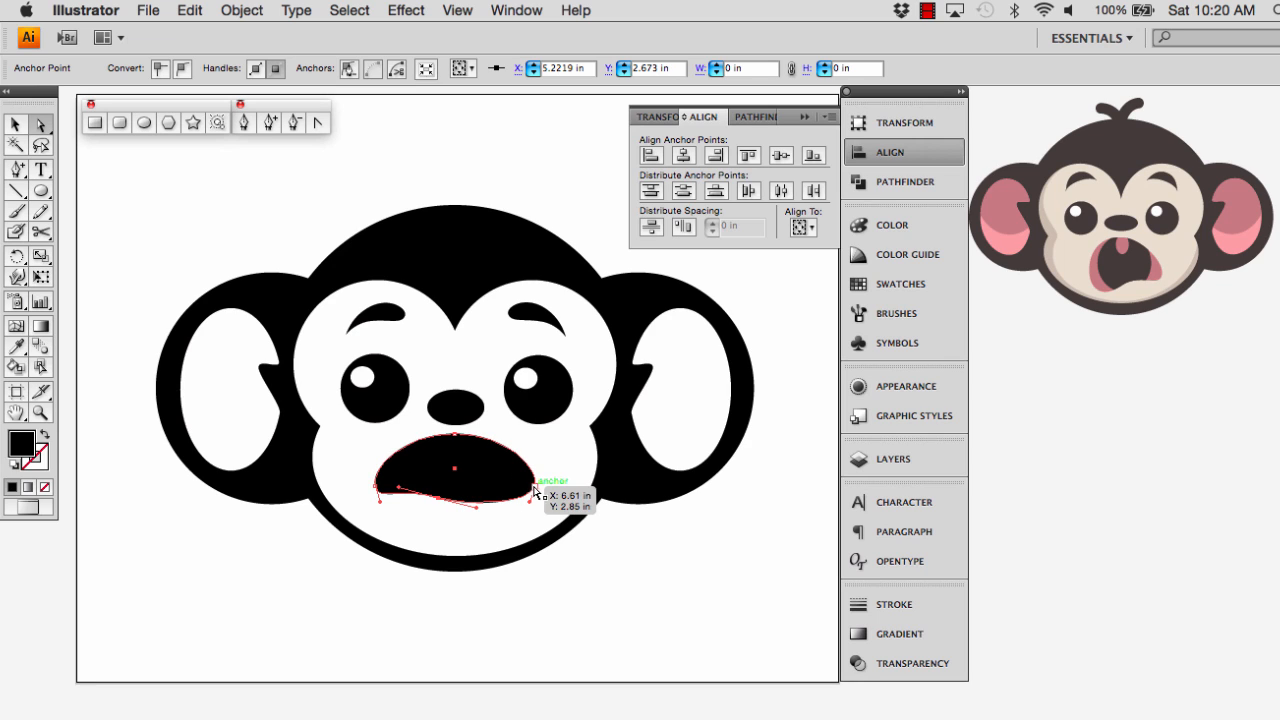
# Pull the mouth's lower corner anchors inward and down, the right one to about X 6.49 in, Y 2.72 in, undoing any shift of the whole shape
pyautogui.click(534, 487)
pyautogui.moveTo(533, 491); pyautogui.dragTo(523, 497)
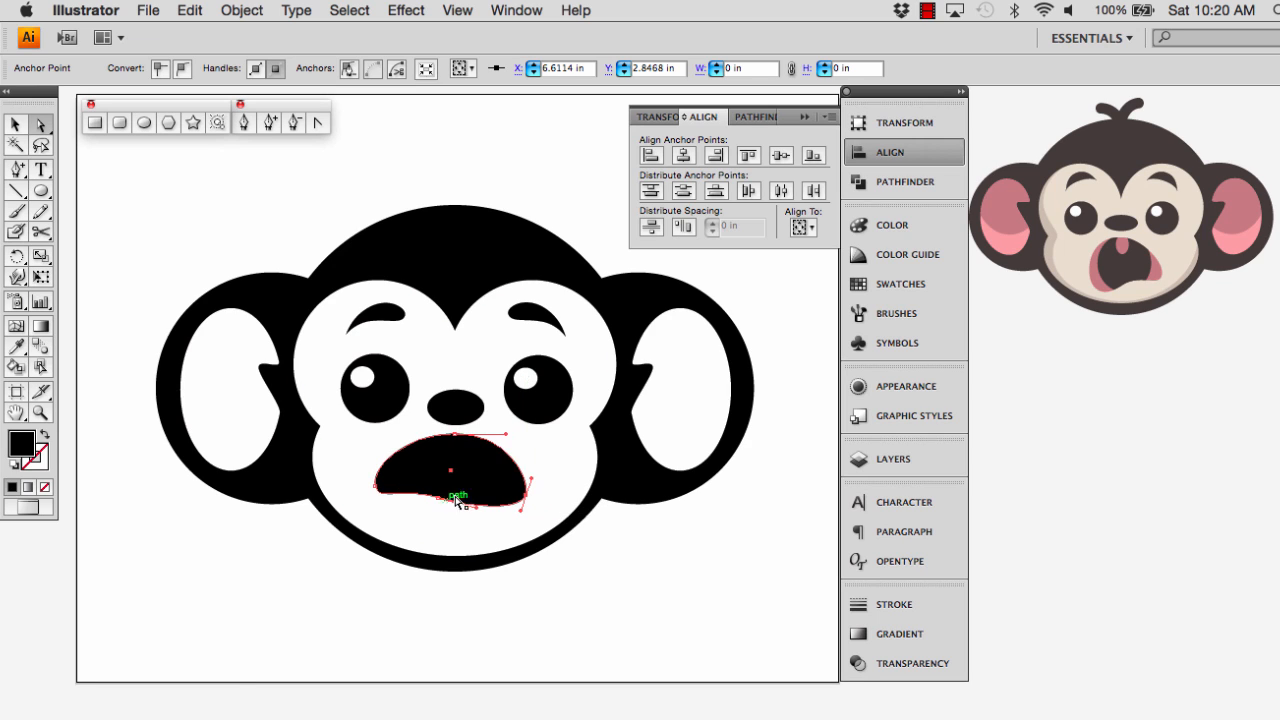
pyautogui.moveTo(382, 492); pyautogui.dragTo(449, 510)
pyautogui.moveTo(457, 449); pyautogui.dragTo(487, 478)
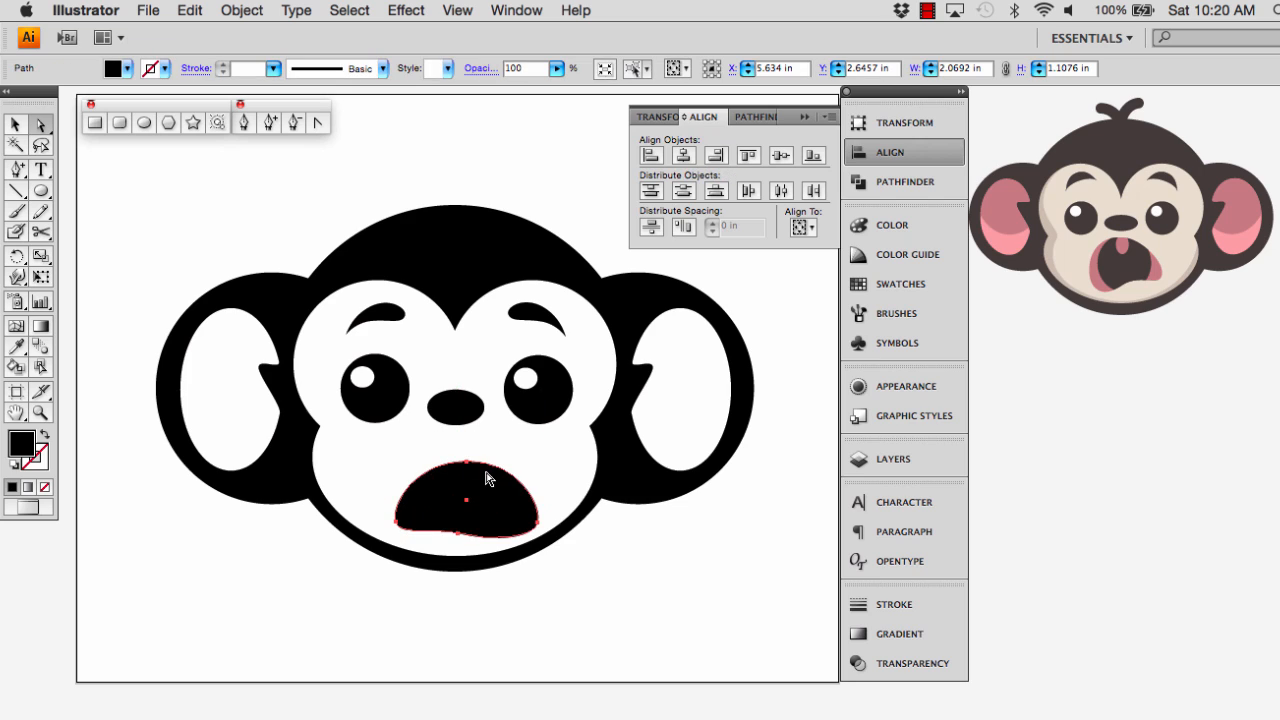
pyautogui.press('super+z')
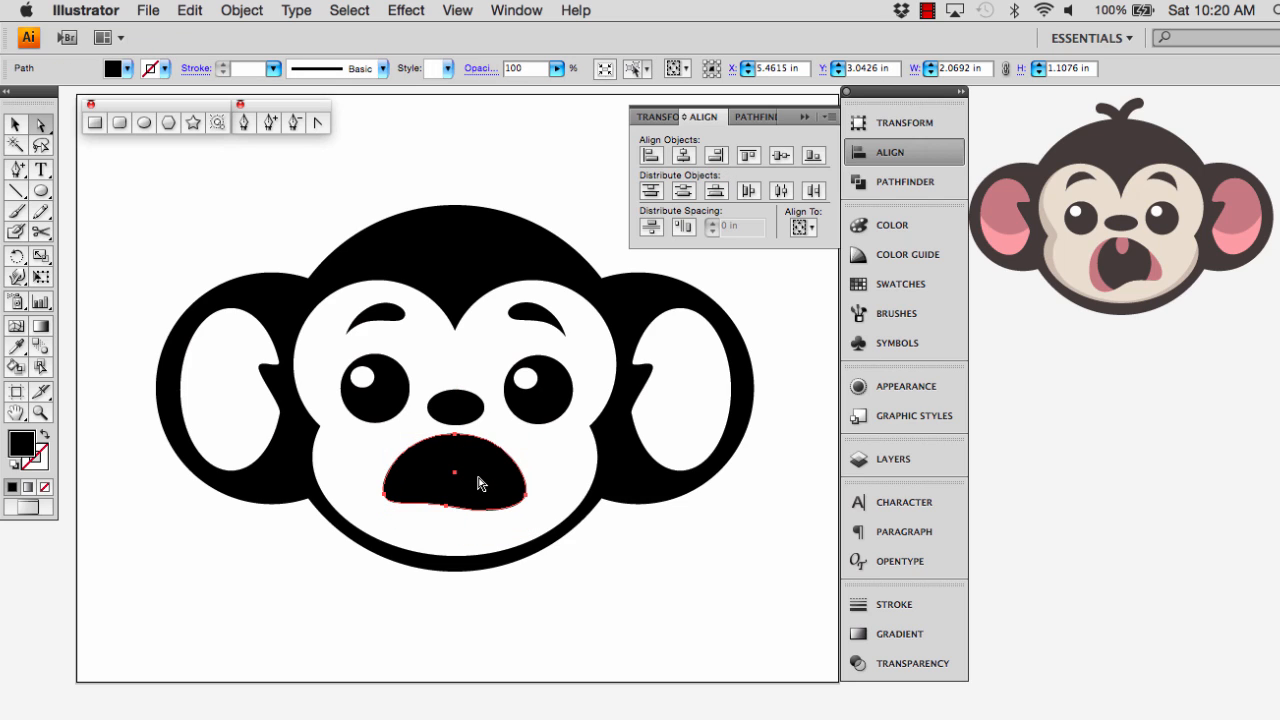
# Lengthen the lower direction handles of the mouth's right and left corner anchors to round out both corners
pyautogui.click(527, 494)
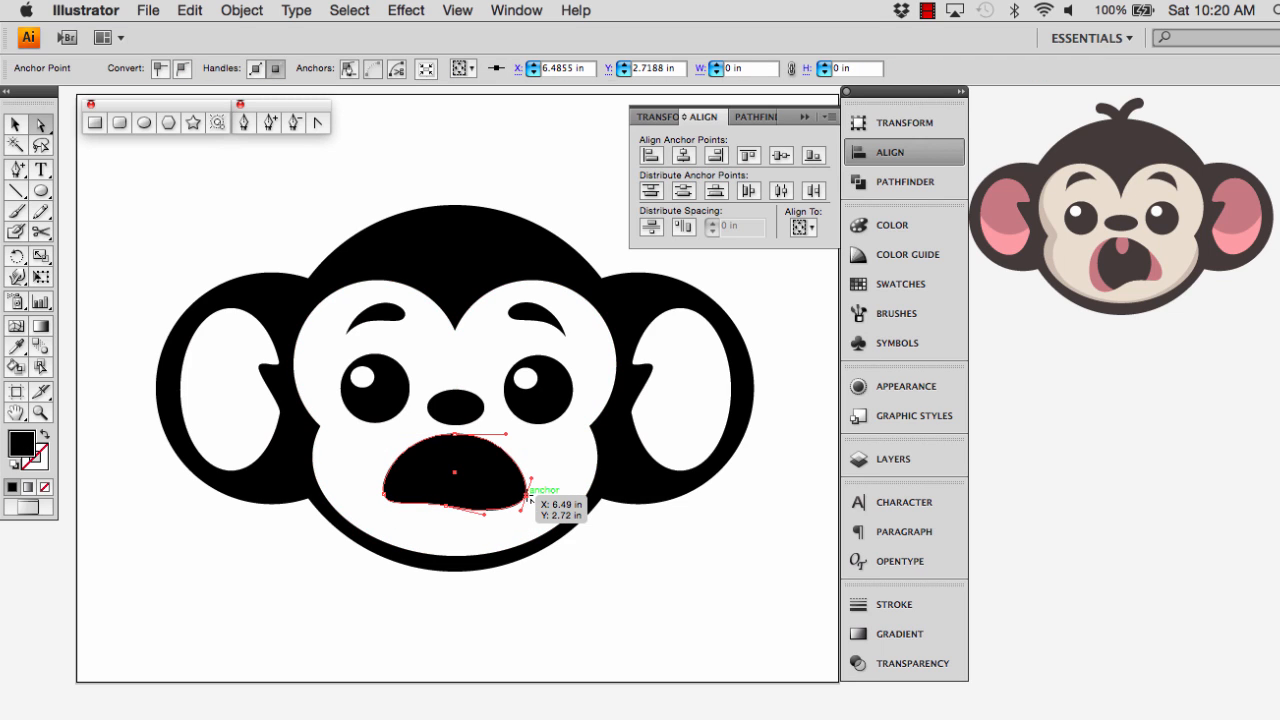
pyautogui.moveTo(520, 511); pyautogui.dragTo(515, 520)
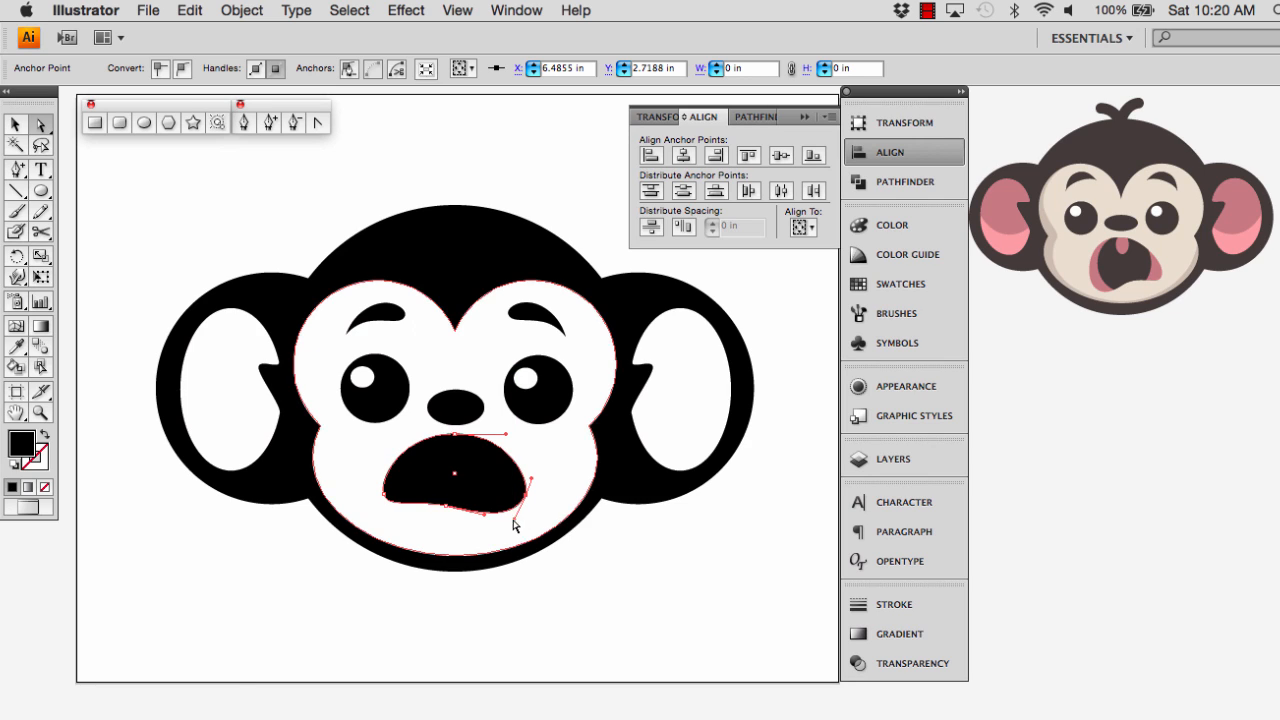
pyautogui.click(403, 502)
pyautogui.moveTo(392, 513); pyautogui.dragTo(392, 521)
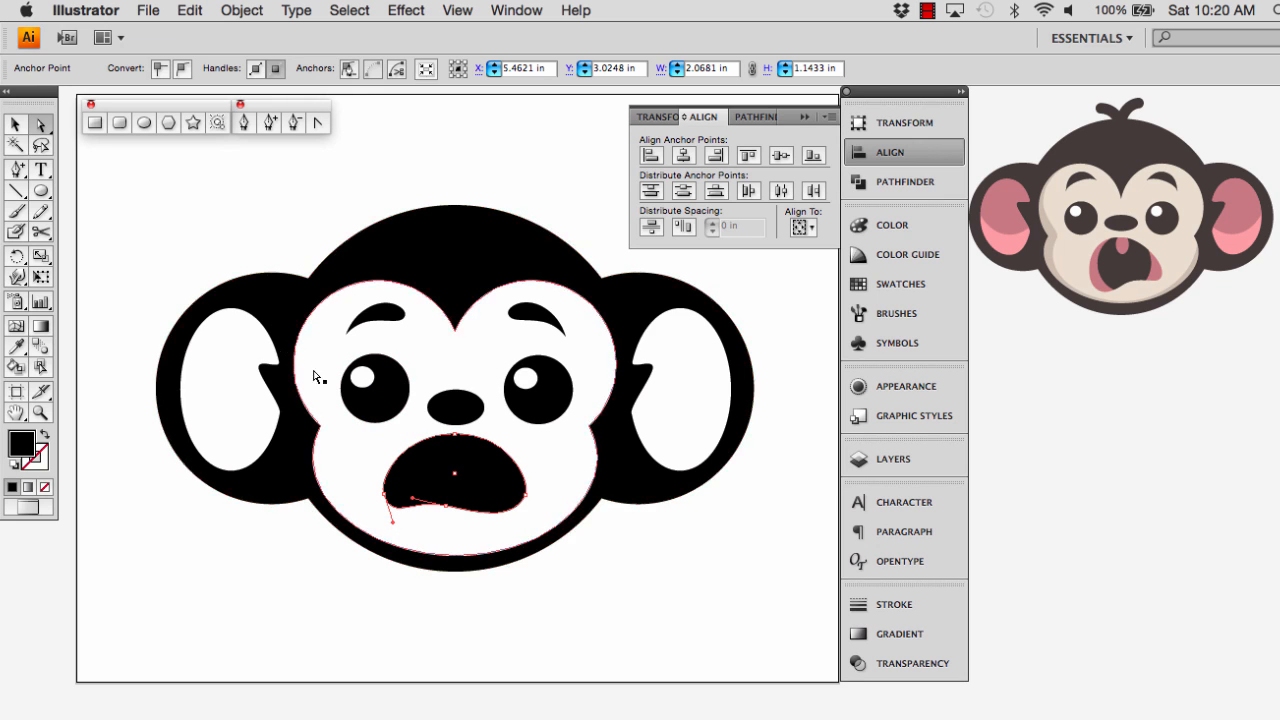
# Rotate the whole mouth shape slightly clockwise so its left corner hangs lower than the right one
pyautogui.press('v')
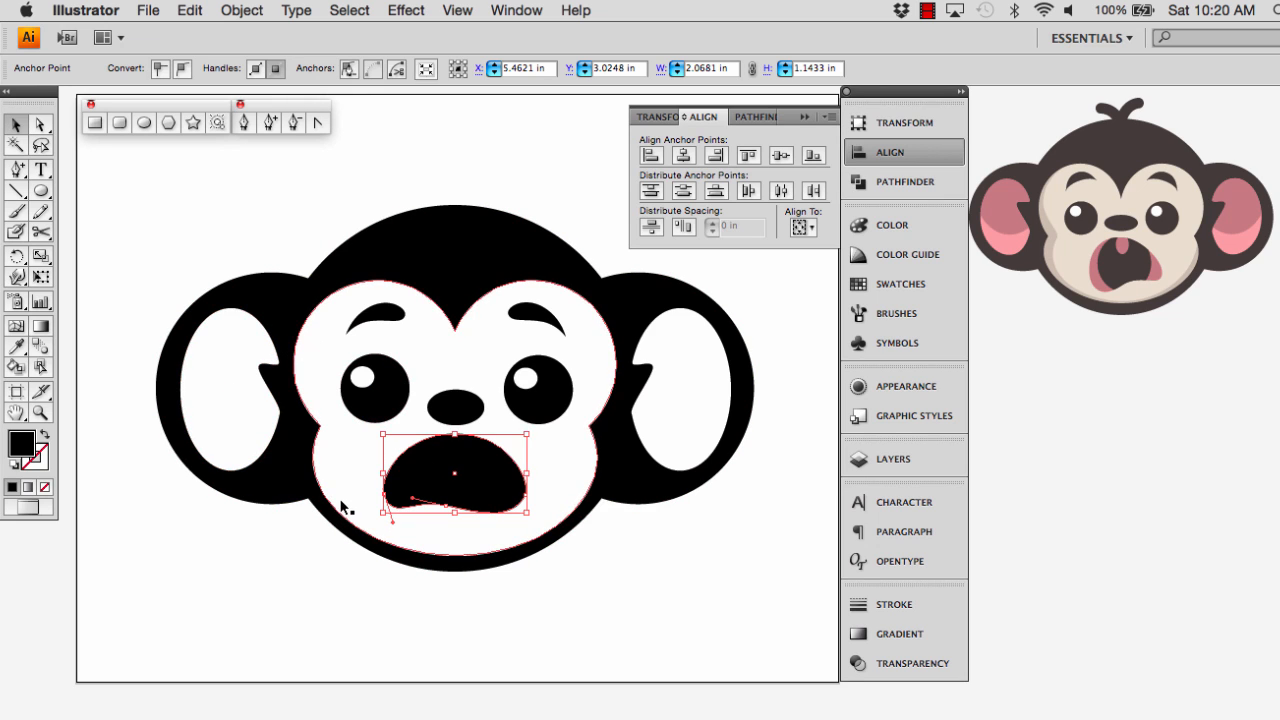
pyautogui.click(306, 563)
pyautogui.click(439, 484)
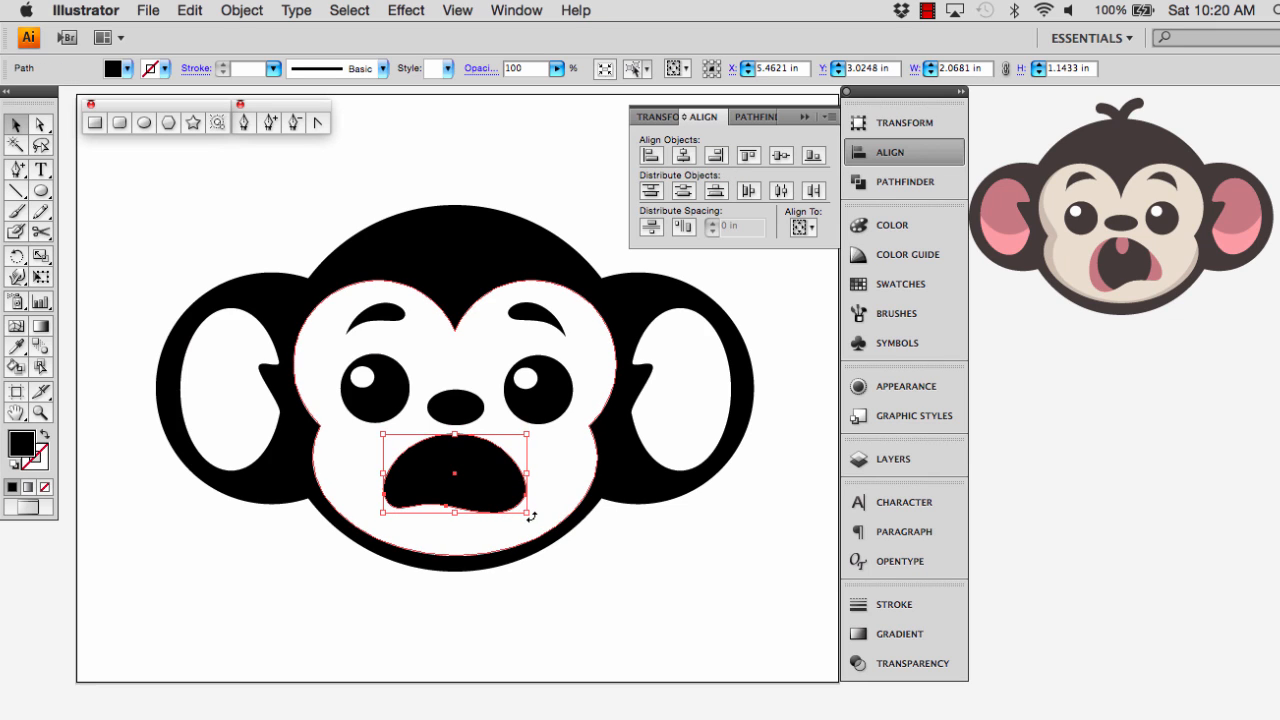
pyautogui.moveTo(531, 516); pyautogui.dragTo(543, 520)
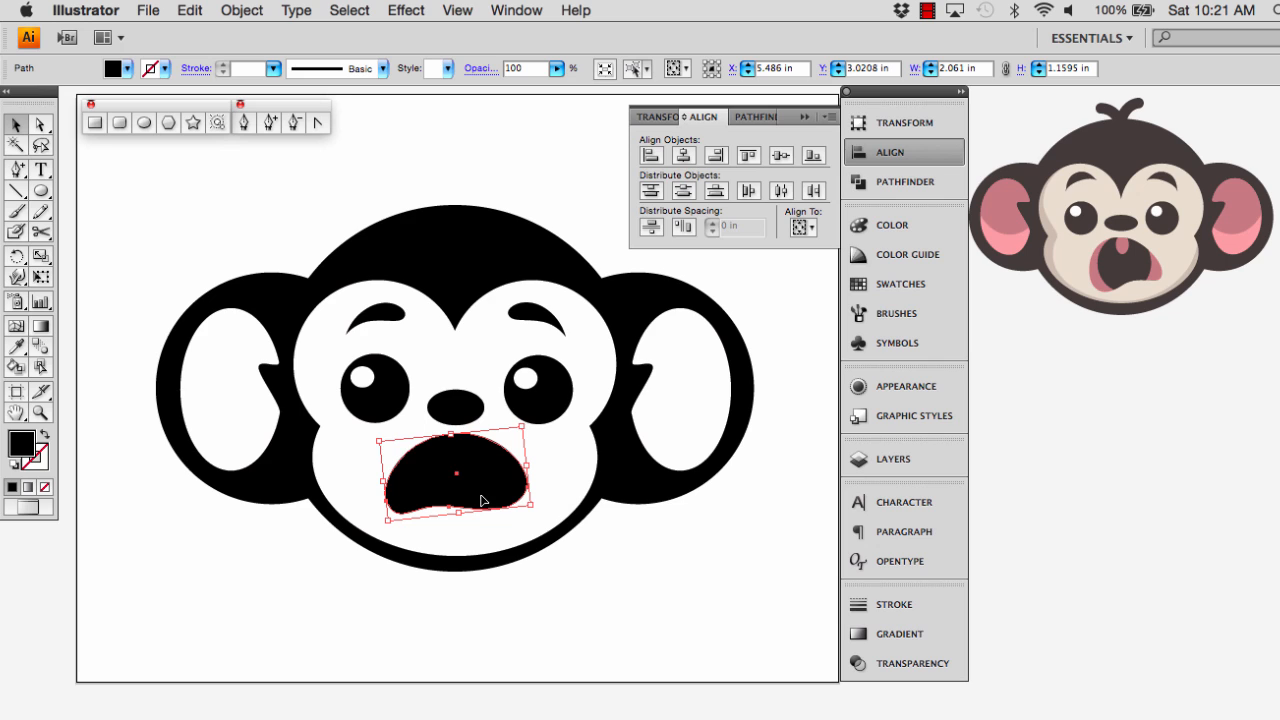
pyautogui.moveTo(534, 510)
pyautogui.mouseDown()
pyautogui.moveTo(550, 515)
pyautogui.moveTo(540, 503)
pyautogui.mouseUp()
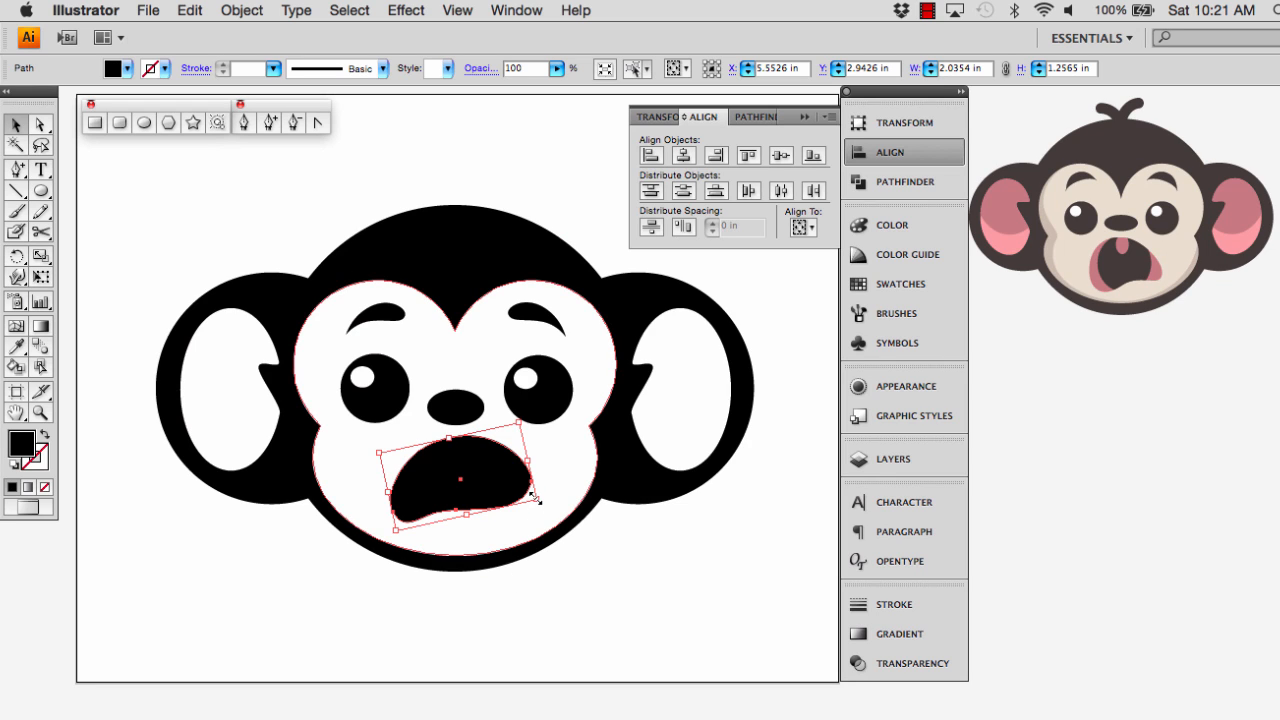
# Narrow the tilted mouth to about 1.65 × 1.26 in, keeping it centred beneath the nose, and deselect it
pyautogui.moveTo(536, 498); pyautogui.dragTo(531, 500)
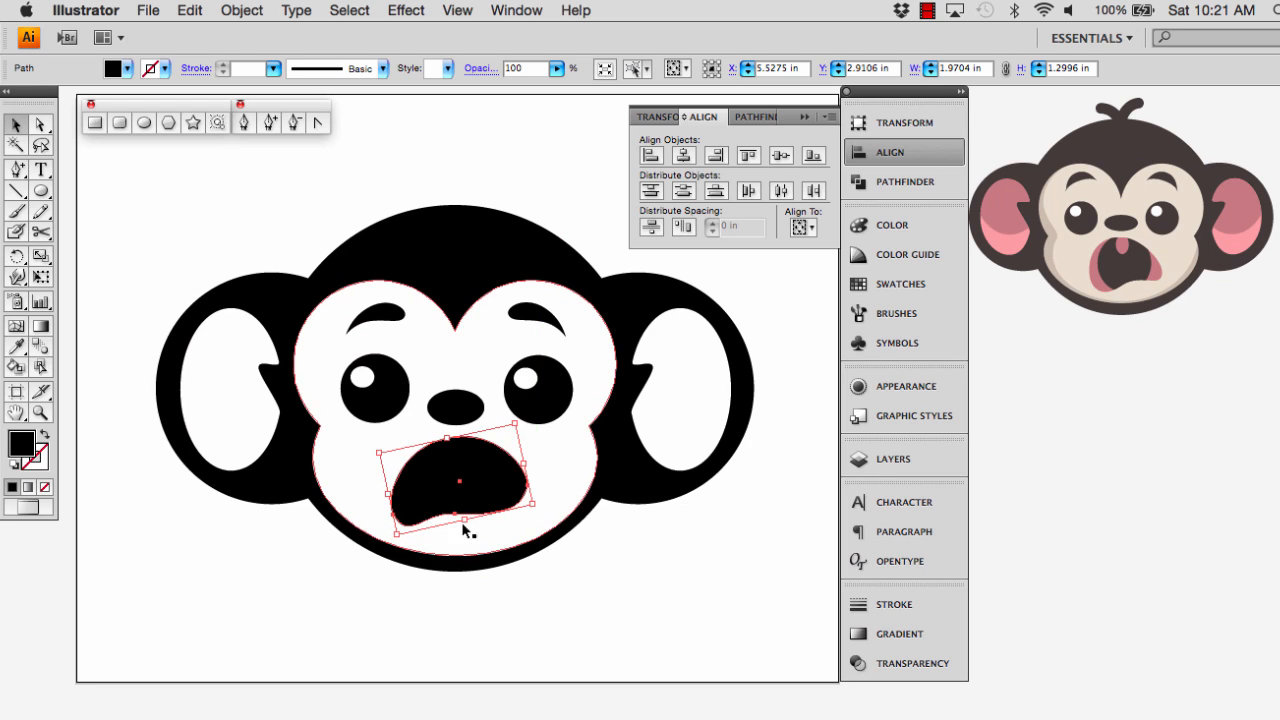
pyautogui.moveTo(388, 495); pyautogui.dragTo(402, 497)
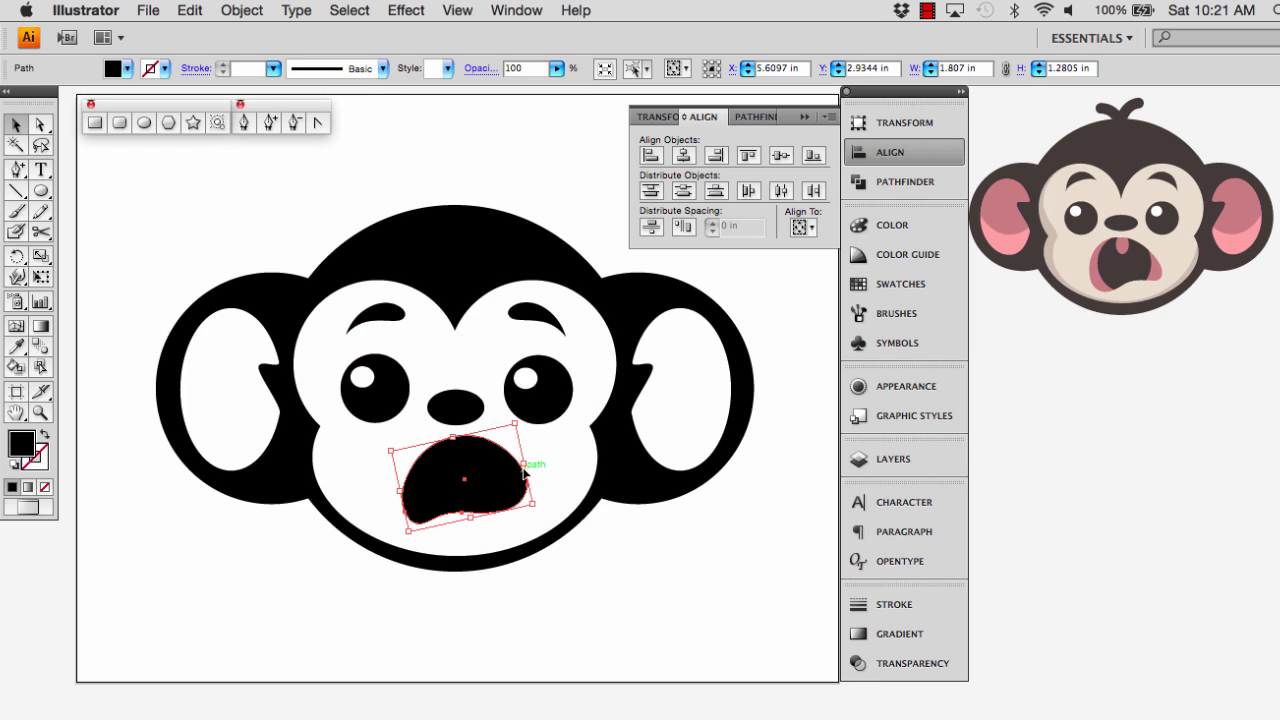
pyautogui.moveTo(522, 466); pyautogui.dragTo(517, 464)
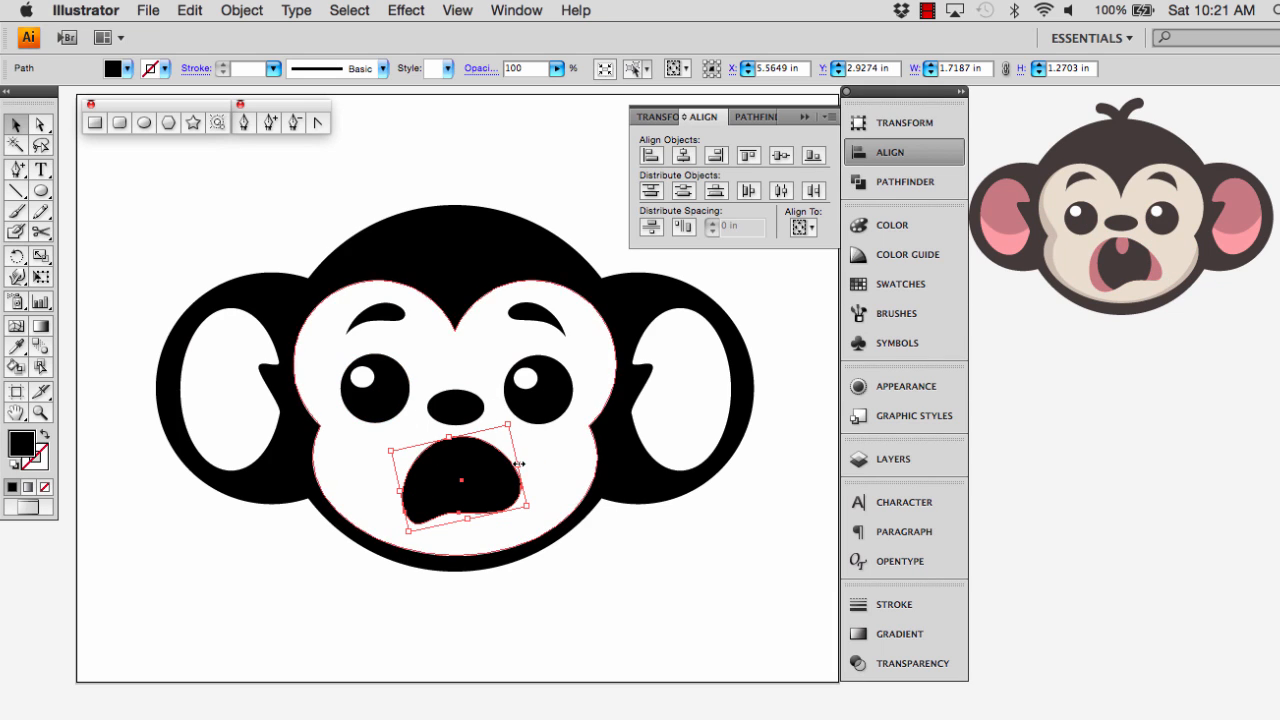
pyautogui.moveTo(519, 465); pyautogui.dragTo(515, 465)
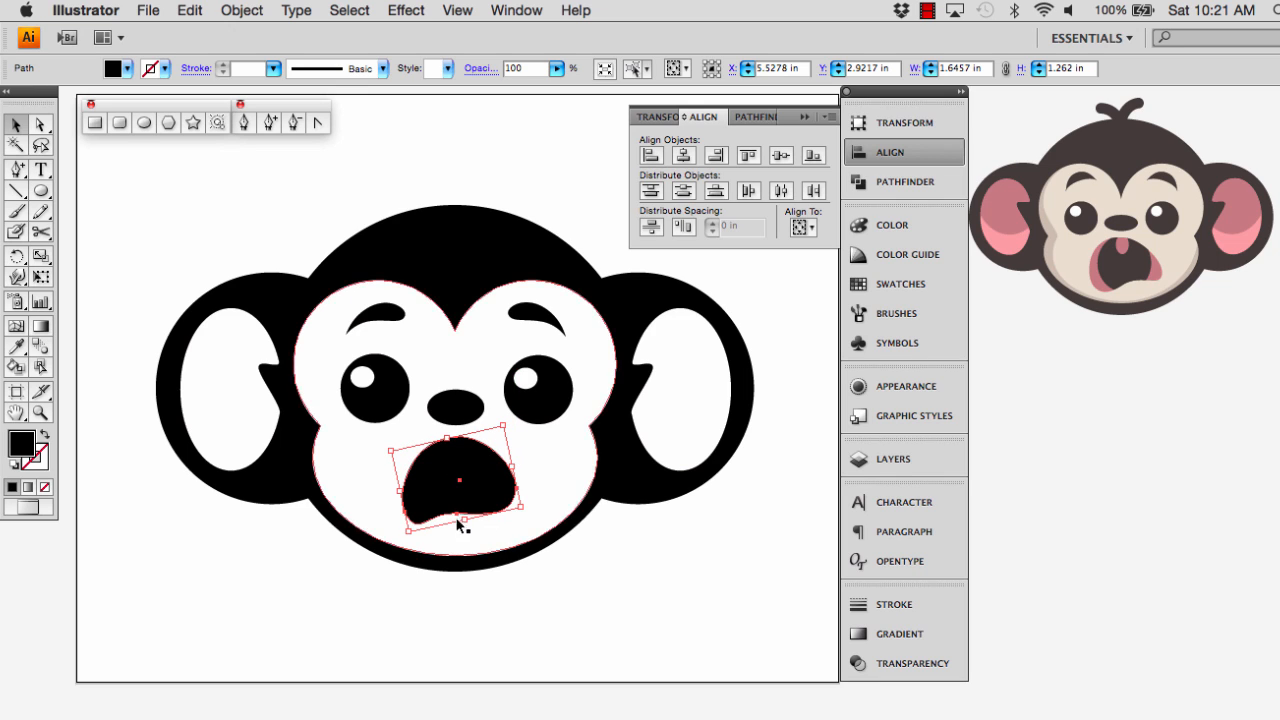
pyautogui.click(434, 640)
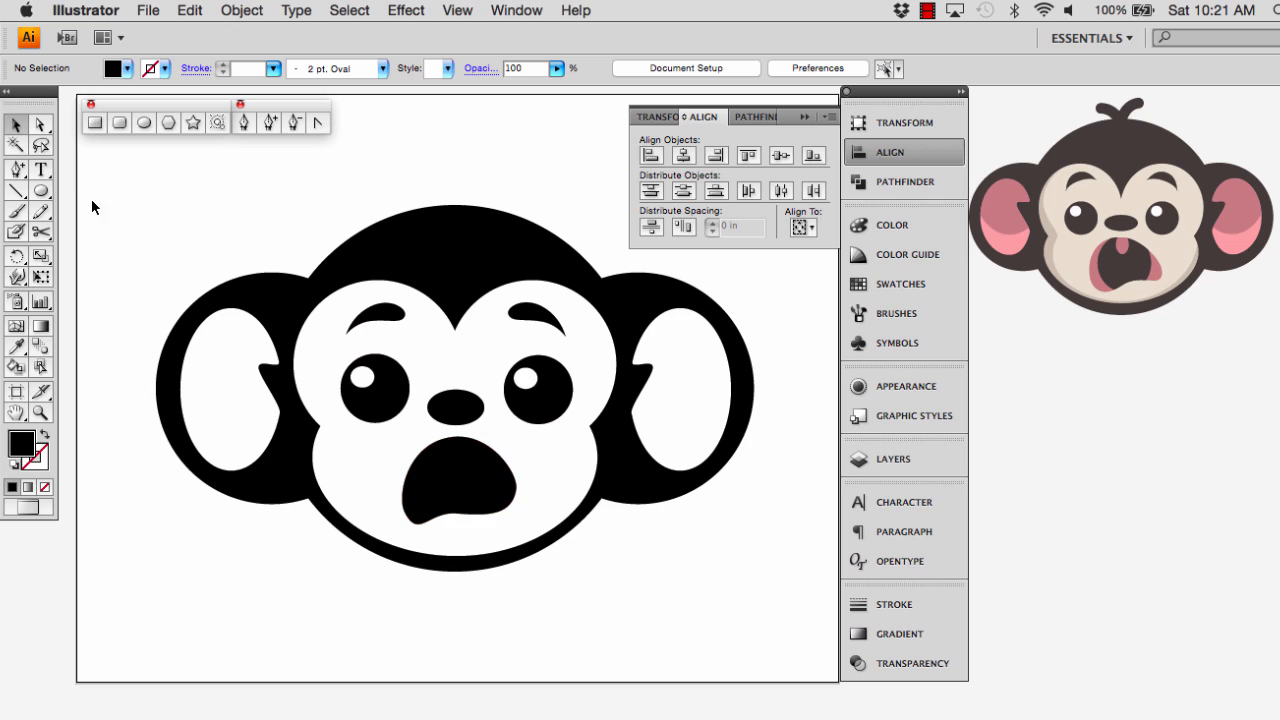
# Draw a tall black ellipse about 1.19 × 1.34 in over the middle of the mouth
pyautogui.click(41, 190)
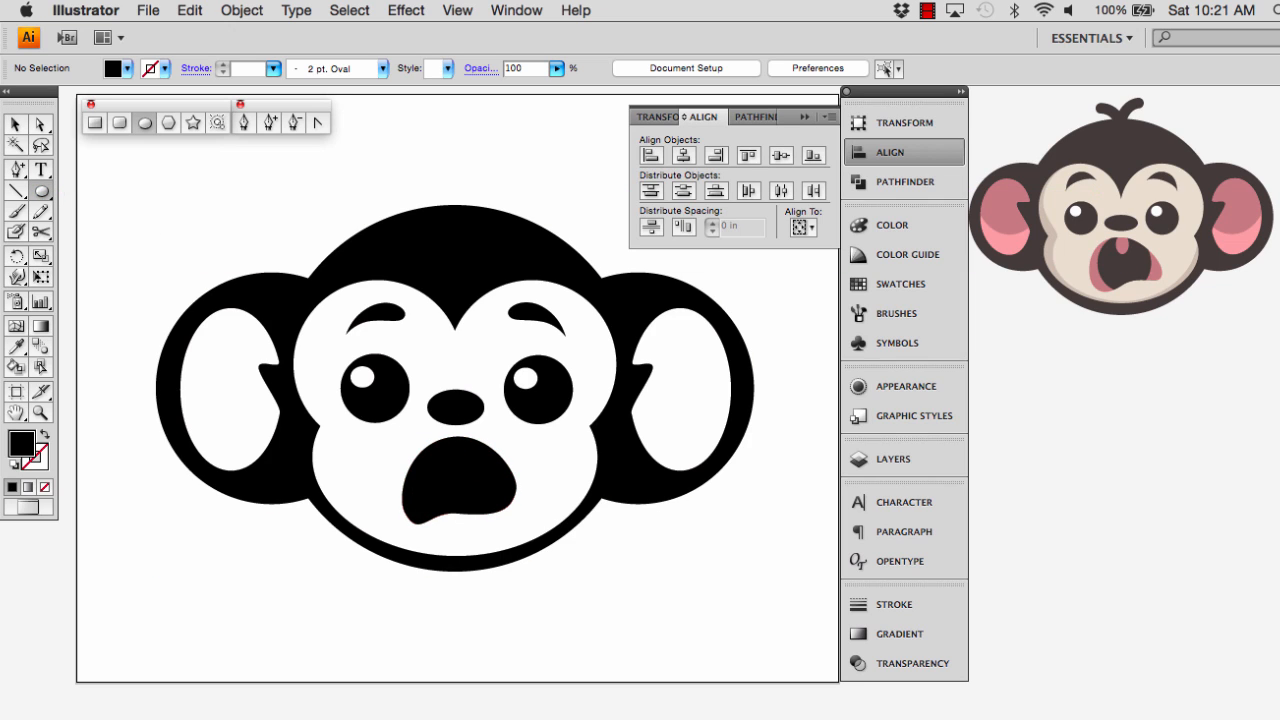
pyautogui.moveTo(415, 432); pyautogui.dragTo(498, 527)
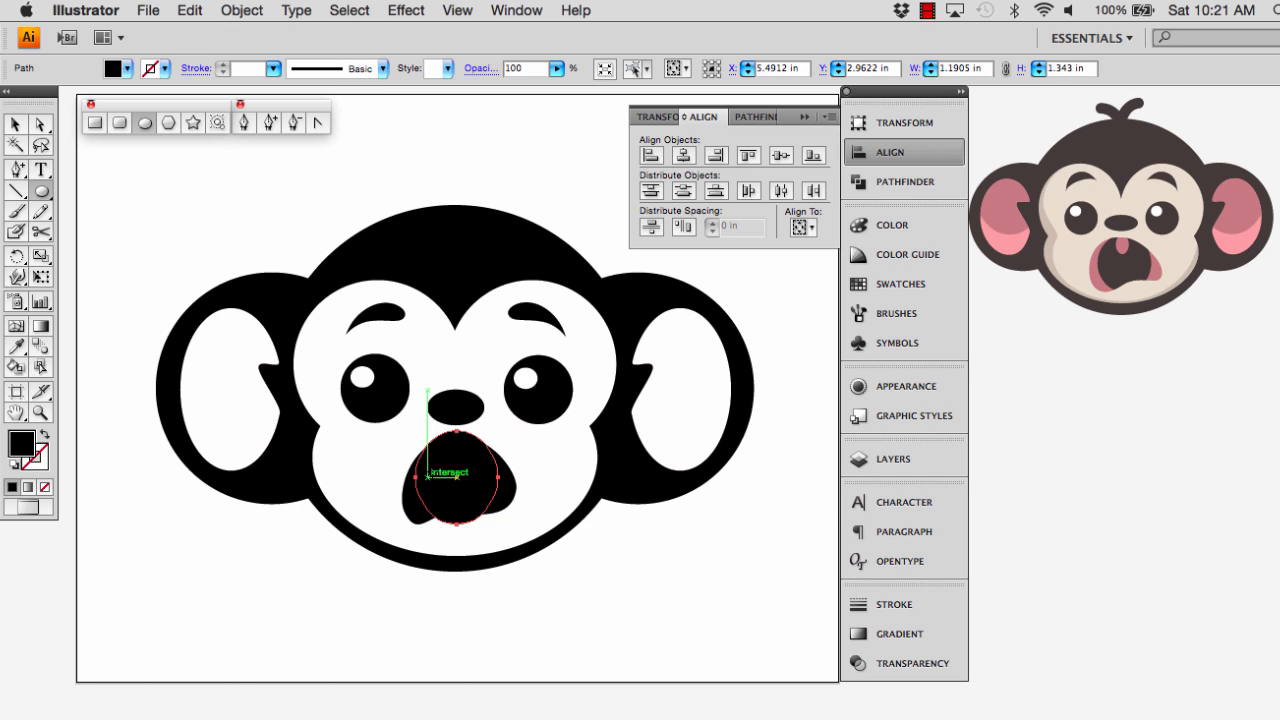
pyautogui.click(15, 124)
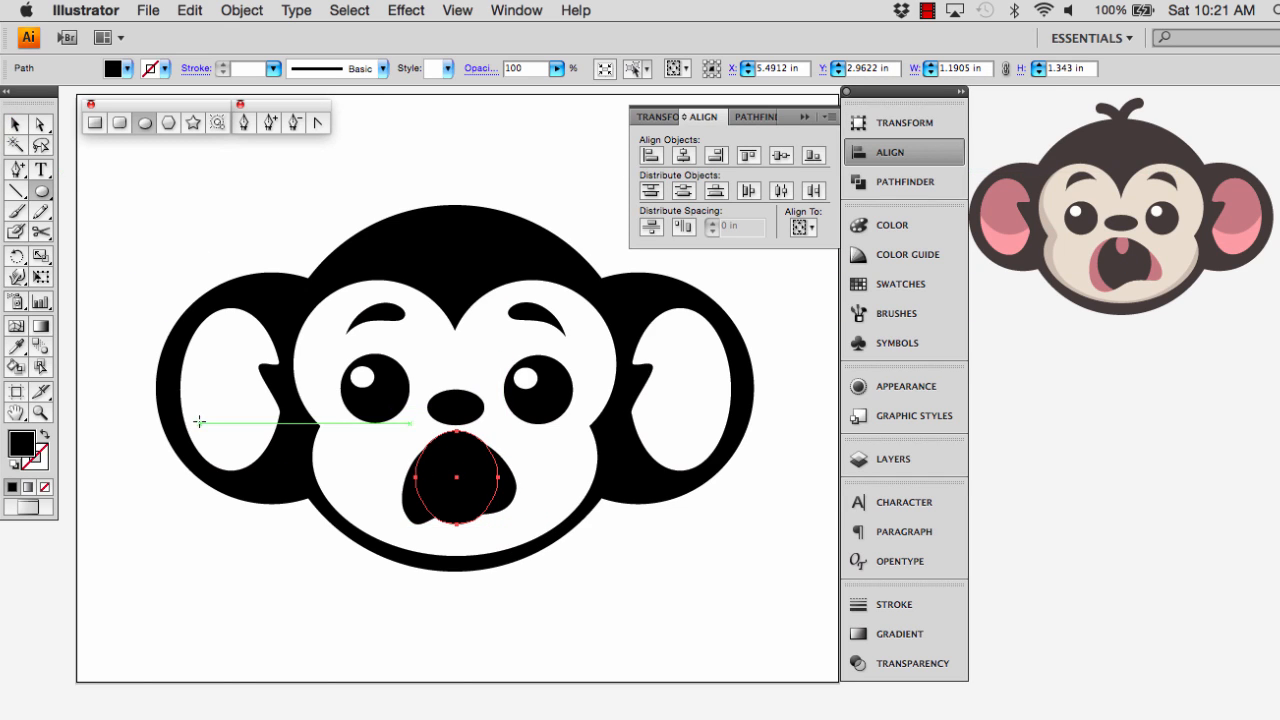
# Copy the mouth shape and paste the duplicate in front of the original
pyautogui.click(407, 500)
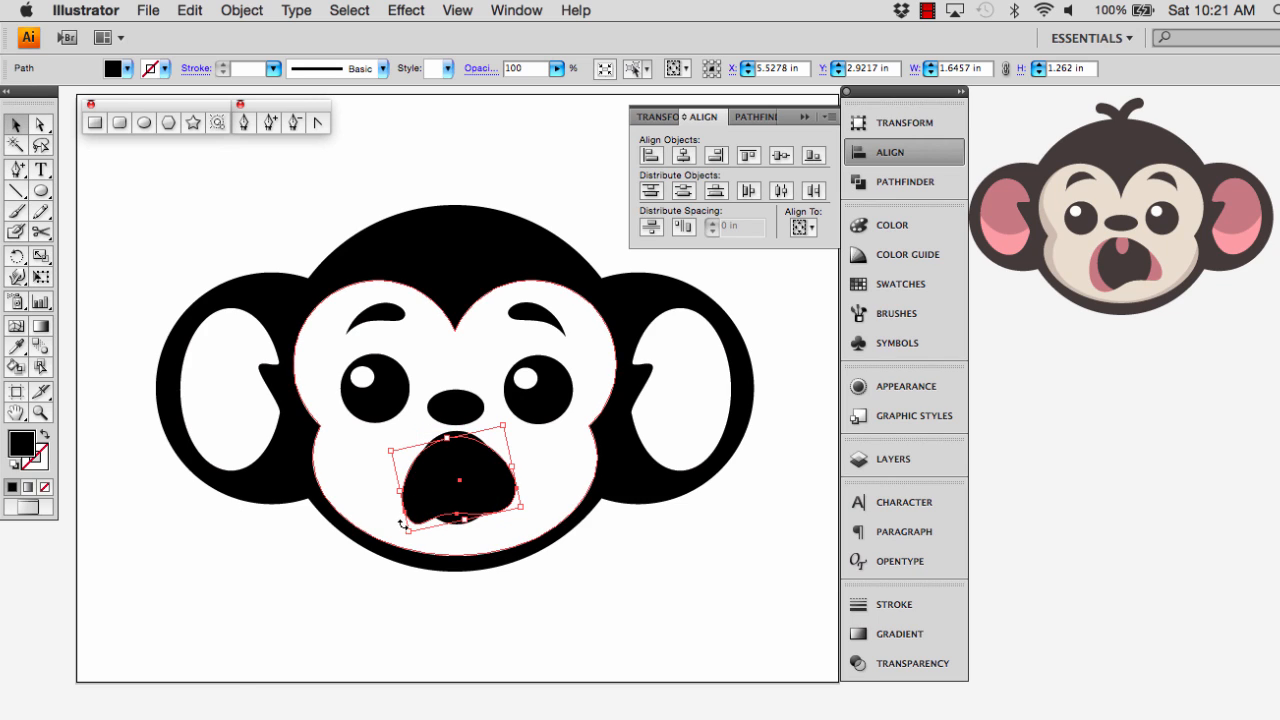
pyautogui.press('super+c')
pyautogui.click(203, 12)
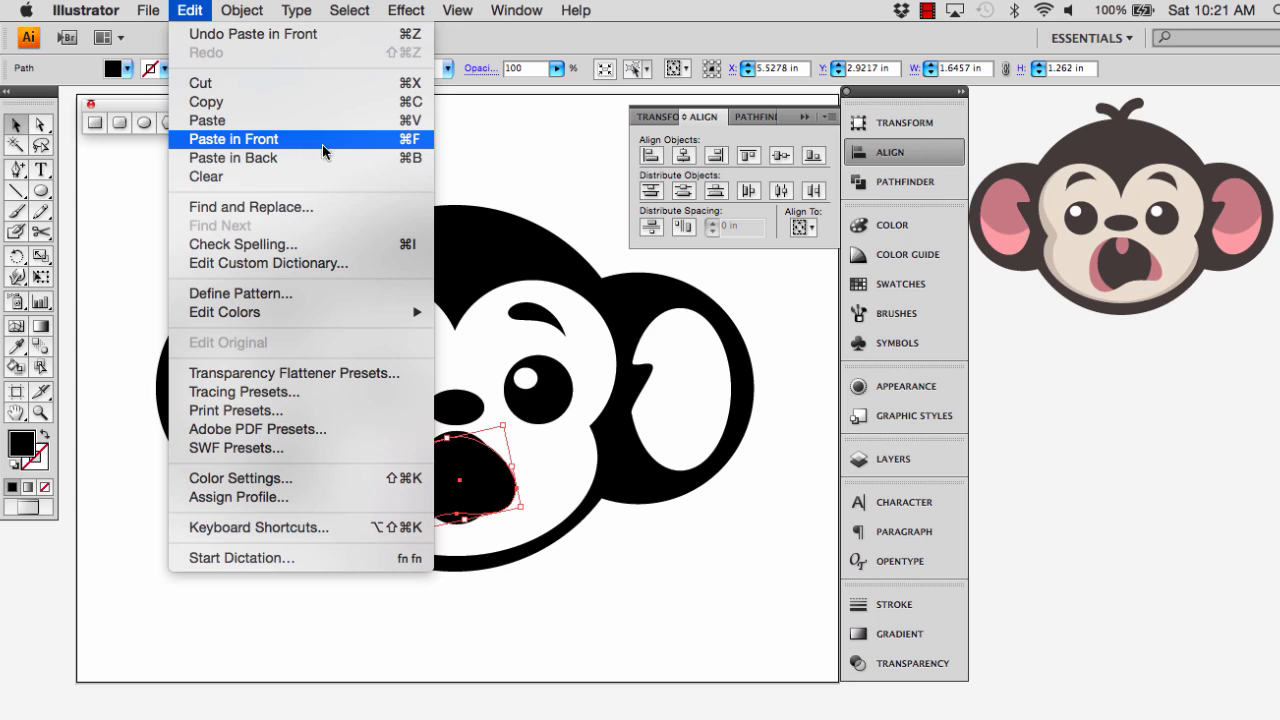
# Subtract the tall black ellipse from the duplicated mouth with Minus Front, keeping only the side pieces, and clear the selection
pyautogui.click(494, 613)
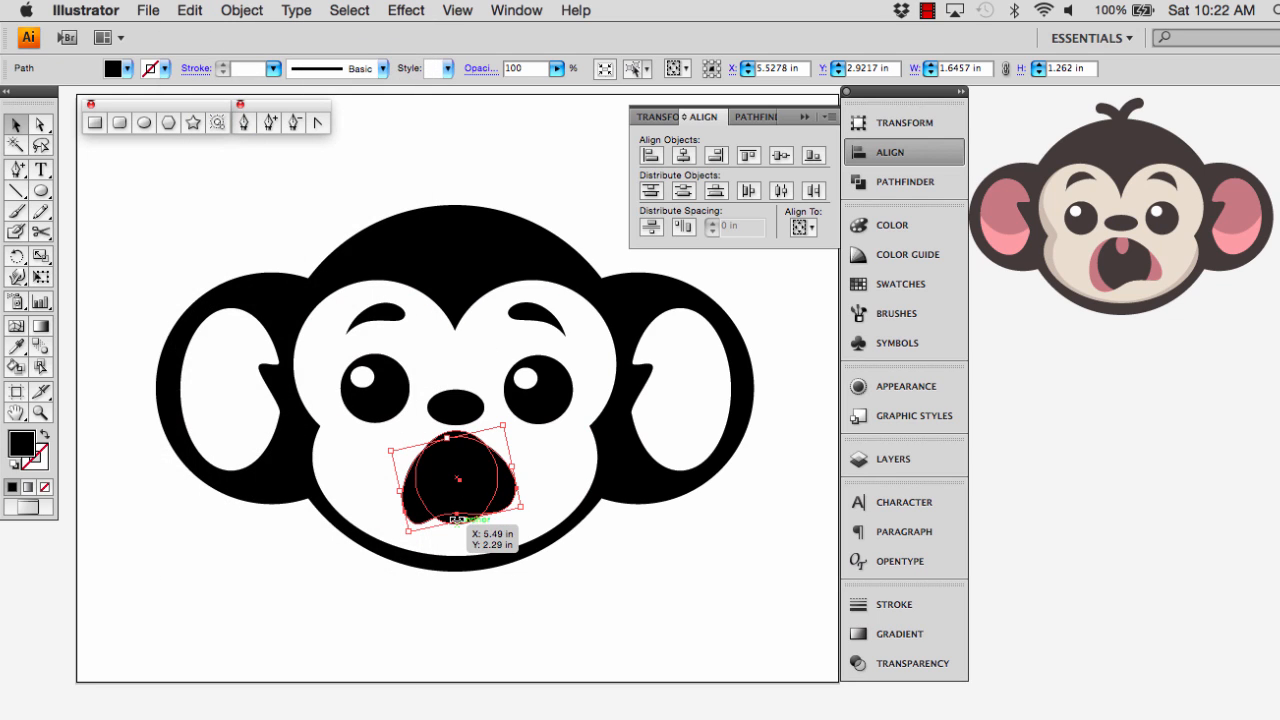
pyautogui.keyDown('shift'); pyautogui.click(477, 468); pyautogui.keyUp('shift')
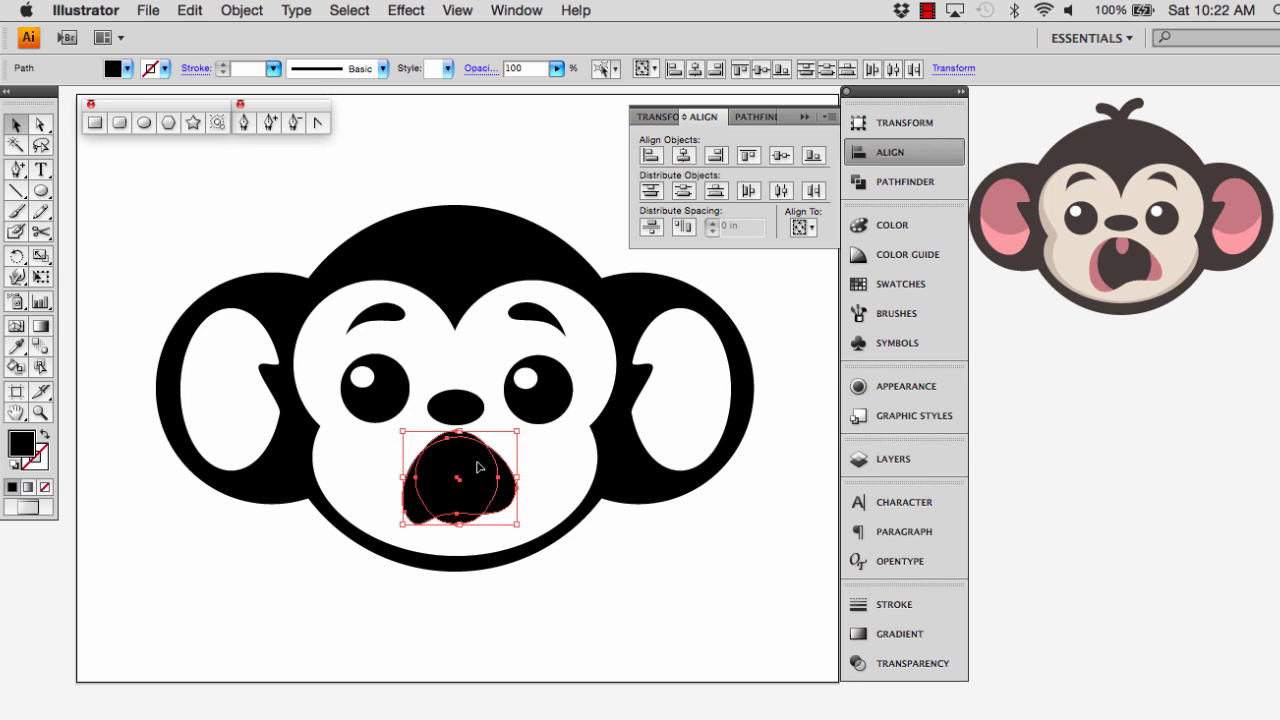
pyautogui.click(733, 118)
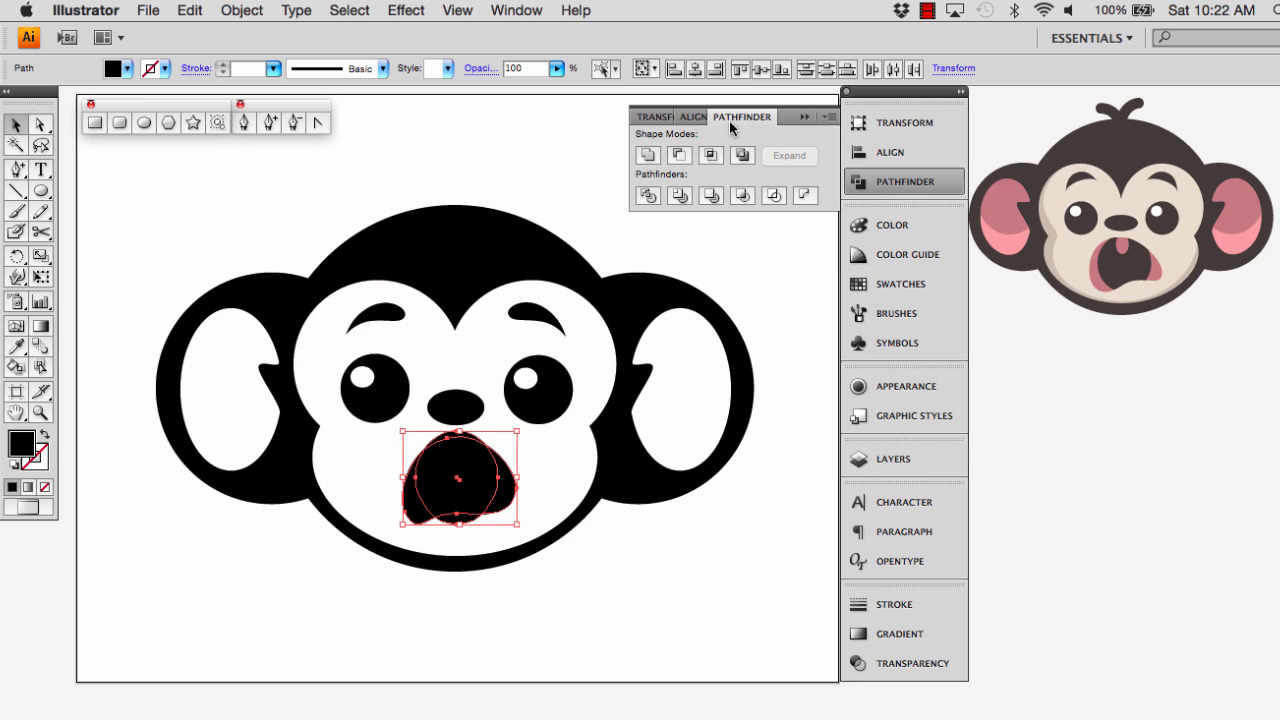
pyautogui.click(679, 157)
pyautogui.click(649, 641)
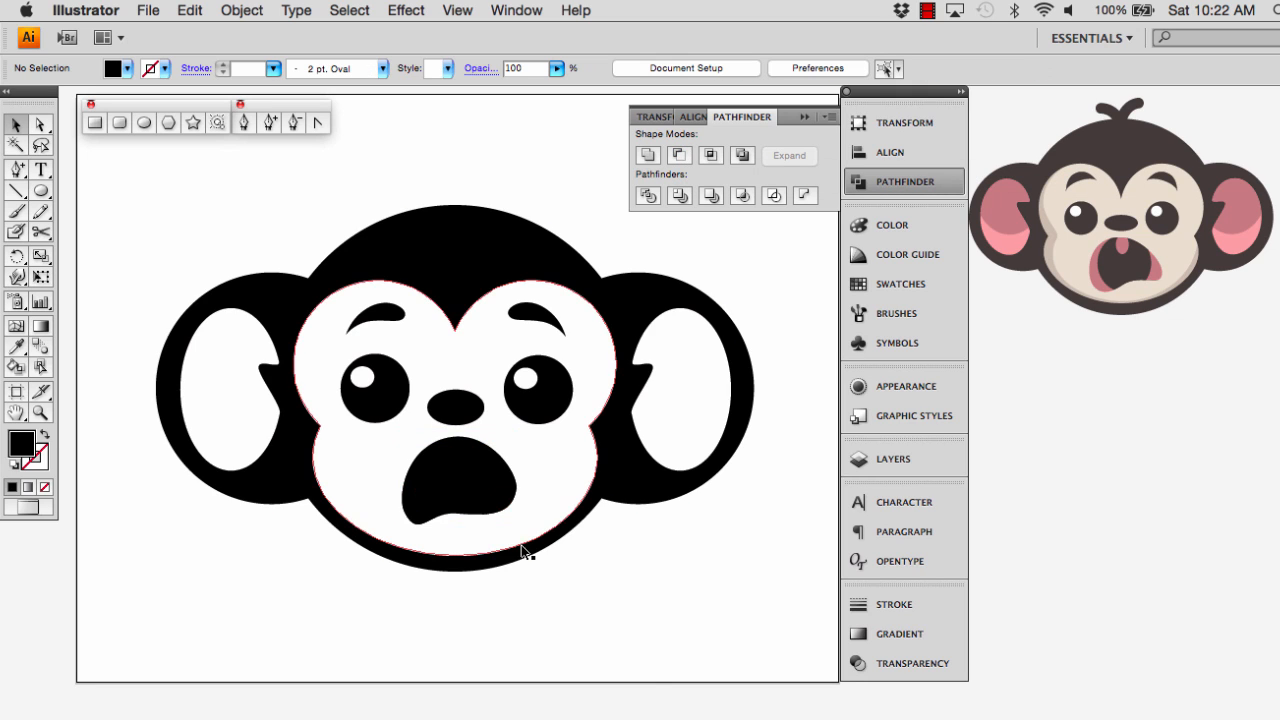
# Fill the mouth's side pieces with the dark pink sampled from the mouth corner of the reference monkey
pyautogui.click(460, 500)
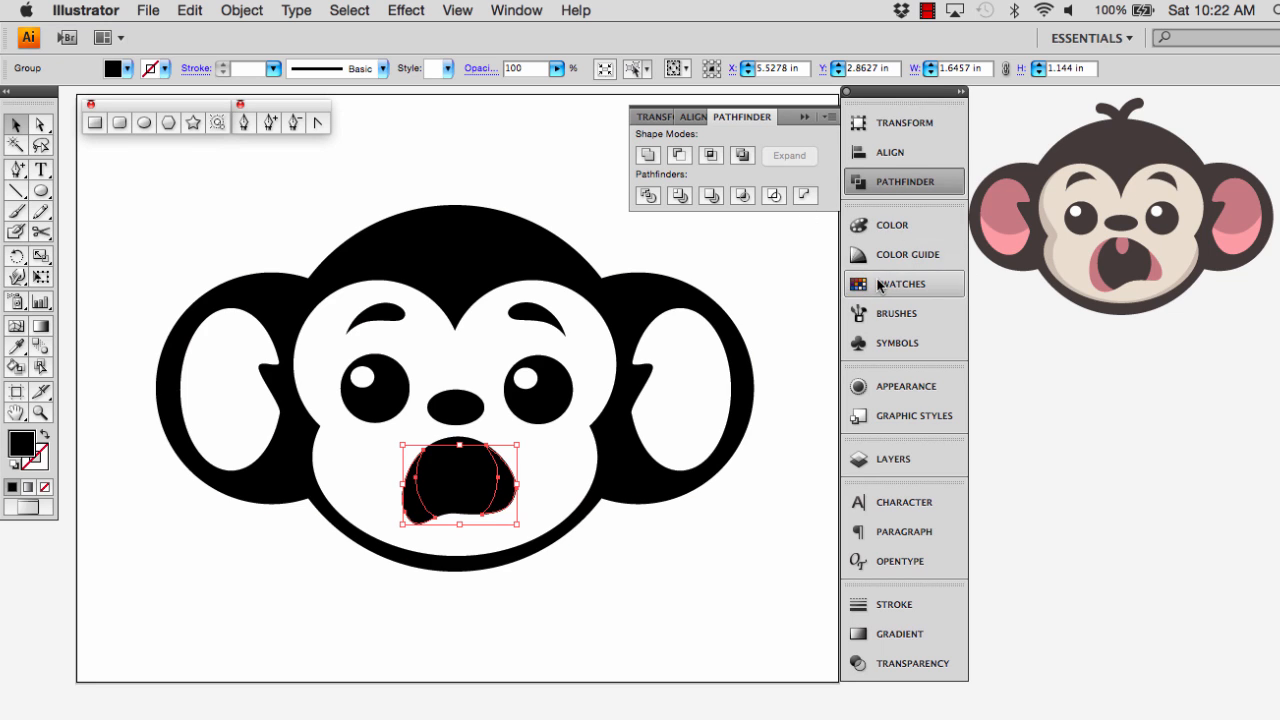
pyautogui.click(19, 348)
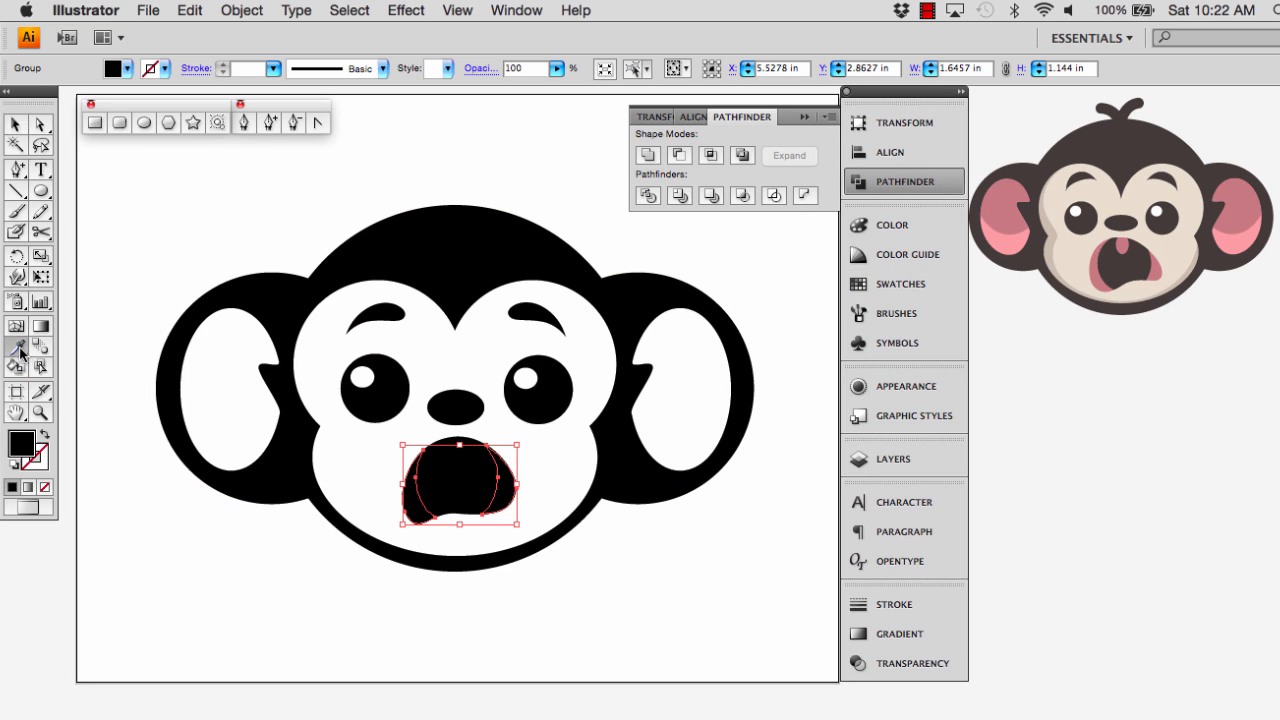
pyautogui.click(1095, 275)
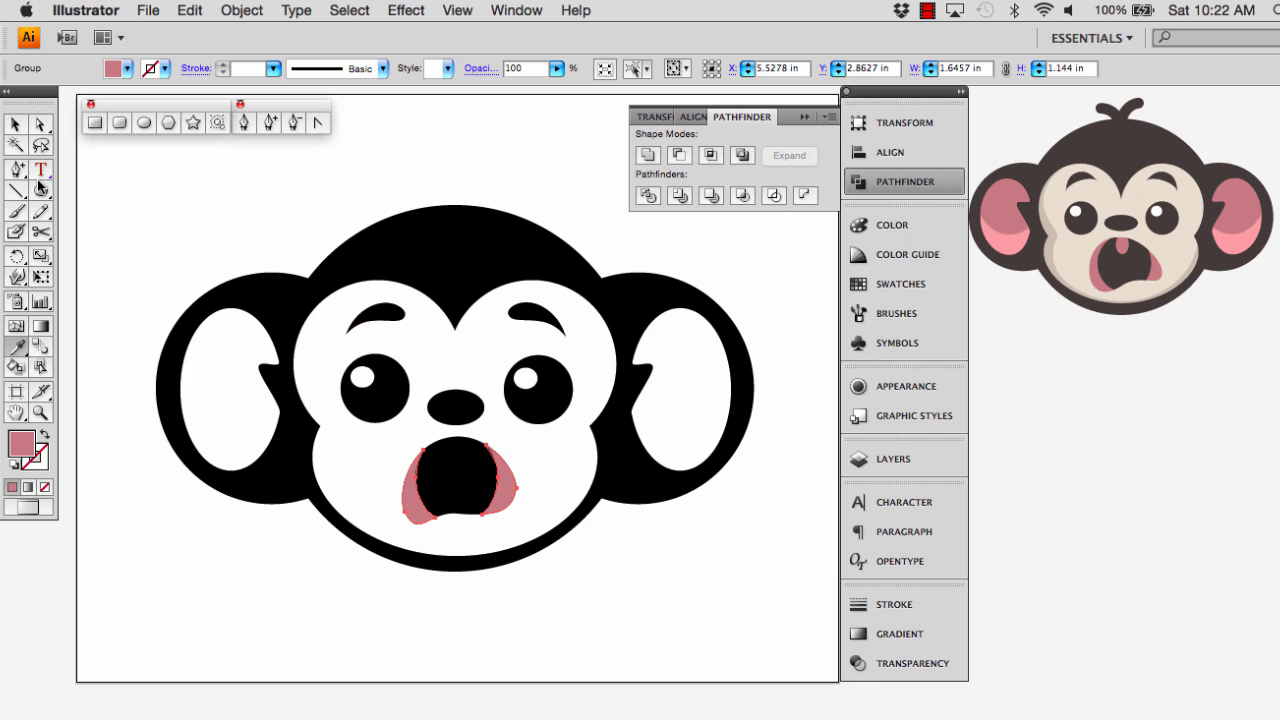
# Draw a narrow pink ellipse about 0.35 × 0.65 in, overlapping the upper middle edge of the mouth
pyautogui.click(16, 126)
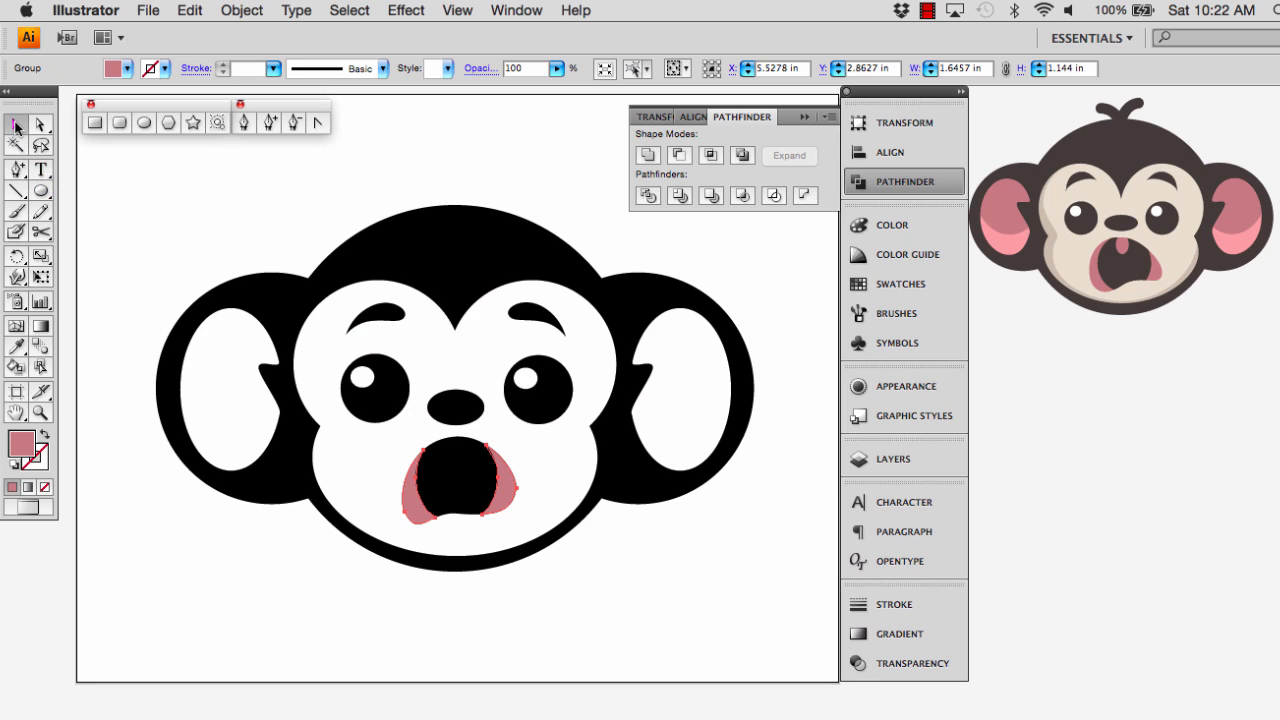
pyautogui.click(41, 193)
pyautogui.moveTo(446, 426); pyautogui.dragTo(474, 470)
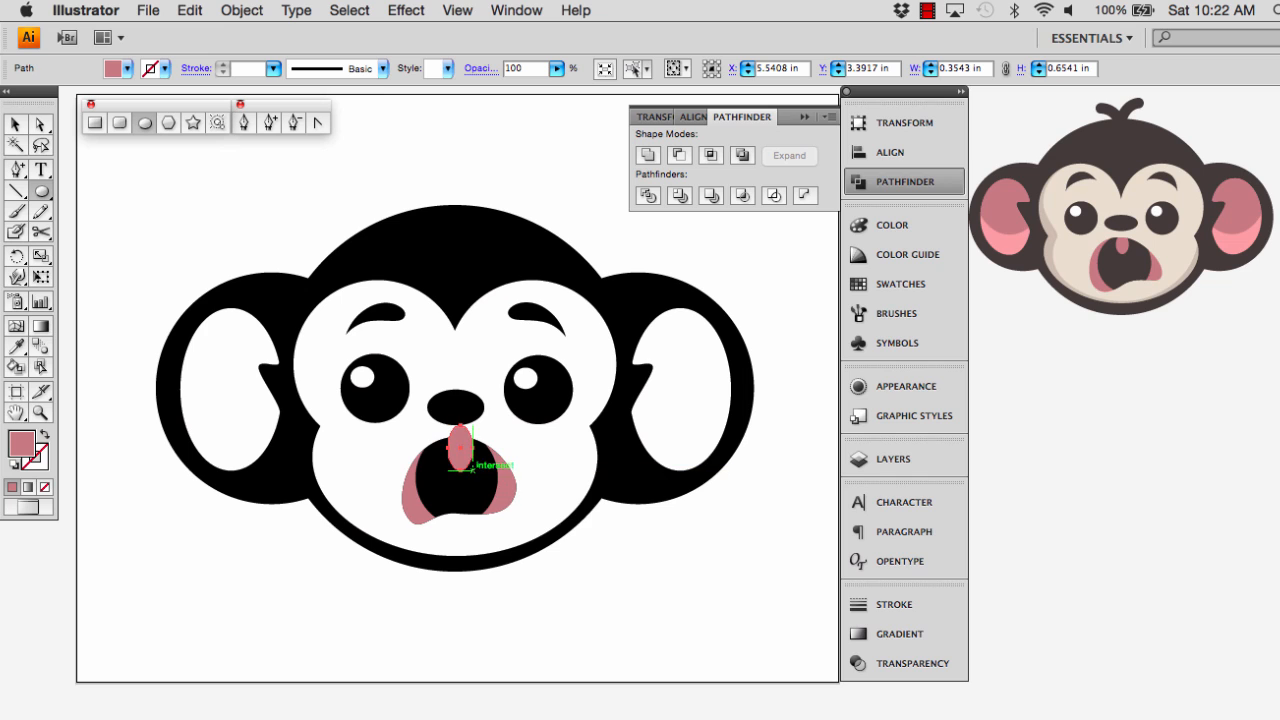
# Warp the pink ellipse into a teardrop using Bulge with 1% horizontal bend and 42% vertical distortion, and expand its appearance
pyautogui.click(406, 10)
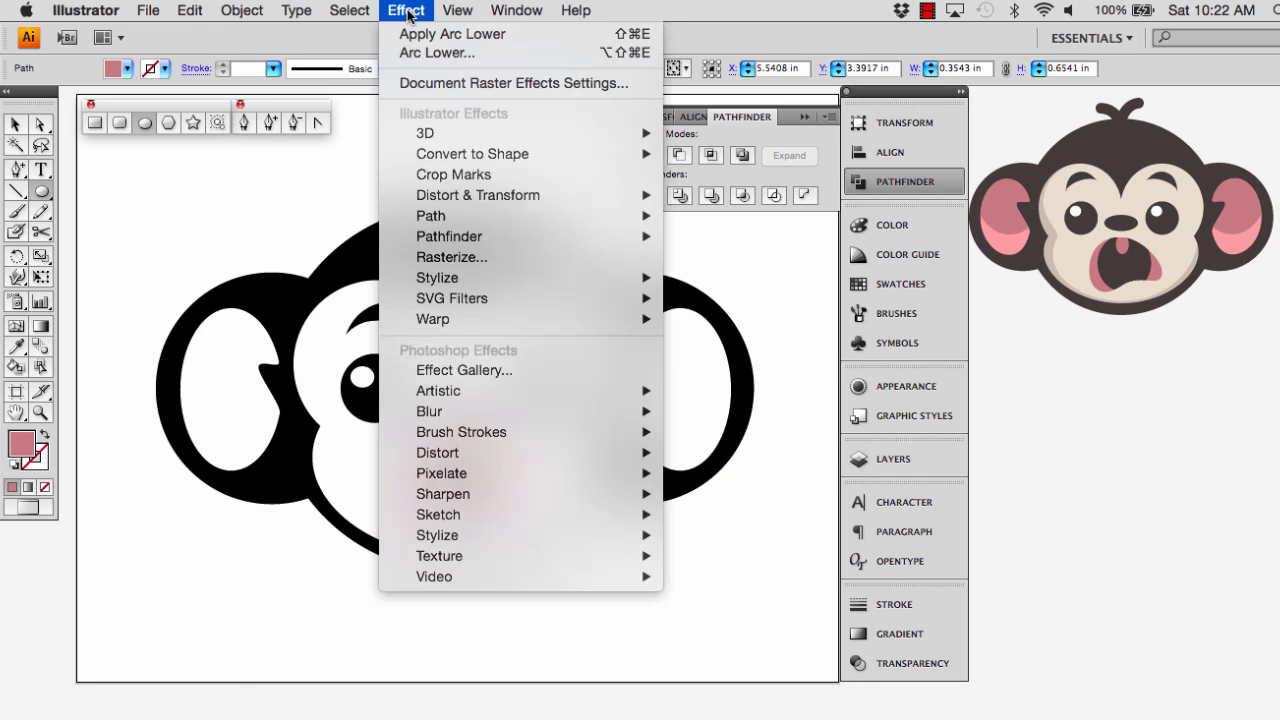
pyautogui.moveTo(452, 319)
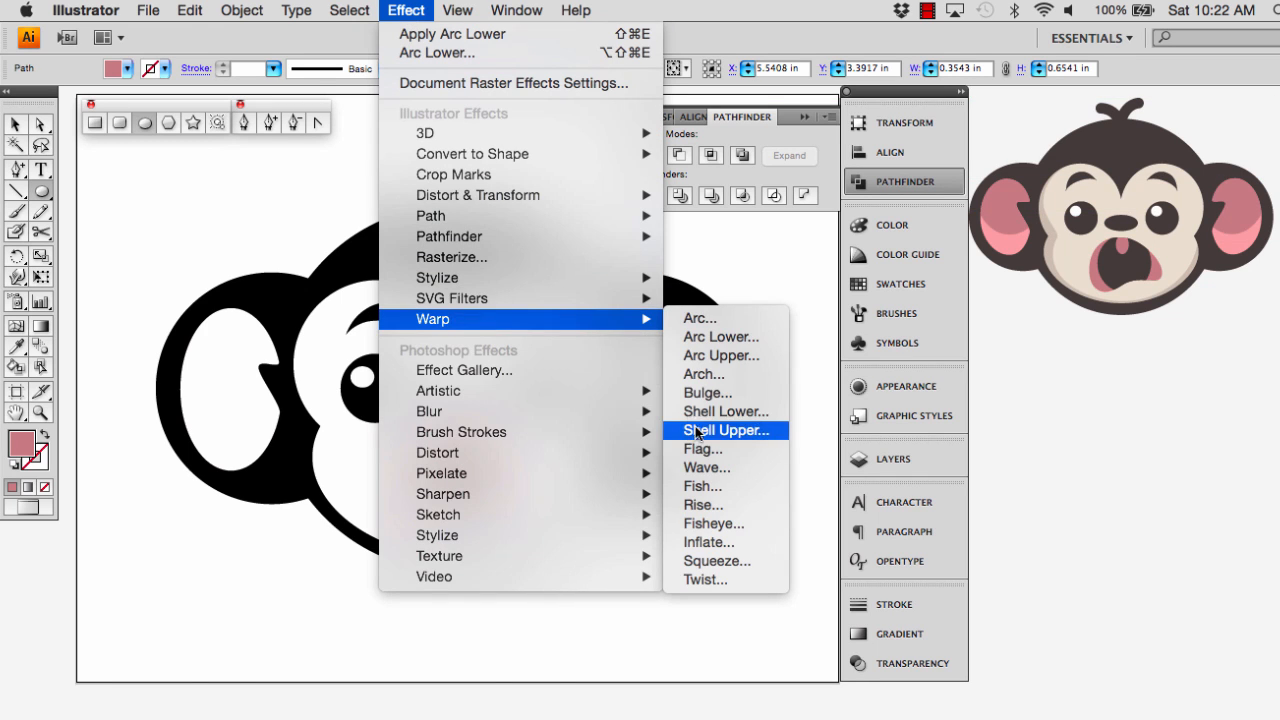
pyautogui.click(708, 393)
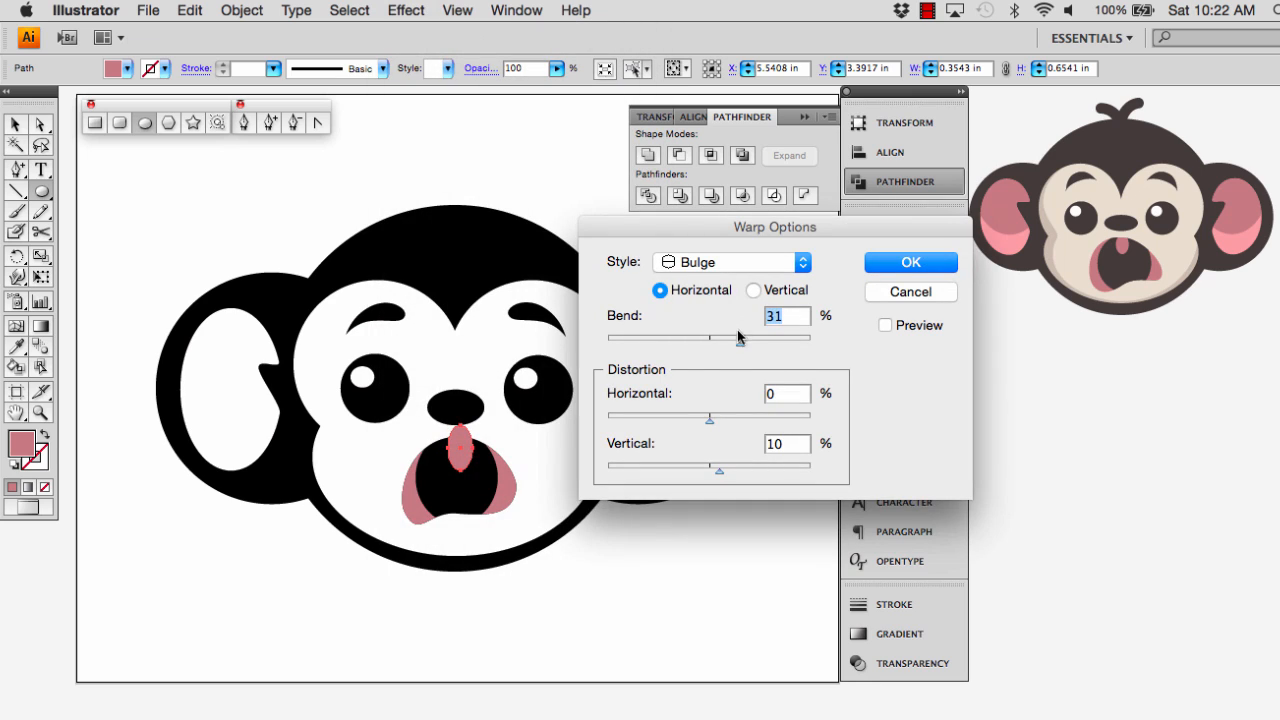
pyautogui.moveTo(738, 342); pyautogui.dragTo(711, 350)
pyautogui.click(885, 324)
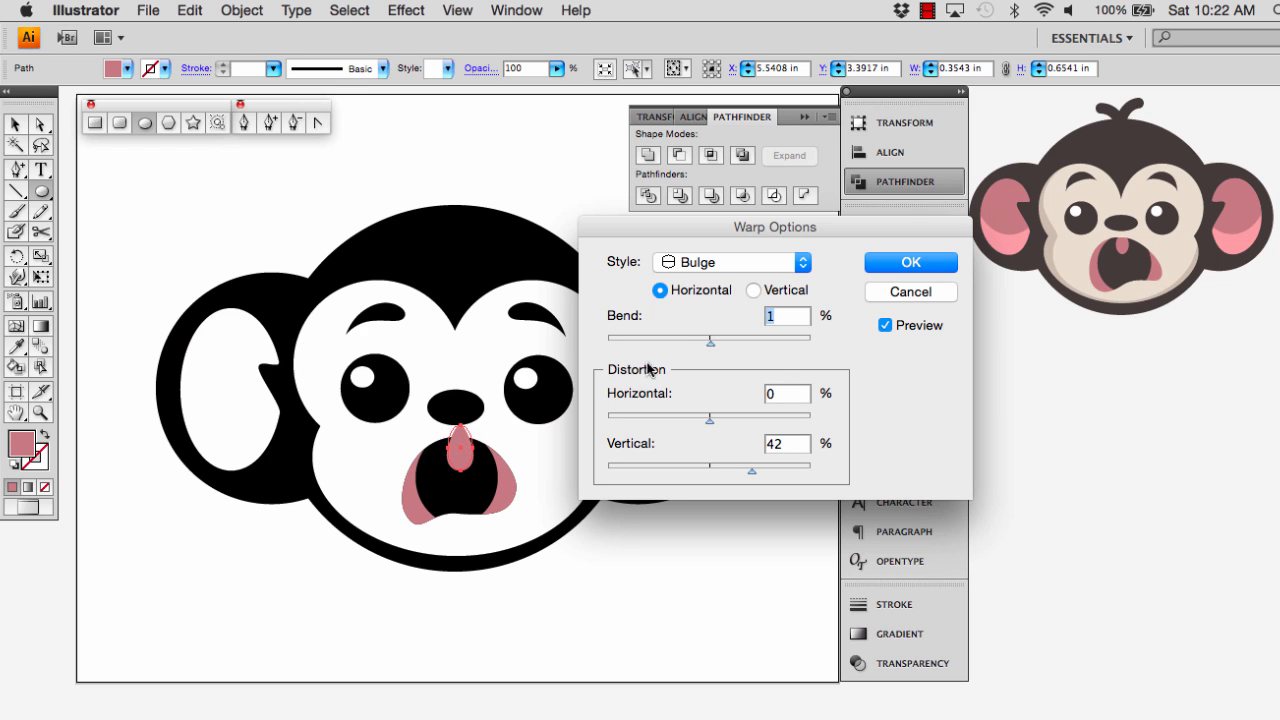
pyautogui.click(940, 262)
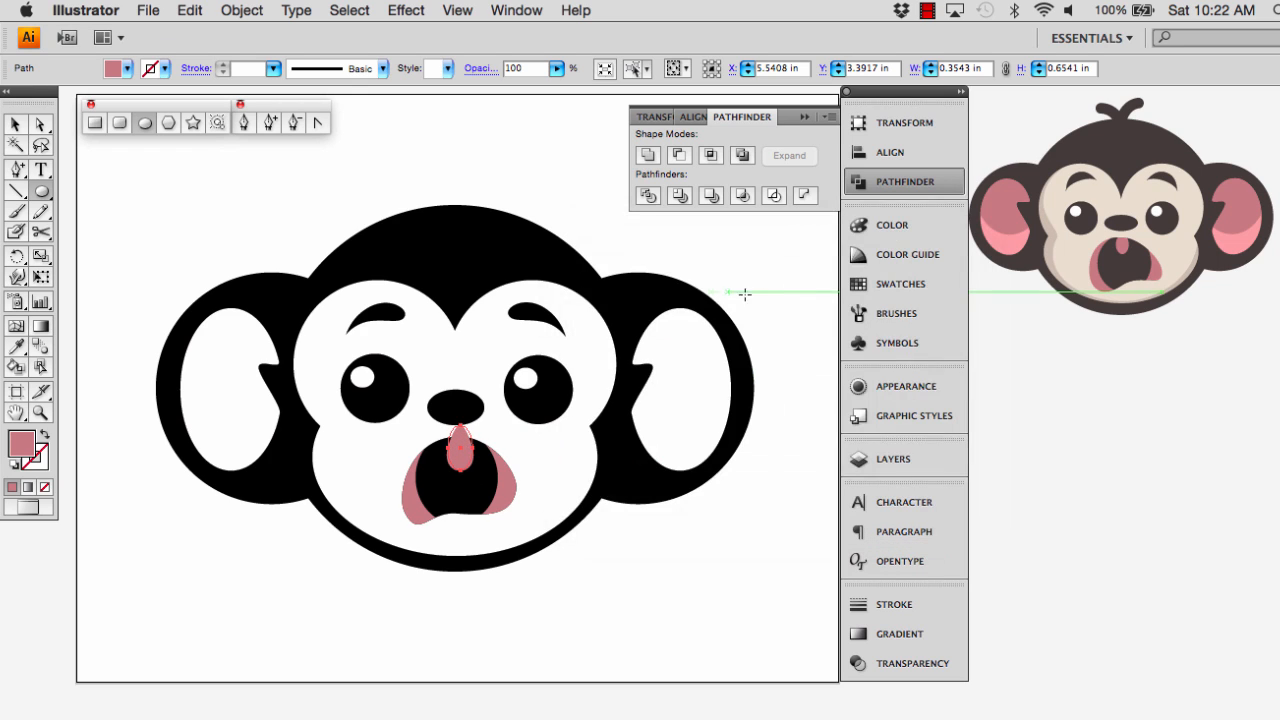
pyautogui.click(241, 12)
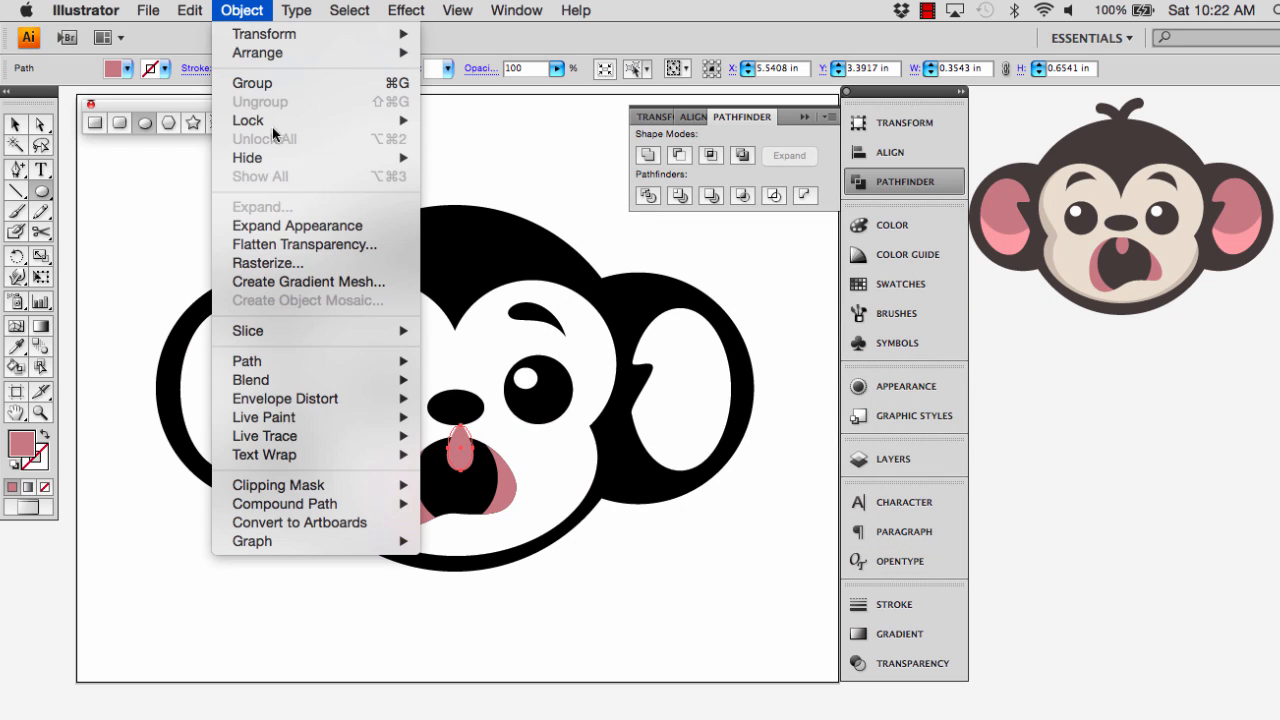
pyautogui.click(266, 227)
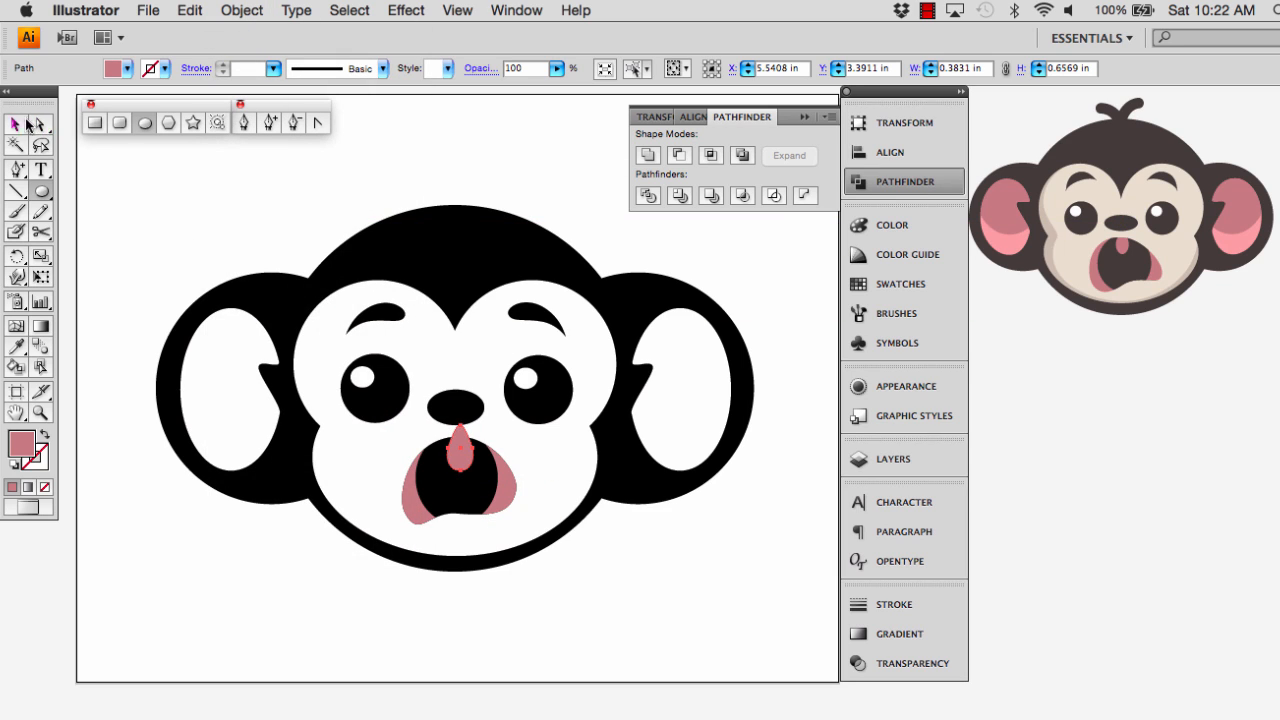
# Duplicate the black mouth shape in place, keeping the copy selected with its bounding box shown
pyautogui.click(16, 124)
pyautogui.click(456, 499)
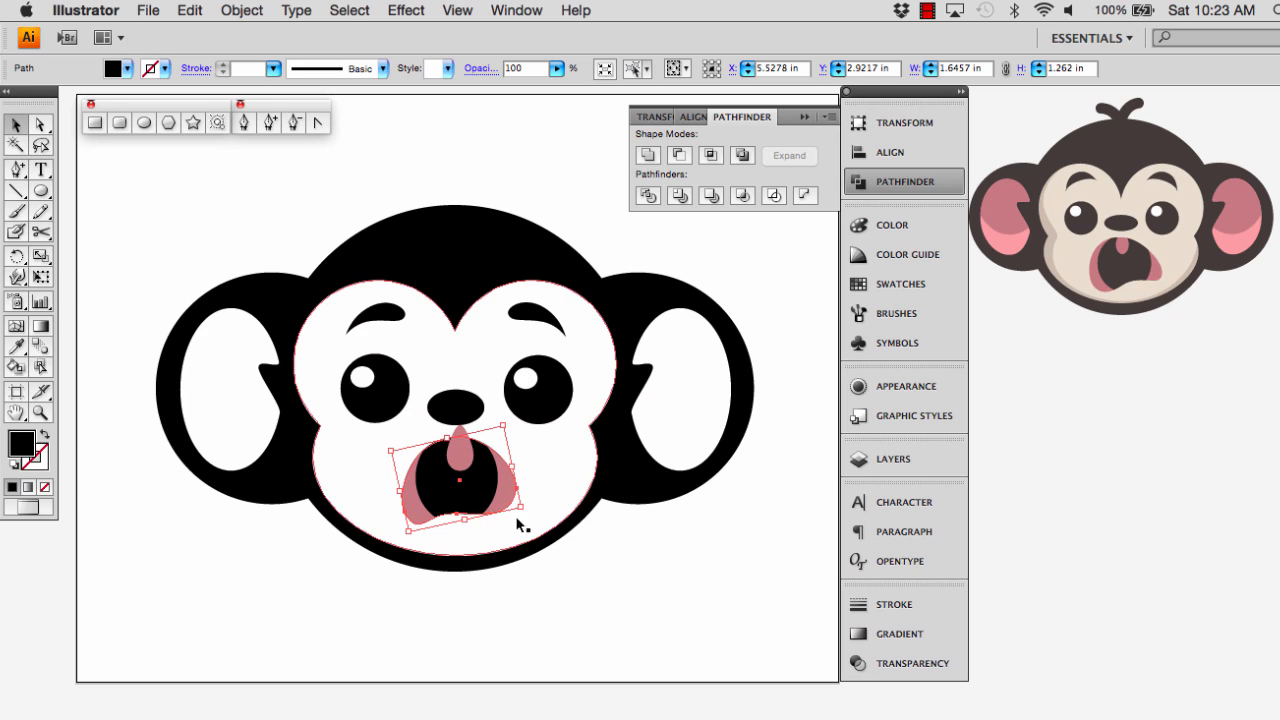
pyautogui.press('super+shift+b')
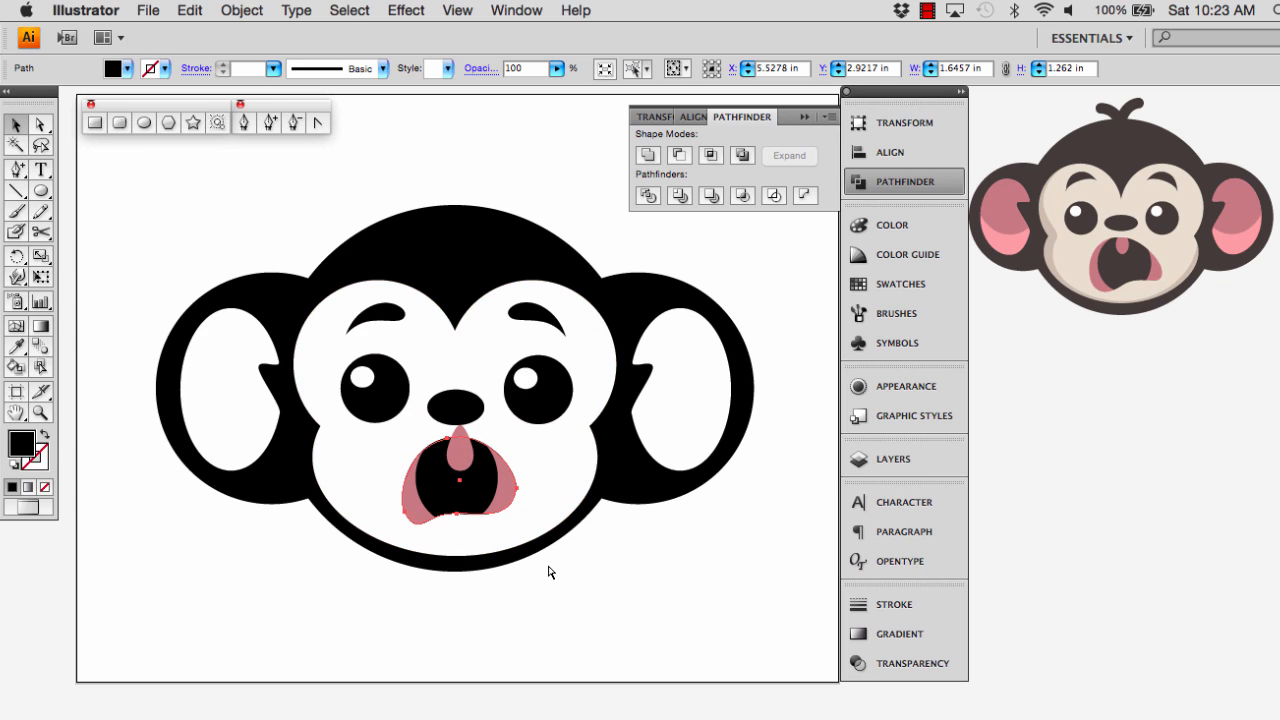
pyautogui.press('super+shift+b')
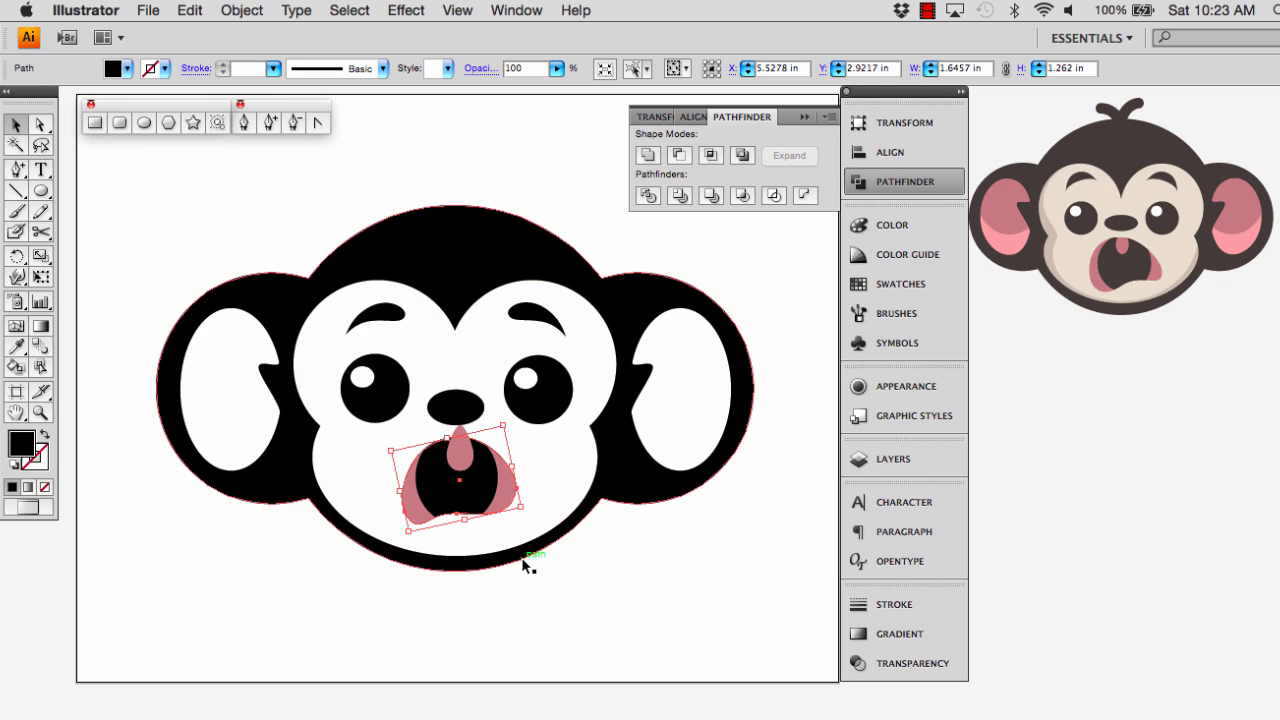
# Intersect the pink teardrop with the mouth copy to trim it to the mouth's upper edge, and clear the selection
pyautogui.keyDown('shift'); pyautogui.click(467, 464); pyautogui.keyUp('shift')
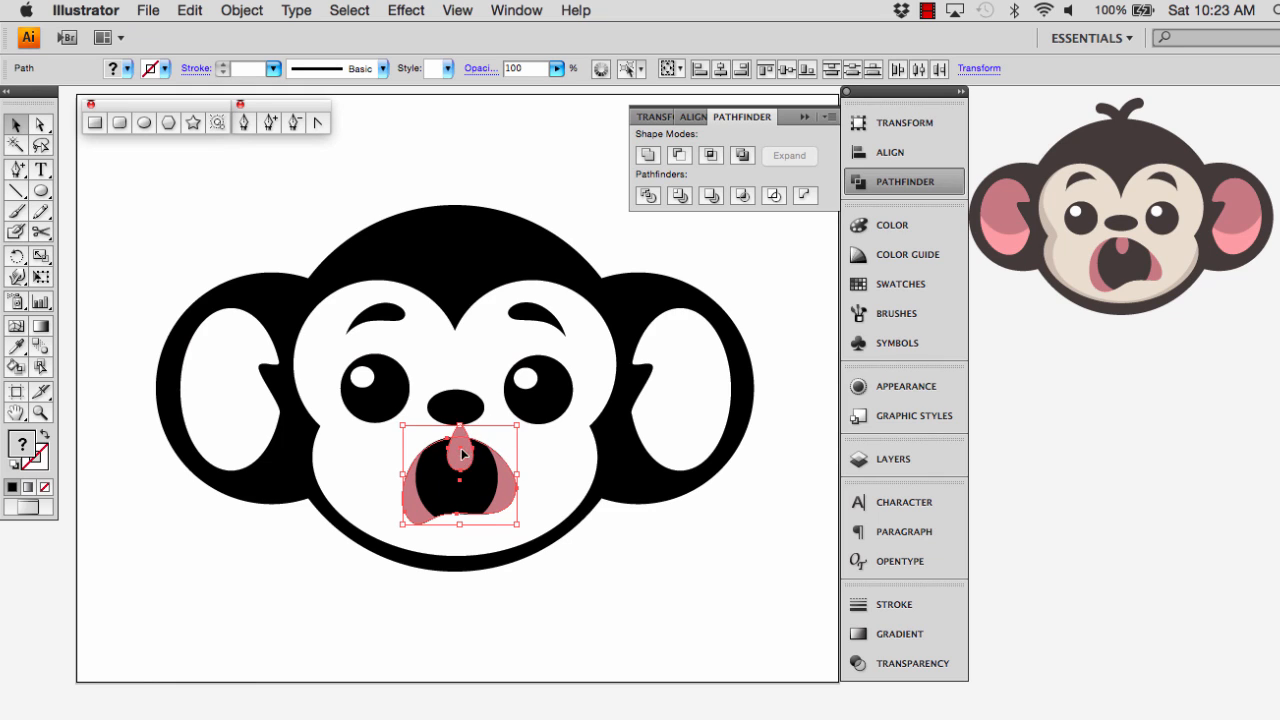
pyautogui.click(678, 157)
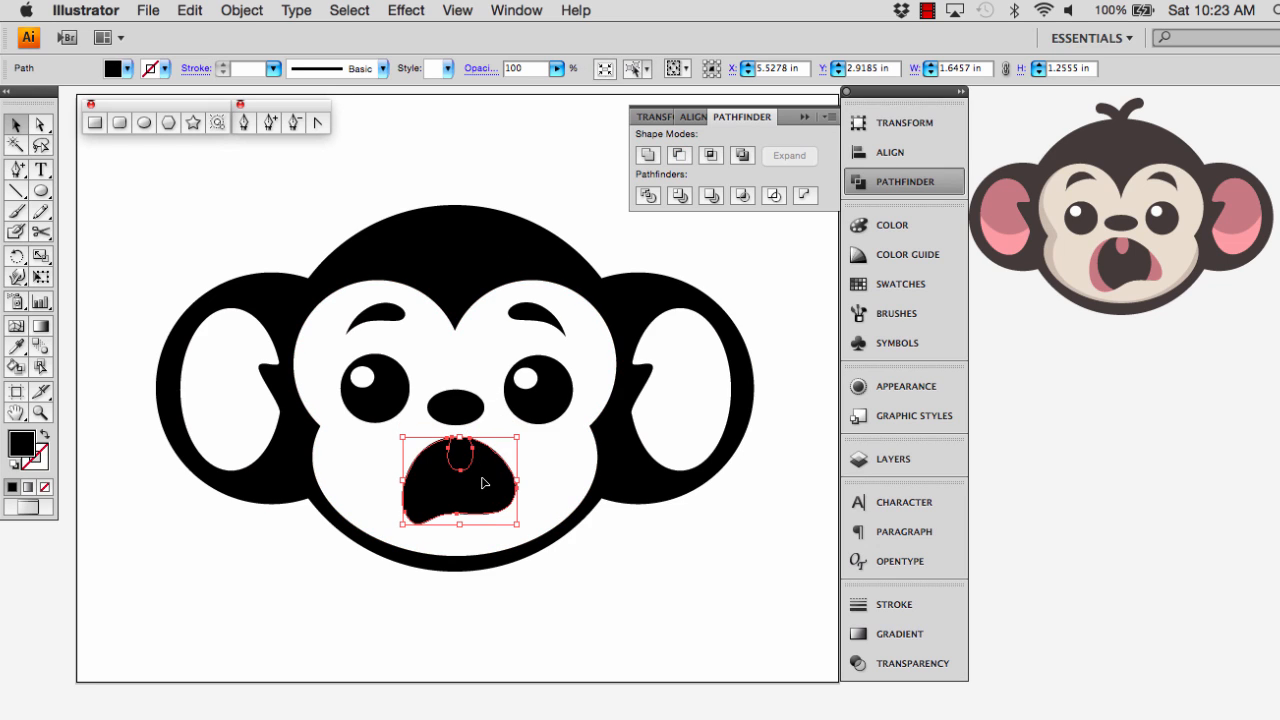
pyautogui.press('super+z')
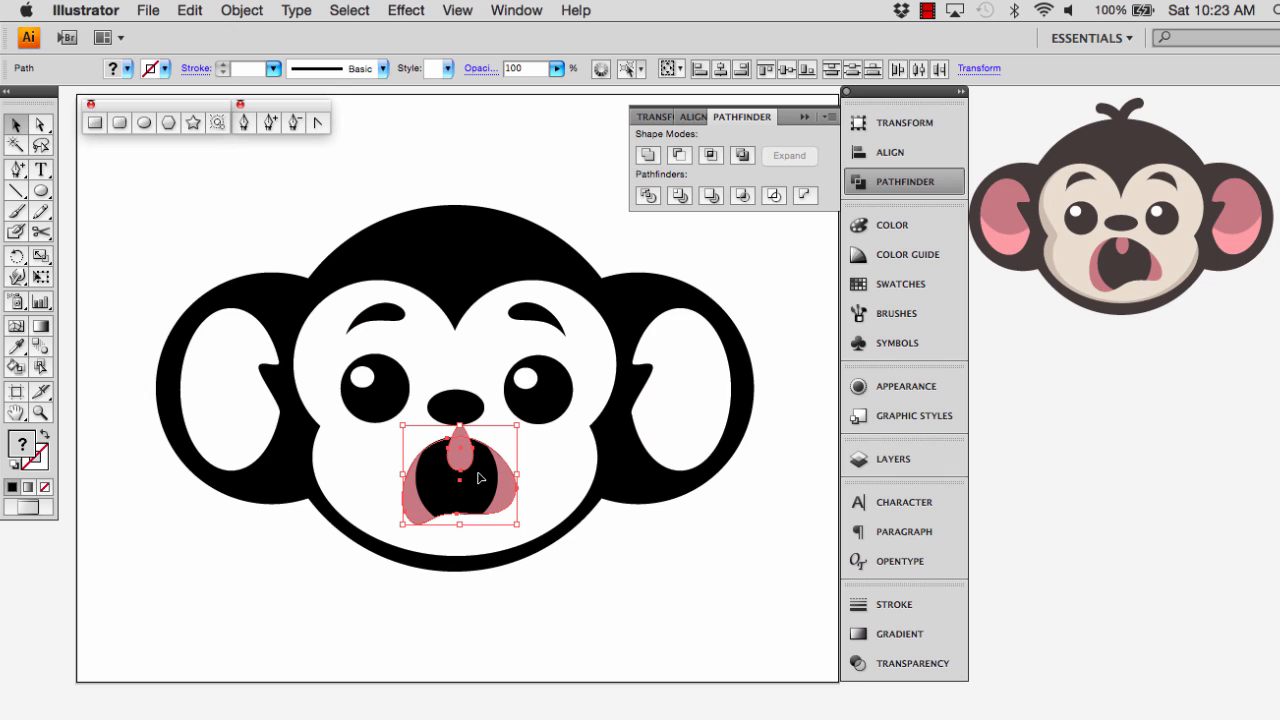
pyautogui.click(712, 162)
pyautogui.click(600, 597)
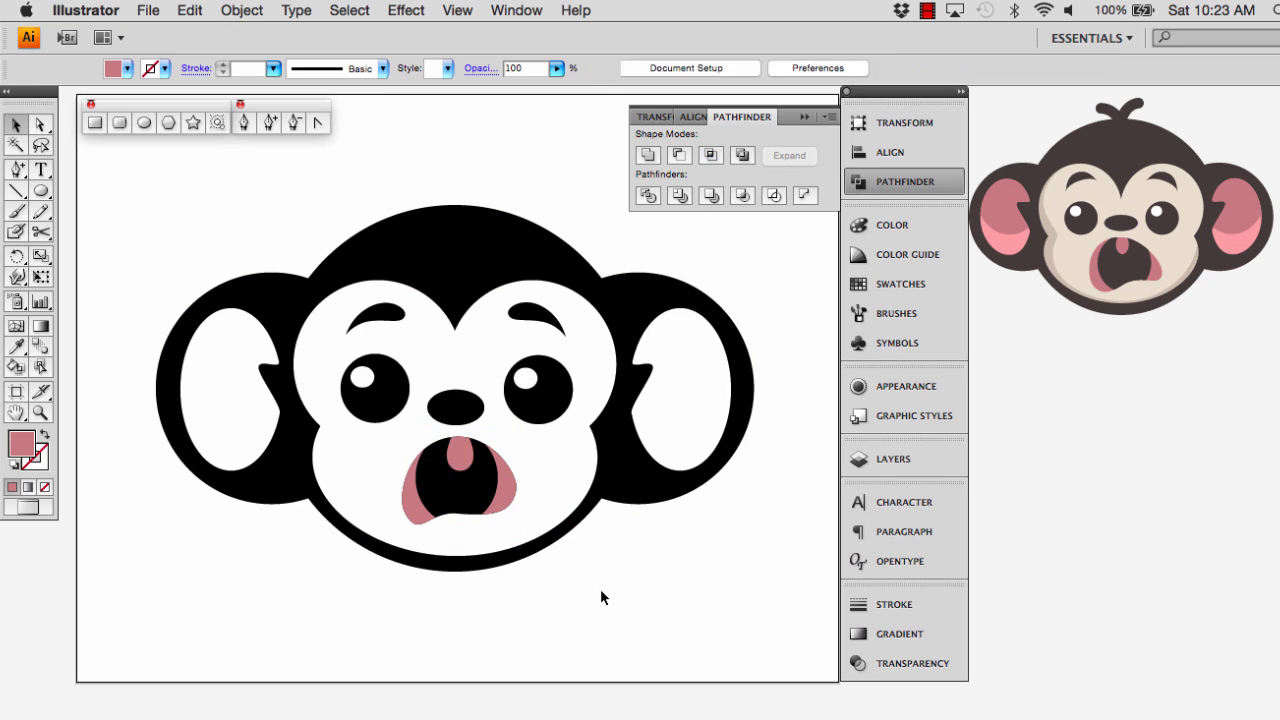
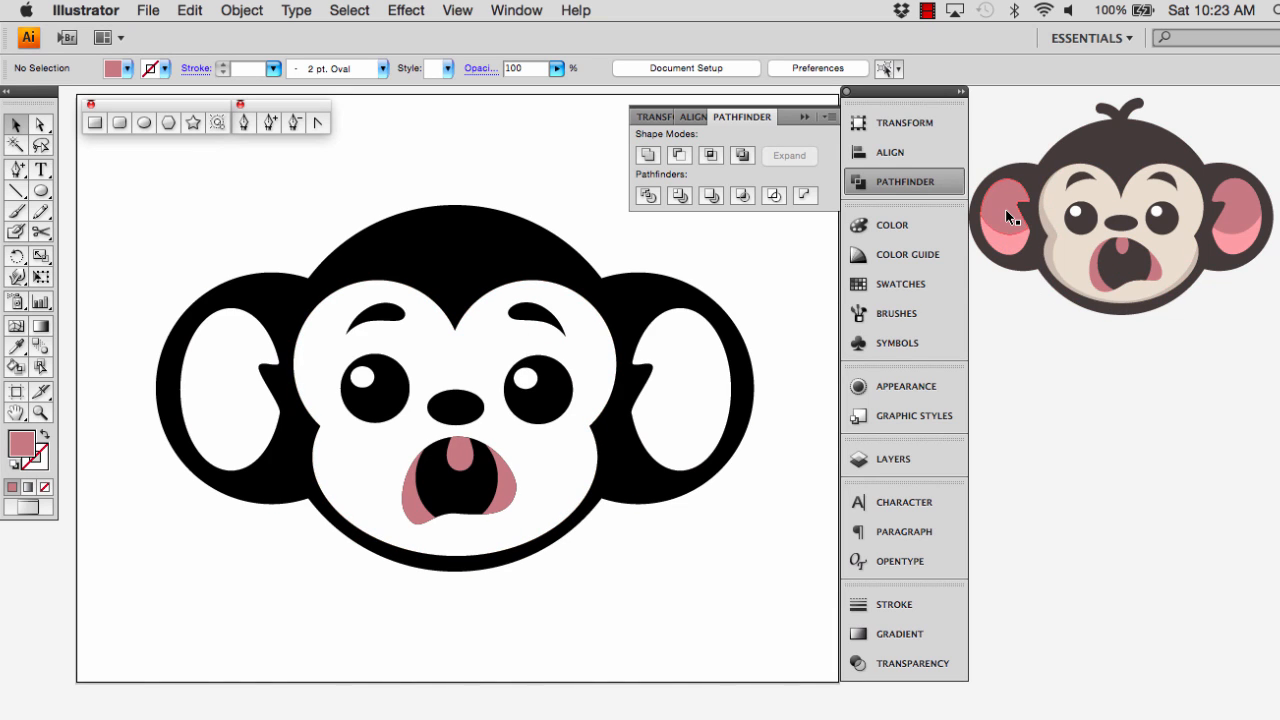
# Draw a dusky pink ellipse about 1.43 × 1.98 in over the upper part of the left inner ear, matching its width
pyautogui.click(144, 122)
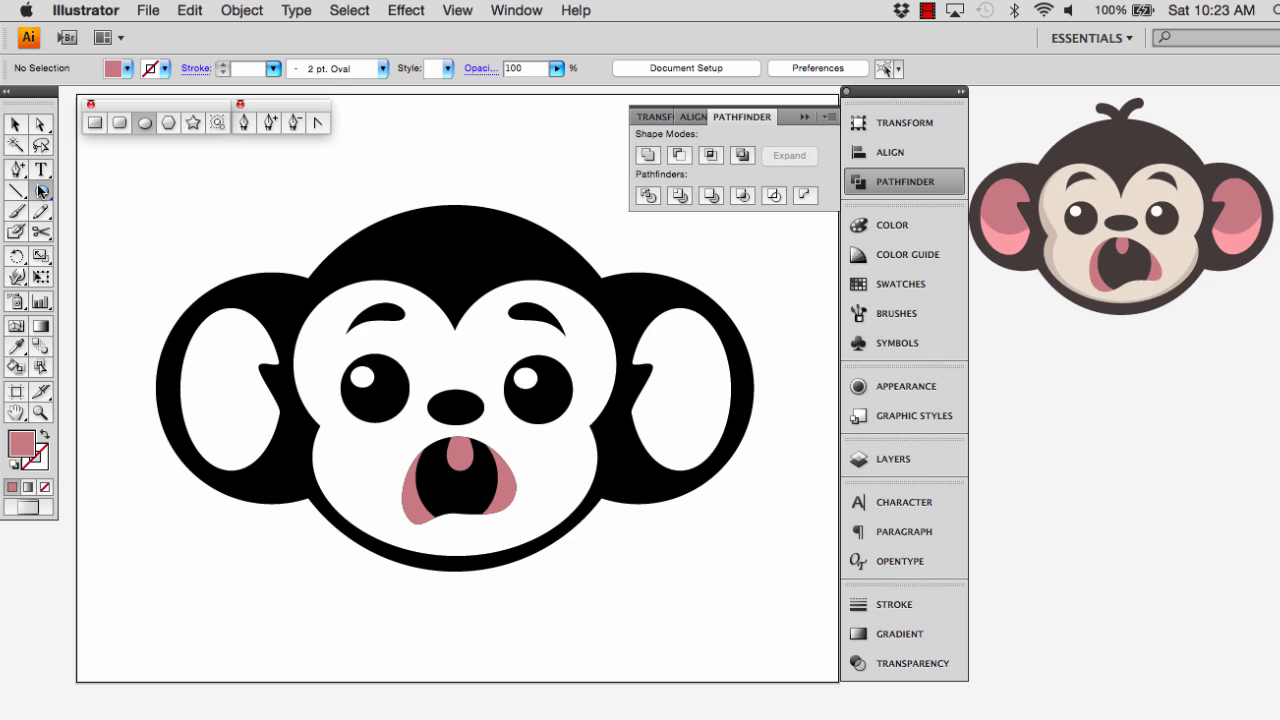
pyautogui.moveTo(163, 290); pyautogui.dragTo(280, 429)
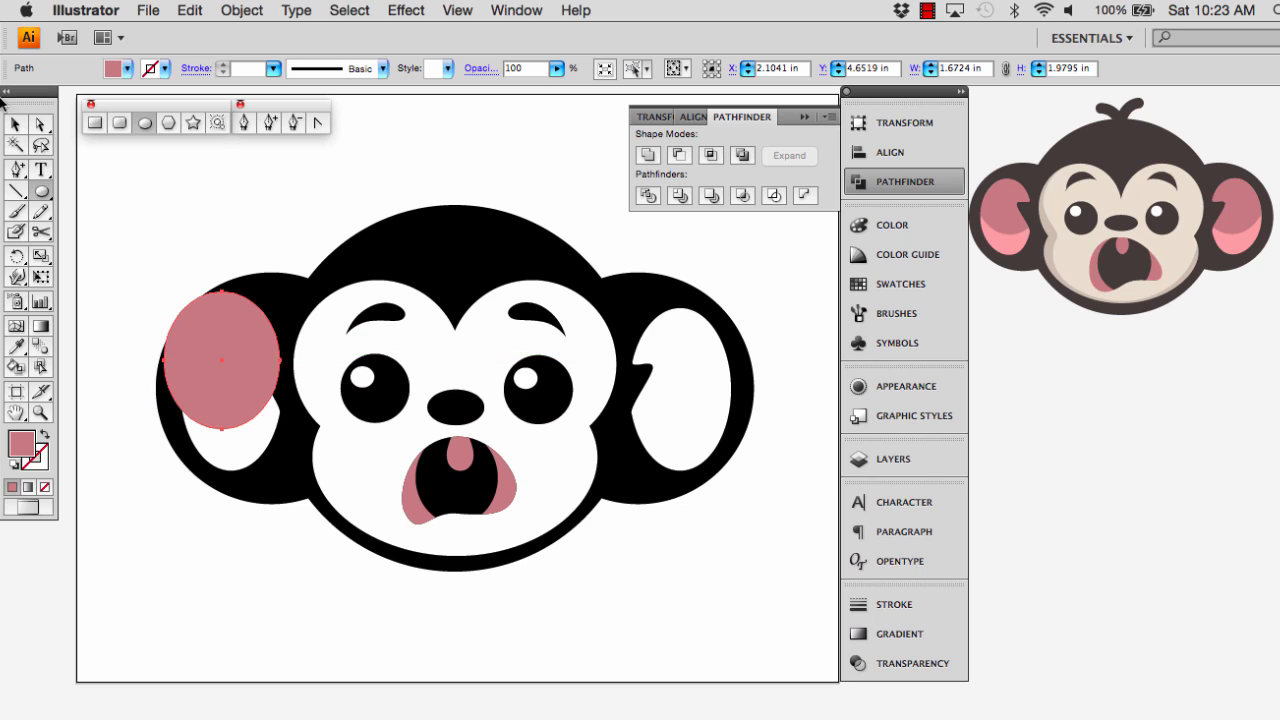
pyautogui.click(14, 124)
pyautogui.moveTo(164, 362); pyautogui.dragTo(180, 366)
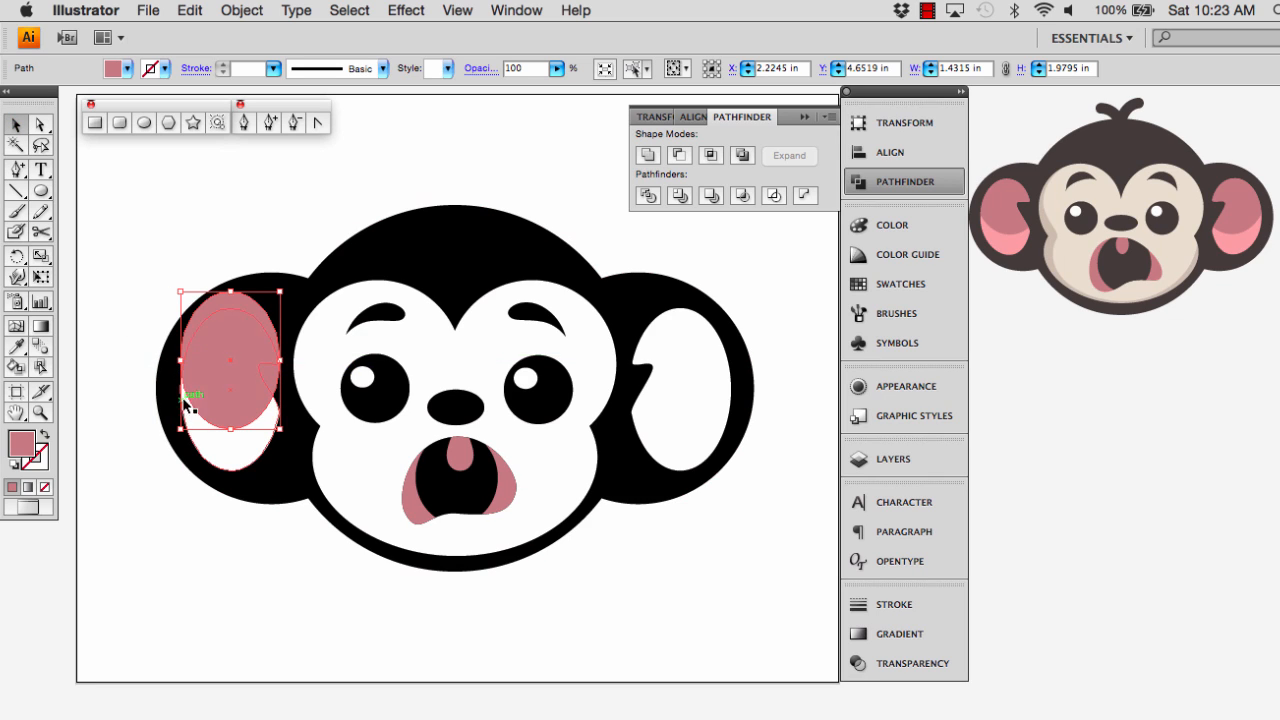
# Duplicate the white left inner ear shape in place and subtract the pink ellipse from the copy, leaving a lower crescent
pyautogui.click(243, 460)
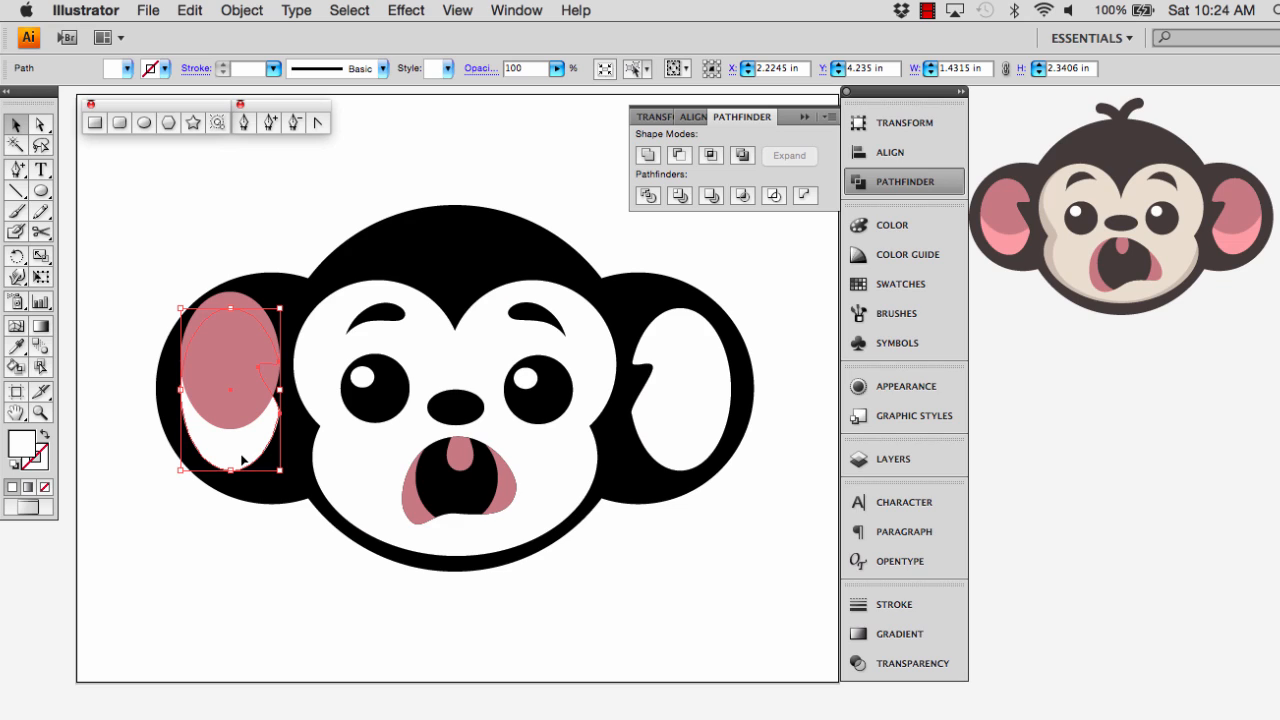
pyautogui.press('super+c')
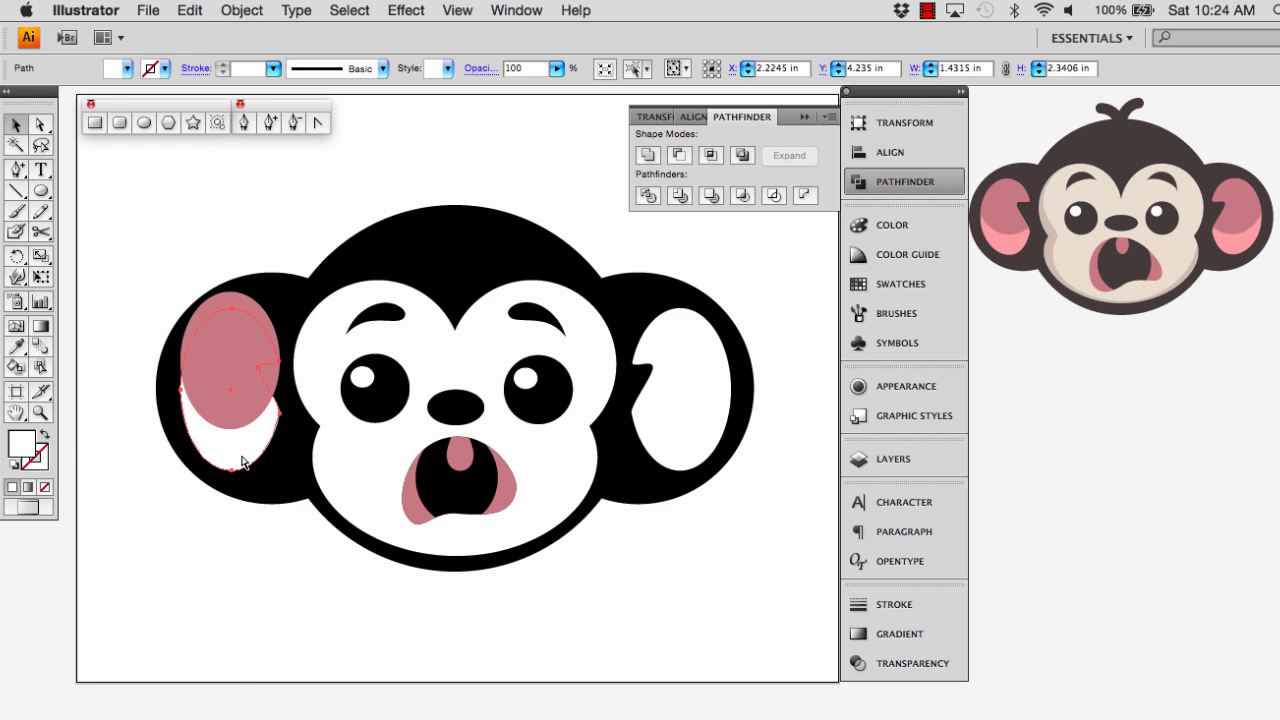
pyautogui.press('super+f')
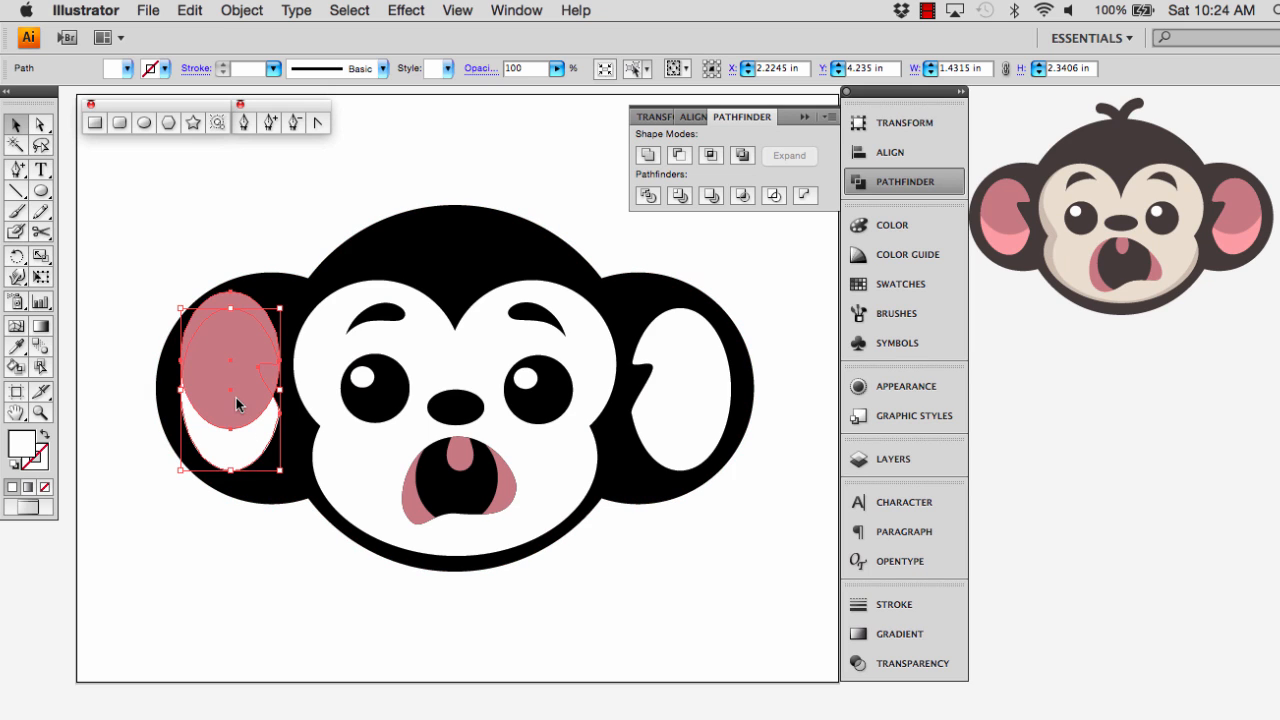
pyautogui.keyDown('shift'); pyautogui.click(236, 397); pyautogui.keyUp('shift')
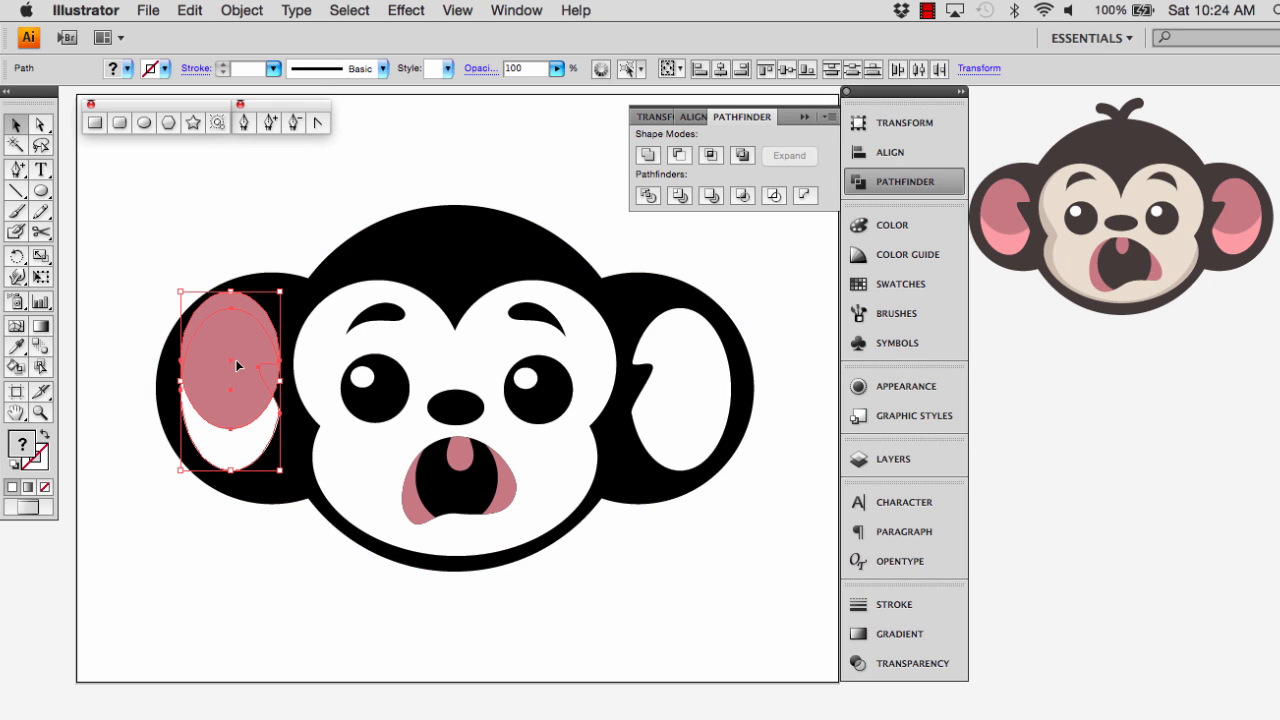
pyautogui.click(679, 156)
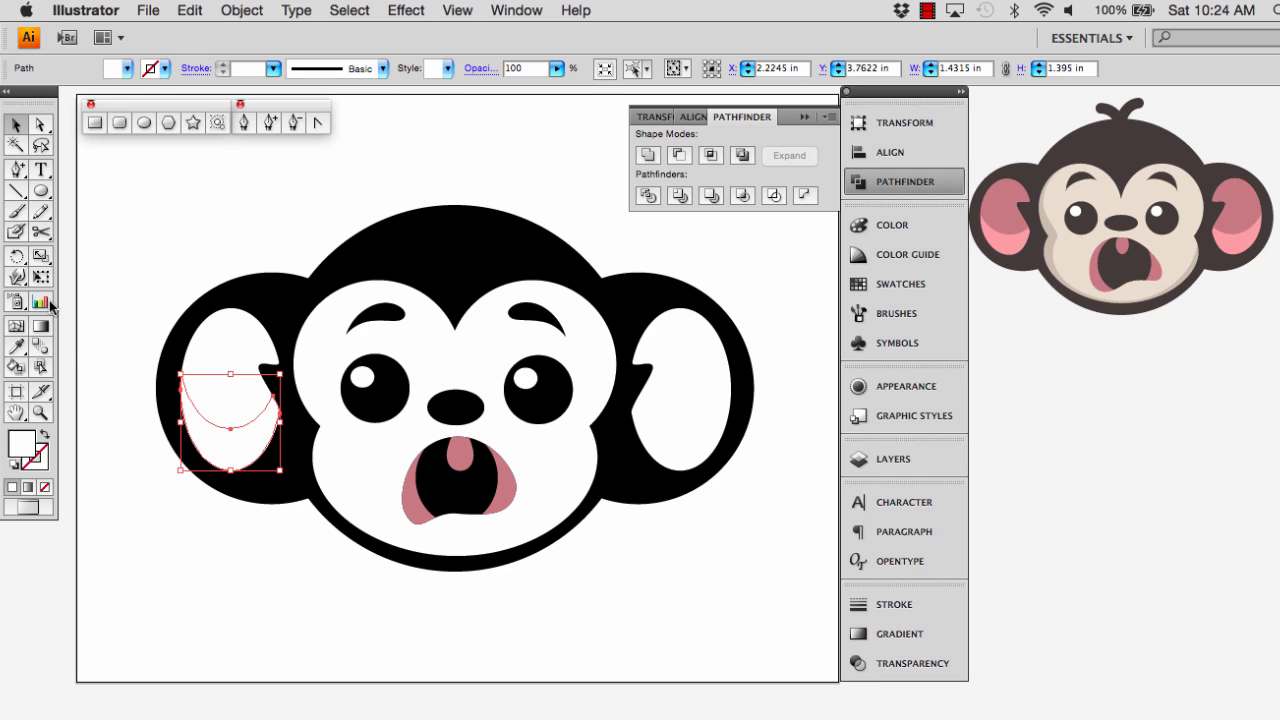
# Fill the left ear's crescent with light pink and its inner ear shape with dusky pink, both sampled from the reference monkey
pyautogui.click(18, 347)
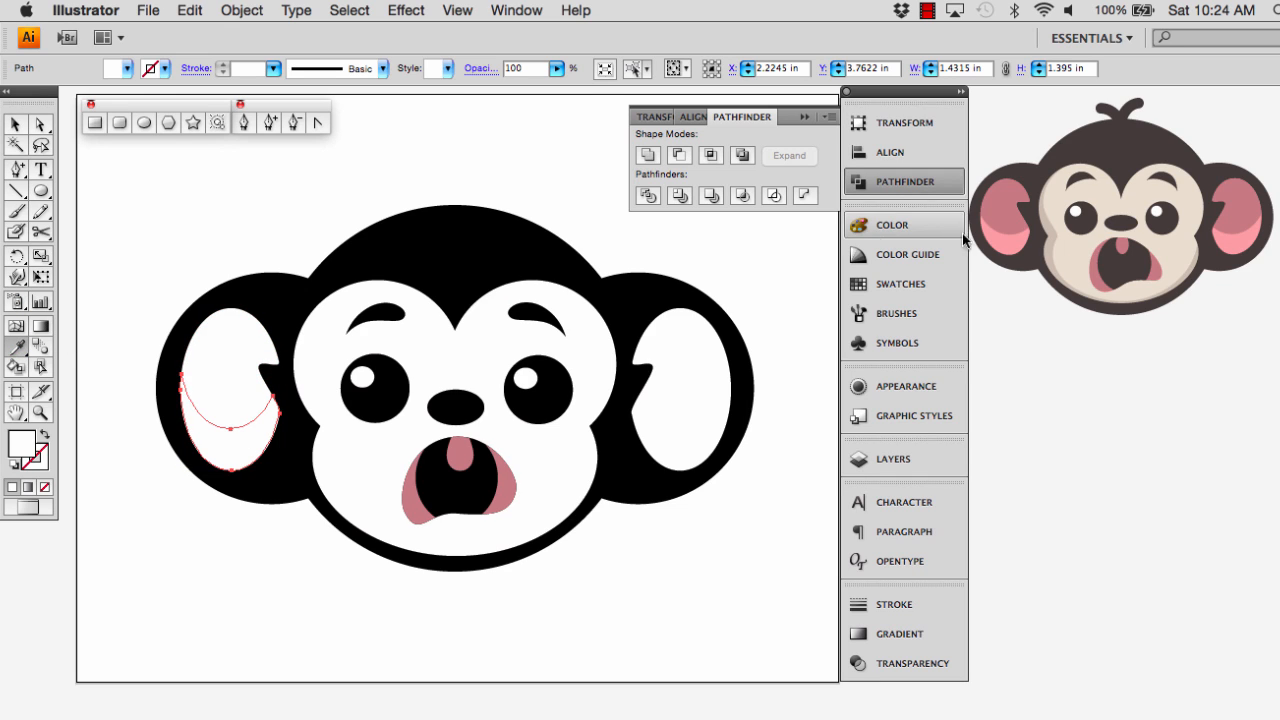
pyautogui.click(997, 240)
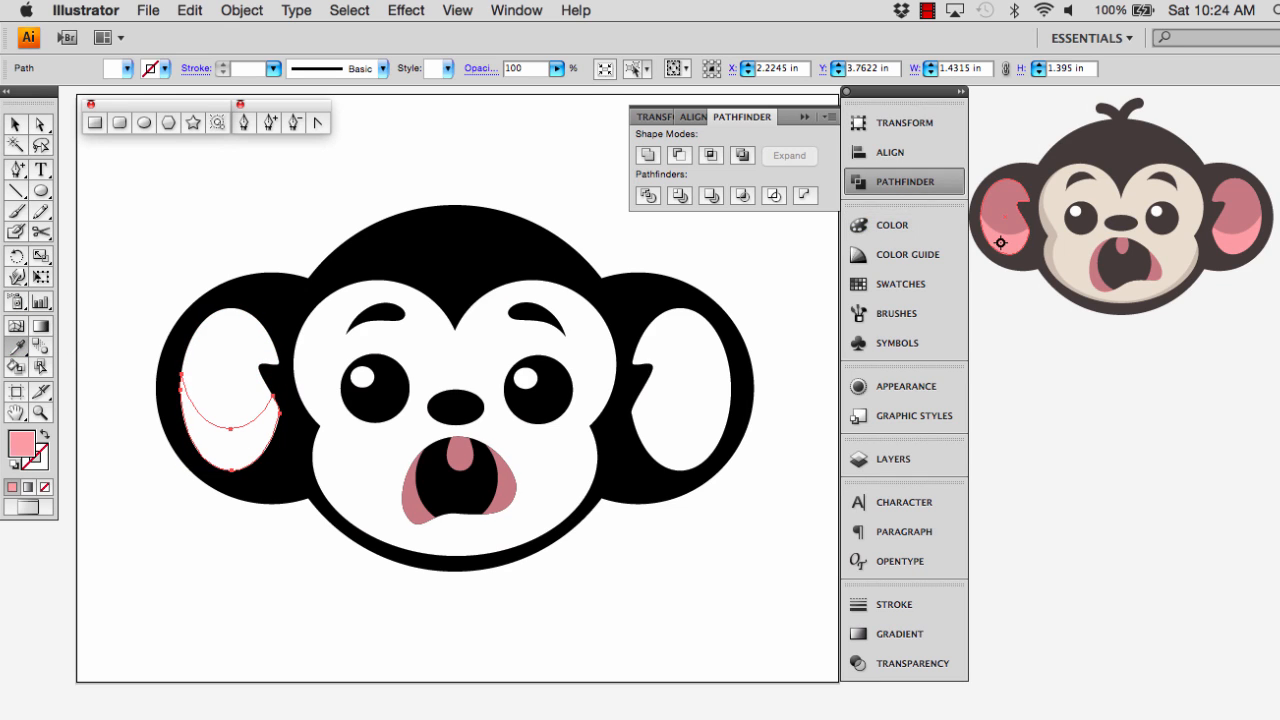
pyautogui.click(12, 121)
pyautogui.click(236, 350)
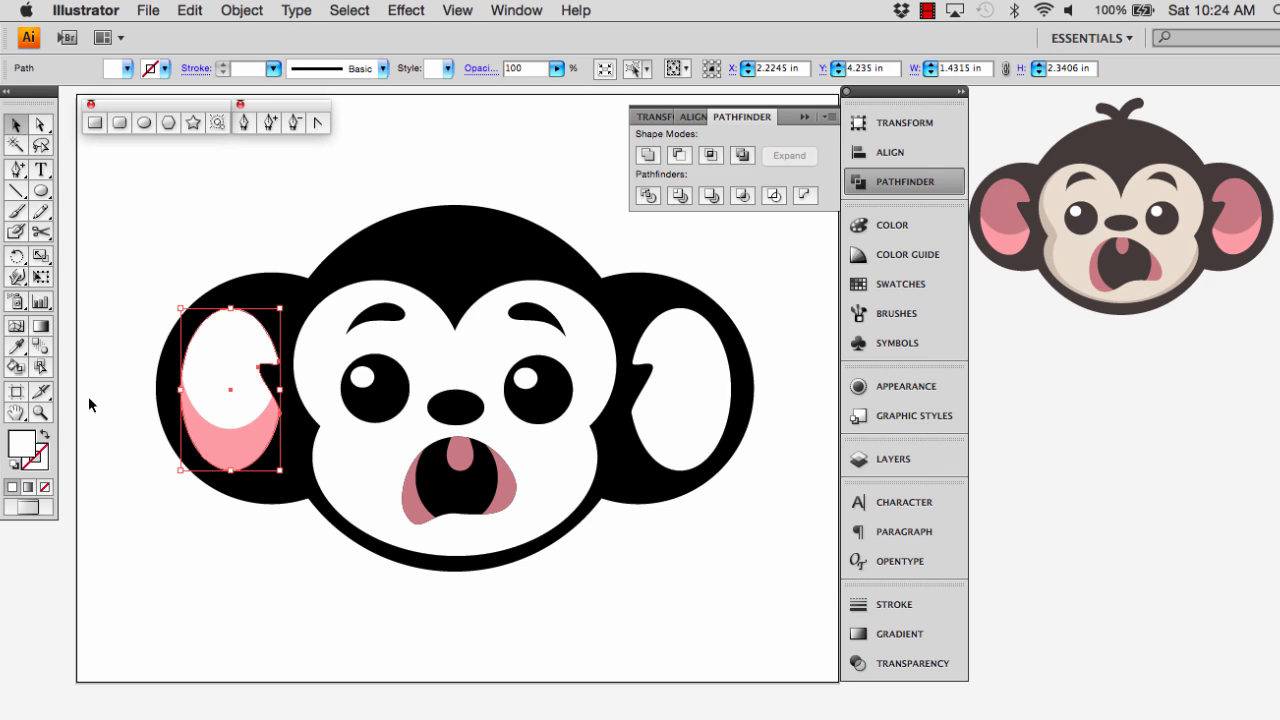
pyautogui.click(18, 347)
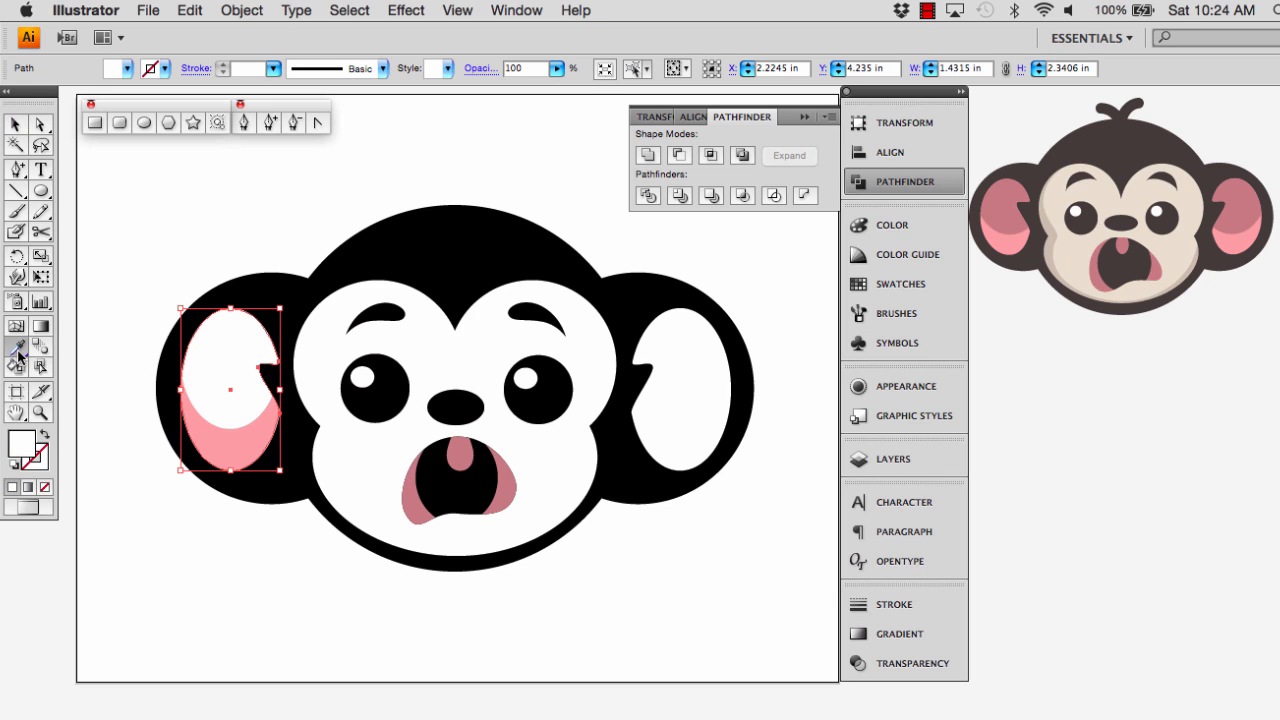
pyautogui.click(991, 208)
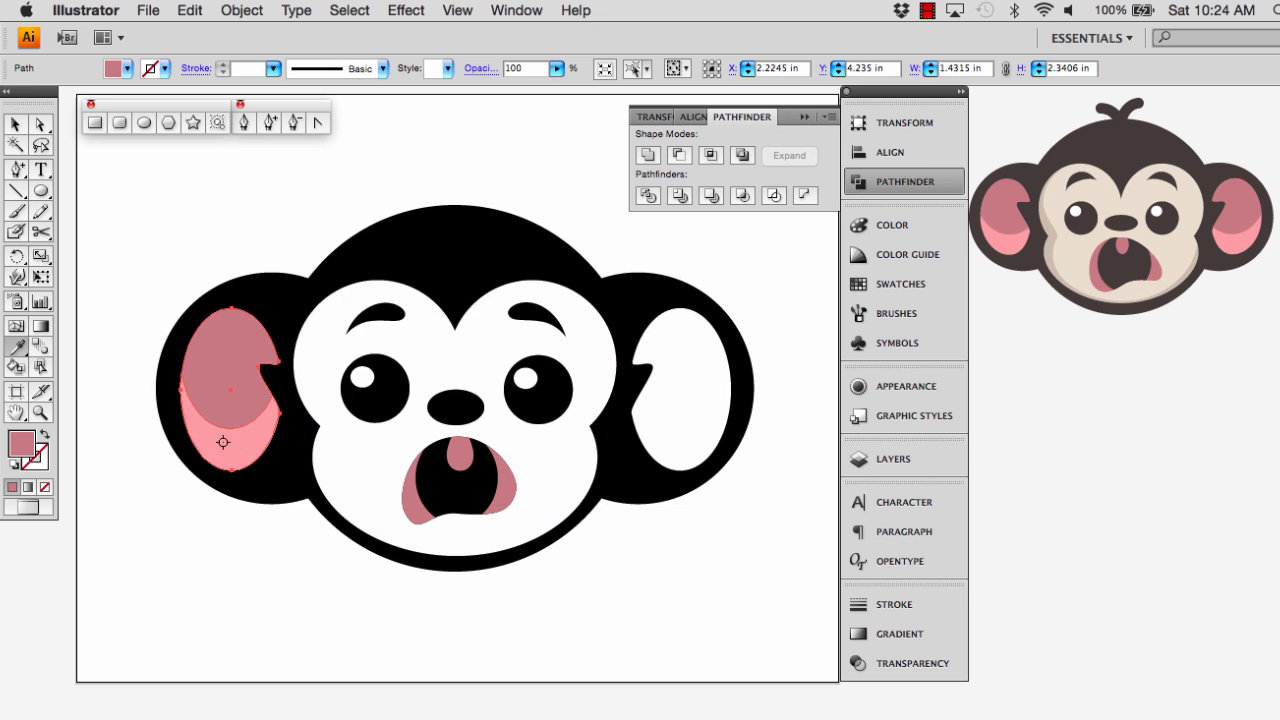
# Place a horizontally mirrored copy of the light pink crescent along the lower edge of the right inner ear
pyautogui.click(17, 124)
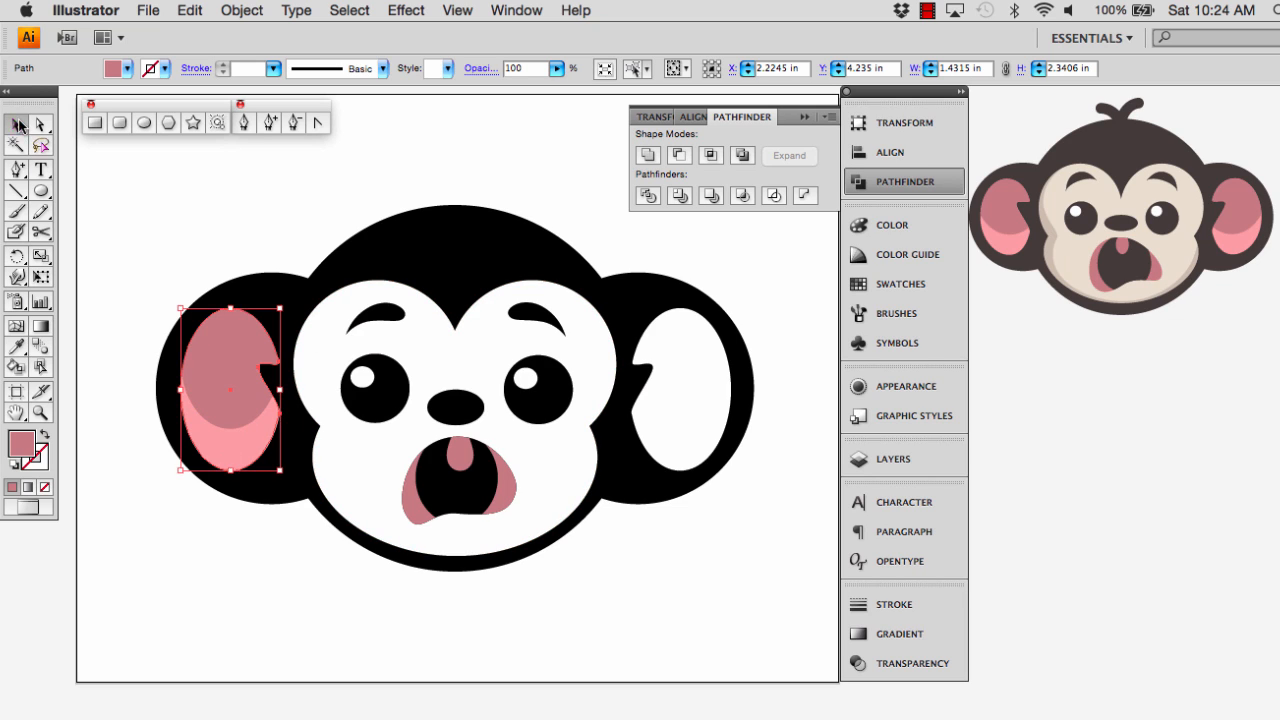
pyautogui.click(210, 432)
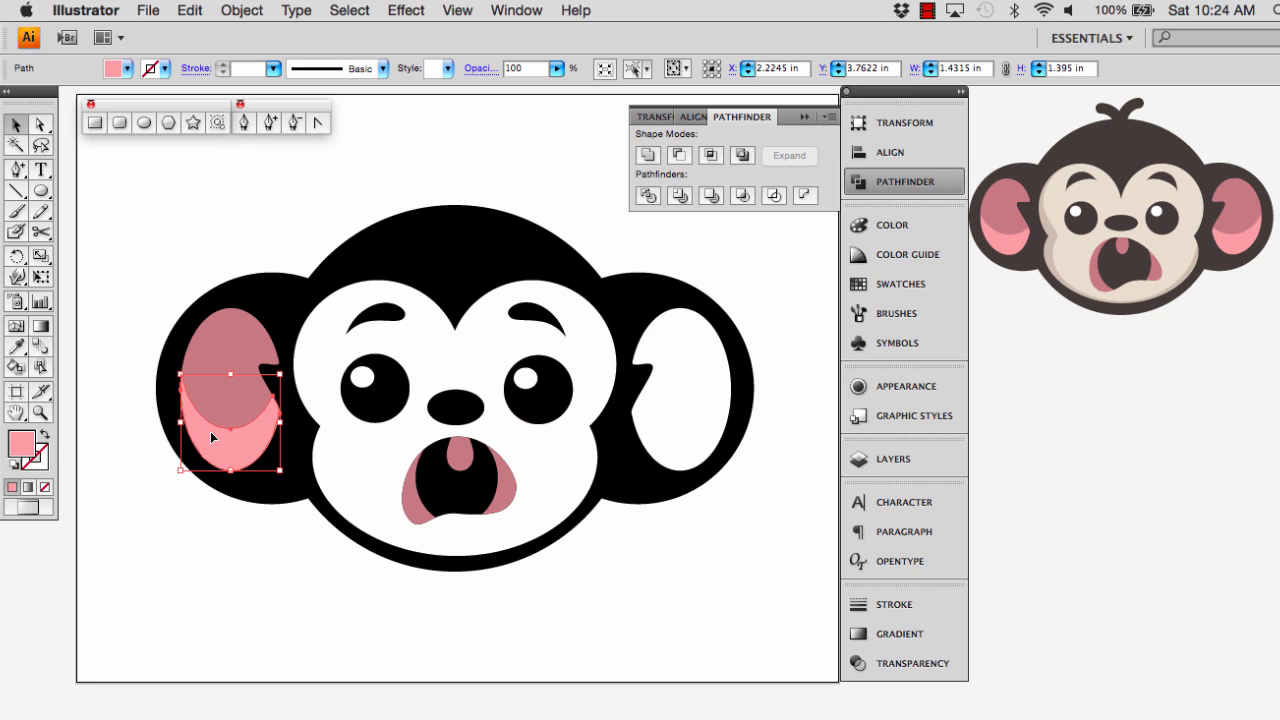
pyautogui.moveTo(213, 437); pyautogui.dragTo(659, 444)
pyautogui.rightClick(659, 440)
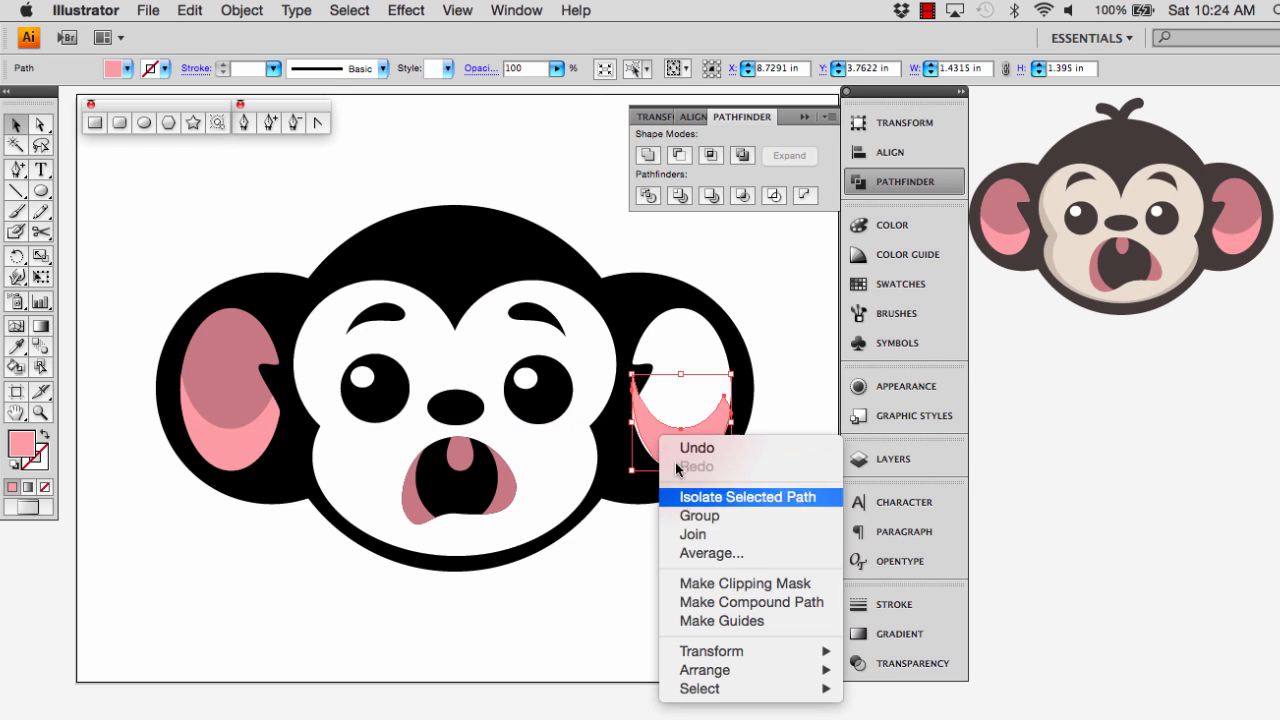
pyautogui.moveTo(780, 651)
pyautogui.click(892, 632)
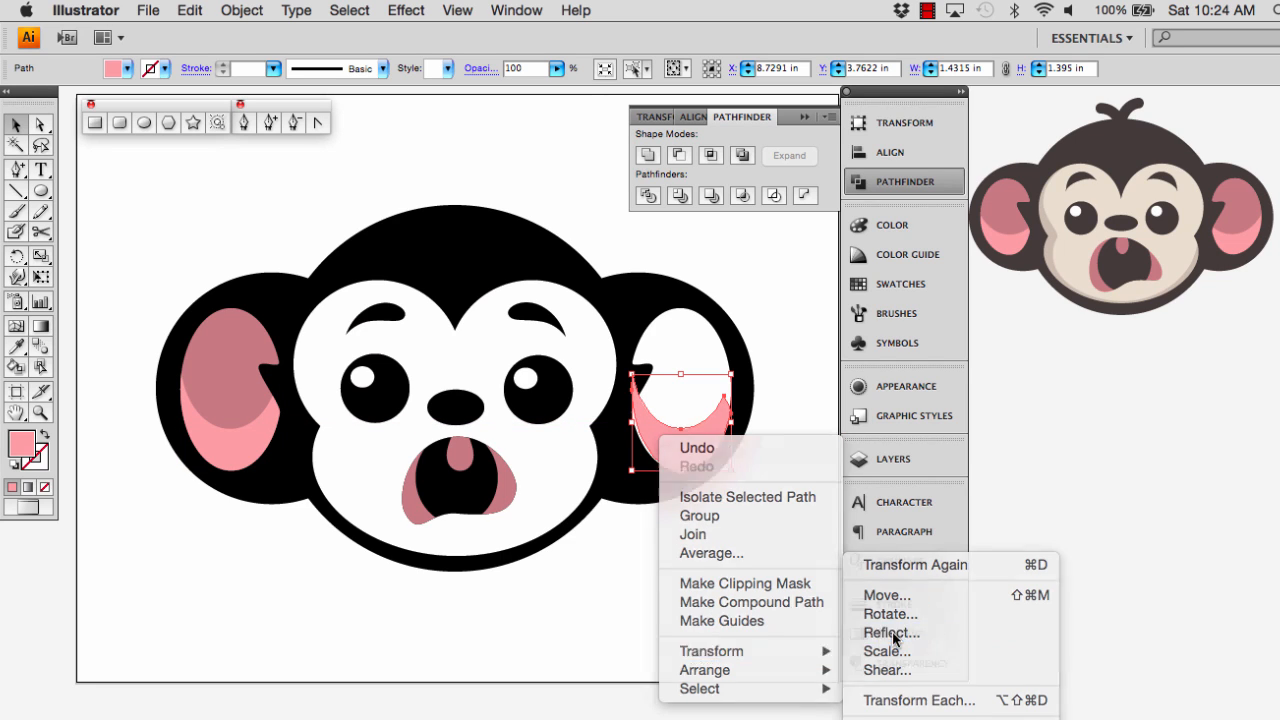
pyautogui.click(754, 231)
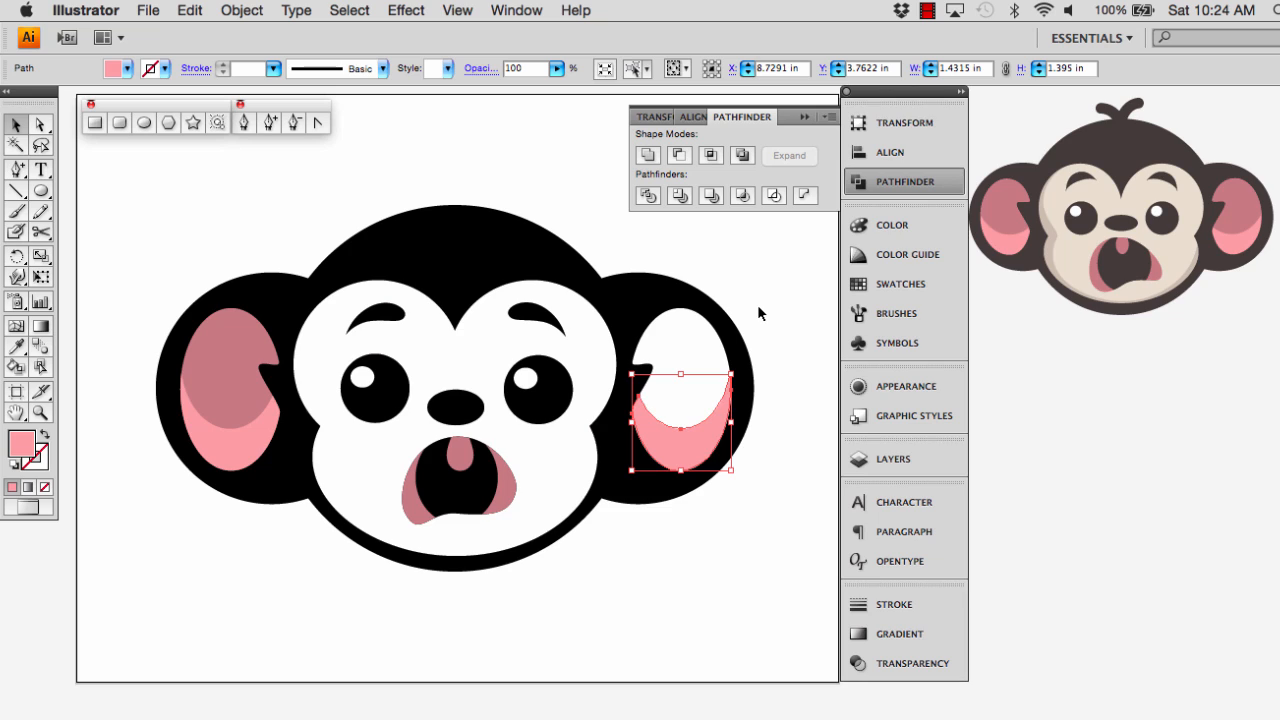
pyautogui.press('Left')
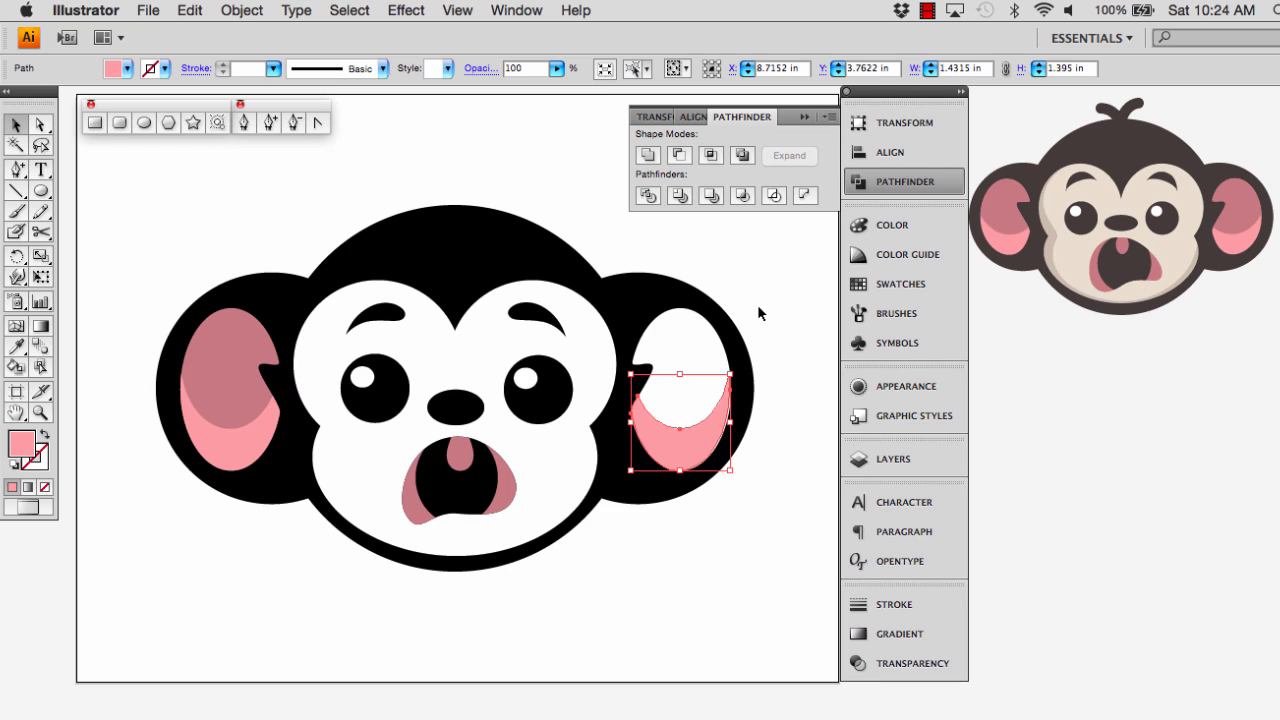
pyautogui.press('Right')
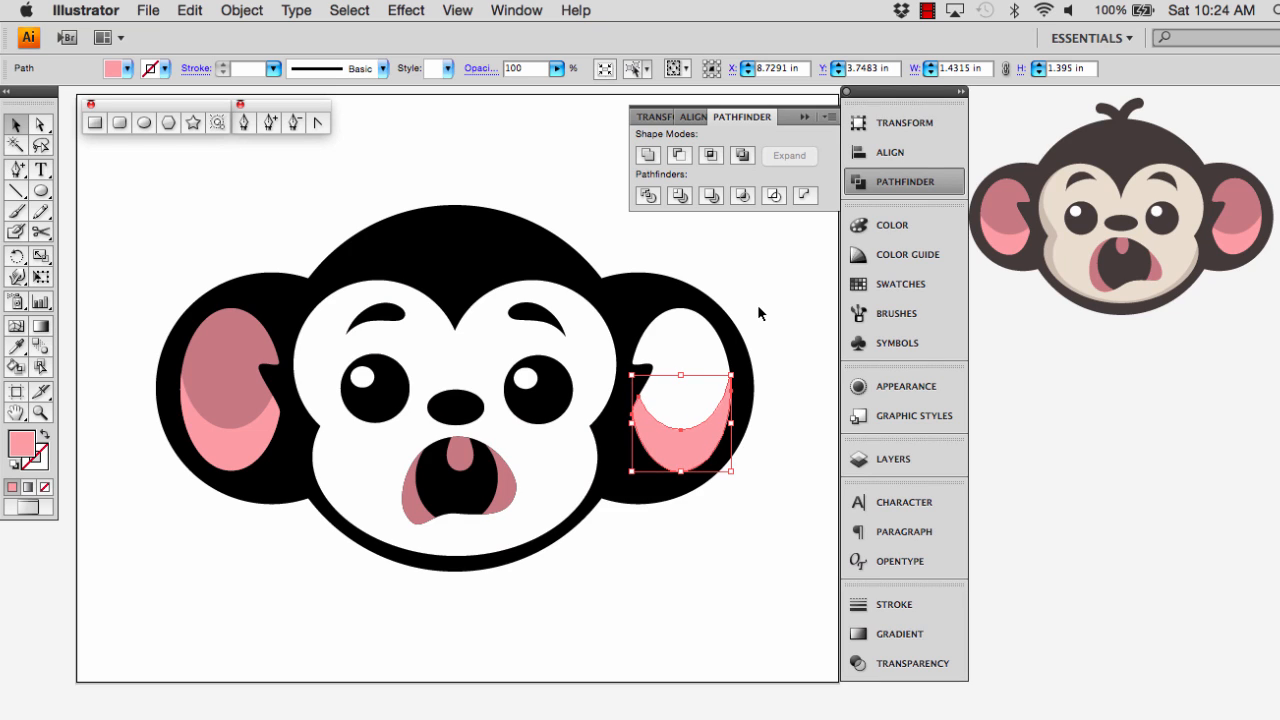
# Fill the white right inner ear shape with the dusky pink sampled from the left inner ear
pyautogui.click(714, 346)
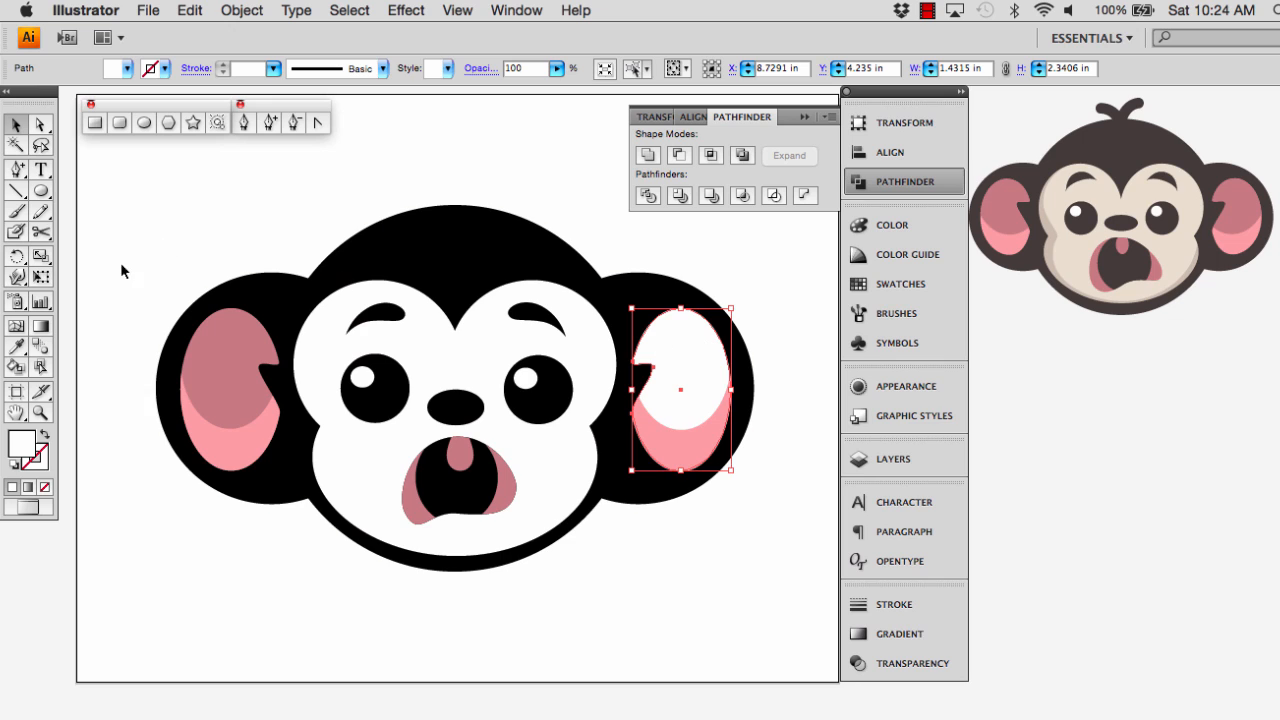
pyautogui.click(16, 347)
pyautogui.click(213, 375)
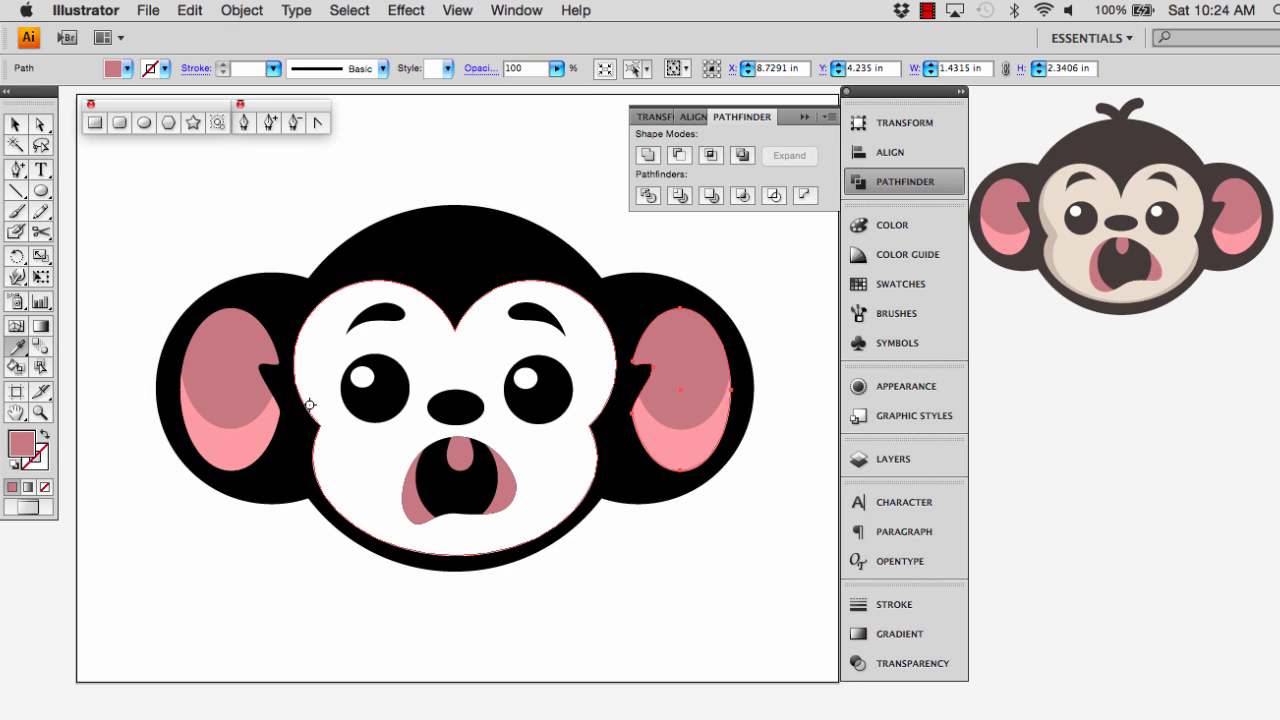
# Fill the white face shape with the beige sampled from the reference monkey's face
pyautogui.click(16, 124)
pyautogui.click(347, 482)
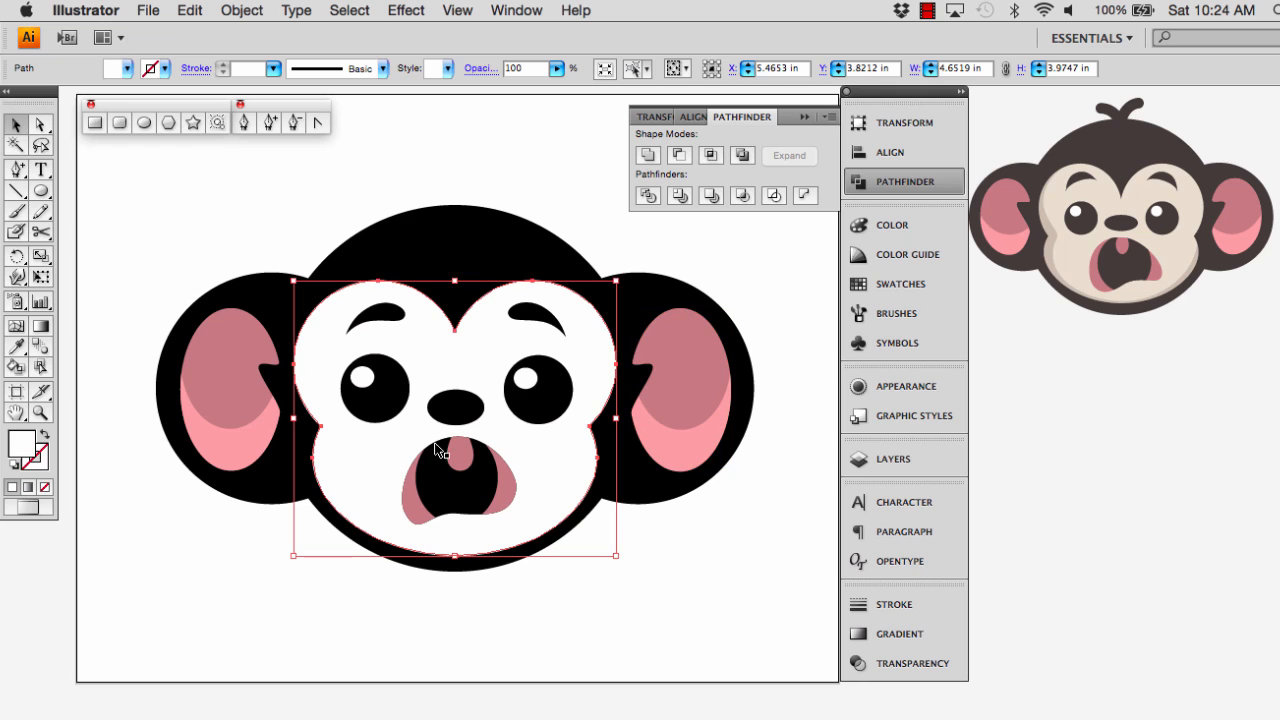
pyautogui.click(16, 347)
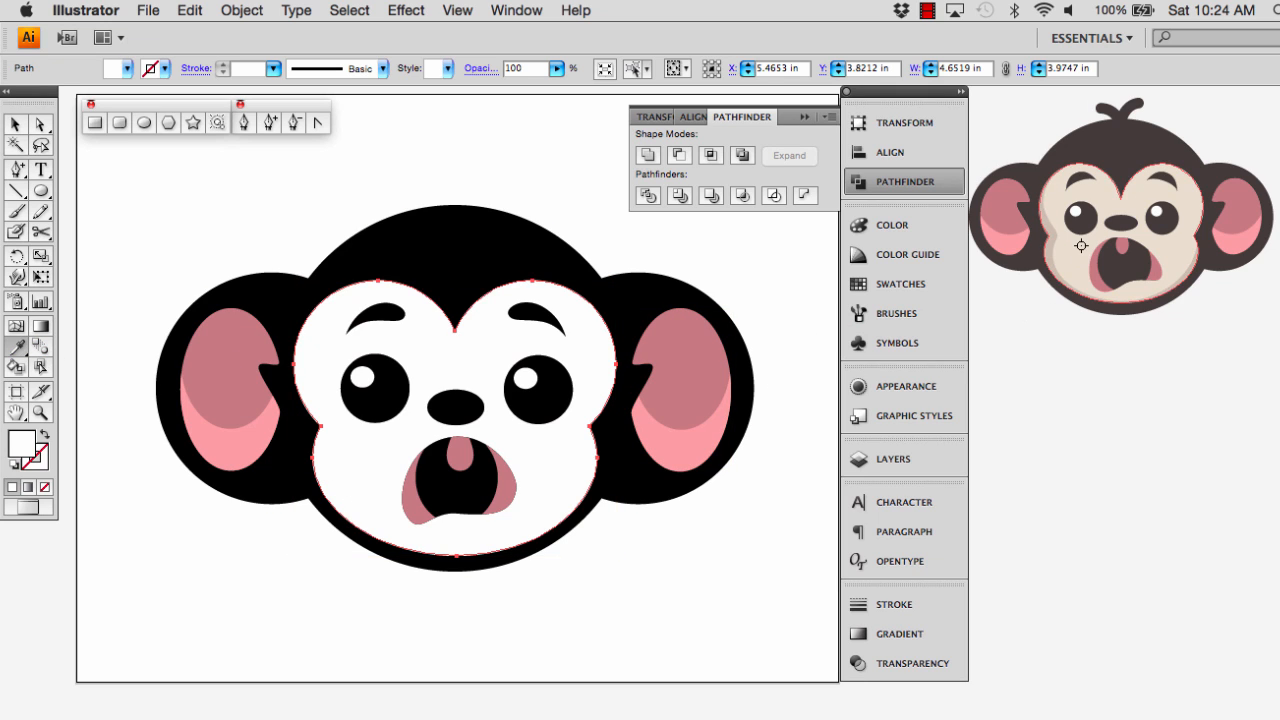
pyautogui.click(1125, 185)
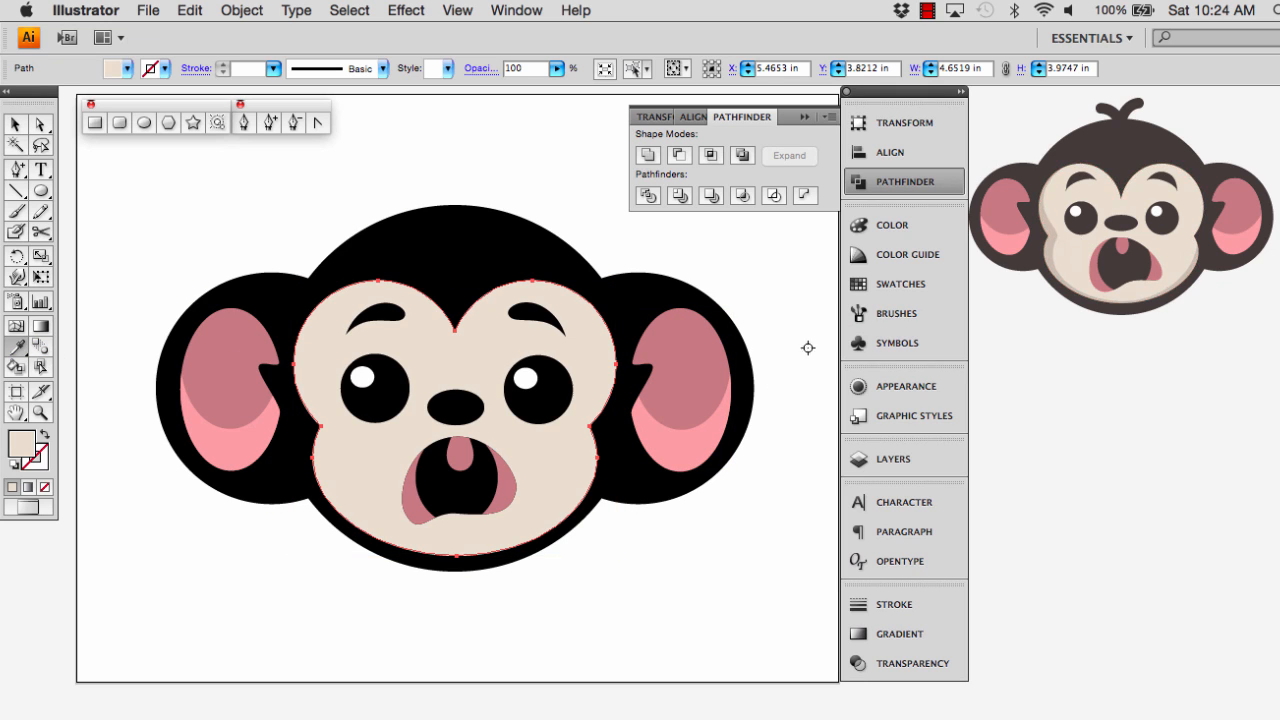
# Fill the head, eyebrows, eyes, nose and mouth with the dark brown sampled from the reference monkey, and clear the selection
pyautogui.click(15, 126)
pyautogui.click(430, 271)
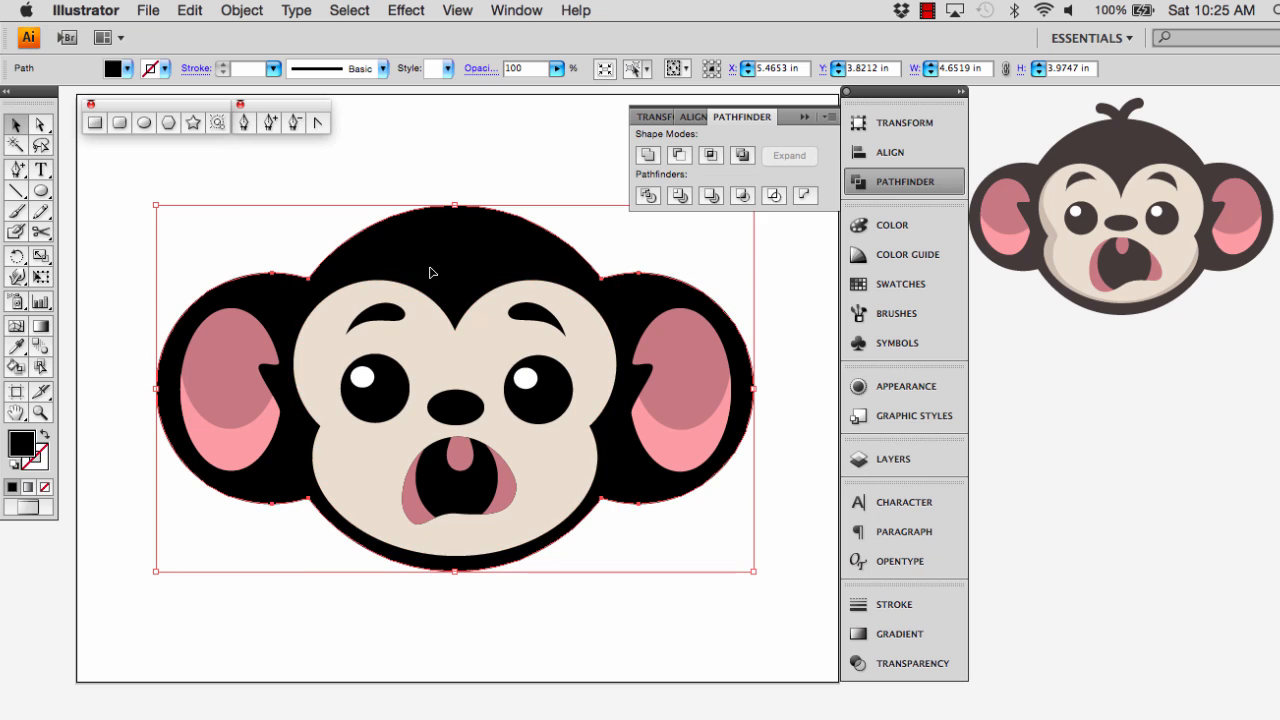
pyautogui.keyDown('shift'); pyautogui.click(390, 314); pyautogui.keyUp('shift')
pyautogui.keyDown('shift'); pyautogui.click(549, 374); pyautogui.keyUp('shift')
pyautogui.keyDown('shift'); pyautogui.click(403, 396); pyautogui.keyUp('shift')
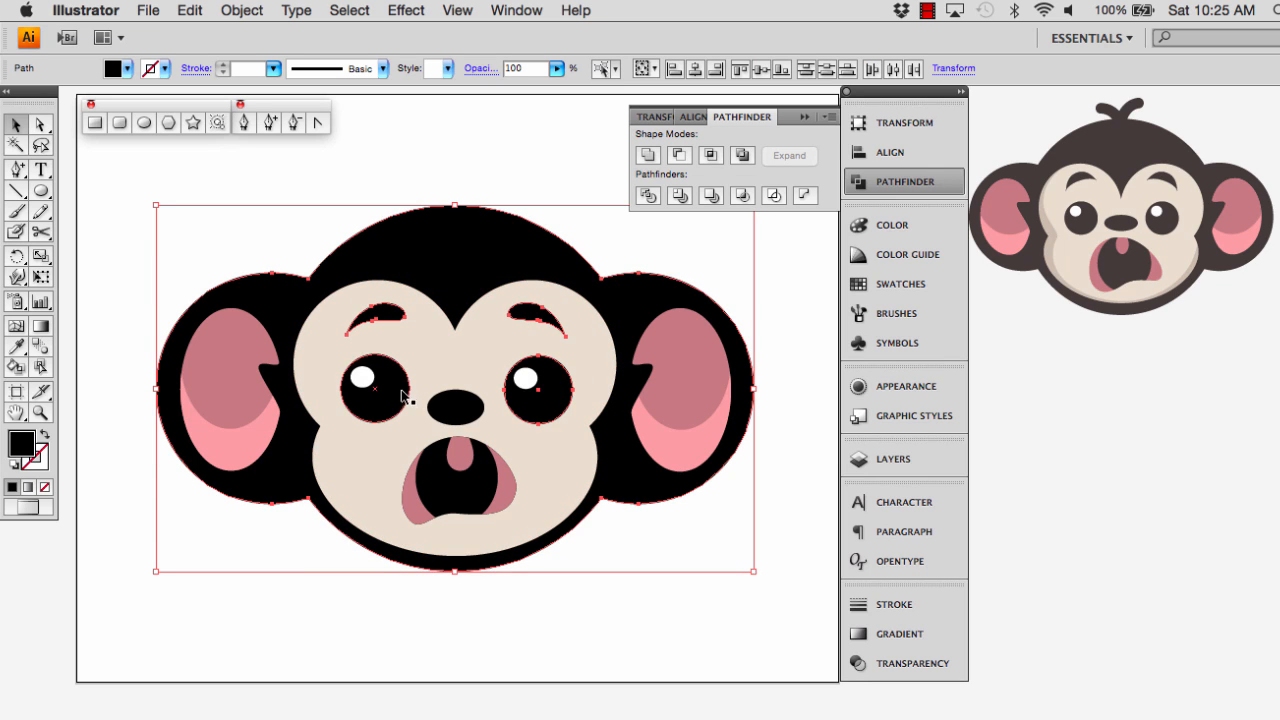
pyautogui.keyDown('shift'); pyautogui.click(450, 408); pyautogui.keyUp('shift')
pyautogui.keyDown('shift'); pyautogui.click(456, 487); pyautogui.keyUp('shift')
pyautogui.click(17, 346)
pyautogui.click(1106, 148)
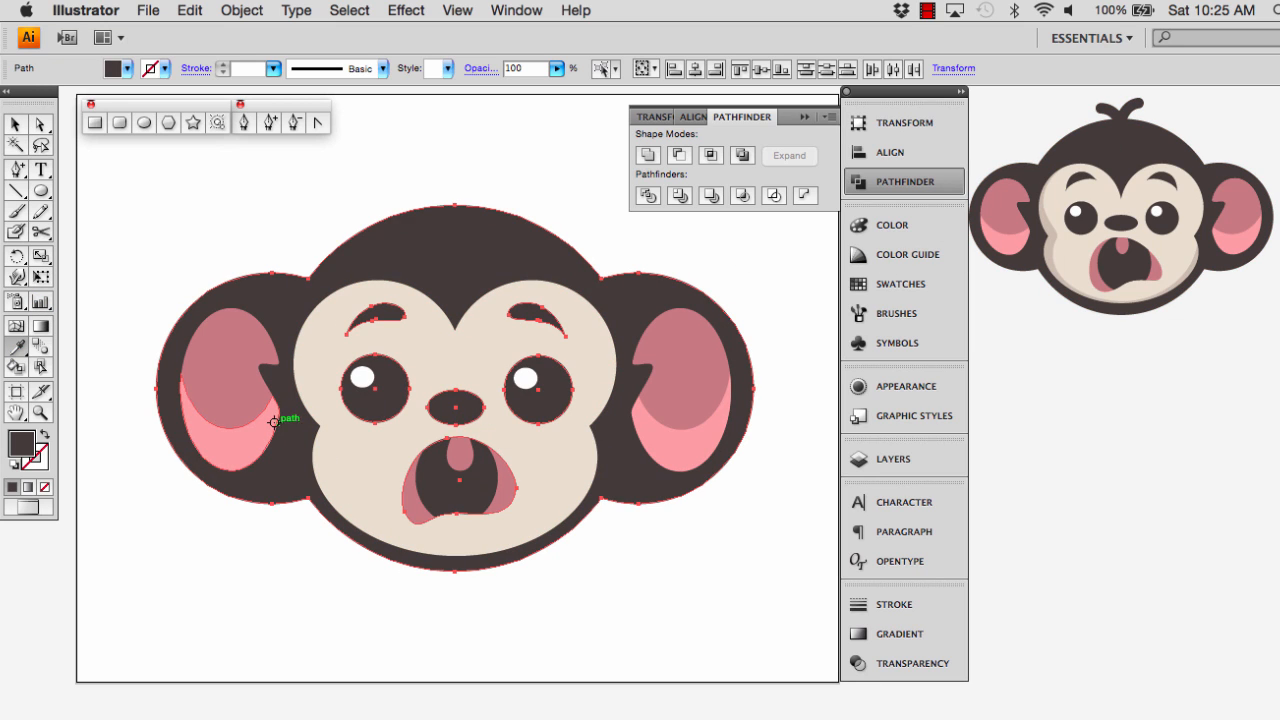
pyautogui.click(15, 124)
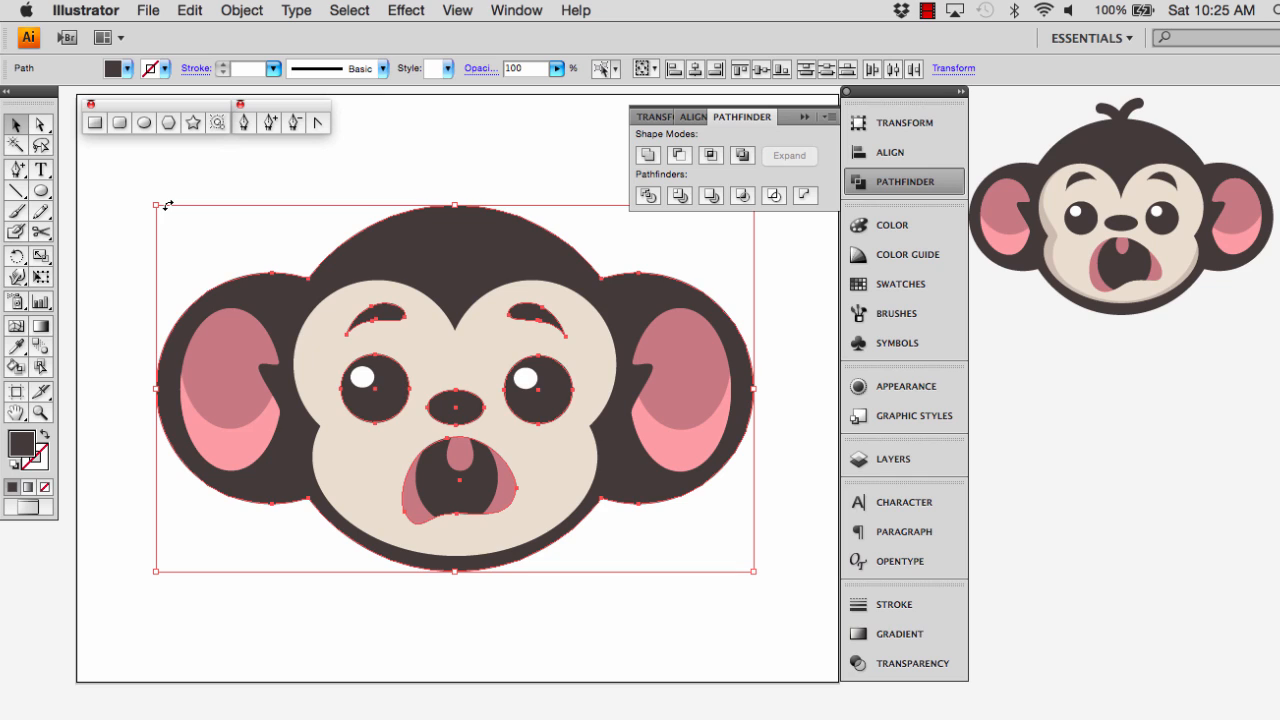
pyautogui.click(128, 155)
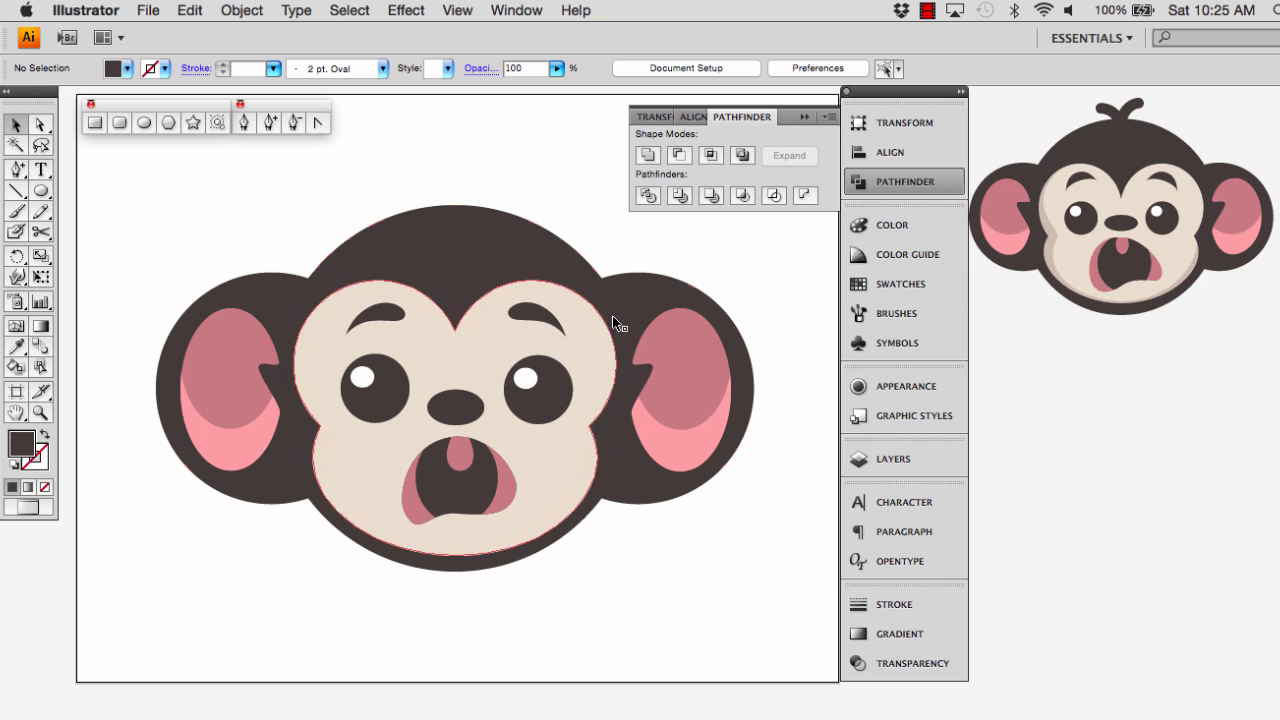
# Duplicate the beige face shape in place
pyautogui.click(19, 125)
pyautogui.click(333, 339)
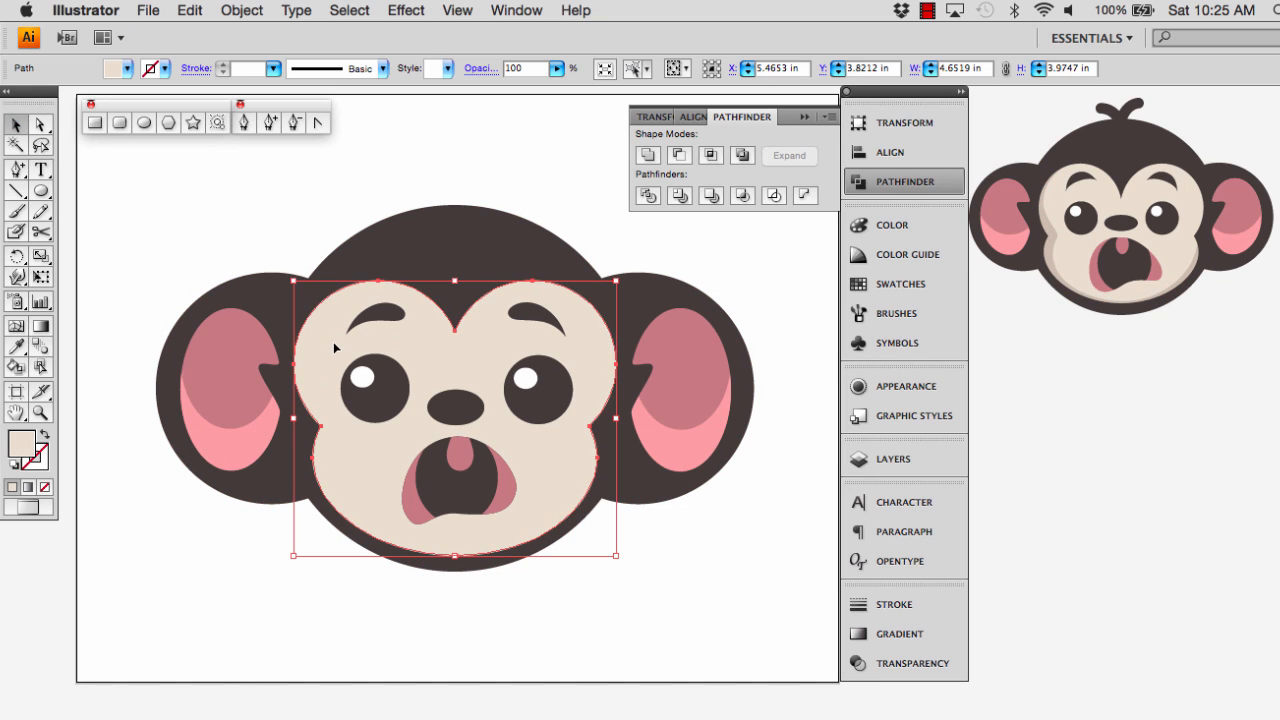
pyautogui.press('super+c')
pyautogui.press('super+f')
# Draw a beige ellipse about 4.28 × 4.02 in over the middle of the face and activate the Direct Selection tool
pyautogui.click(44, 195)
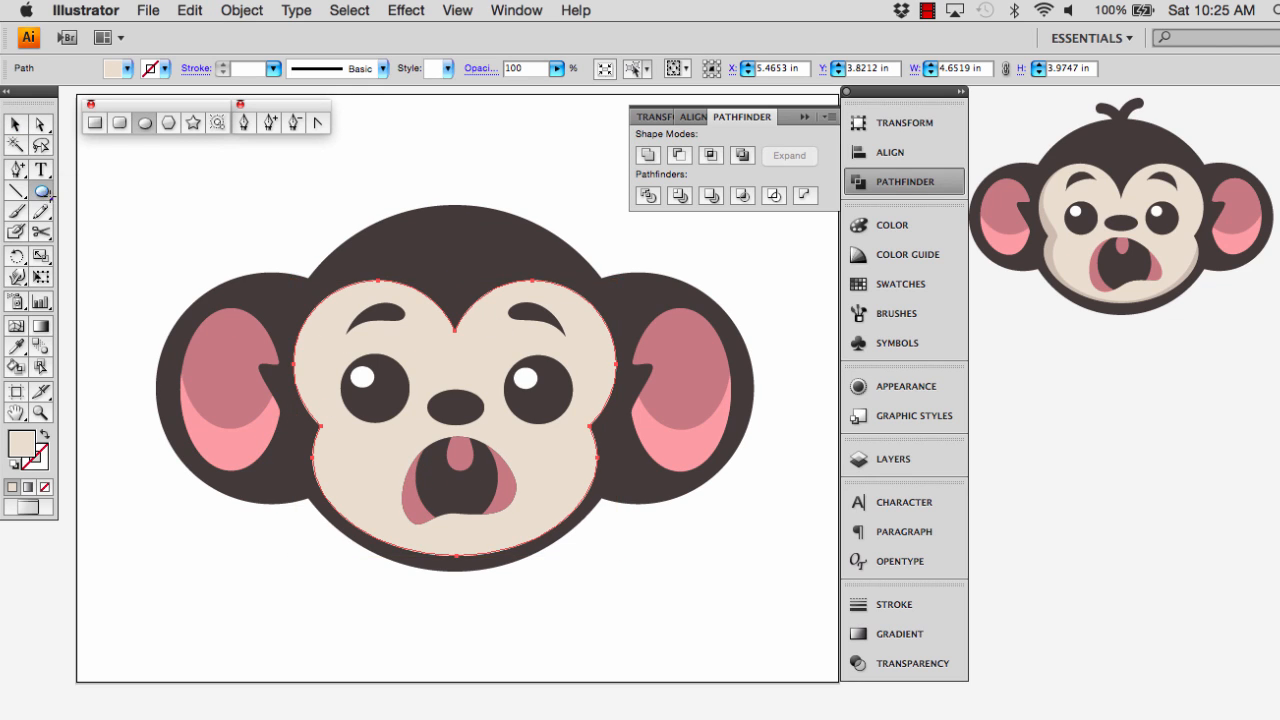
pyautogui.moveTo(309, 267); pyautogui.dragTo(605, 543)
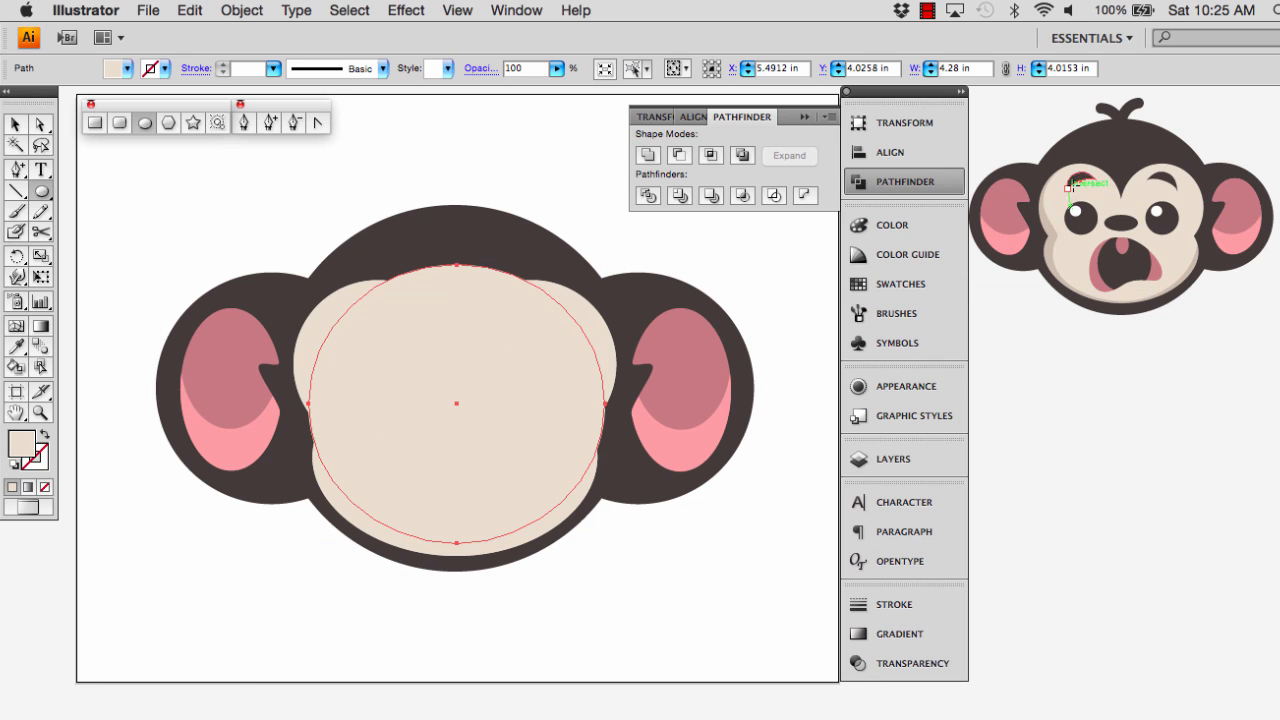
pyautogui.click(16, 124)
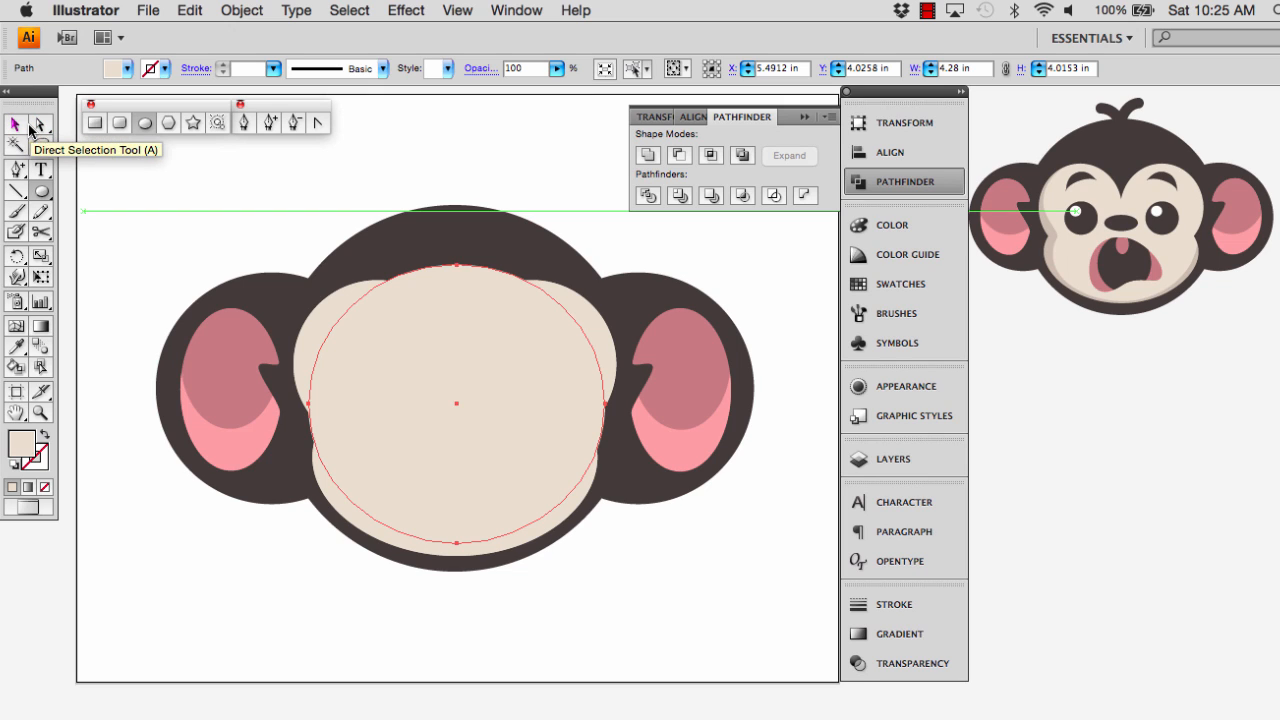
pyautogui.click(37, 128)
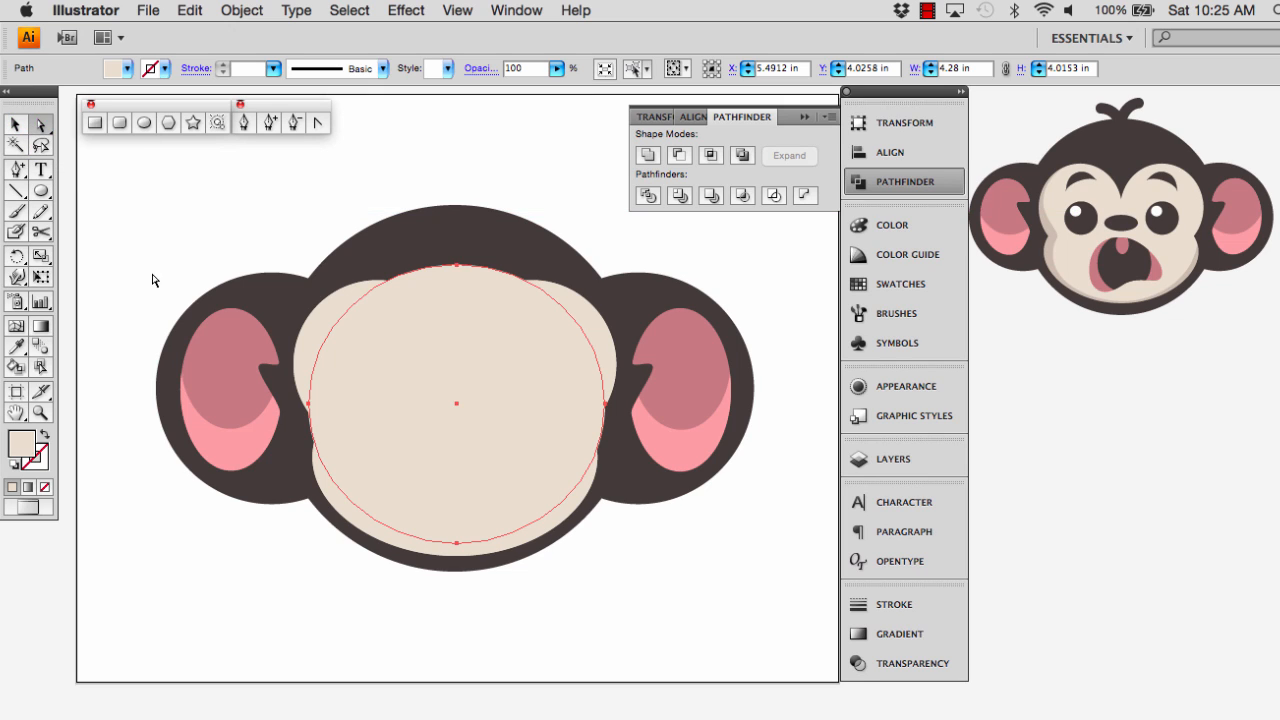
# Move the beige ellipse's left anchor slightly inward and adjust its handles and the bottom anchor's left handle to round out the lower-left curve
pyautogui.click(308, 405)
pyautogui.moveTo(308, 405); pyautogui.dragTo(323, 404)
pyautogui.moveTo(323, 328); pyautogui.dragTo(288, 327)
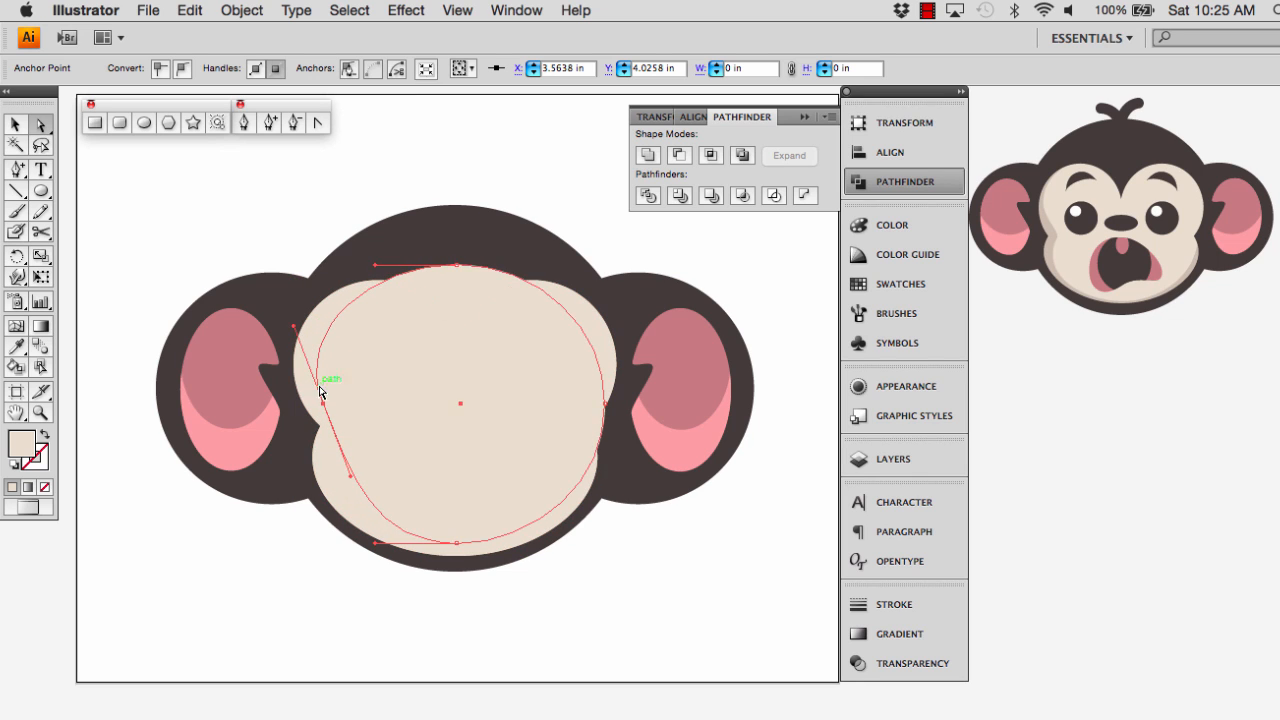
pyautogui.moveTo(323, 405); pyautogui.dragTo(317, 404)
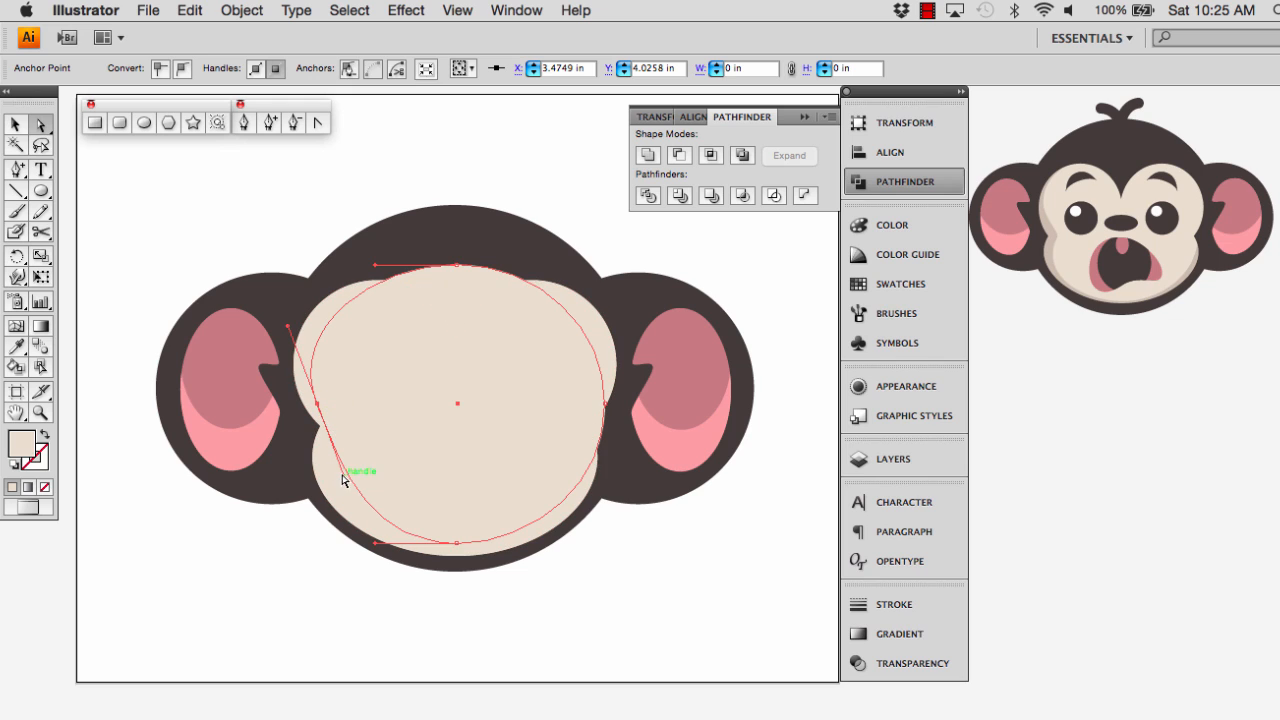
pyautogui.moveTo(343, 474); pyautogui.dragTo(333, 482)
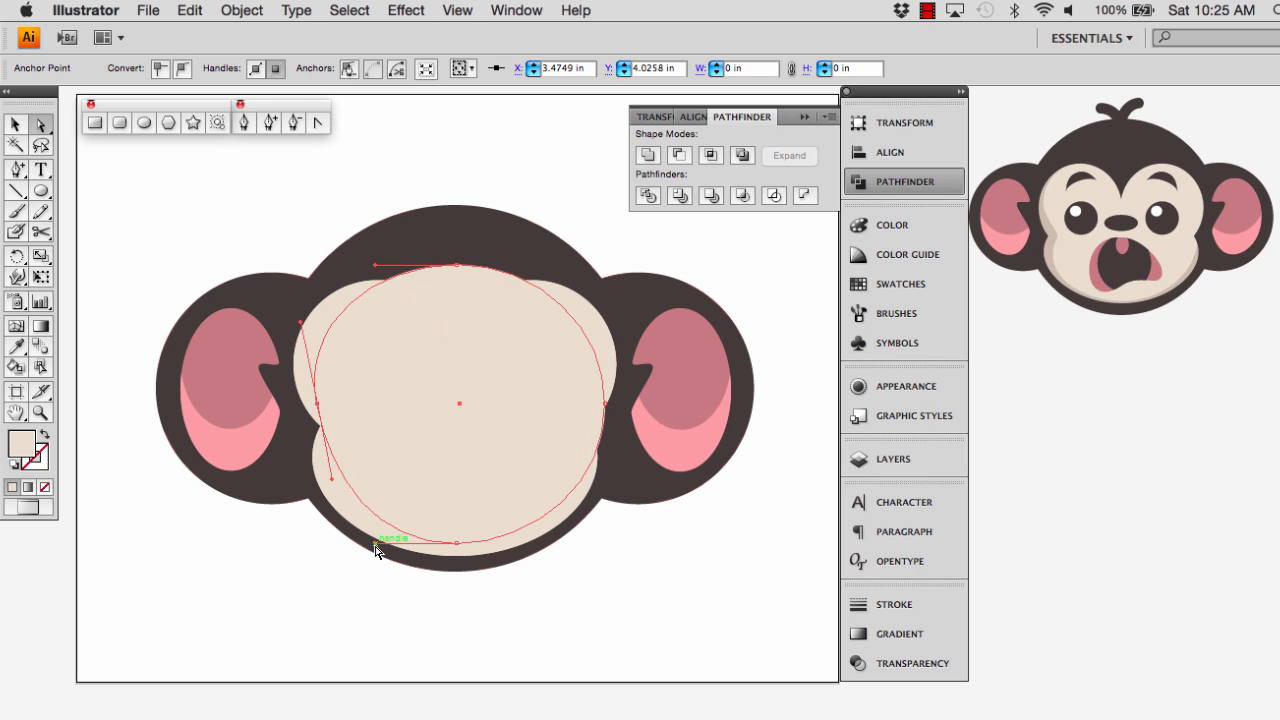
pyautogui.moveTo(376, 548); pyautogui.dragTo(328, 535)
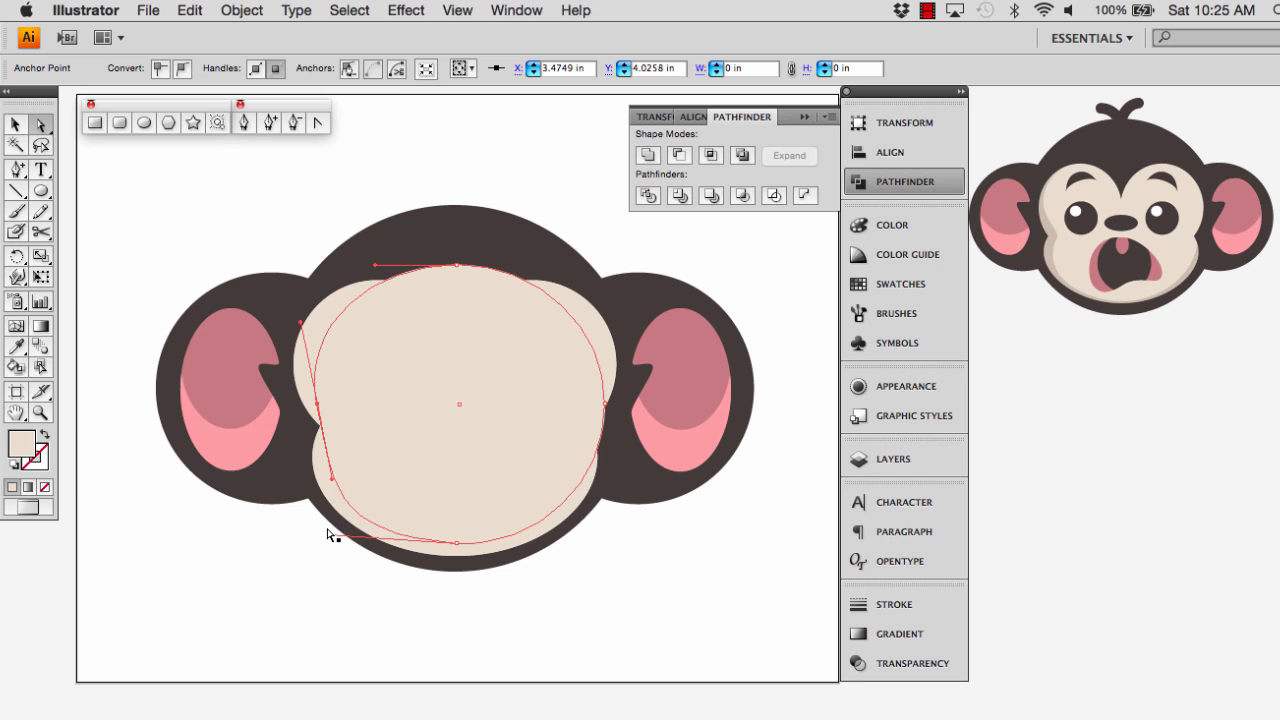
# Shift the left anchor beside the cheek notch at about X 3.66, Y 3.82 in and bend its adjoining curves parallel to the face outline
pyautogui.moveTo(328, 405); pyautogui.dragTo(336, 428)
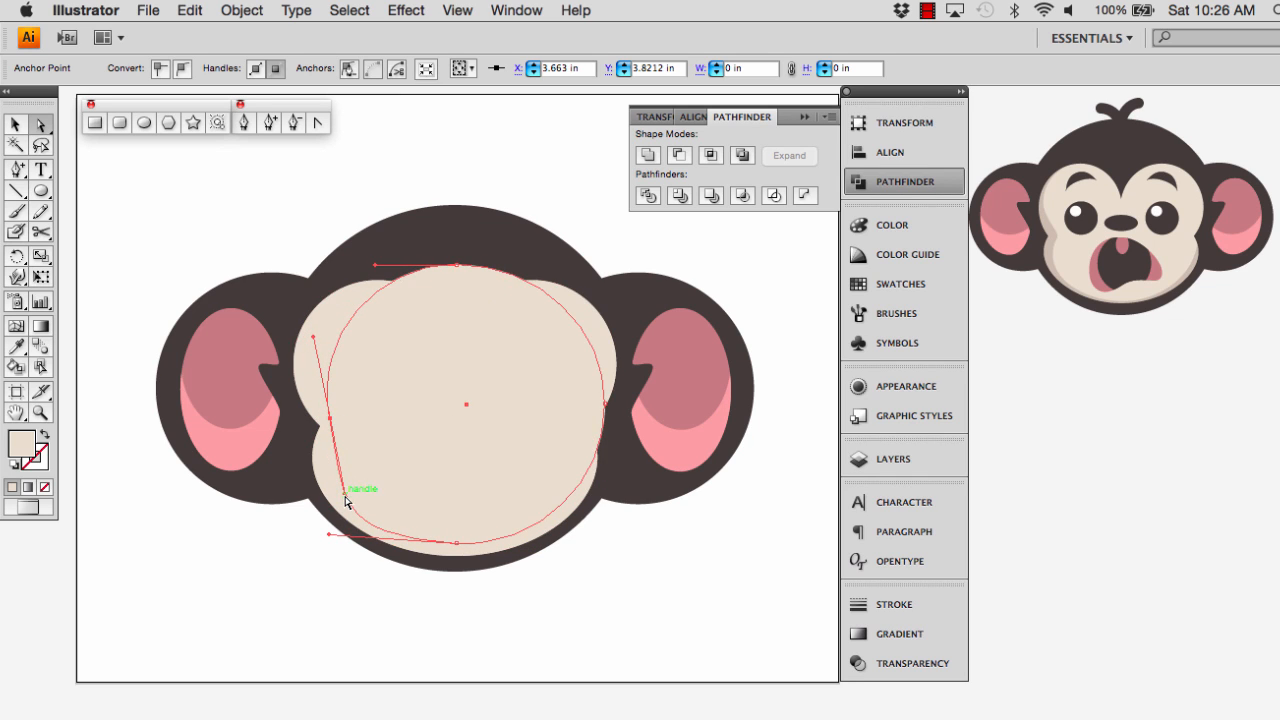
pyautogui.moveTo(344, 496); pyautogui.dragTo(328, 492)
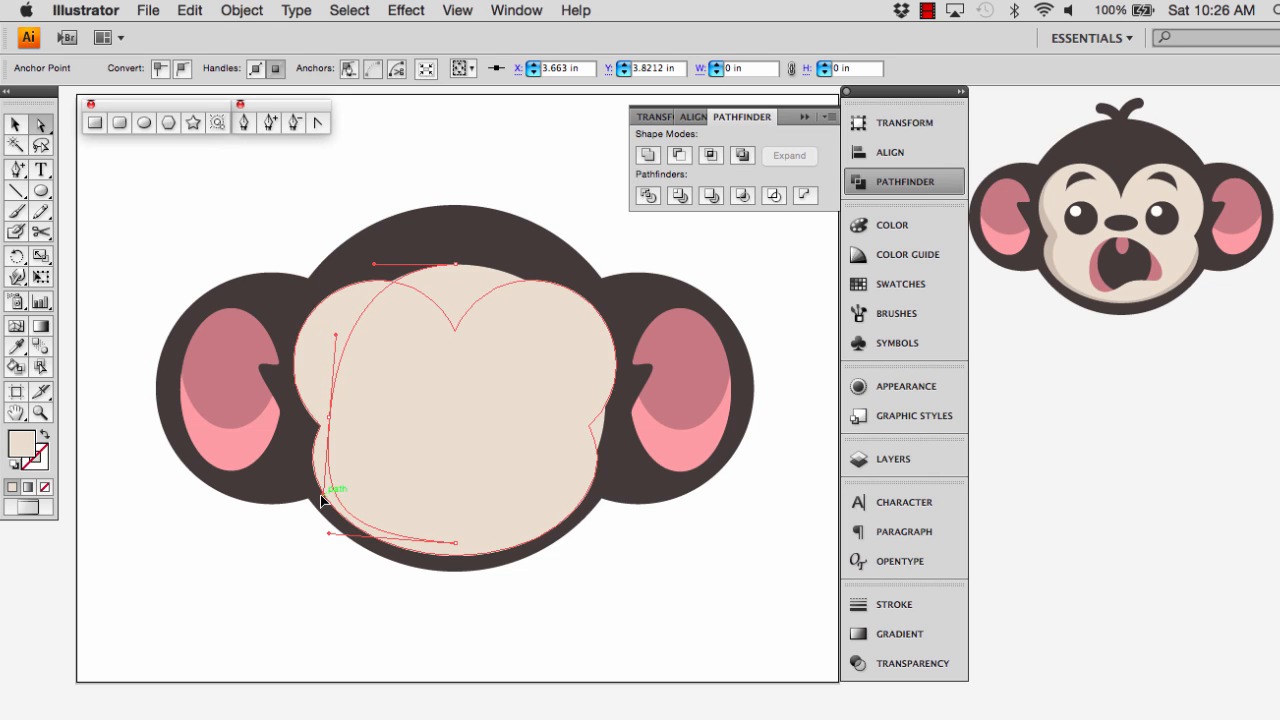
pyautogui.moveTo(336, 335); pyautogui.dragTo(267, 331)
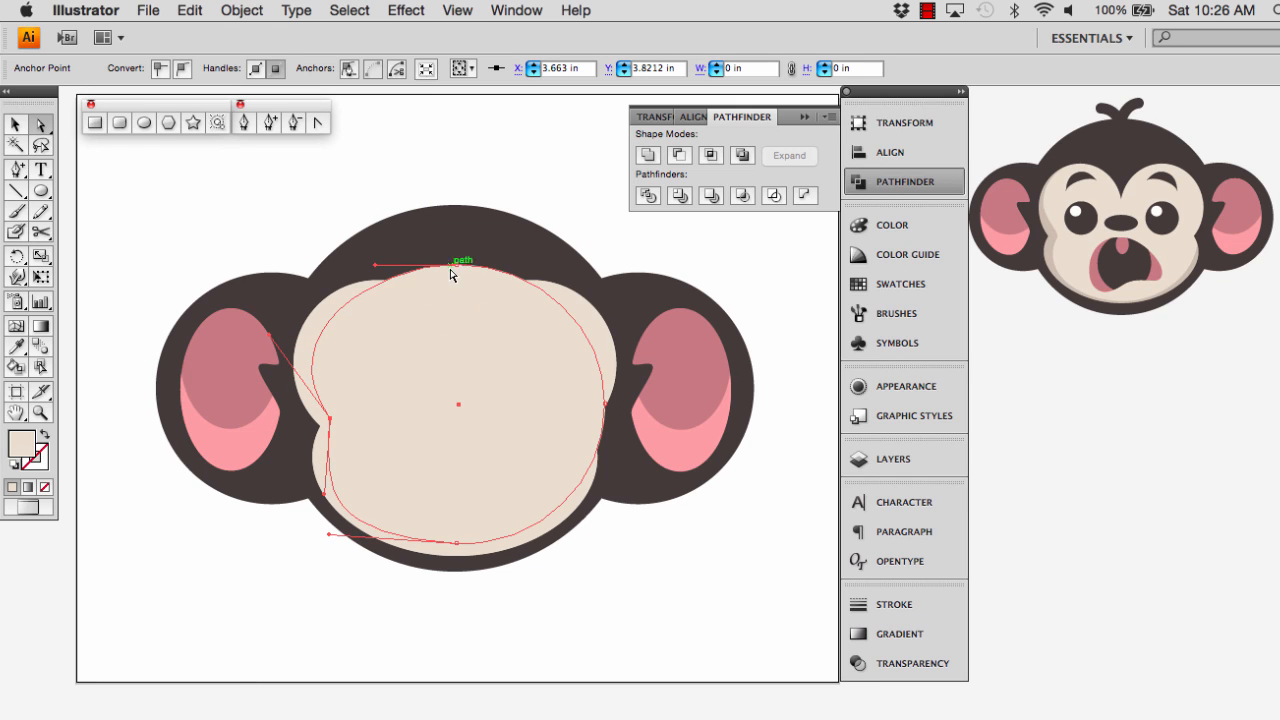
pyautogui.moveTo(374, 270); pyautogui.dragTo(364, 274)
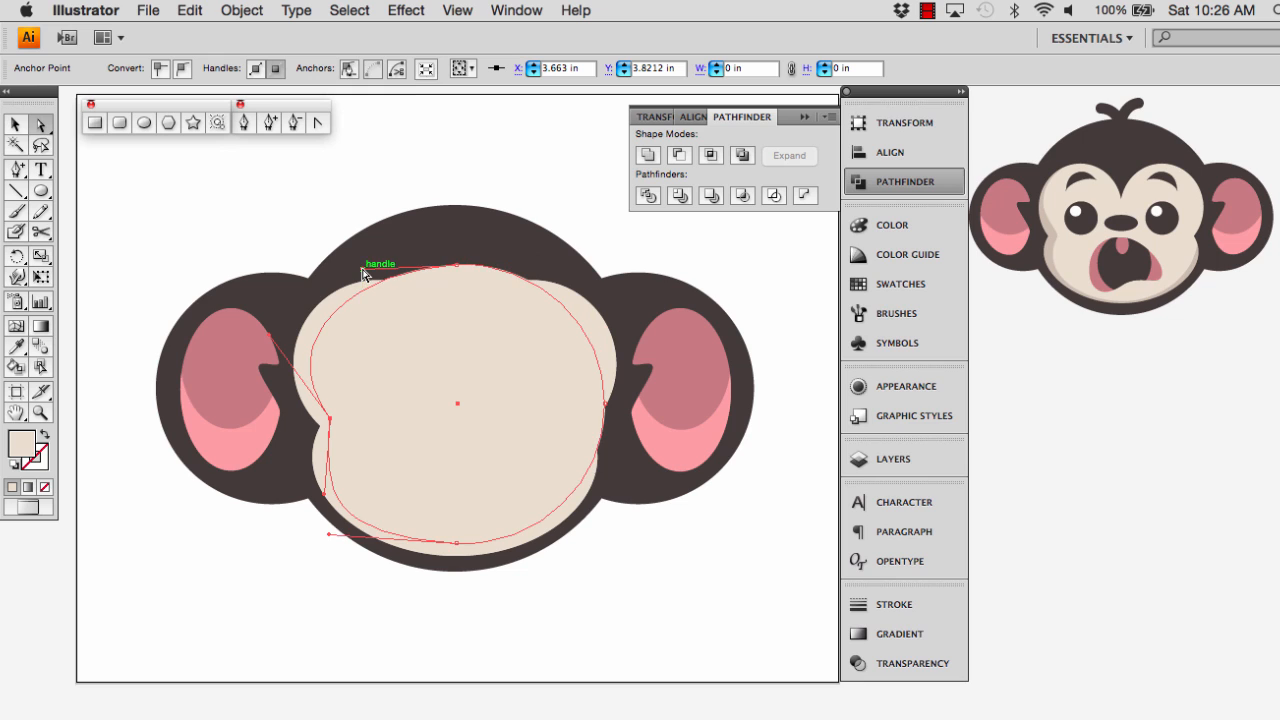
# Extend the ellipse's right side to the face edge, fine-tune its bottom anchor and handles, and clear the selection
pyautogui.click(456, 542)
pyautogui.click(606, 392)
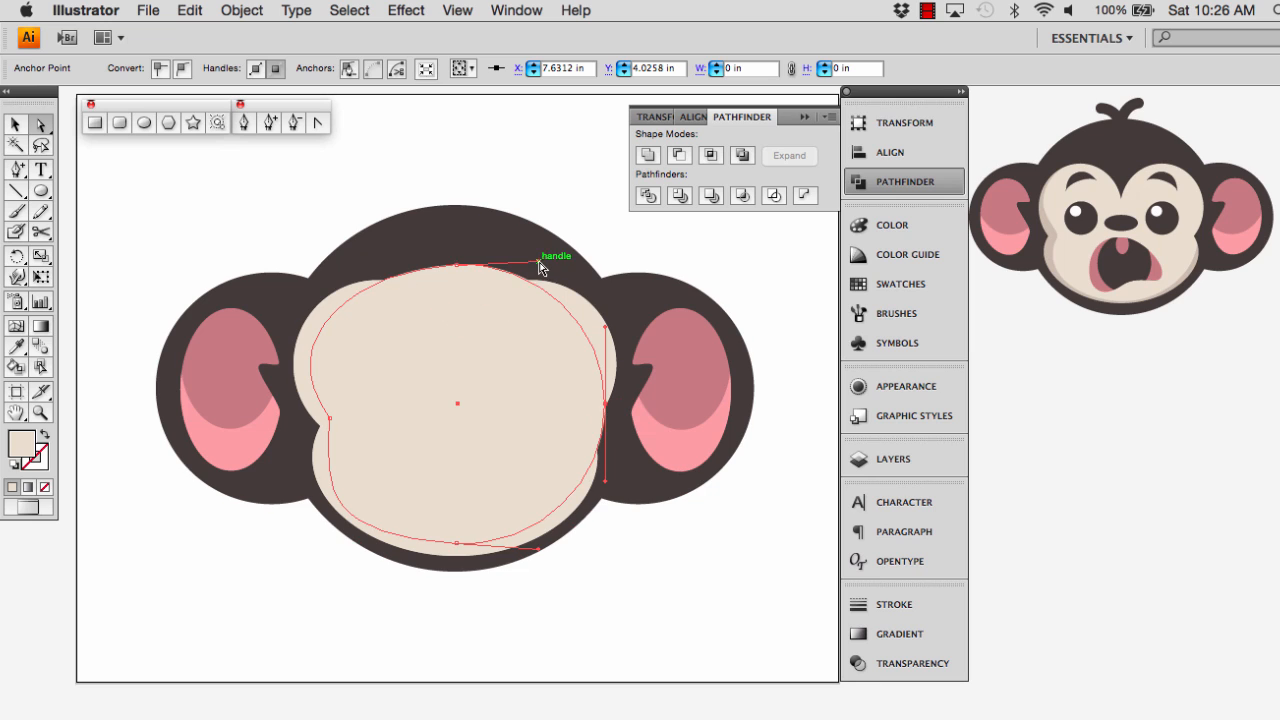
pyautogui.moveTo(539, 262); pyautogui.dragTo(655, 264)
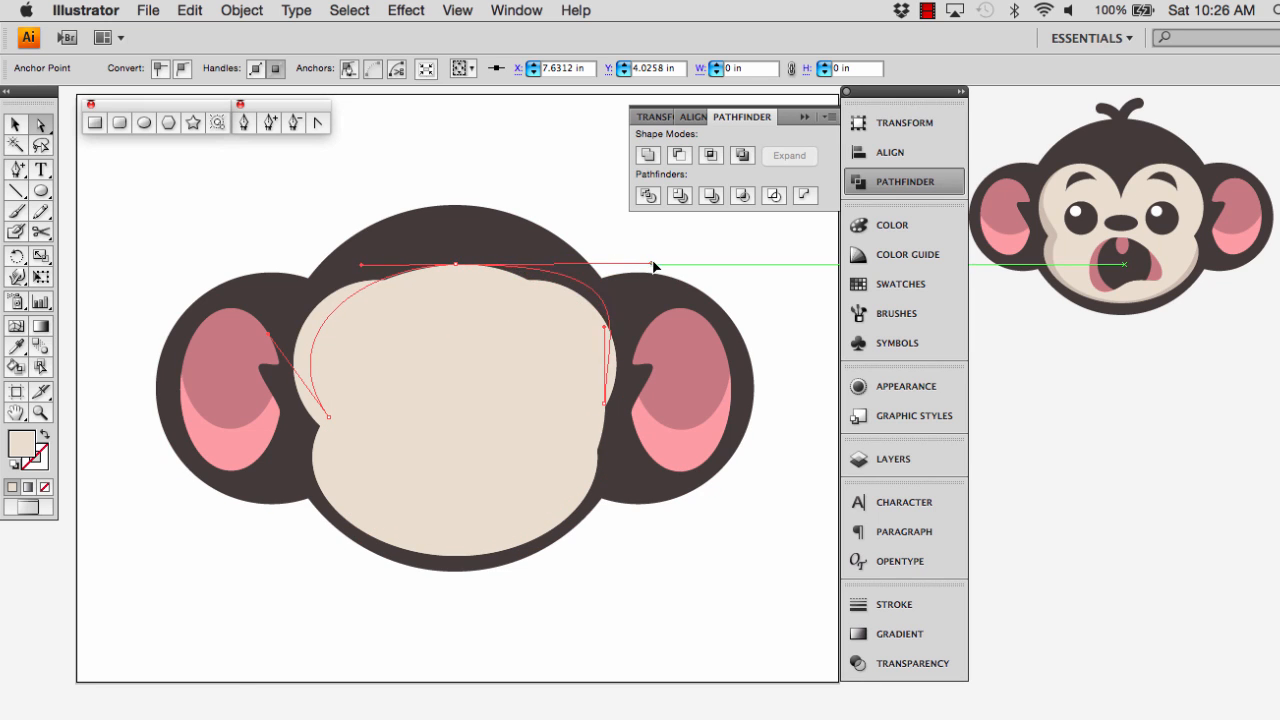
pyautogui.moveTo(604, 404); pyautogui.dragTo(615, 404)
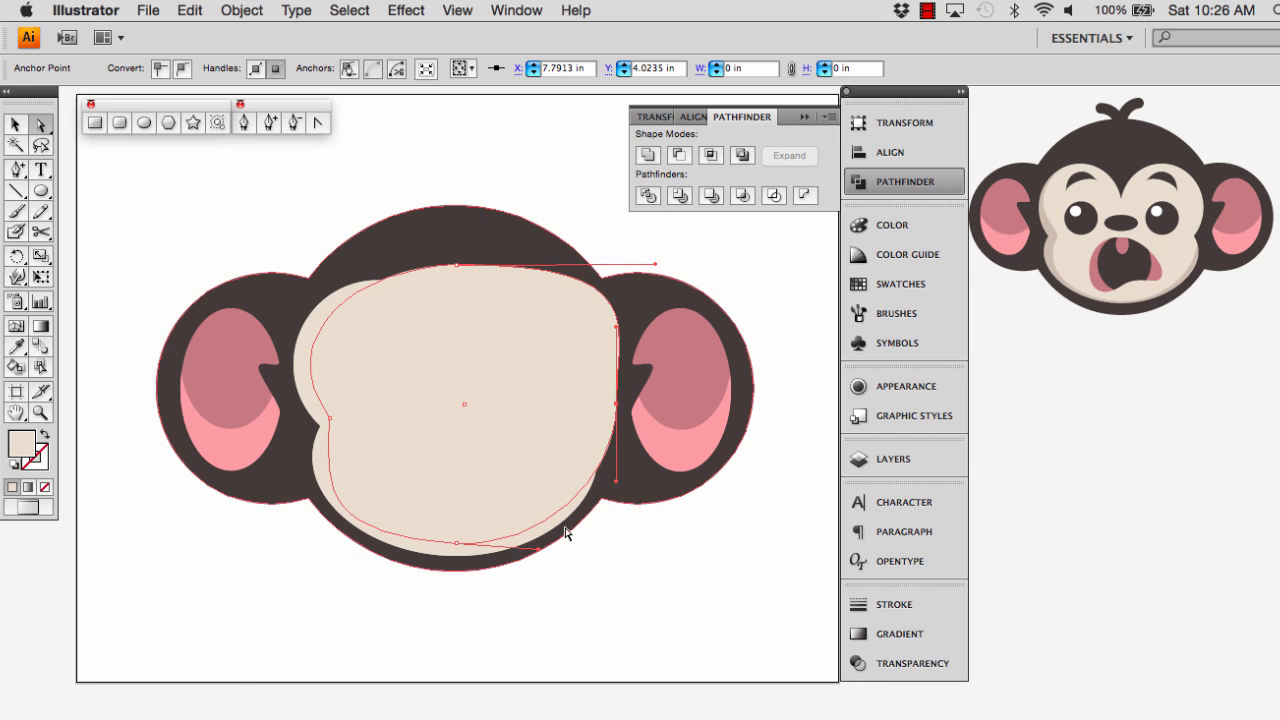
pyautogui.moveTo(539, 548); pyautogui.dragTo(541, 545)
pyautogui.moveTo(457, 545); pyautogui.dragTo(466, 541)
pyautogui.moveTo(342, 539); pyautogui.dragTo(358, 540)
pyautogui.click(405, 632)
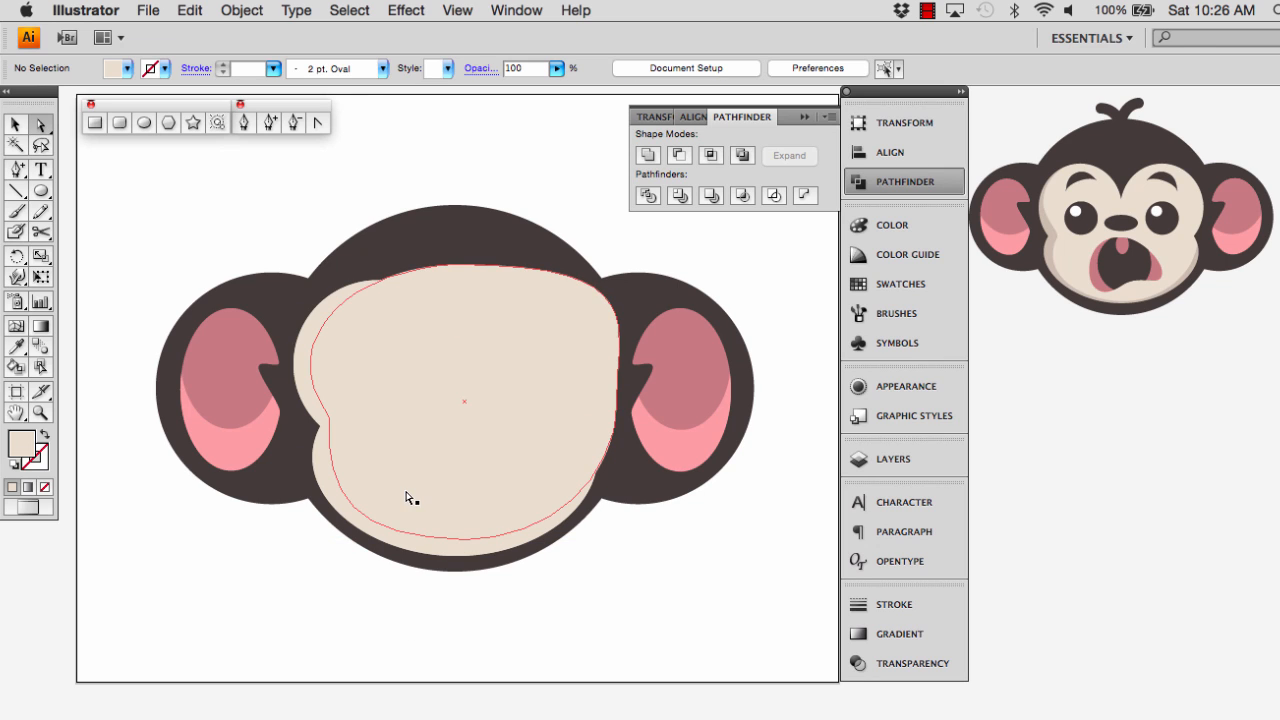
# Subtract the reshaped ellipse from the duplicate face and fill the remaining crescent with the shadow colour sampled from the reference monkey's face
pyautogui.click(405, 497)
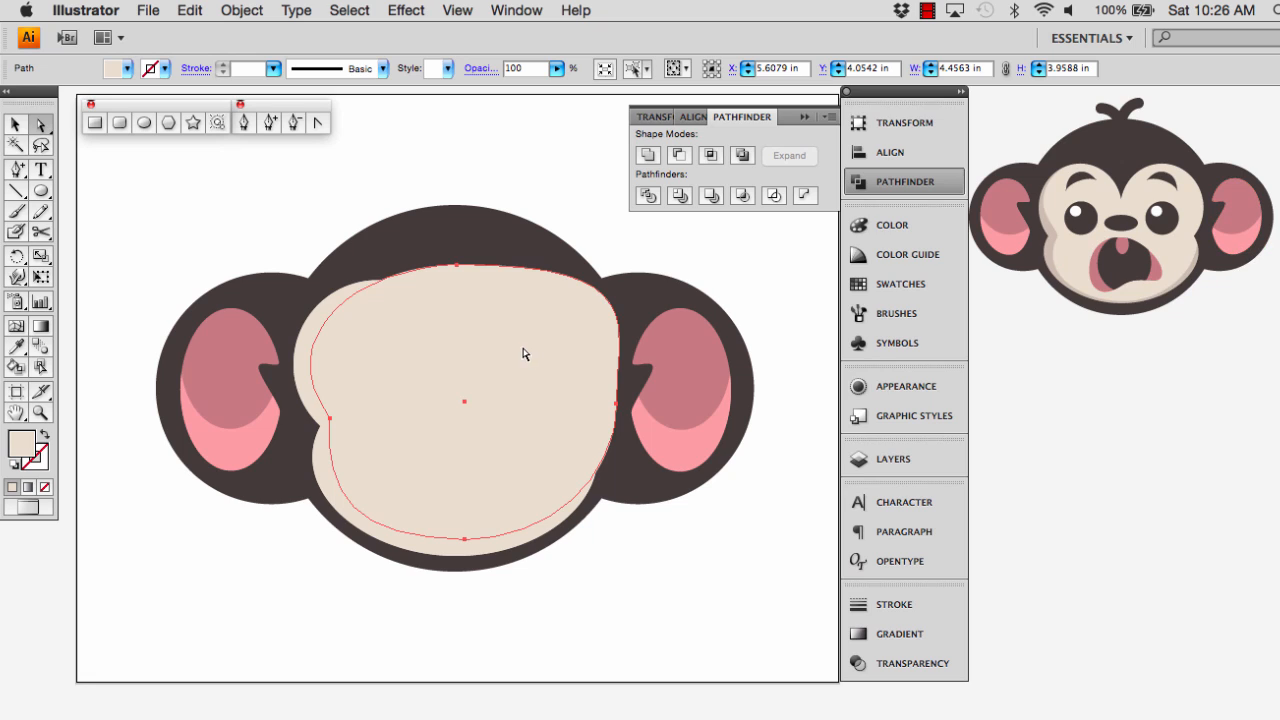
pyautogui.click(303, 388)
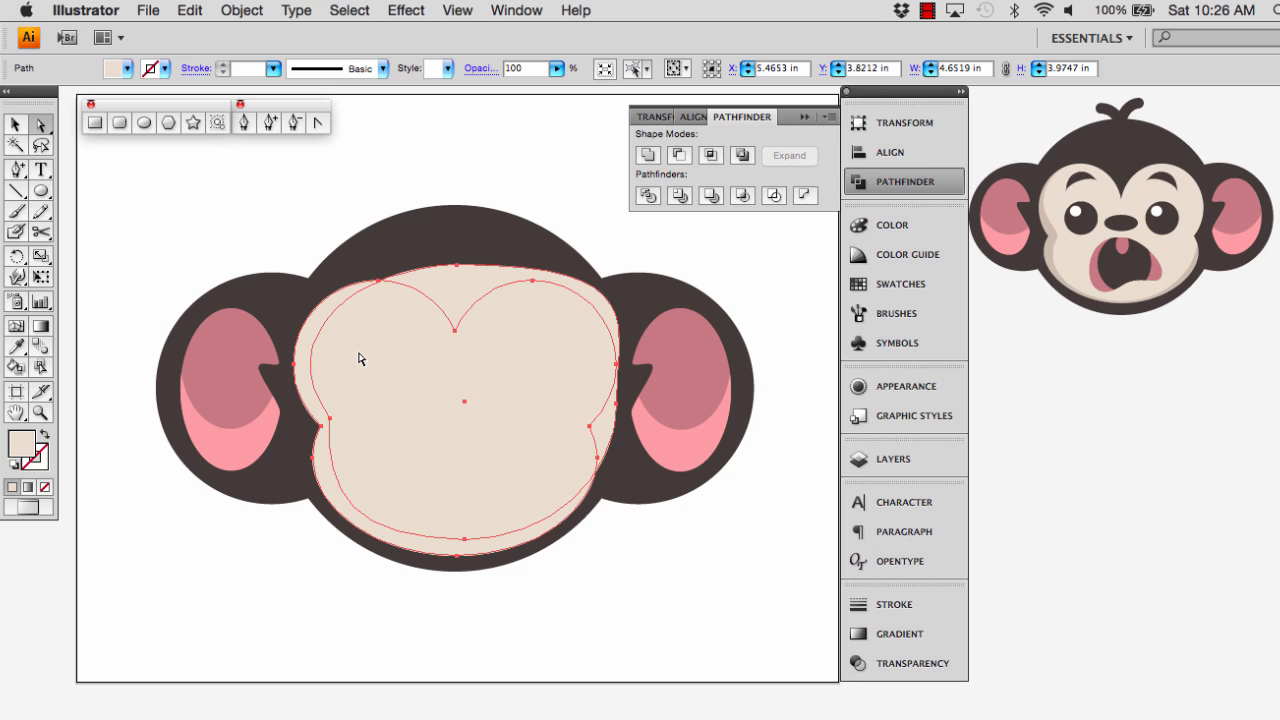
pyautogui.click(680, 155)
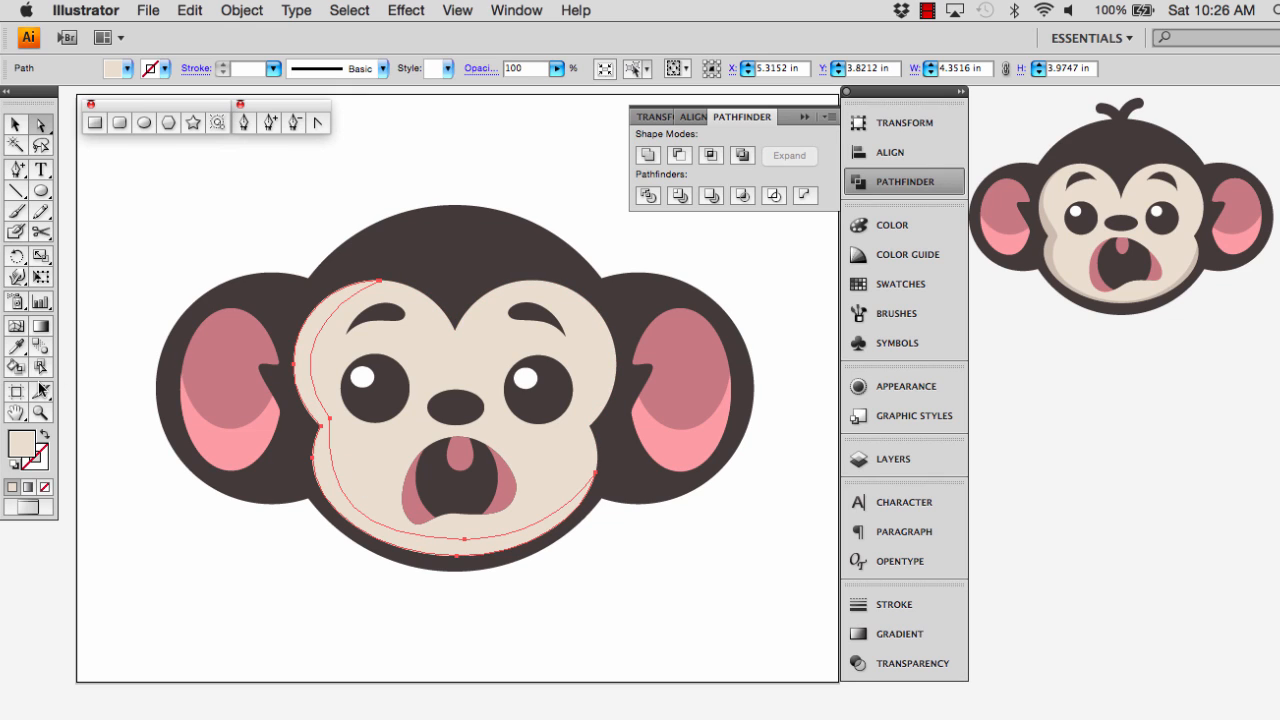
pyautogui.click(17, 346)
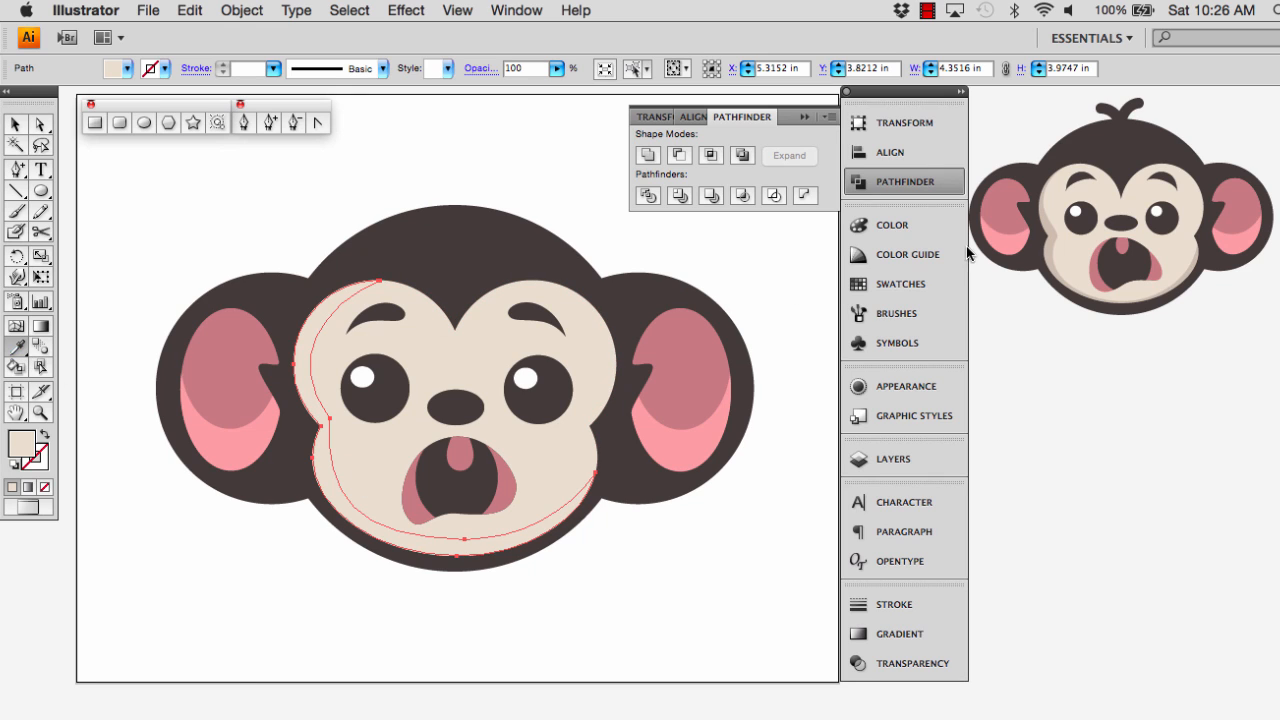
pyautogui.click(1047, 225)
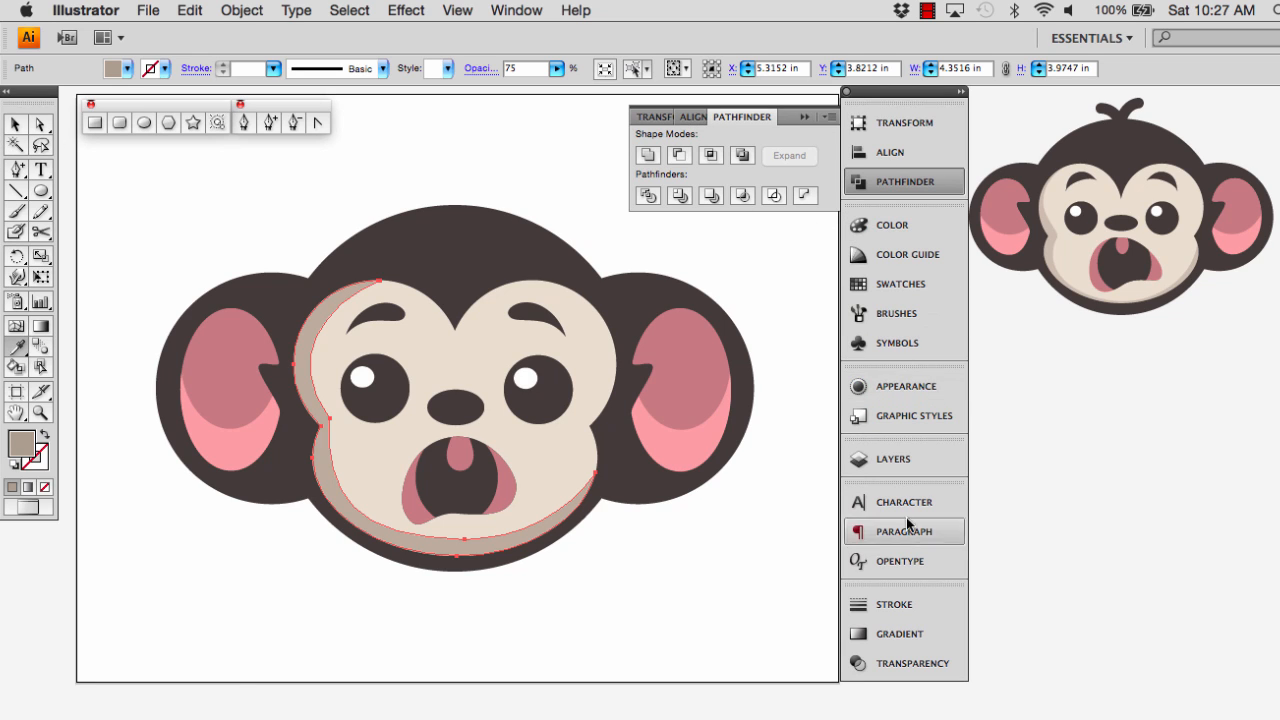
# Set the face shadow crescent's opacity to 50% and clear the selection
pyautogui.click(865, 663)
pyautogui.click(809, 620)
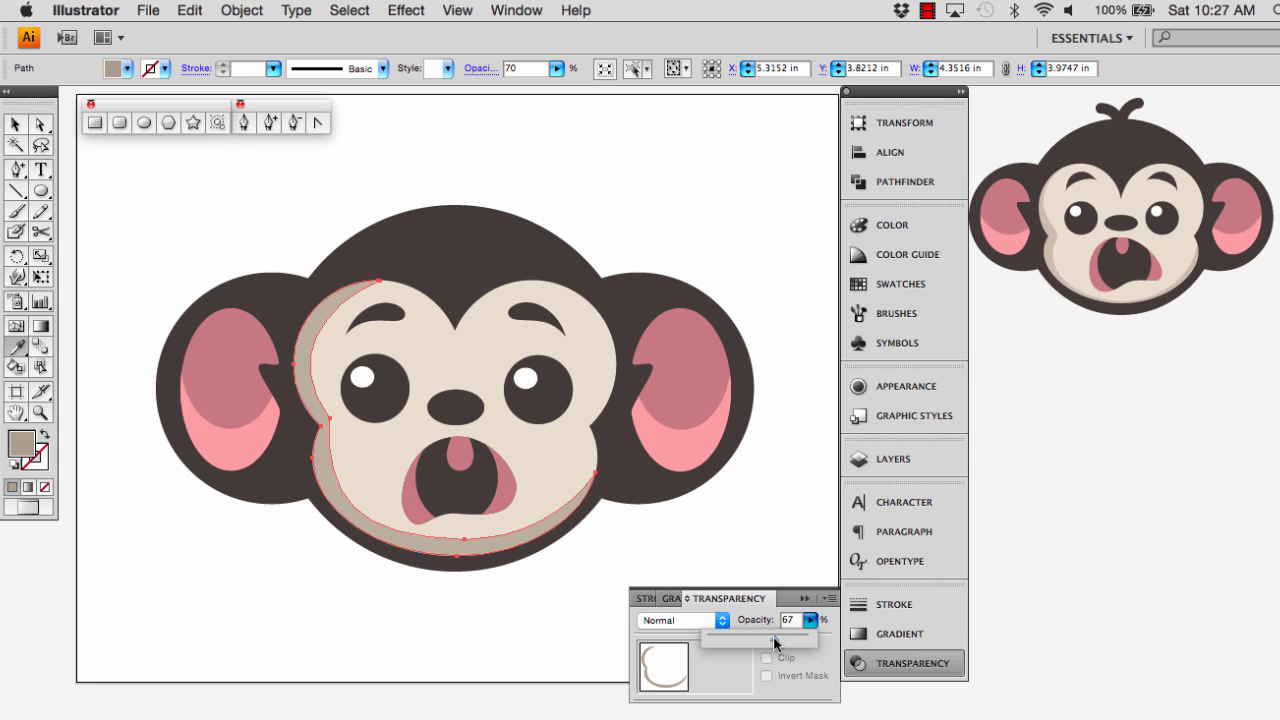
pyautogui.moveTo(769, 637); pyautogui.dragTo(756, 640)
pyautogui.click(778, 522)
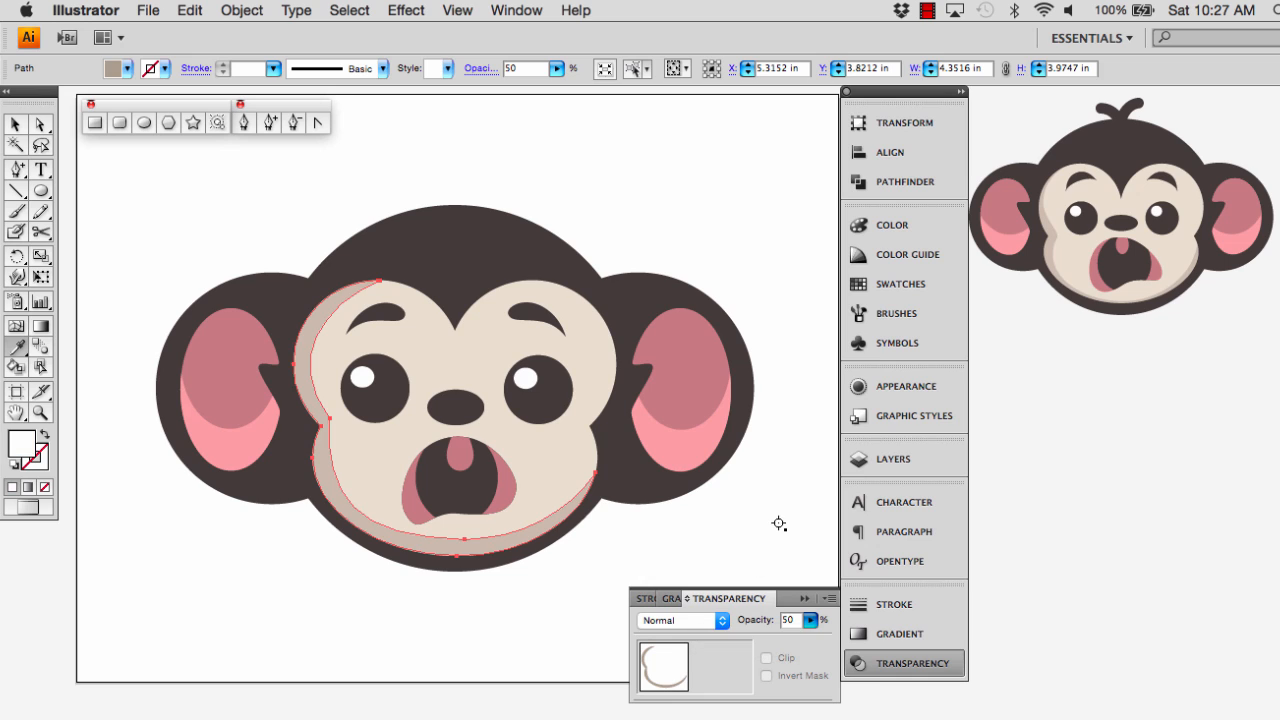
pyautogui.press('super+z')
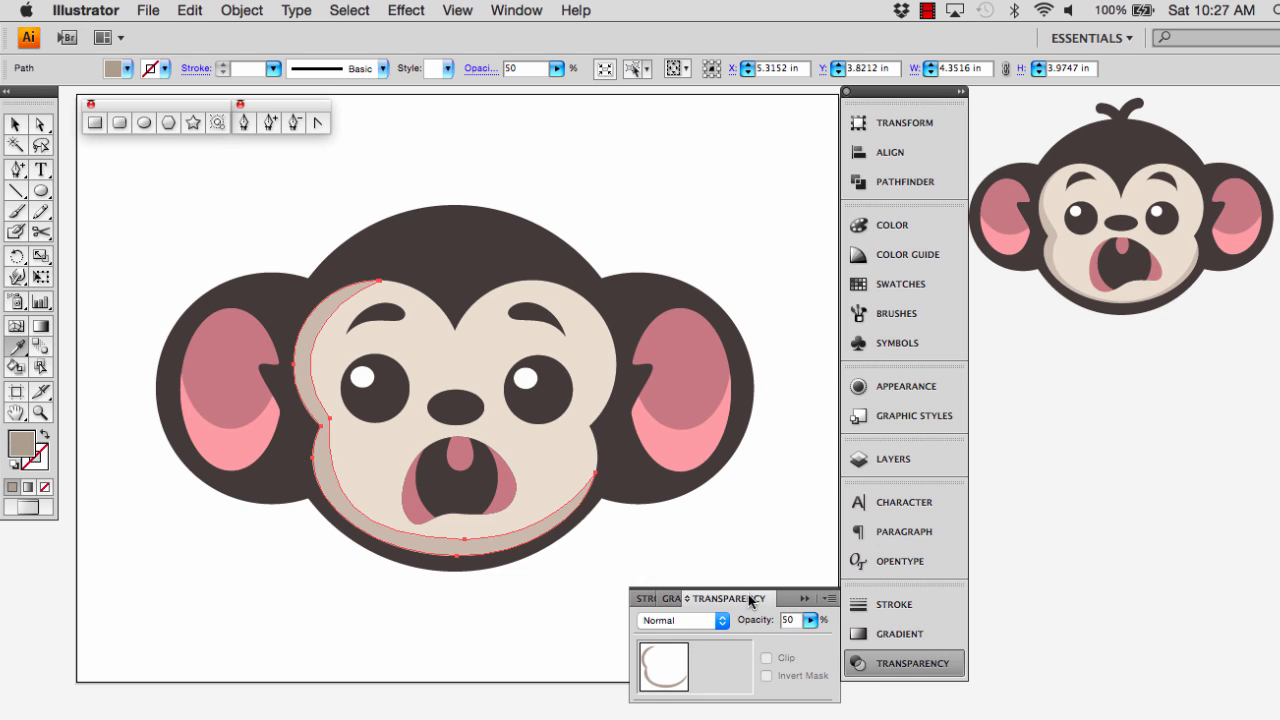
pyautogui.press('v')
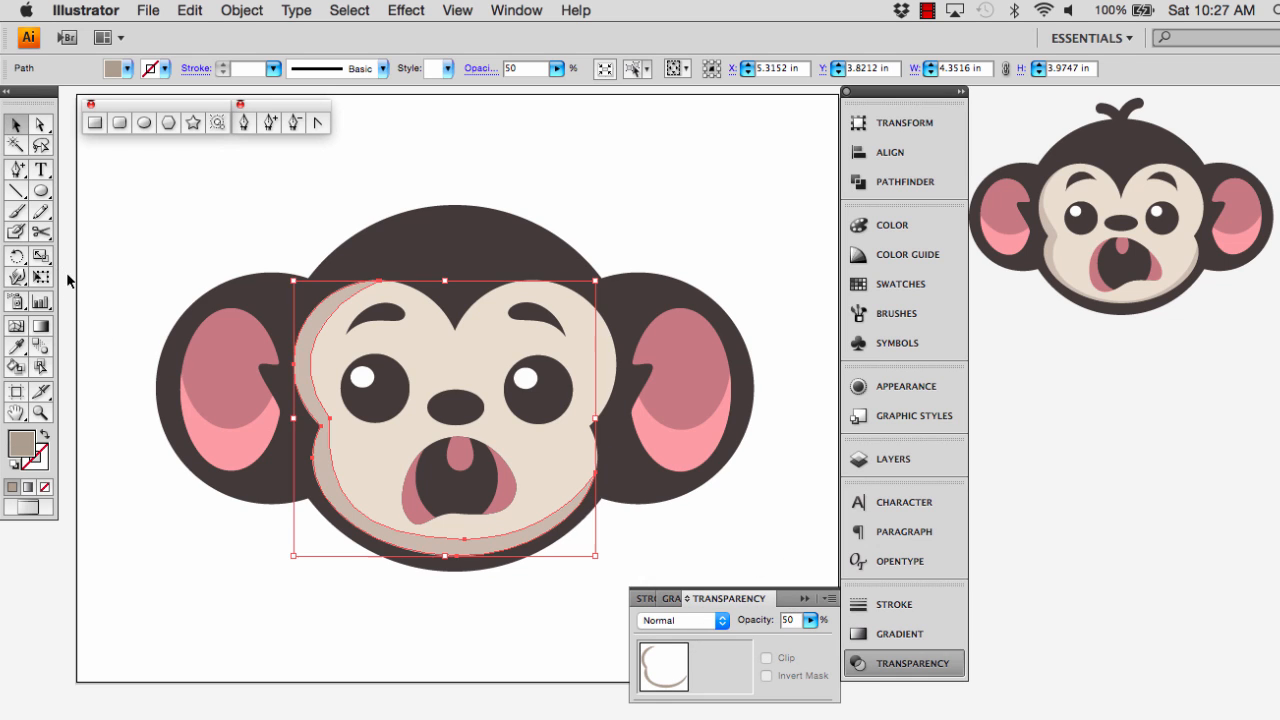
pyautogui.click(121, 202)
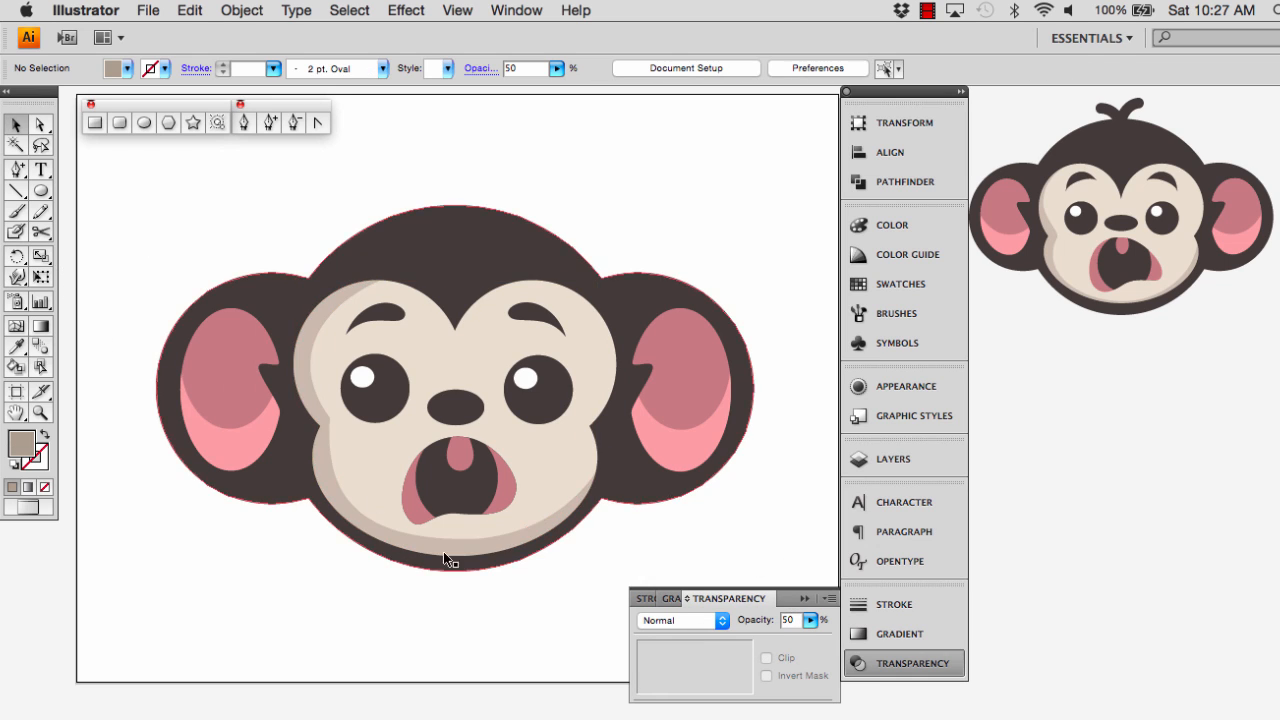
pyautogui.click(801, 598)
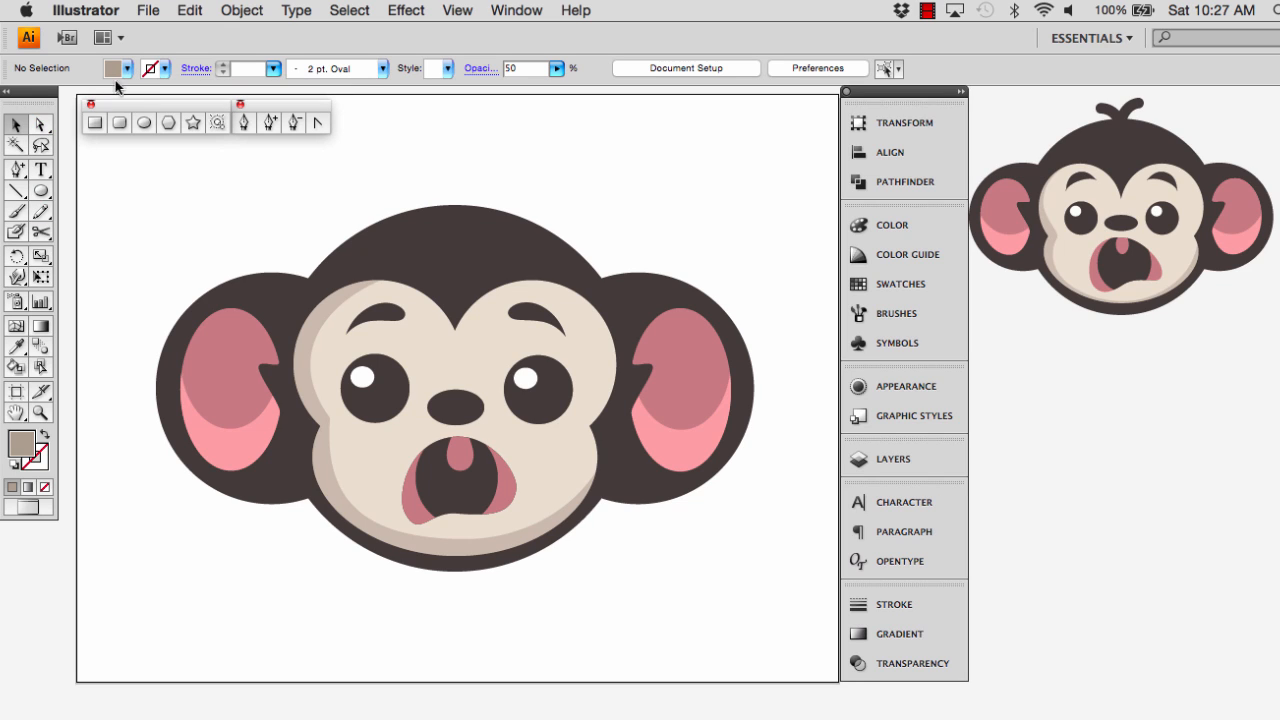
# Draw an unfilled ellipse about 1.6 × 1.46 in above the left ear, stroked with the dark brown sampled from the reference monkey's head
pyautogui.click(18, 348)
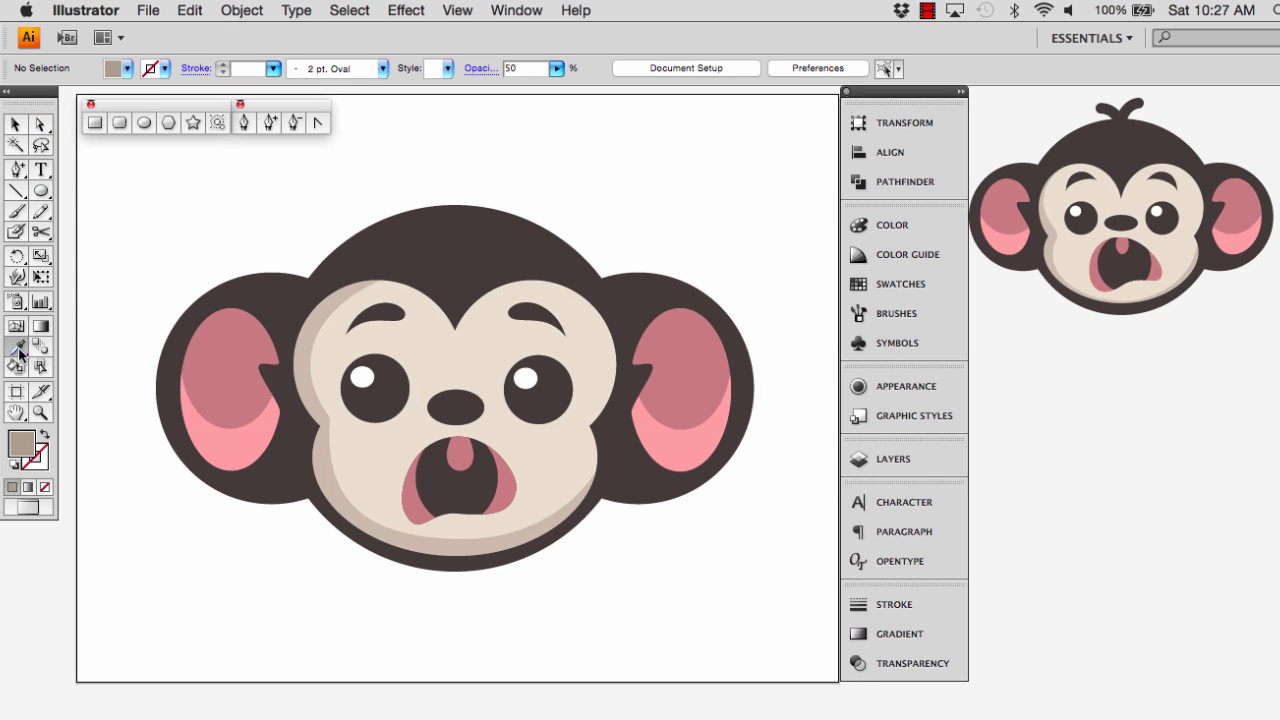
pyautogui.click(1093, 138)
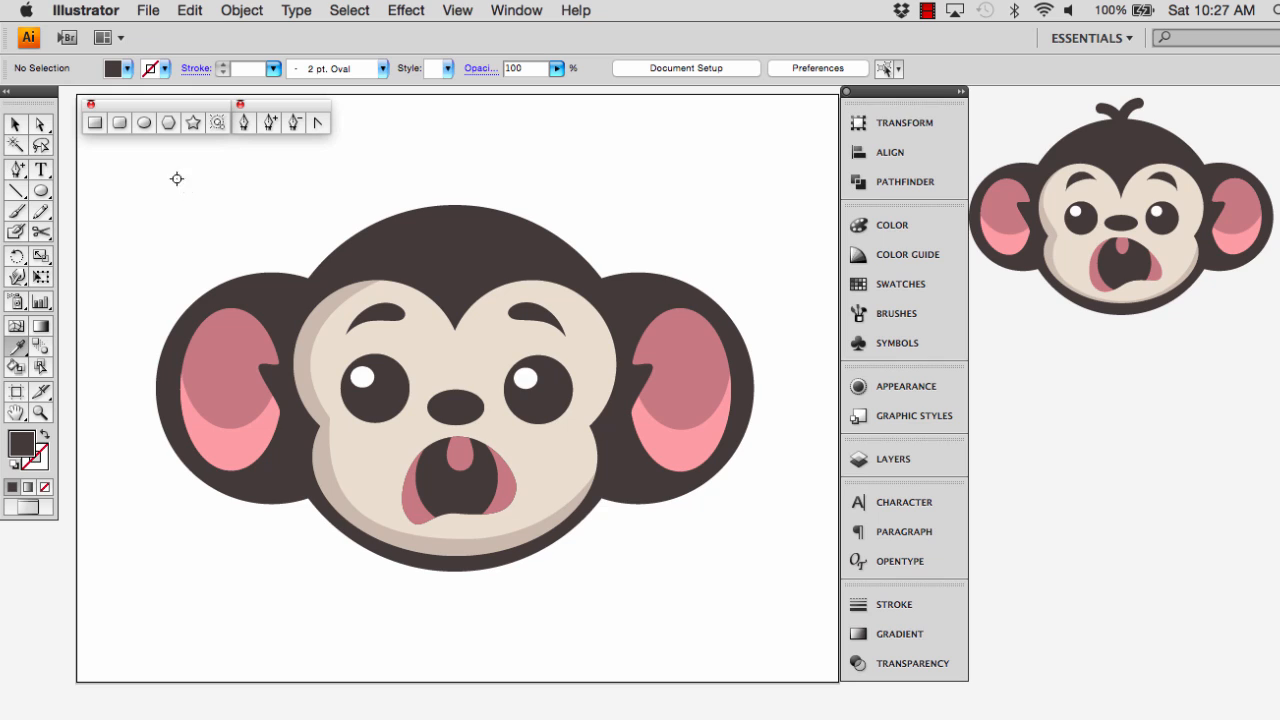
pyautogui.click(144, 122)
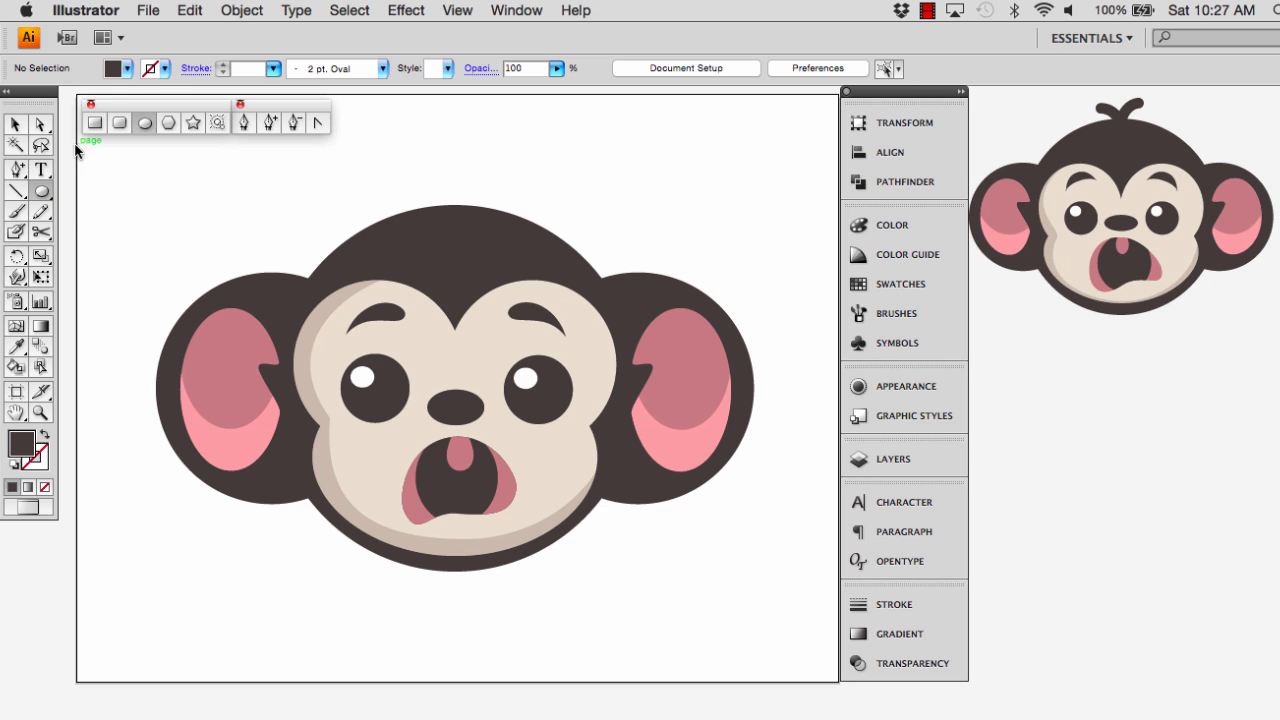
pyautogui.click(45, 438)
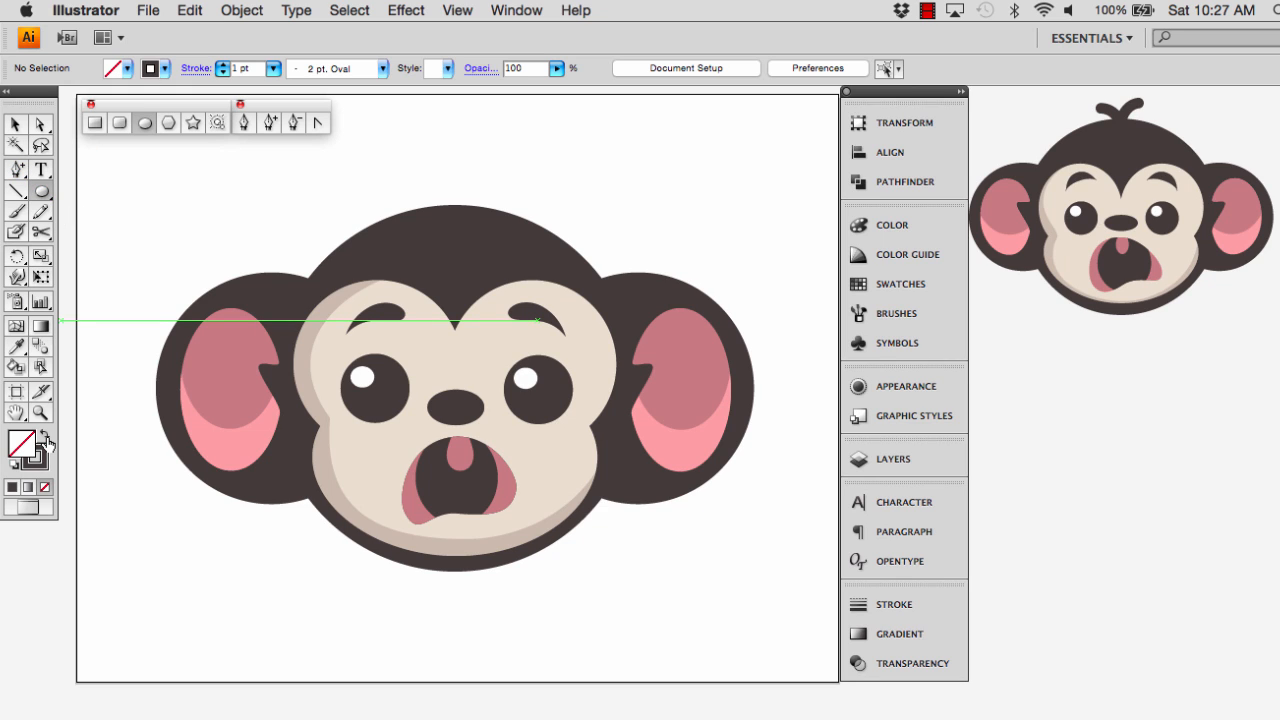
pyautogui.moveTo(156, 154); pyautogui.dragTo(267, 254)
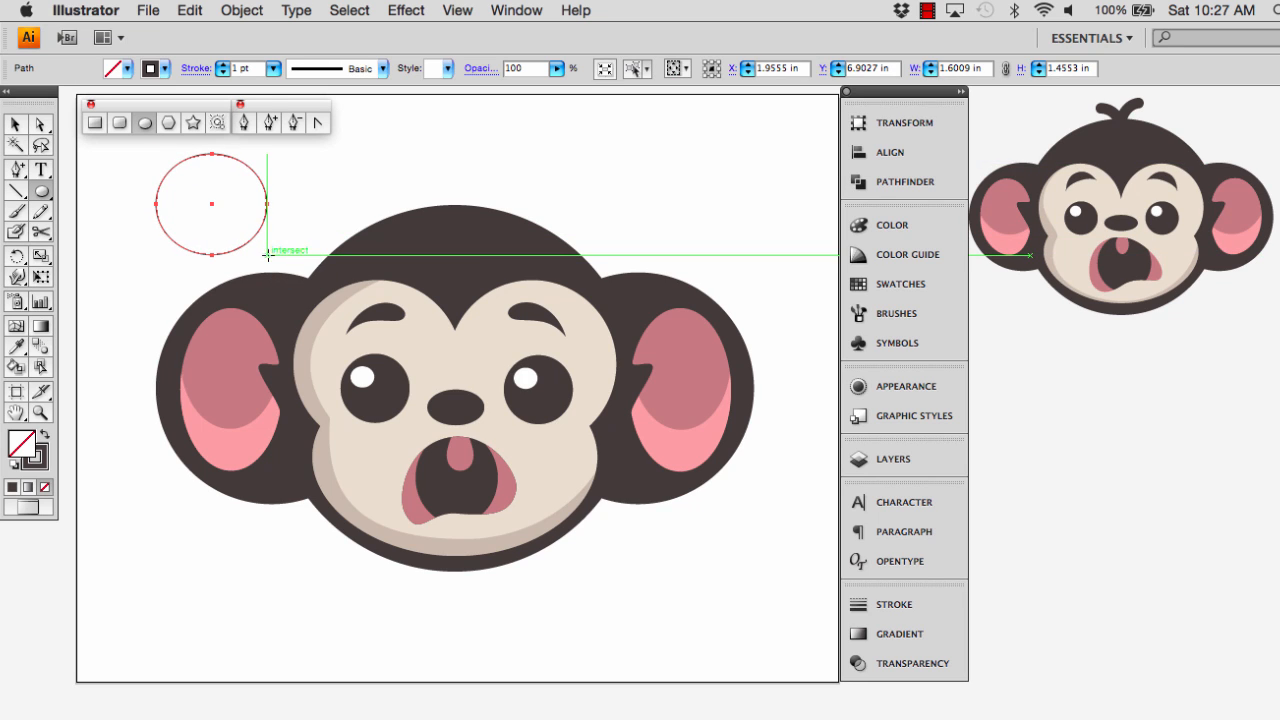
# Set the new ellipse's stroke weight to 16 pt
pyautogui.click(222, 66)
pyautogui.click(222, 66)
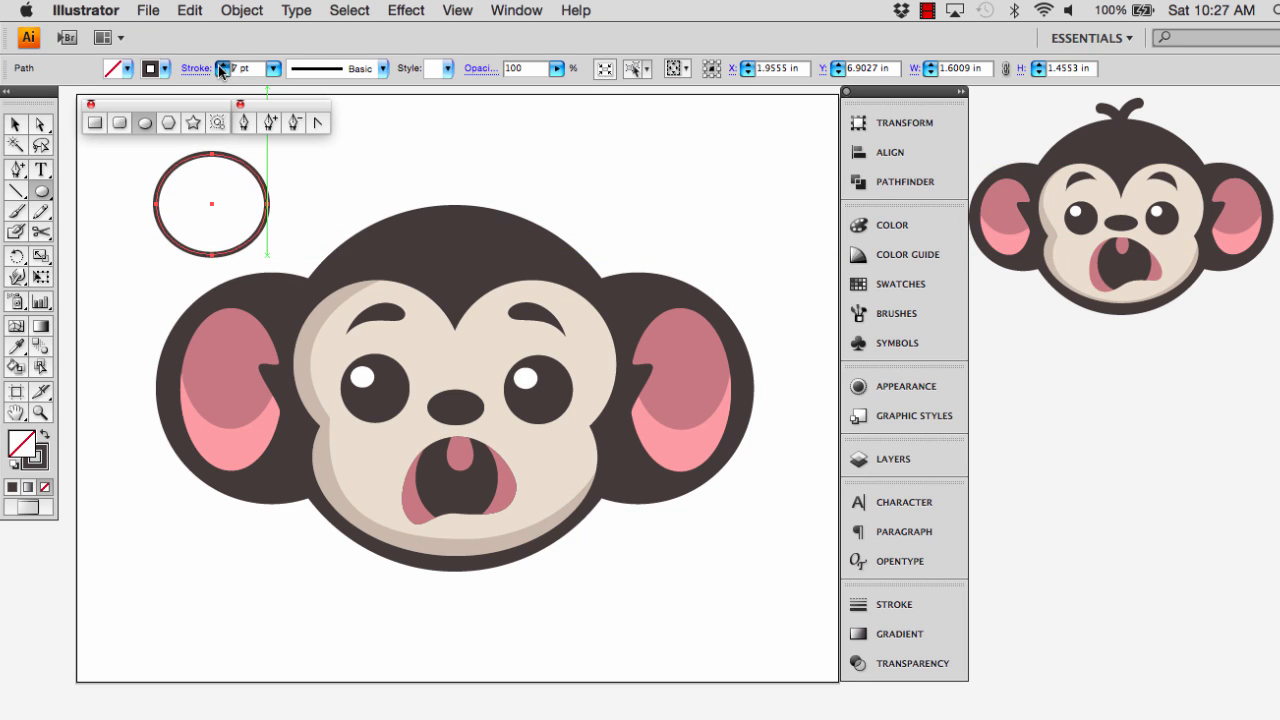
pyautogui.click(222, 66)
pyautogui.click(222, 66)
pyautogui.click(222, 66)
pyautogui.click(222, 66)
pyautogui.click(222, 66)
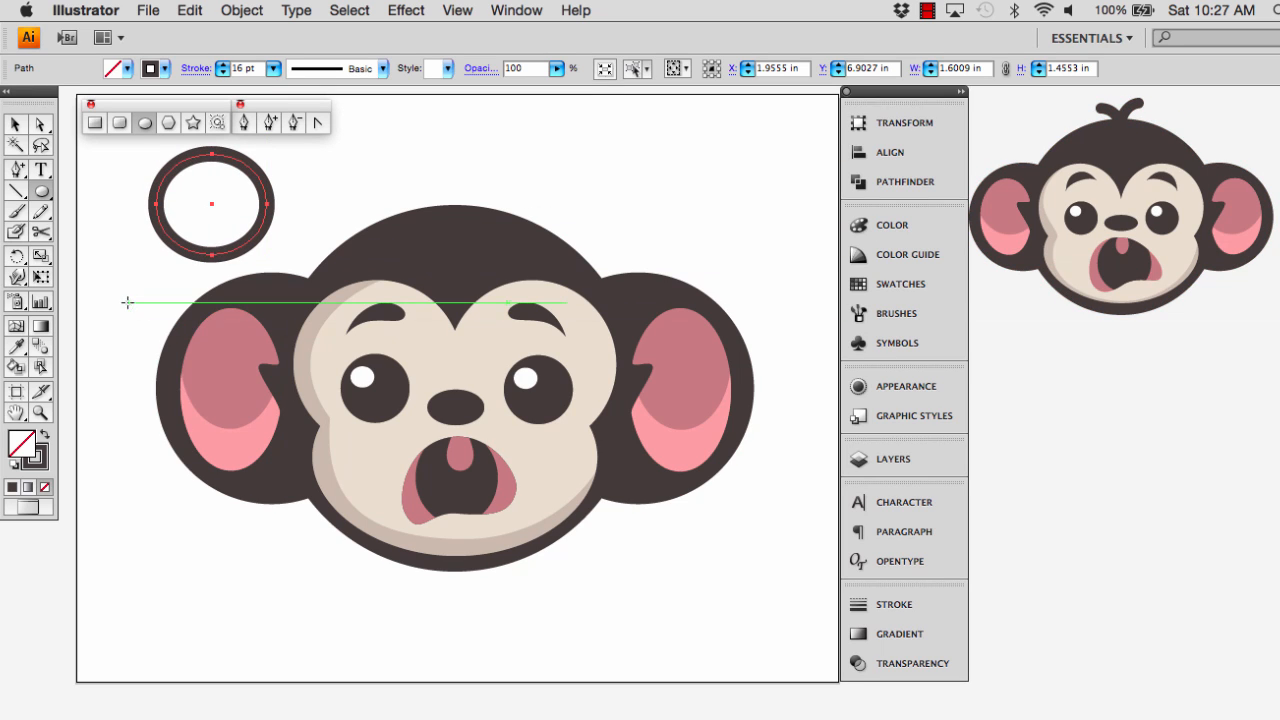
# Cut the thick ring's path with the Scissors tool at its right side, top and left side
pyautogui.moveTo(43, 233); pyautogui.dragTo(110, 259)
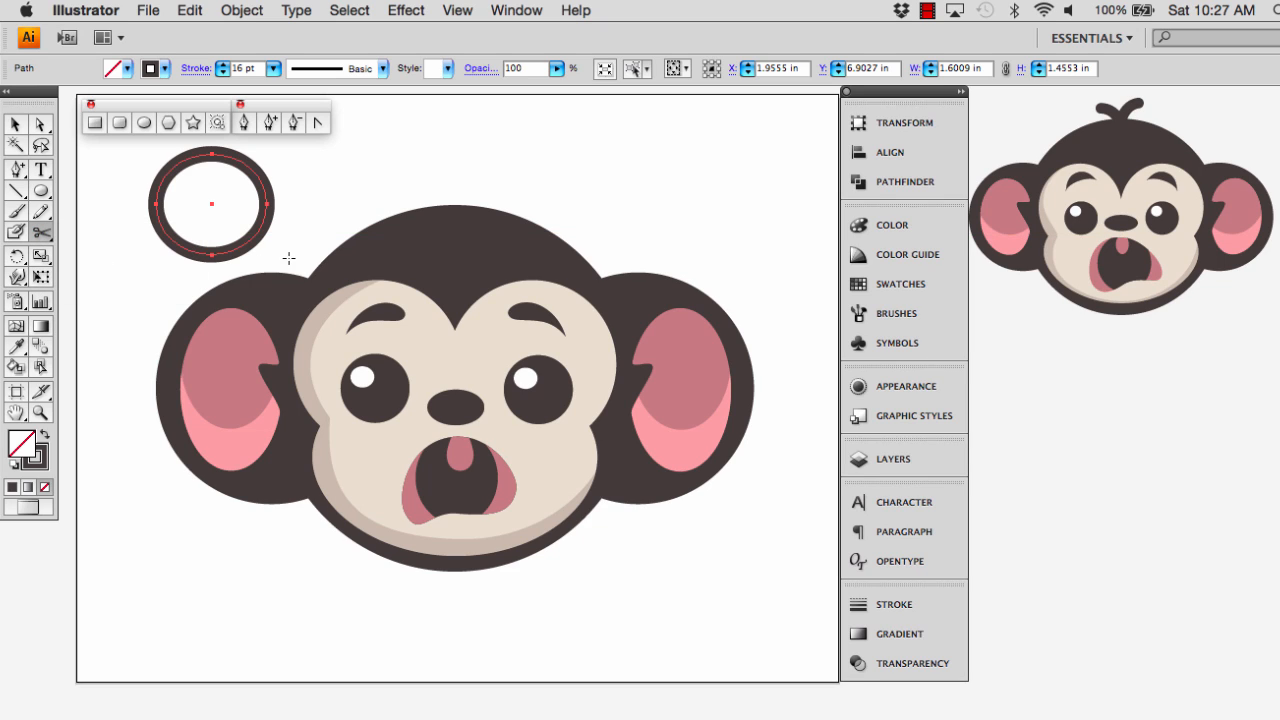
pyautogui.click(266, 197)
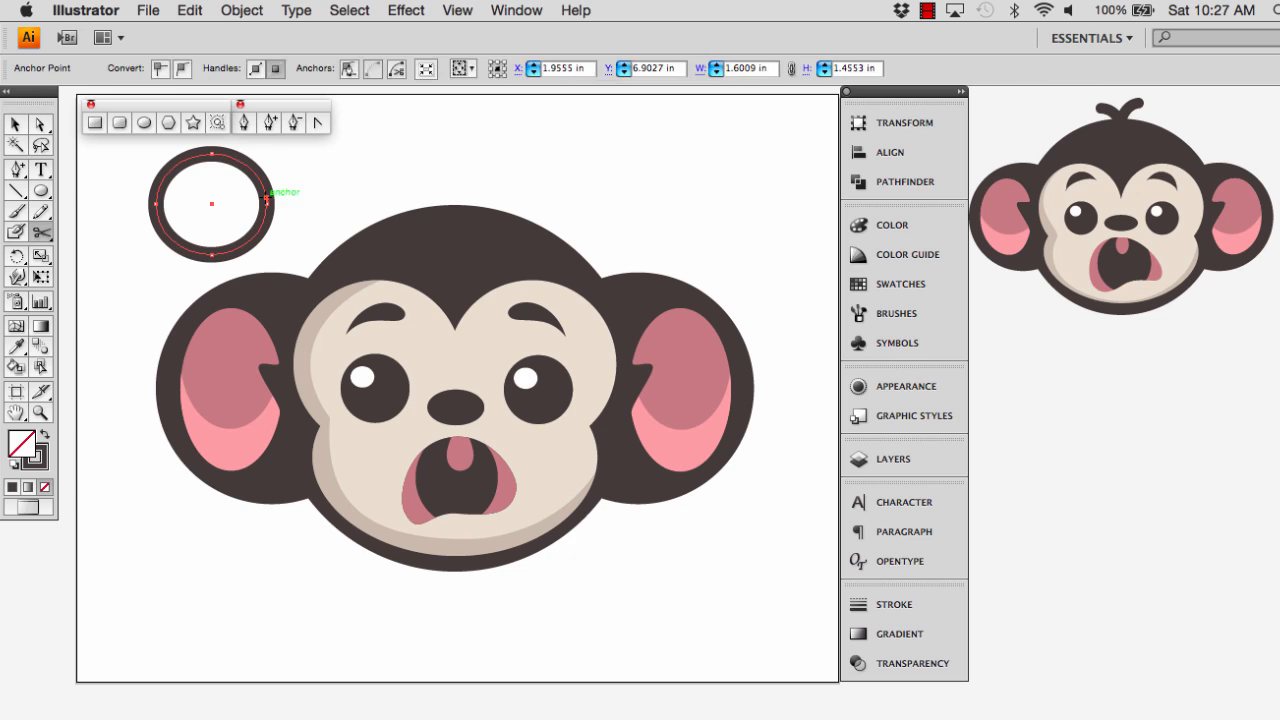
pyautogui.click(218, 154)
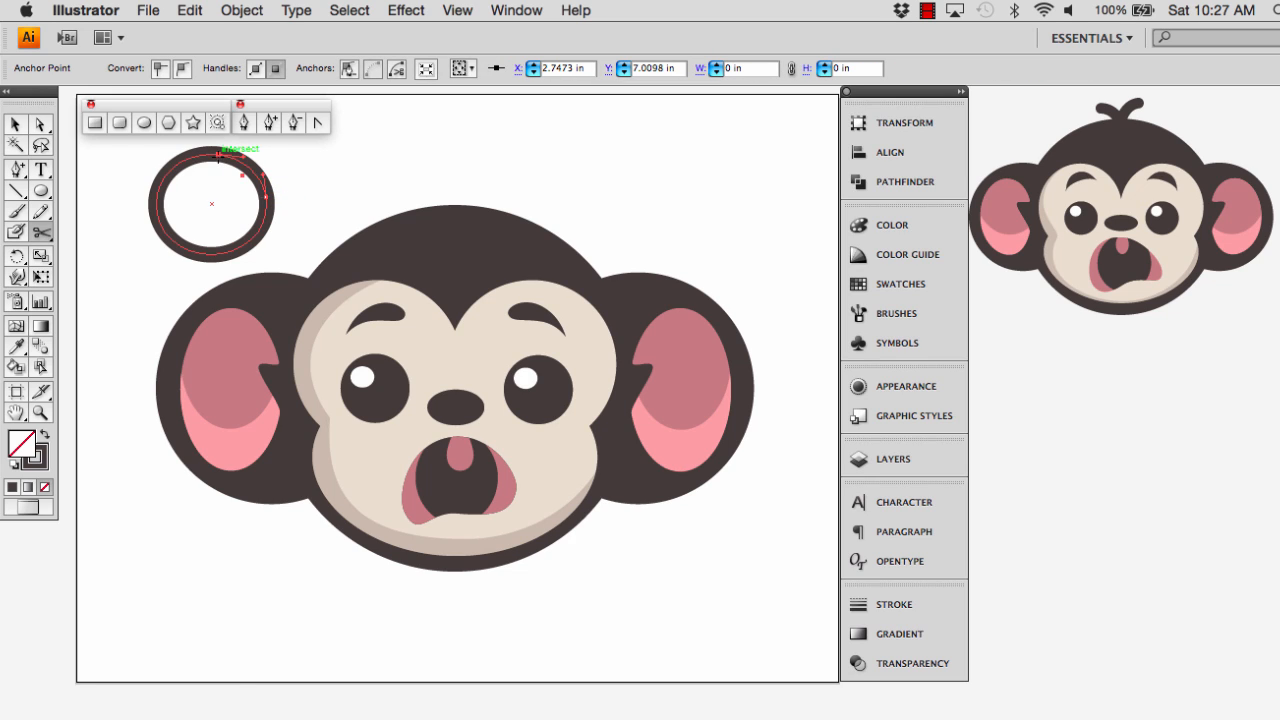
pyautogui.click(157, 193)
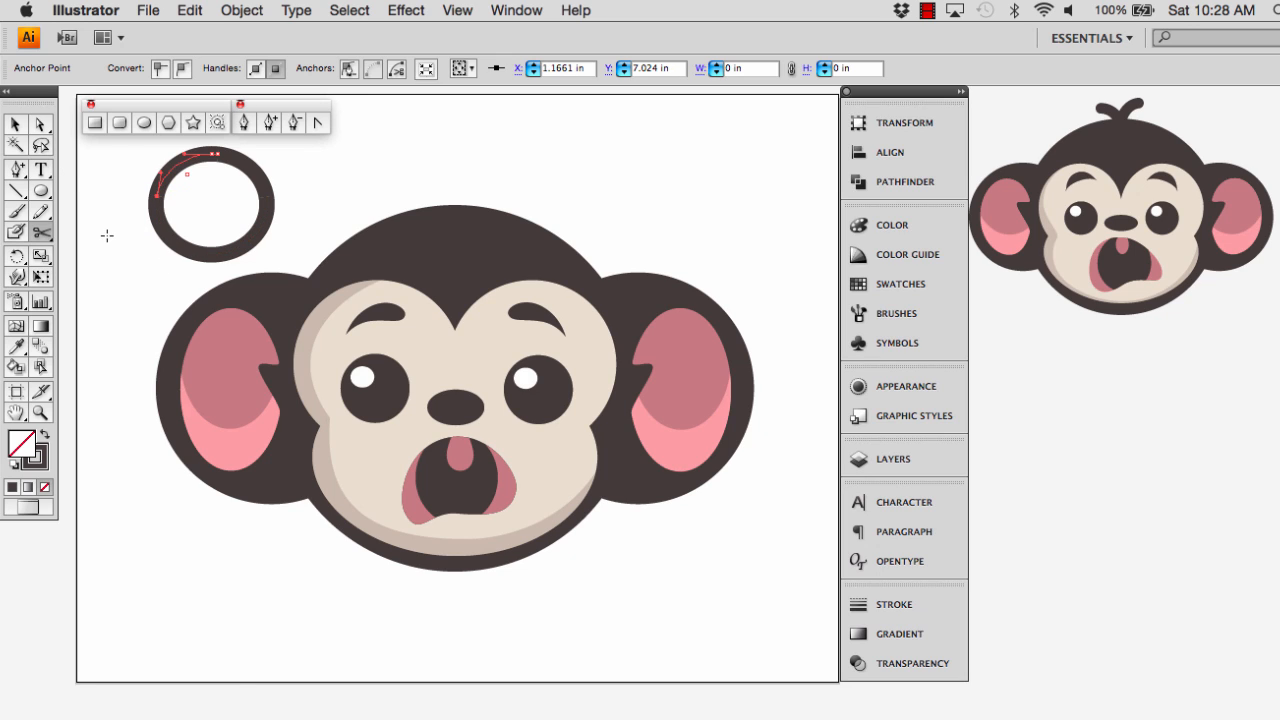
# Delete the lower arc of the cut ring above the left ear
pyautogui.press('v')
pyautogui.click(189, 252)
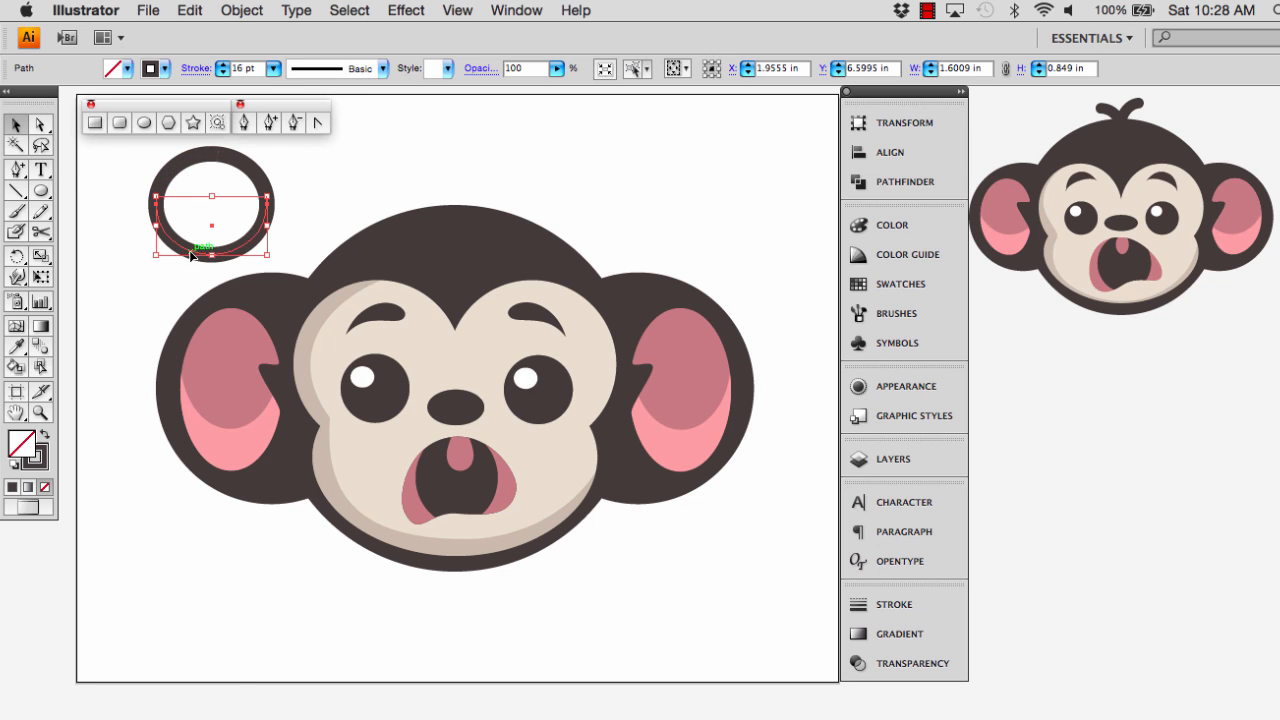
pyautogui.press('Delete')
# Move the two remaining arcs onto the top of the head as a V-shaped hair tuft, nudging the right strand slightly right and down
pyautogui.moveTo(251, 180); pyautogui.dragTo(424, 180)
pyautogui.moveTo(189, 160); pyautogui.dragTo(479, 178)
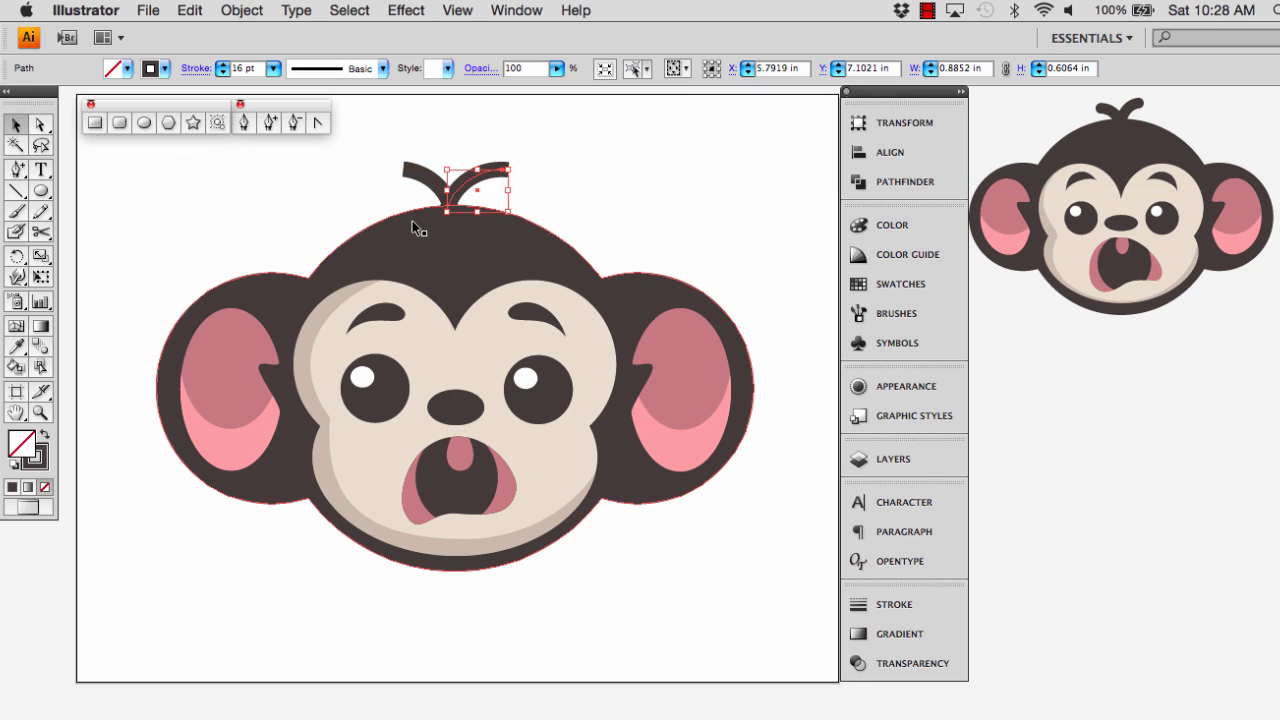
pyautogui.press('Right')
pyautogui.press('Right')
pyautogui.press('Right')
pyautogui.press('Right')
pyautogui.press('Right')
pyautogui.press('Right')
pyautogui.press('Down')
pyautogui.press('Down')
pyautogui.press('Down')
pyautogui.press('Down')
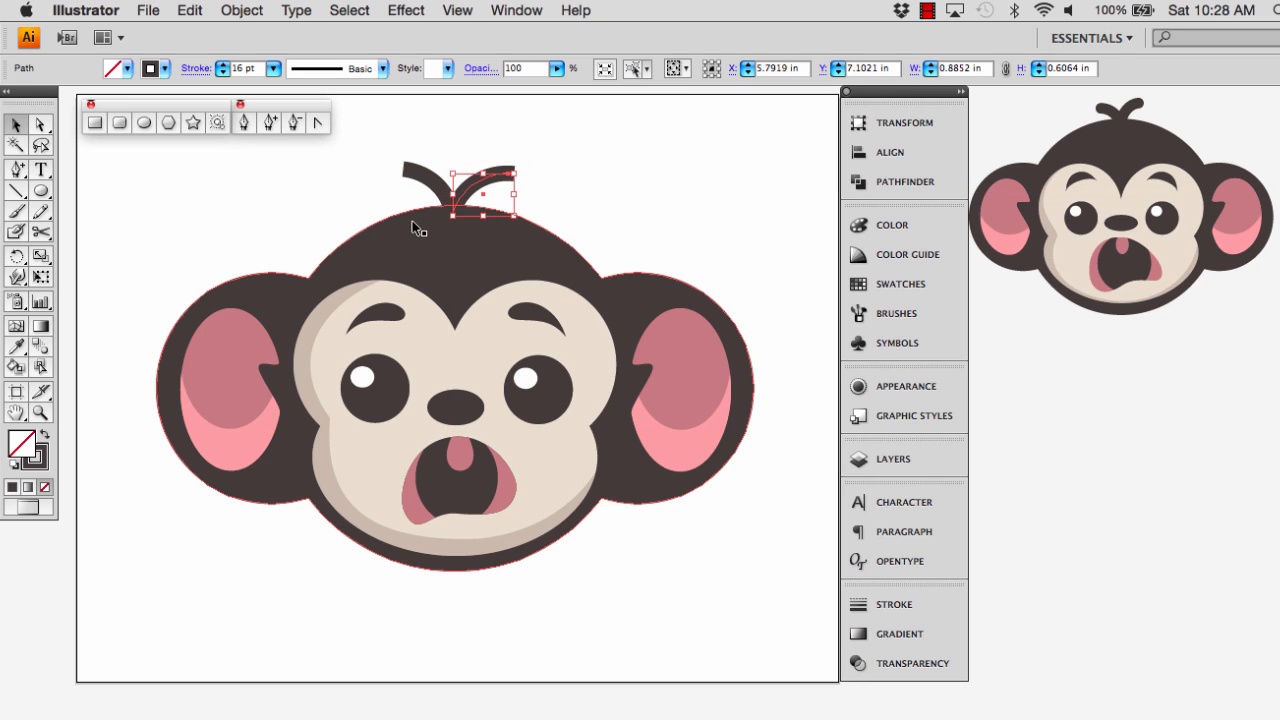
# Shrink the left hair strand to about 0.52 × 0.58 in and narrow the right strand to about 0.68 in
pyautogui.click(415, 175)
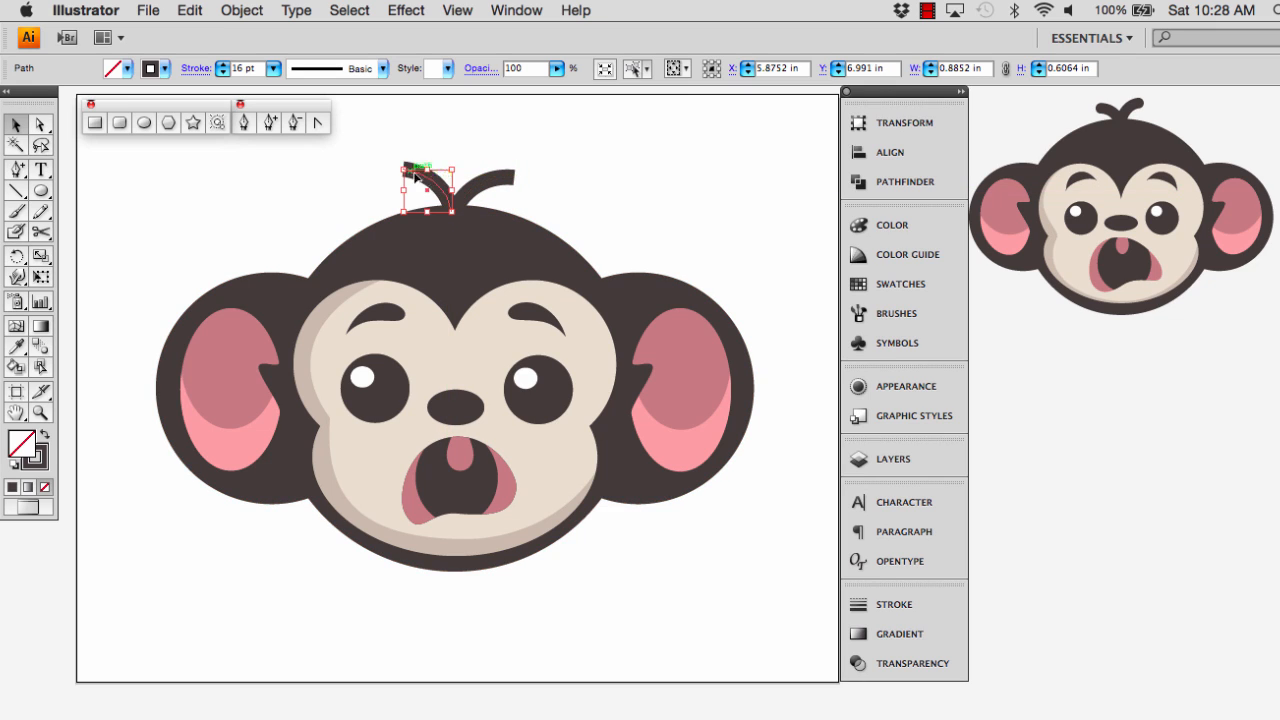
pyautogui.moveTo(415, 175); pyautogui.dragTo(426, 177)
pyautogui.click(500, 178)
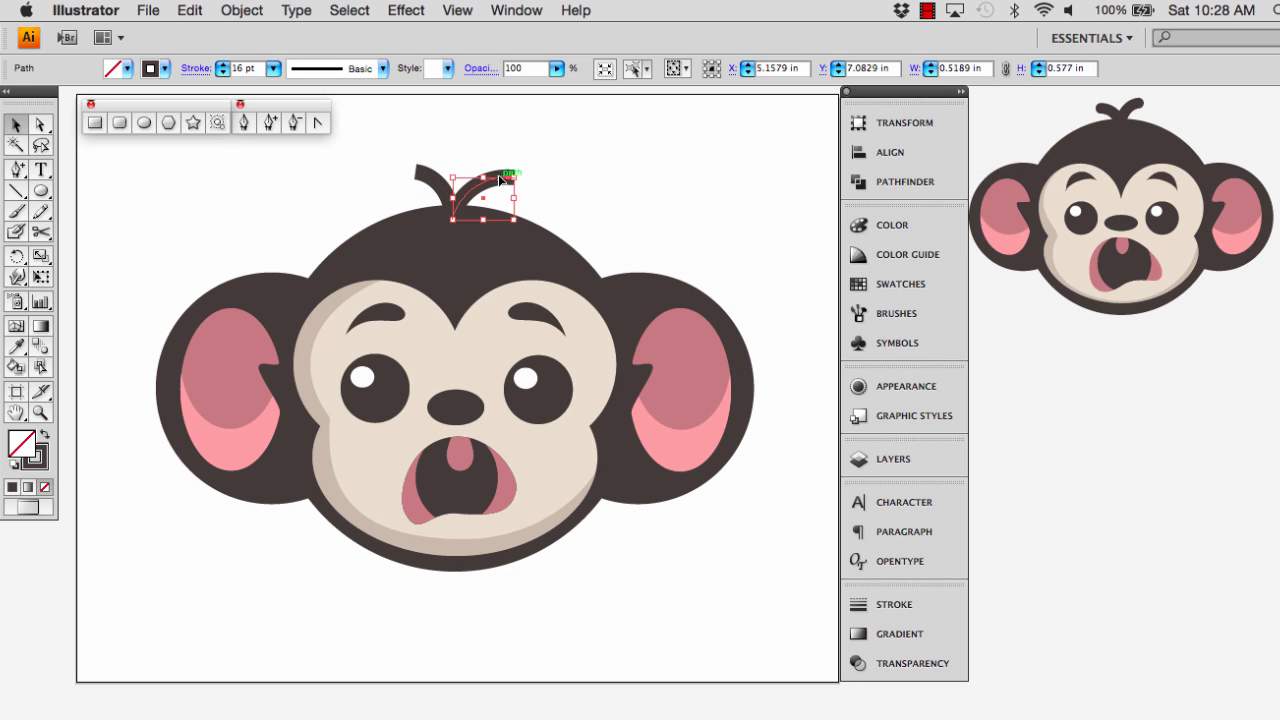
pyautogui.moveTo(513, 197); pyautogui.dragTo(501, 199)
pyautogui.click(556, 197)
# Give the strokes of both hair strands round caps and round joins
pyautogui.click(441, 195)
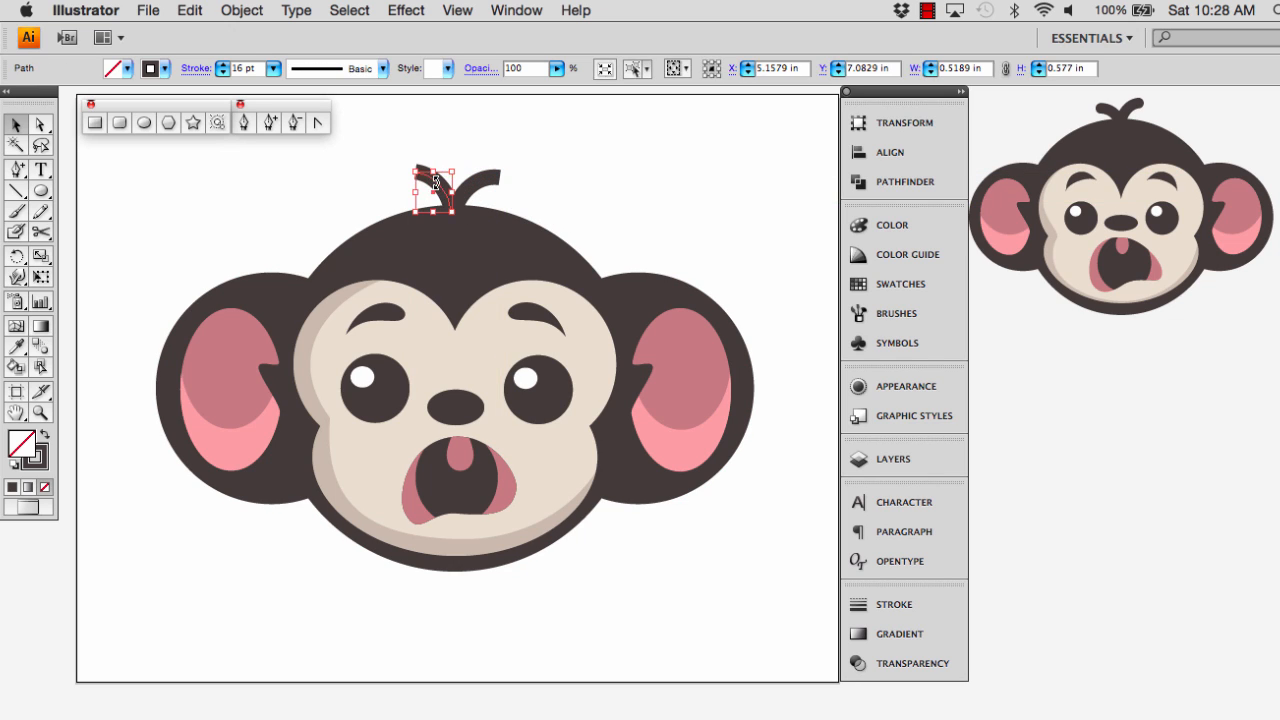
pyautogui.keyDown('shift'); pyautogui.click(487, 180); pyautogui.keyUp('shift')
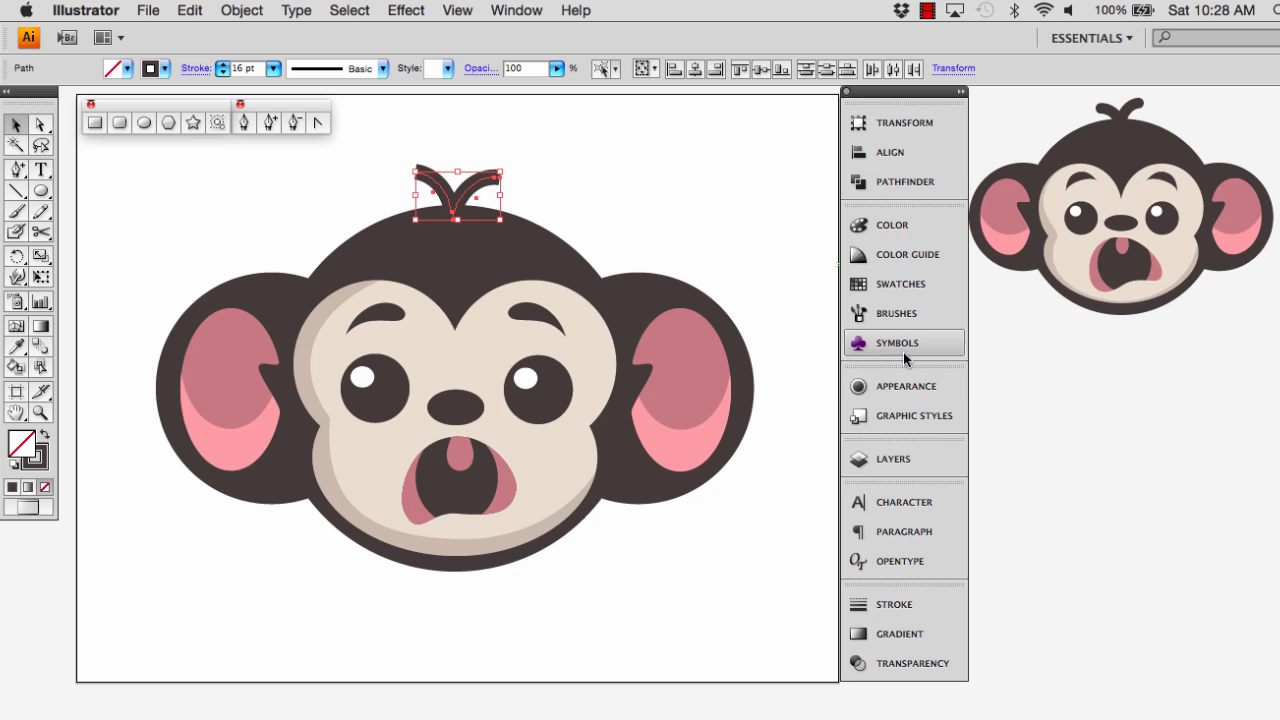
pyautogui.click(867, 606)
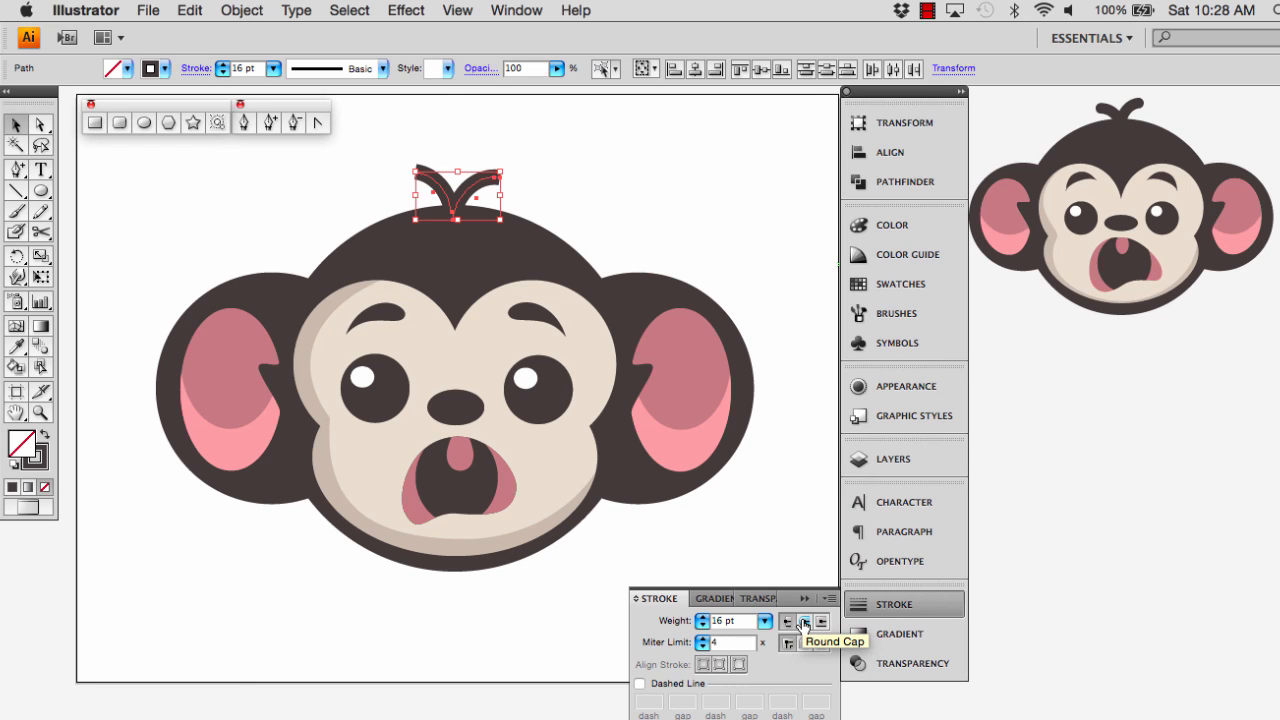
pyautogui.click(805, 622)
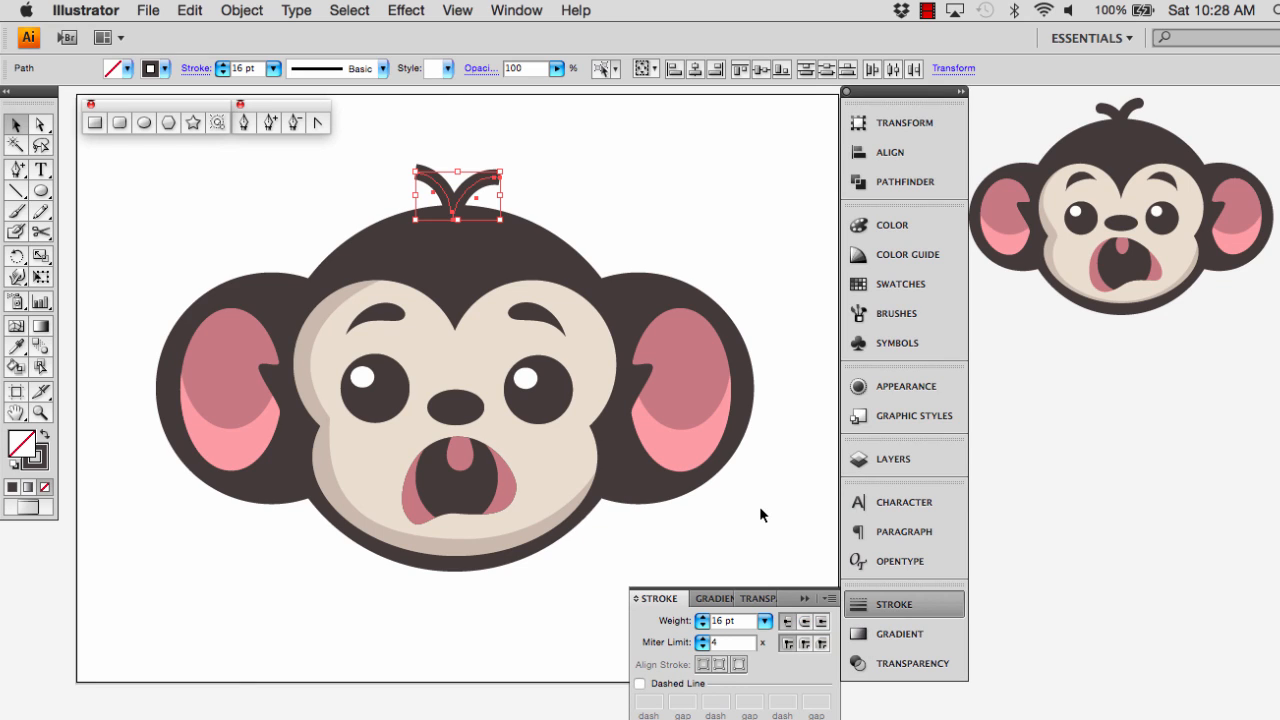
pyautogui.click(805, 643)
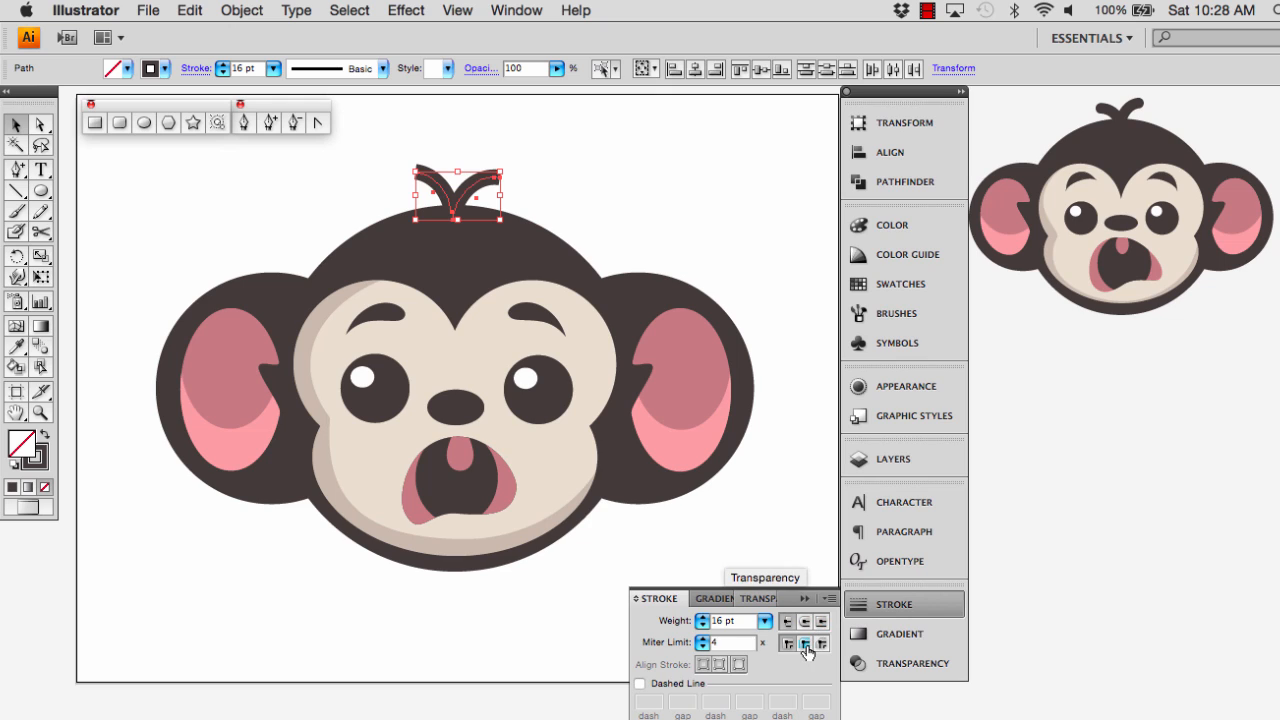
pyautogui.click(716, 223)
# Scale both hair strands down slightly together on top of the head
pyautogui.click(477, 188)
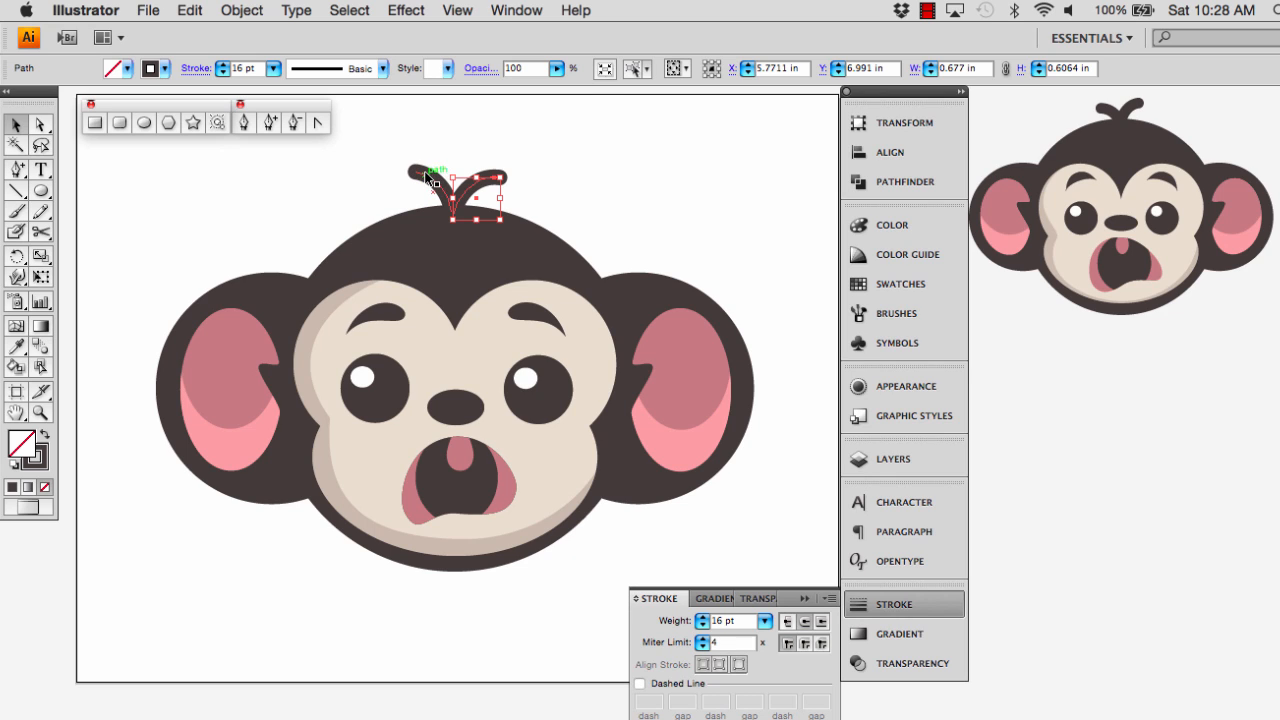
pyautogui.keyDown('shift'); pyautogui.click(435, 178); pyautogui.keyUp('shift')
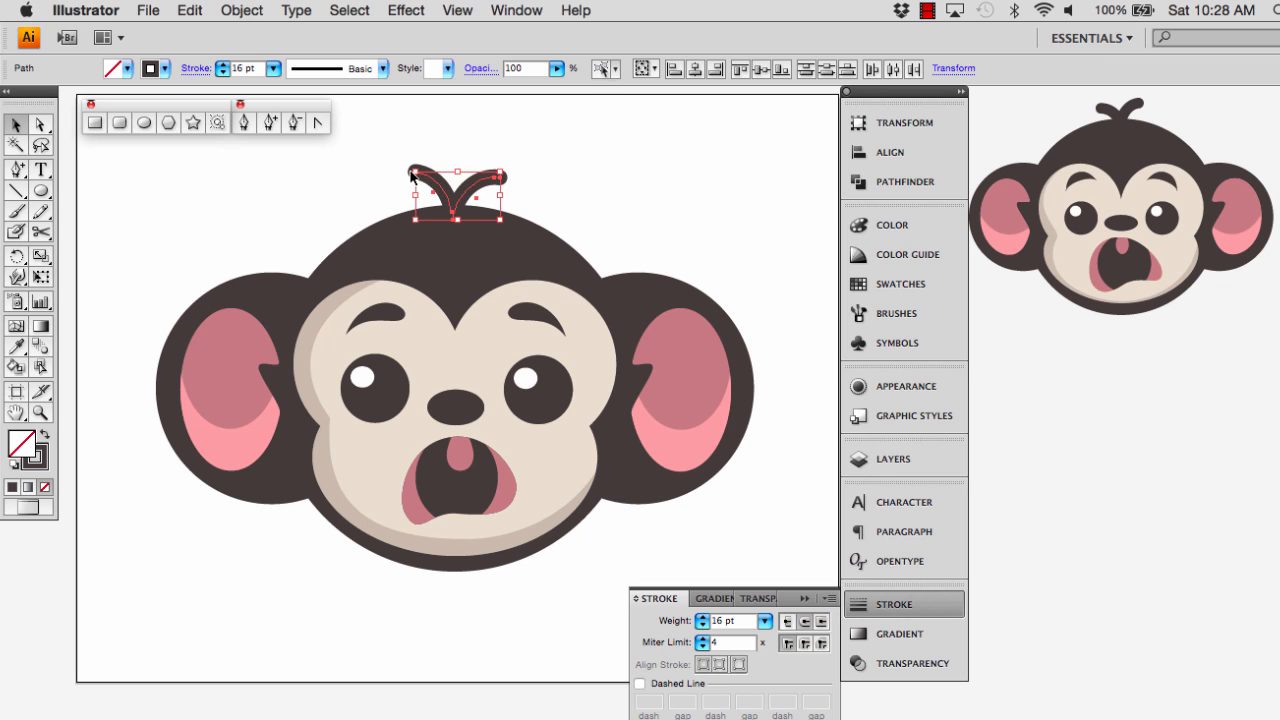
pyautogui.moveTo(415, 173); pyautogui.dragTo(425, 178)
pyautogui.click(538, 165)
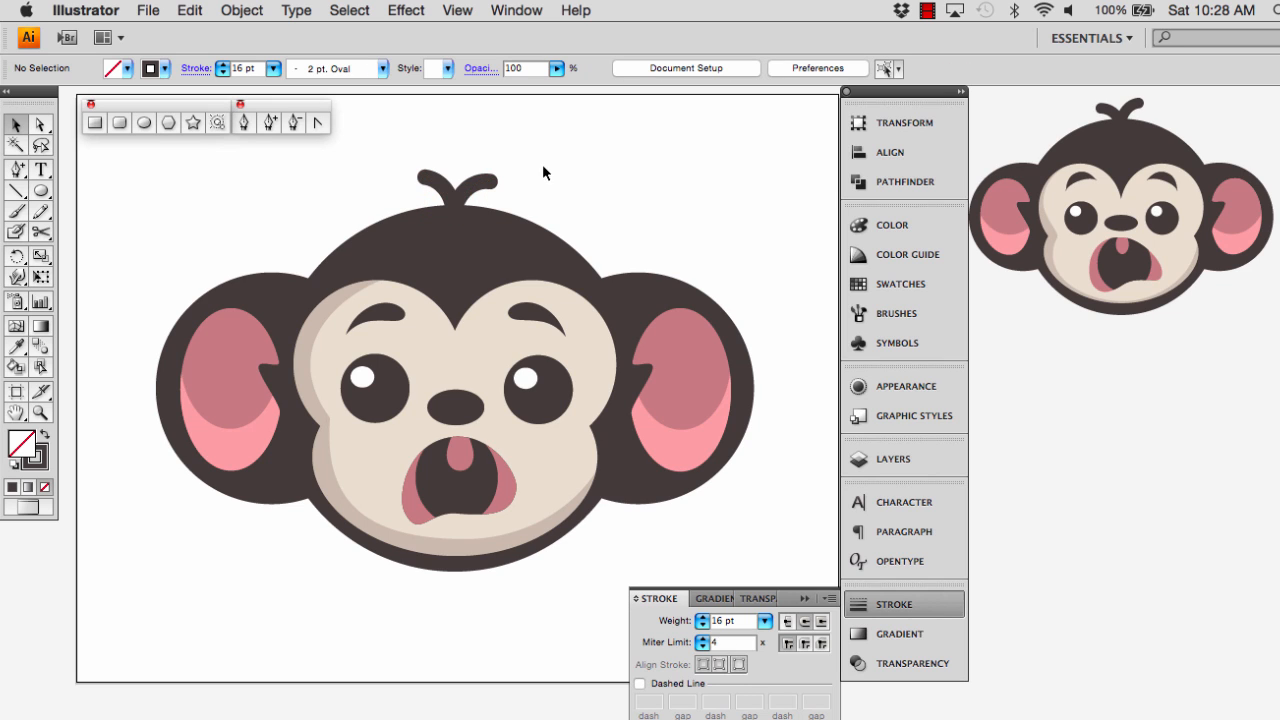
# Expand the fill and stroke of both hair strands into filled shapes
pyautogui.click(489, 187)
pyautogui.keyDown('shift'); pyautogui.click(431, 176); pyautogui.keyUp('shift')
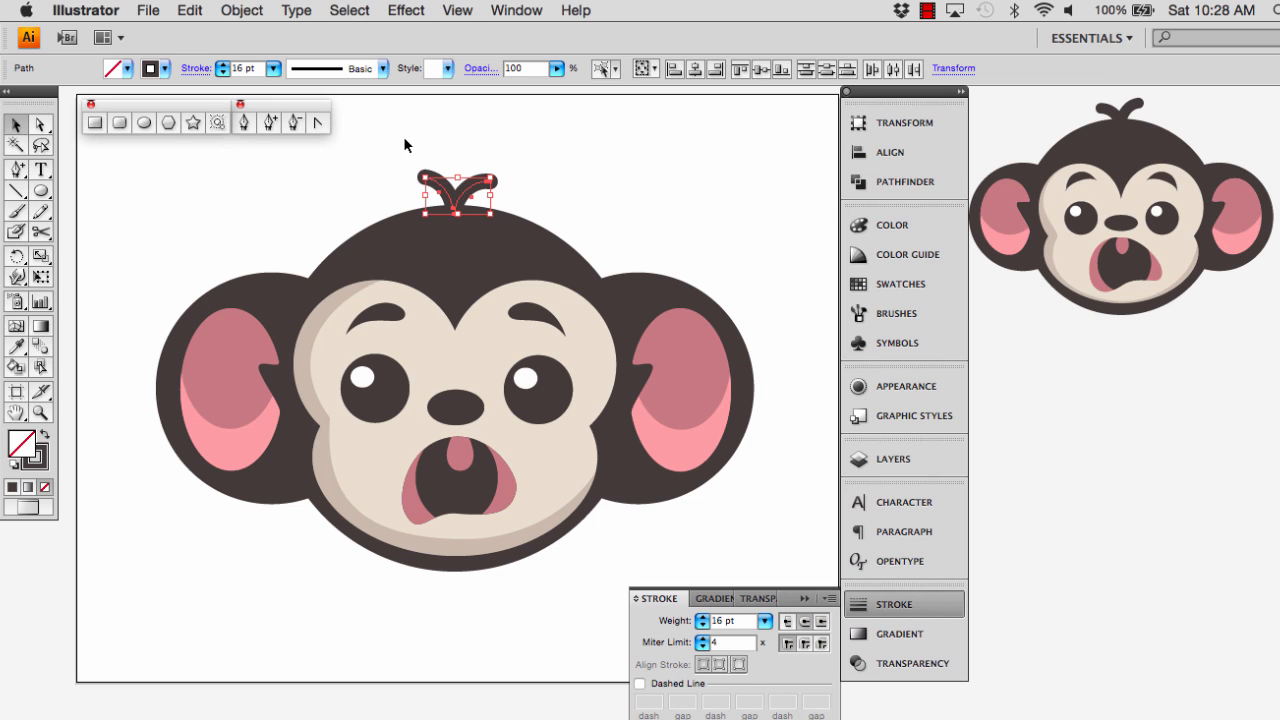
pyautogui.click(240, 12)
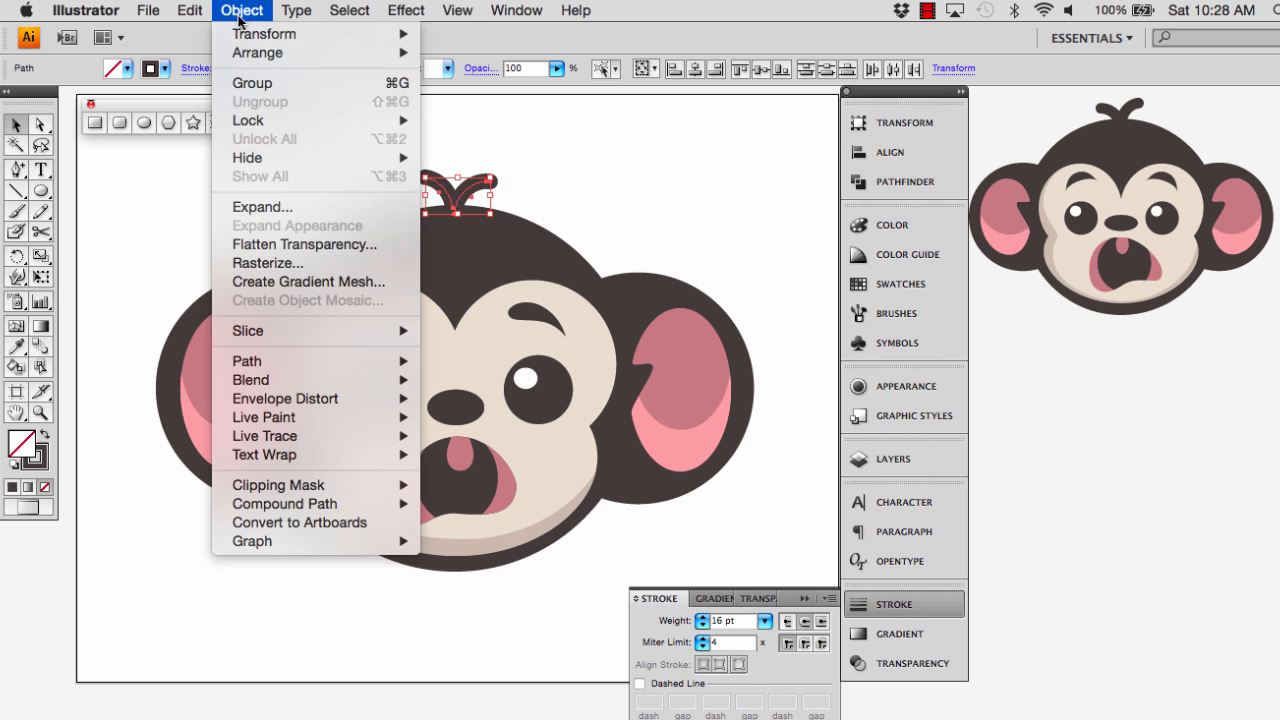
pyautogui.click(259, 208)
pyautogui.click(786, 222)
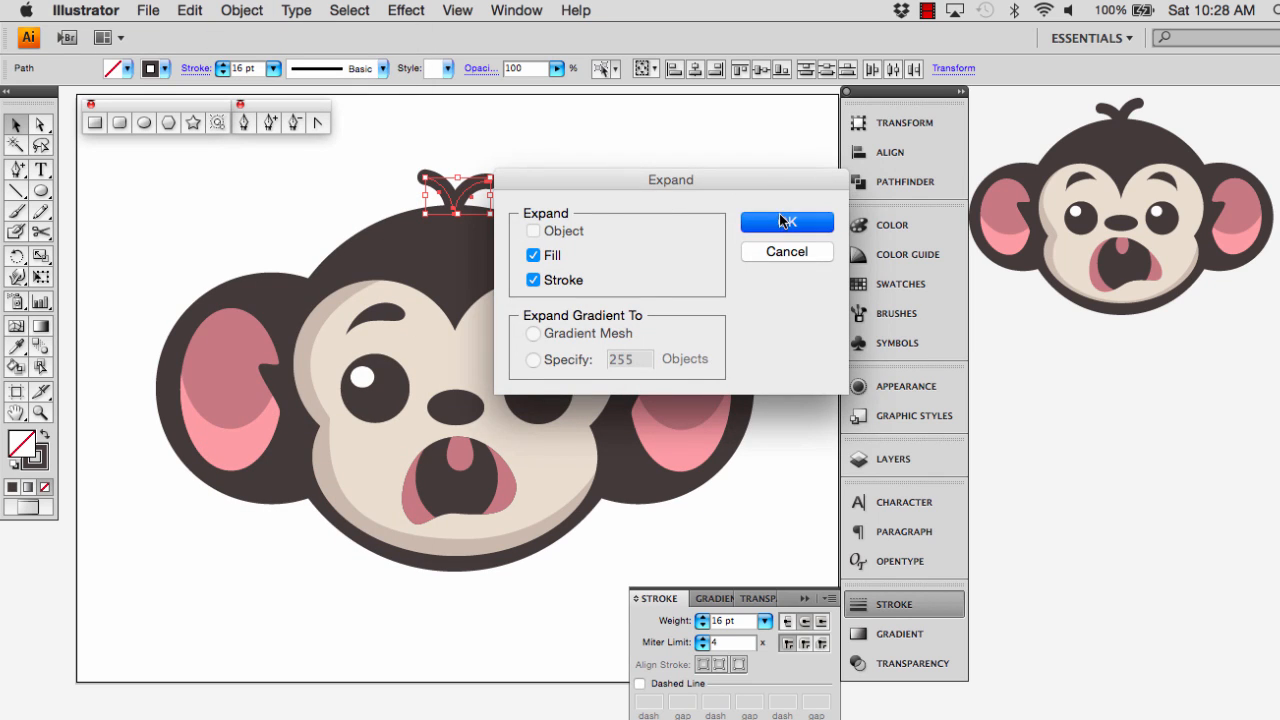
# Unite the expanded hair strands with the dark head and ears silhouette into one shape
pyautogui.keyDown('shift'); pyautogui.click(533, 245); pyautogui.keyUp('shift')
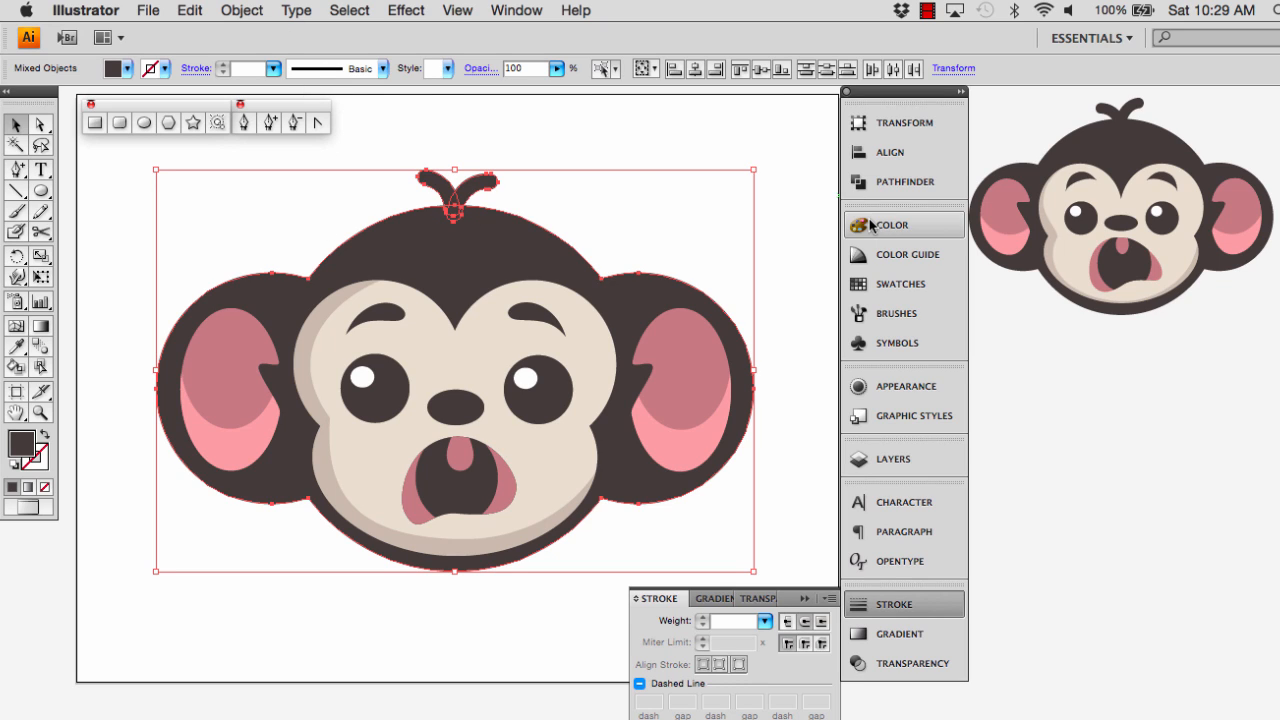
pyautogui.click(808, 599)
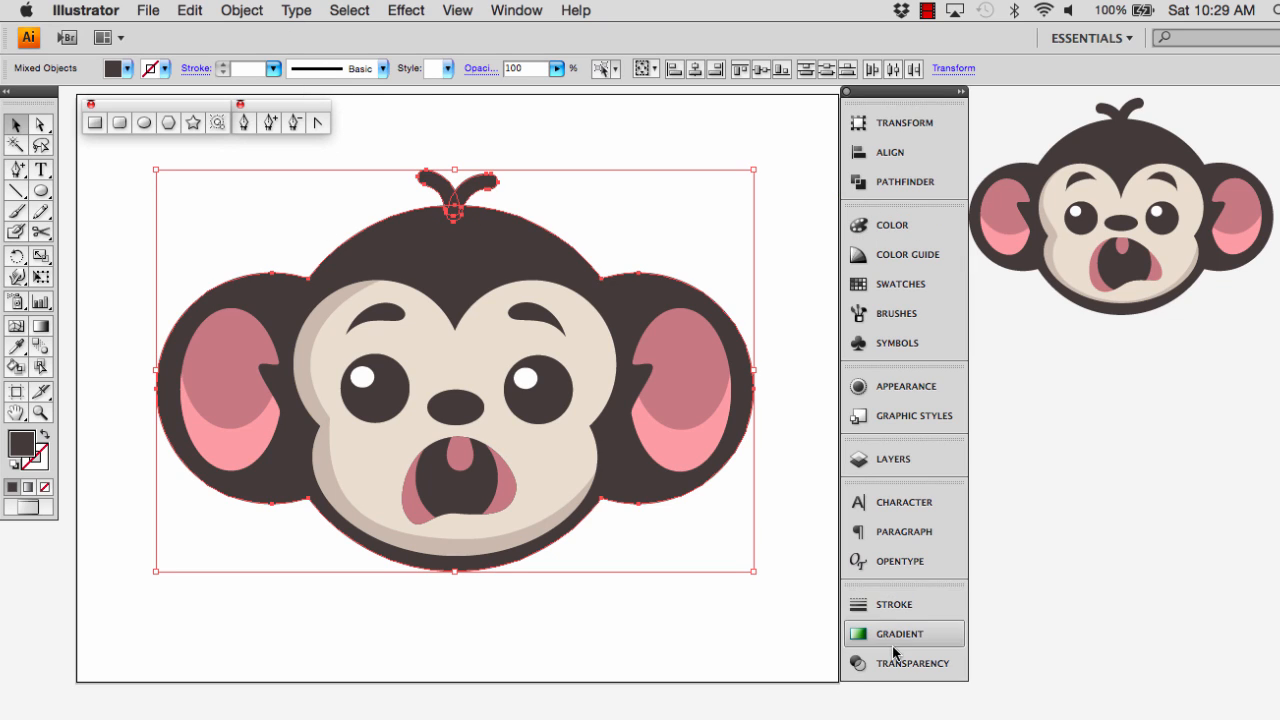
pyautogui.click(890, 183)
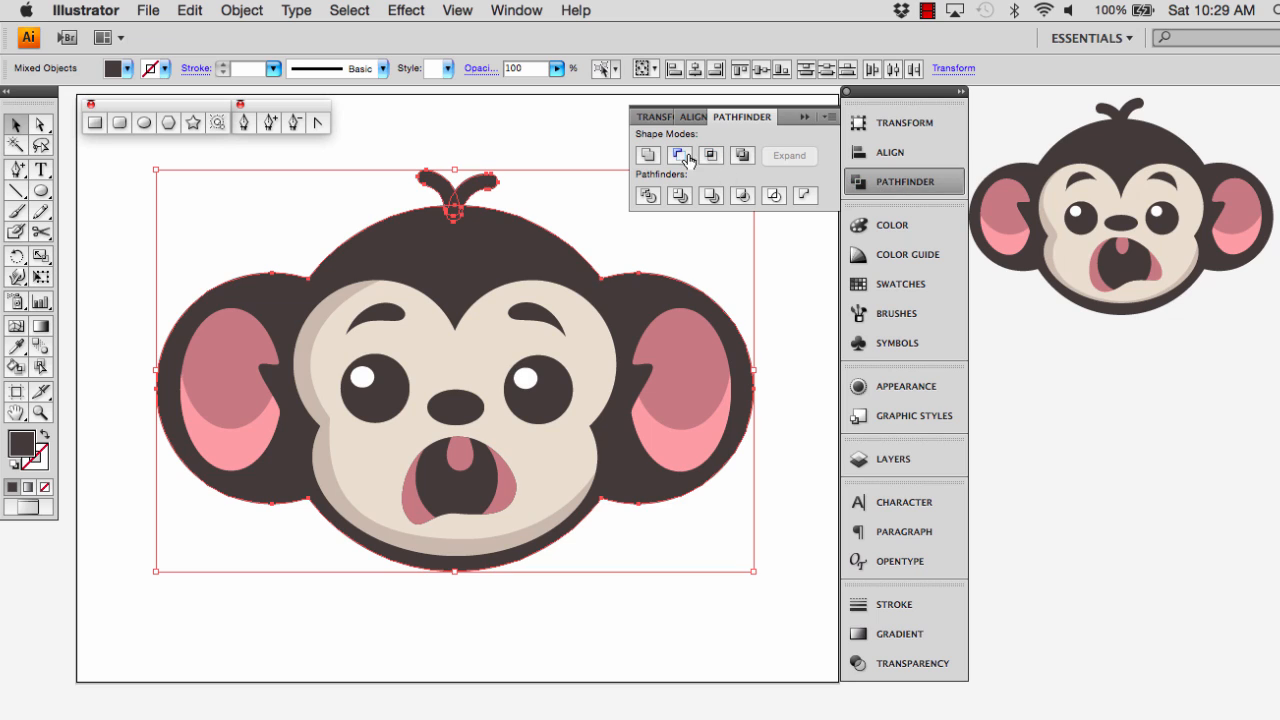
pyautogui.click(647, 156)
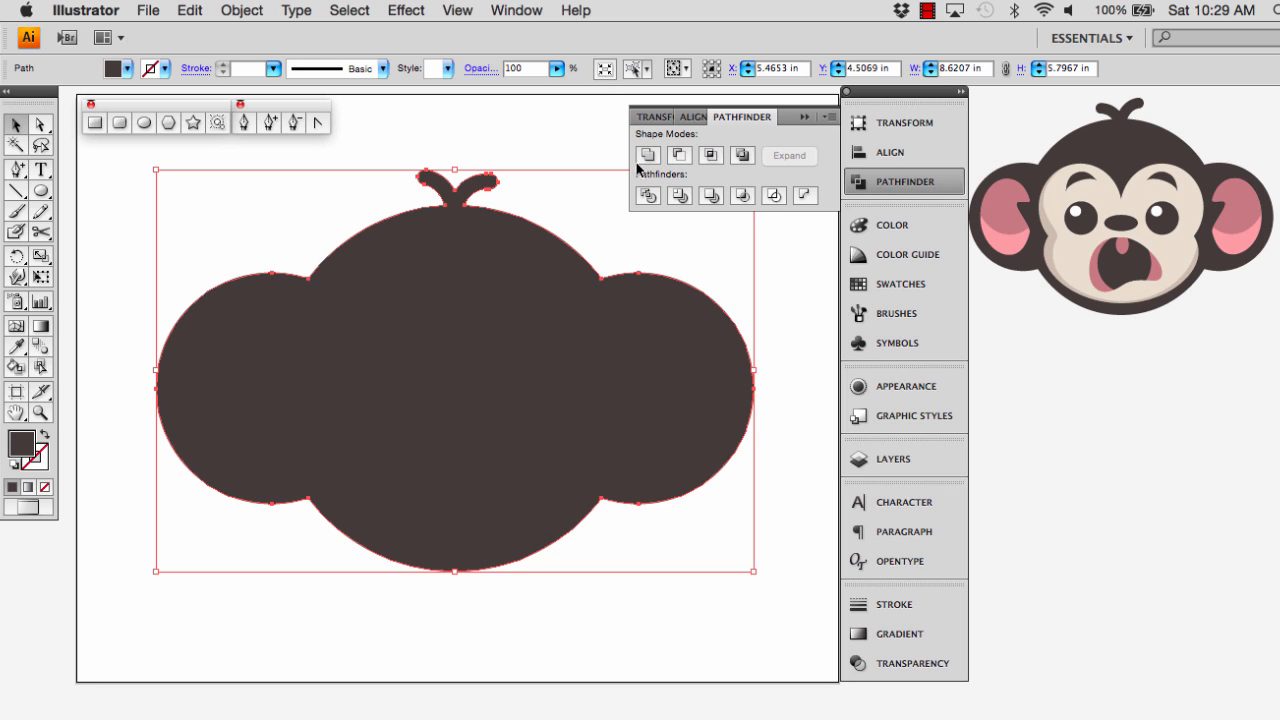
# Send the united dark silhouette to the back, behind the face and inner ears, and clear the selection
pyautogui.rightClick(548, 338)
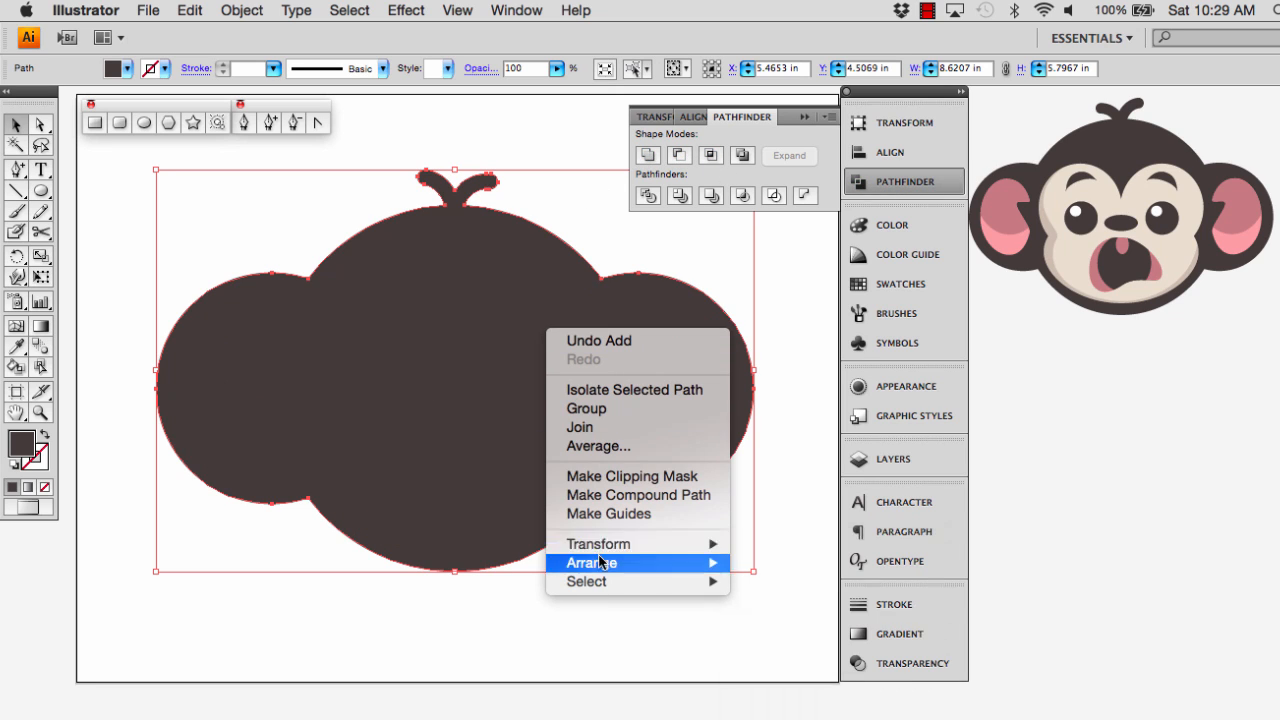
pyautogui.moveTo(604, 547)
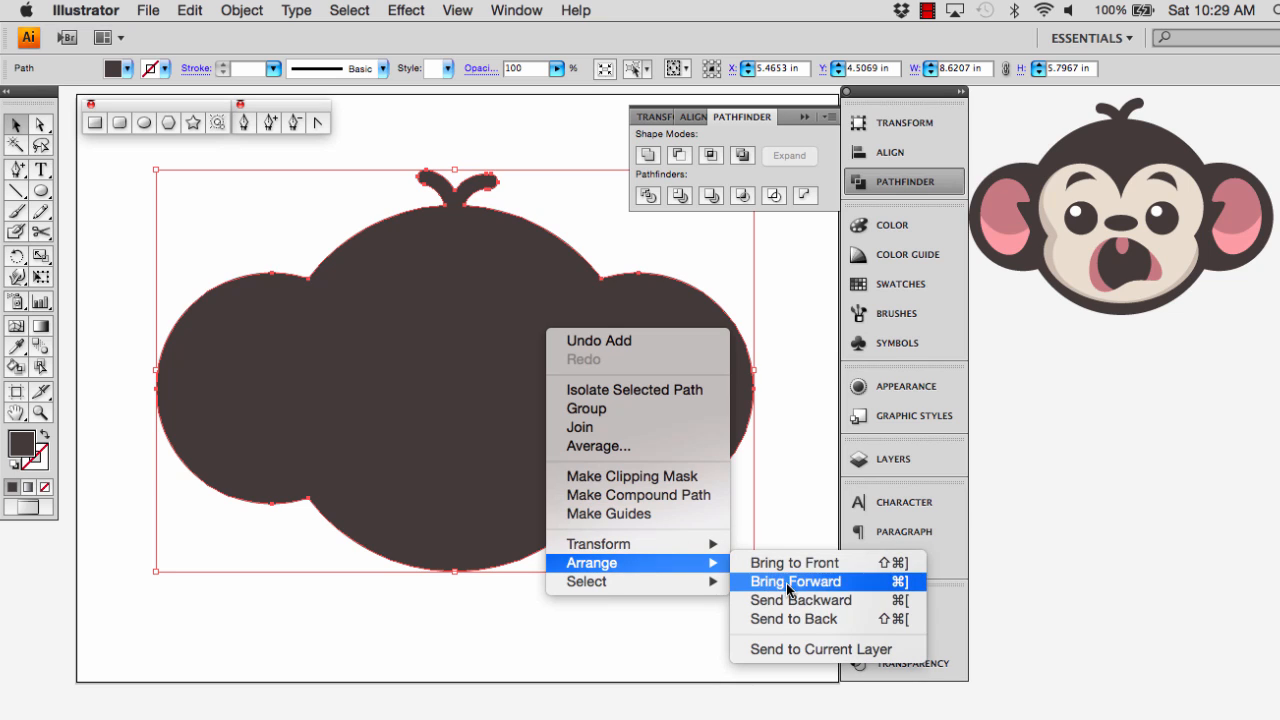
pyautogui.click(788, 612)
pyautogui.click(812, 531)
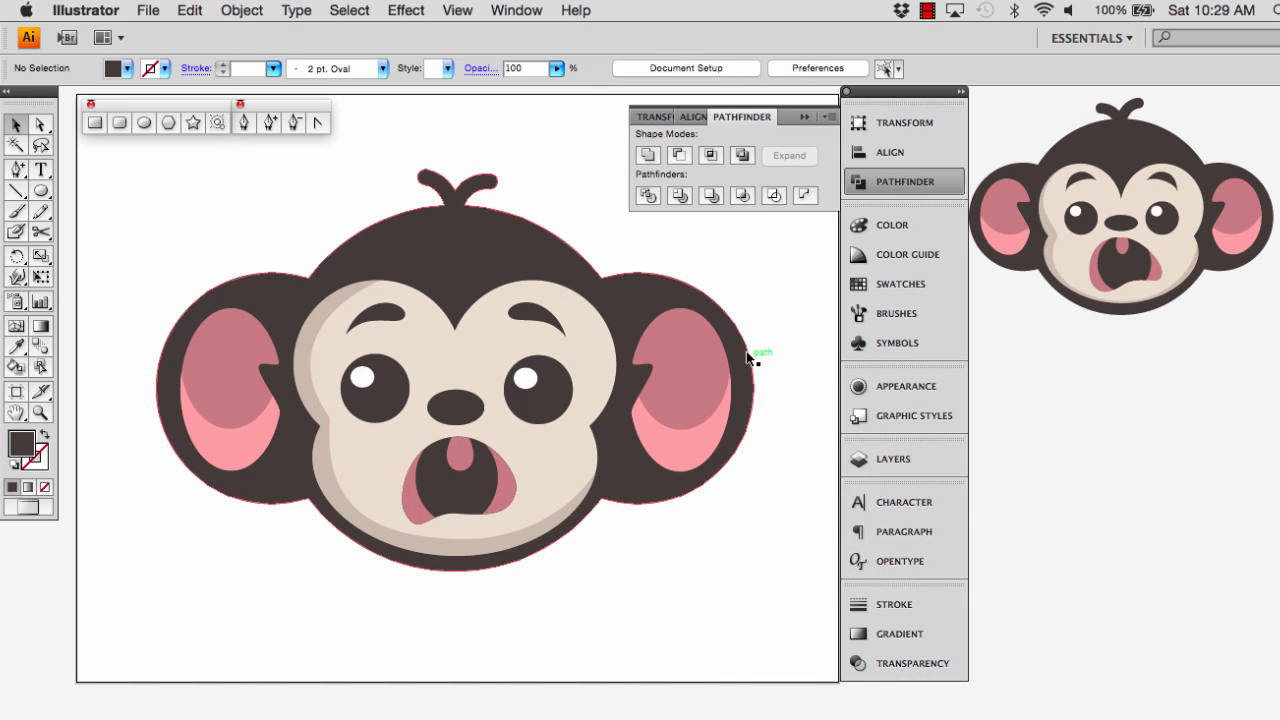
# Give the united head silhouette a light grey stroke
pyautogui.click(505, 253)
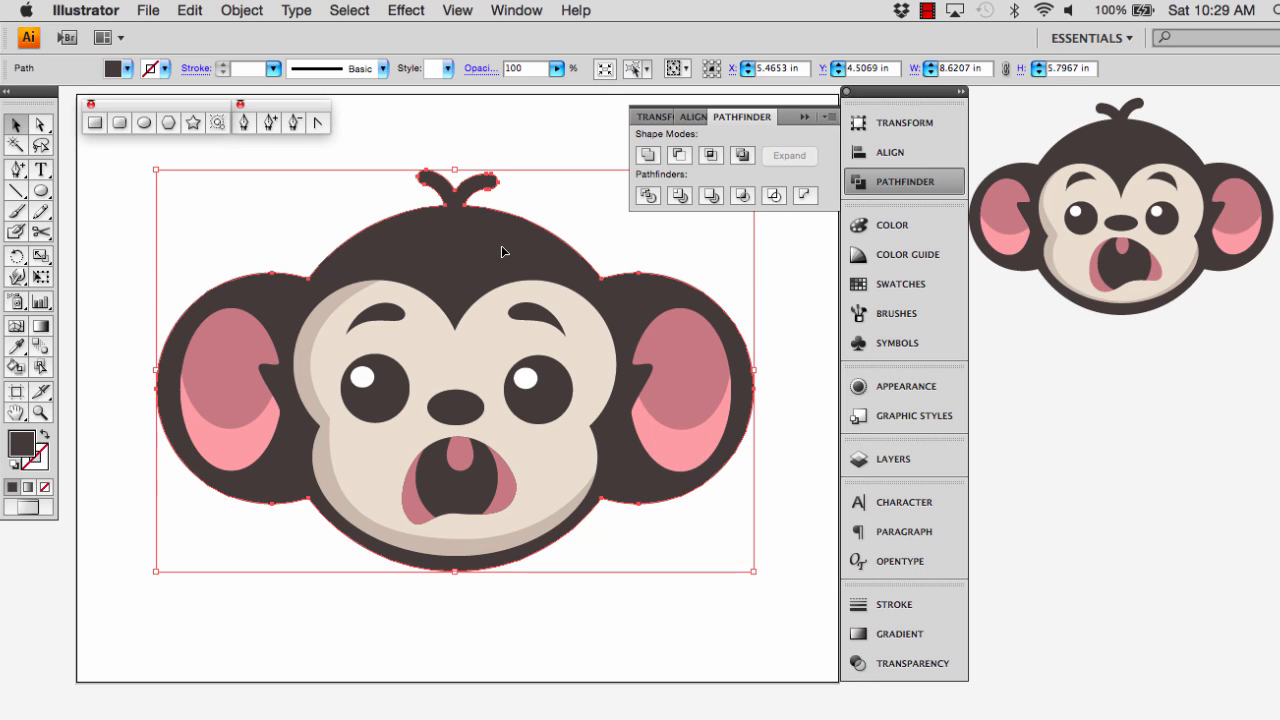
pyautogui.click(162, 72)
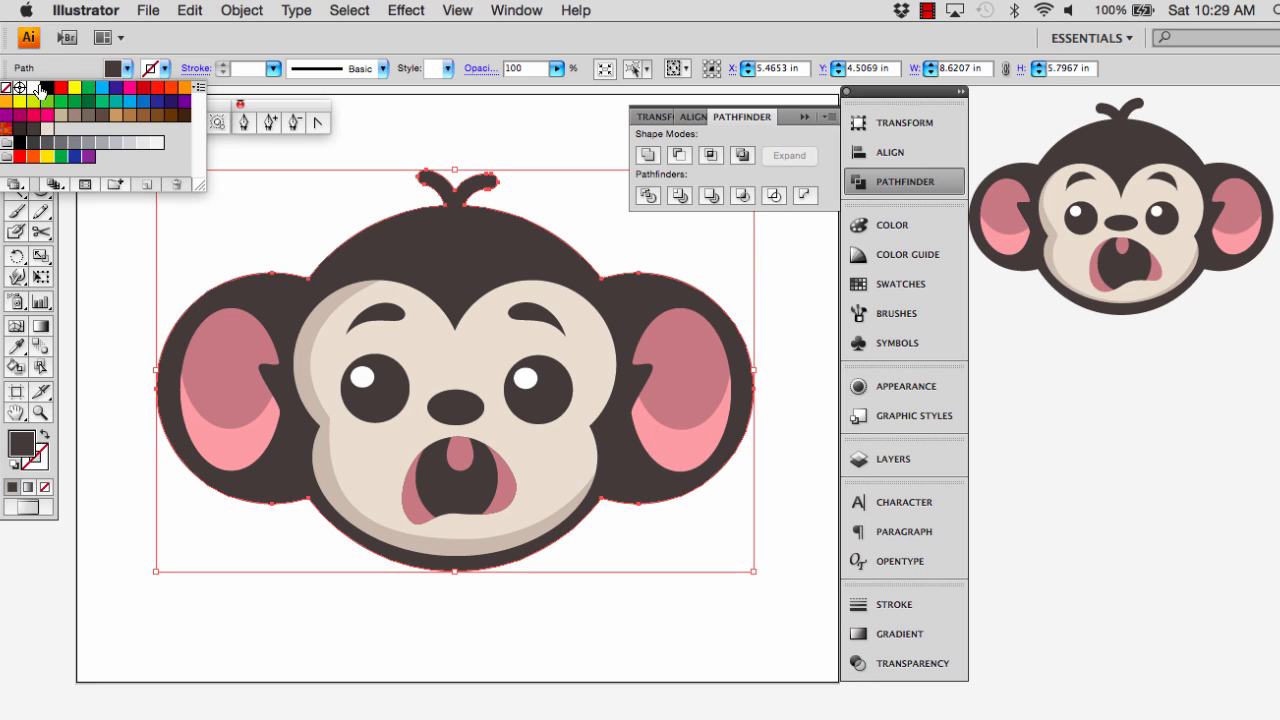
pyautogui.click(33, 88)
pyautogui.click(74, 89)
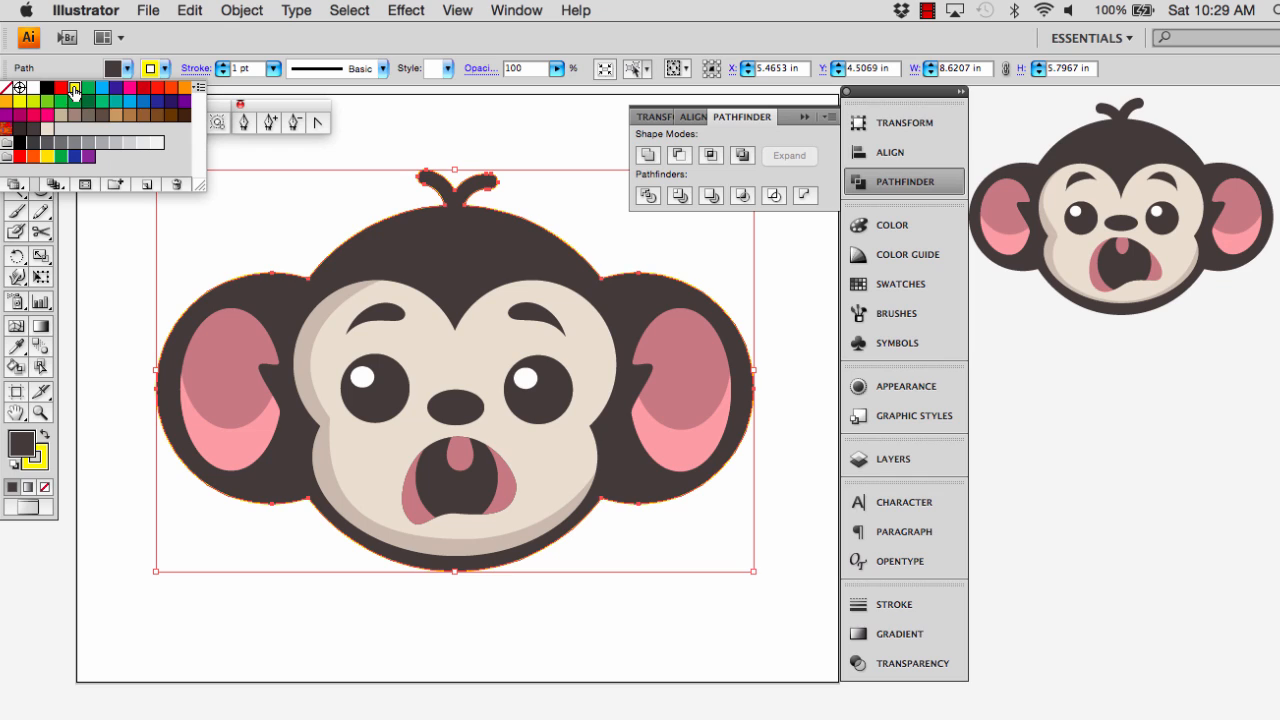
pyautogui.click(130, 142)
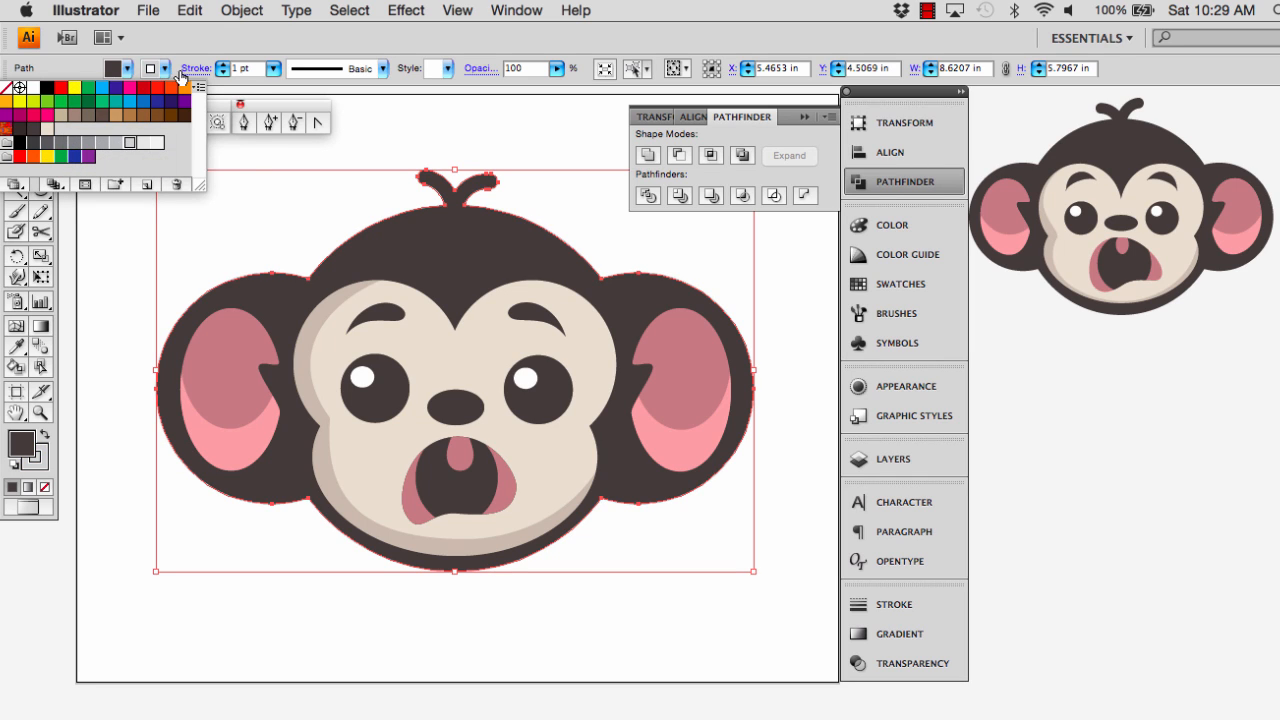
# Set the silhouette's stroke weight to 11 pt
pyautogui.click(223, 65)
pyautogui.click(223, 65)
pyautogui.click(223, 65)
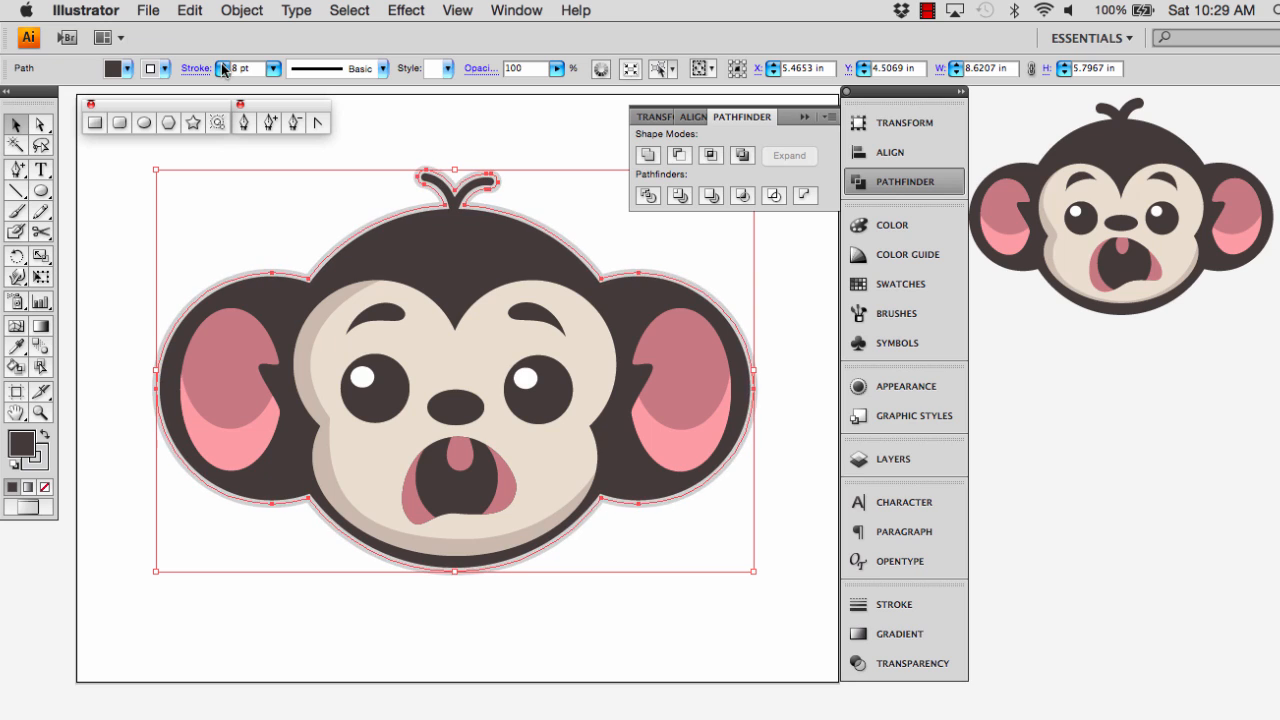
pyautogui.click(223, 65)
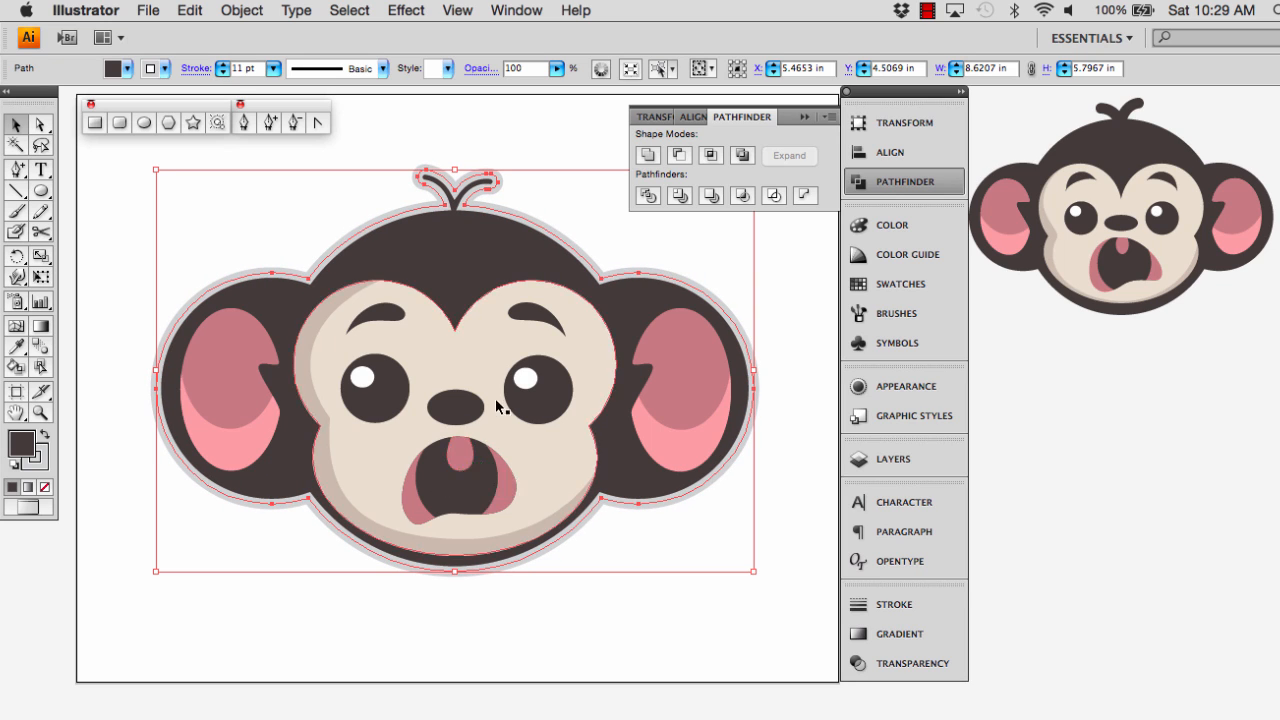
# Align the silhouette's grey stroke to the outside of its path and clear the selection
pyautogui.click(890, 607)
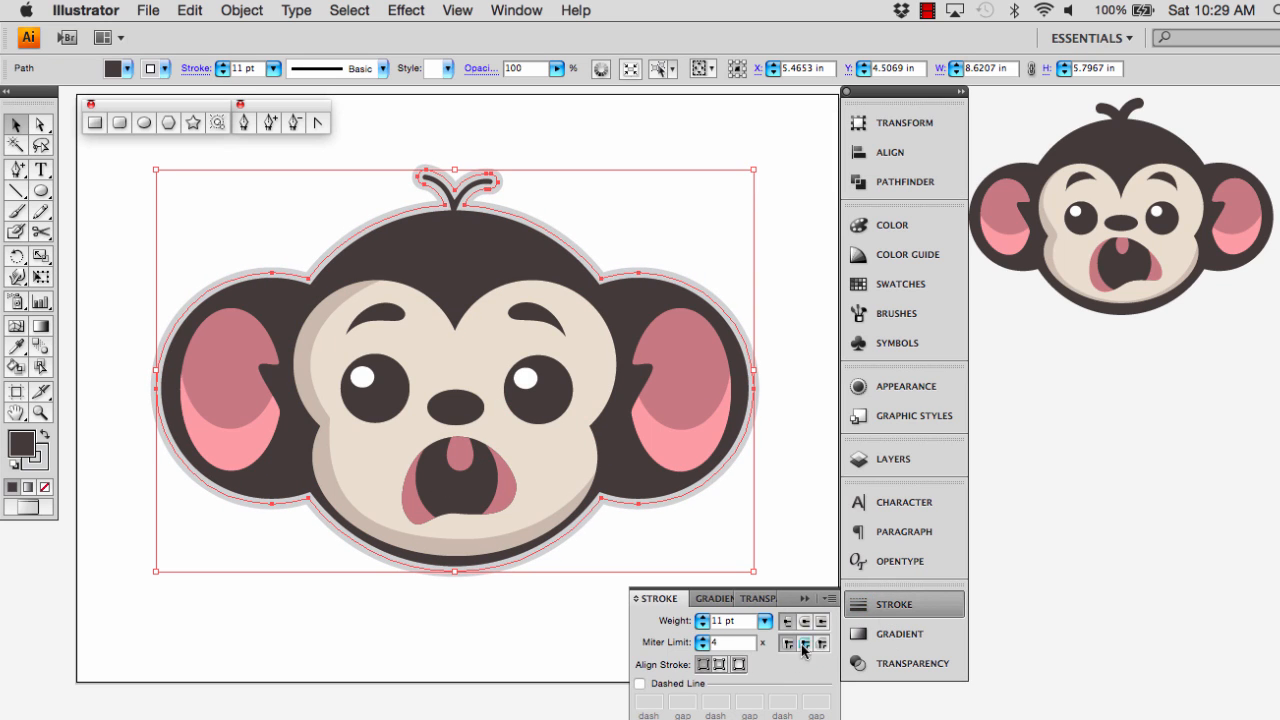
pyautogui.click(739, 665)
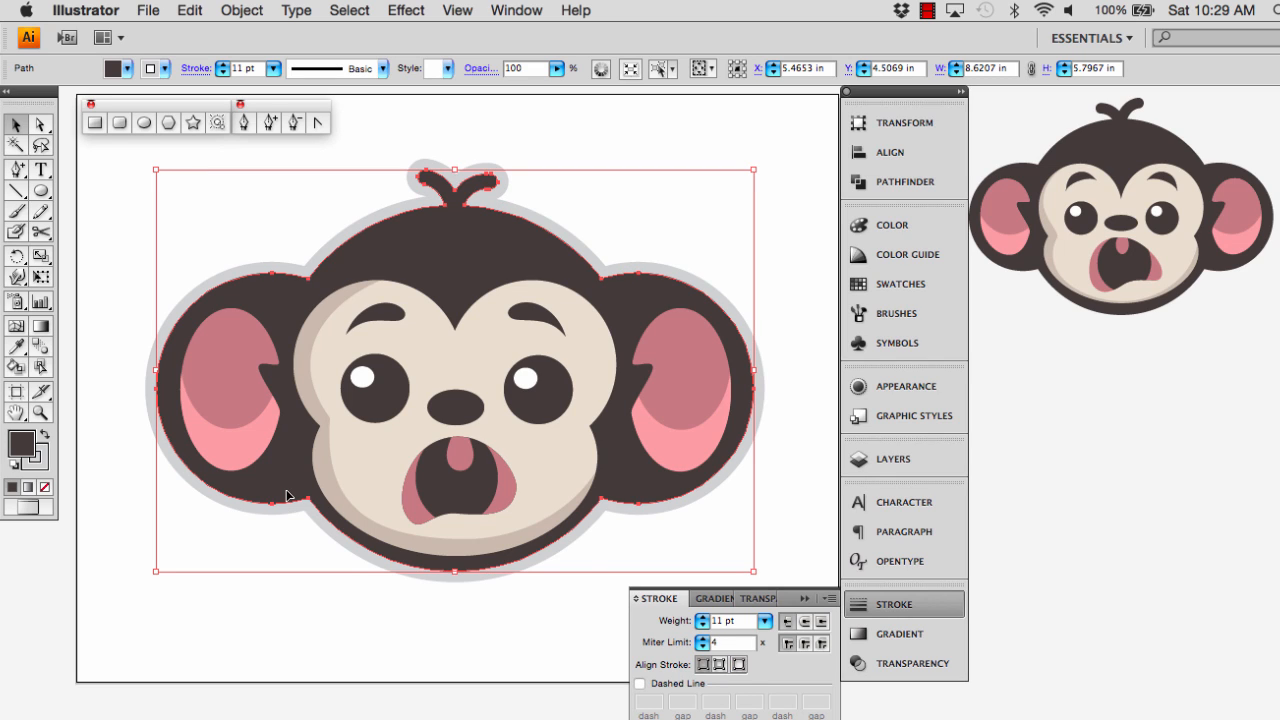
pyautogui.click(378, 627)
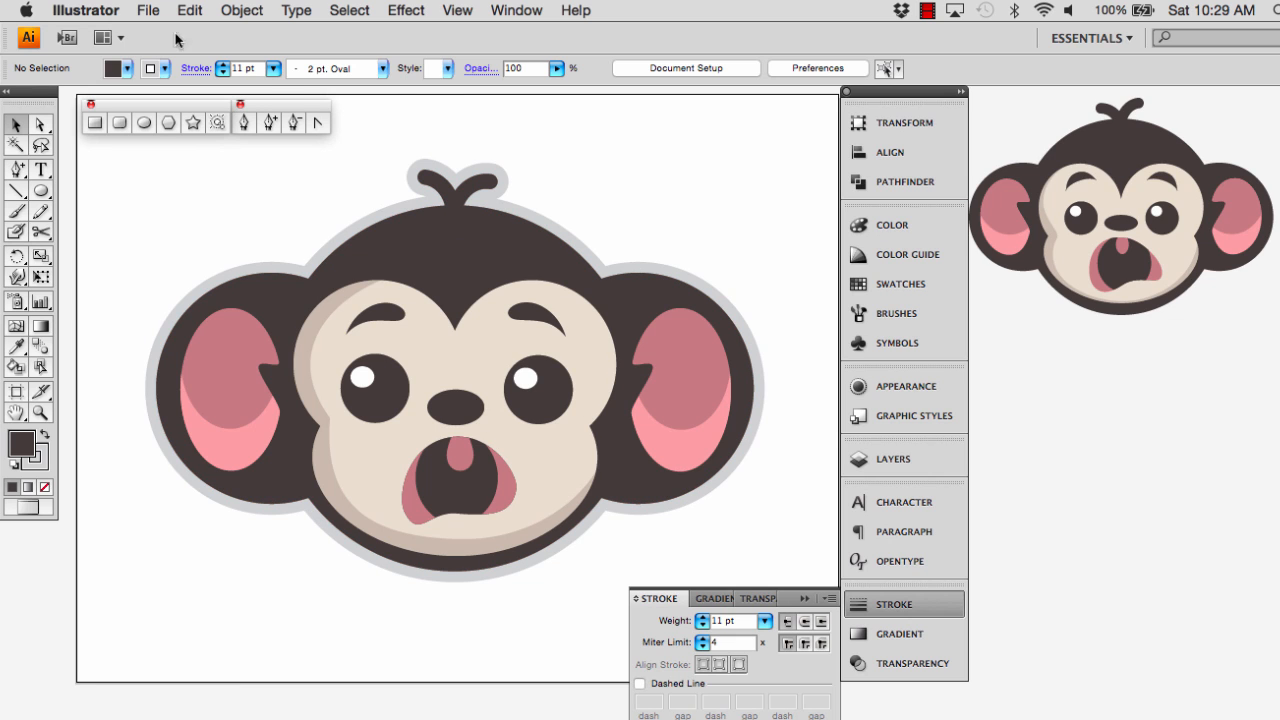
# Start a Save for Web & Devices export and clip the image to the artboard, applying the new image size
pyautogui.click(140, 11)
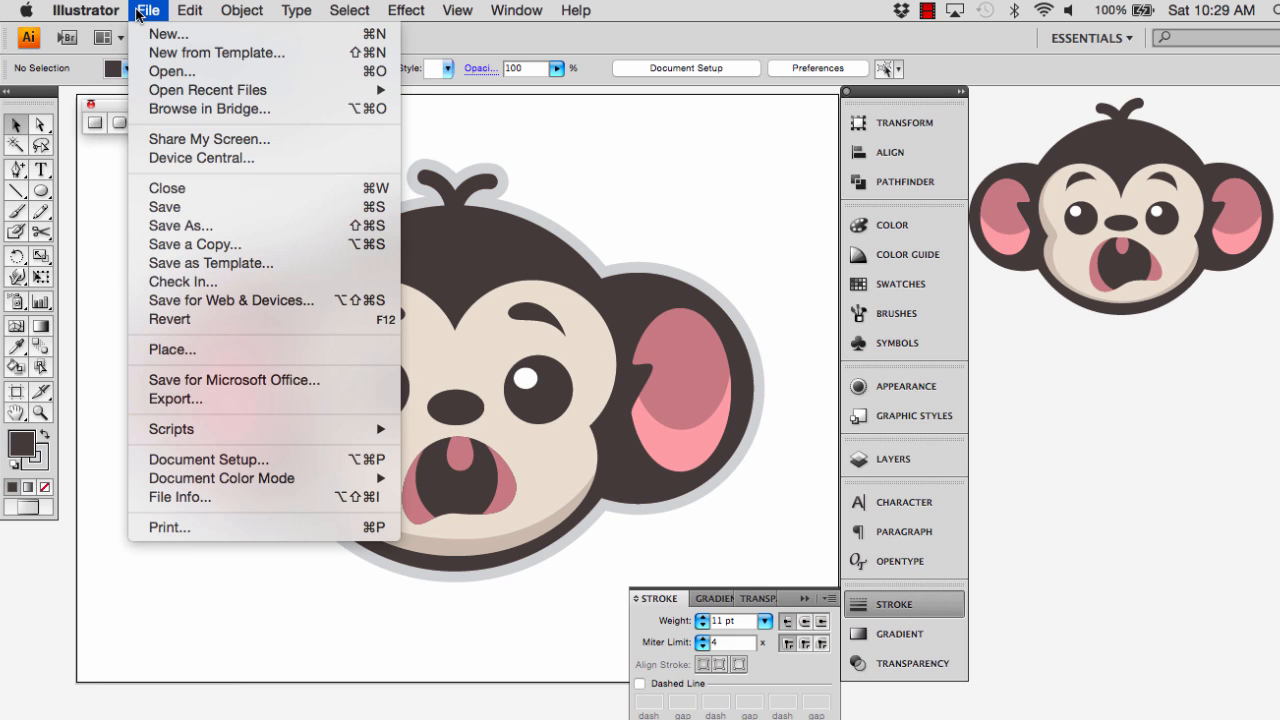
pyautogui.click(208, 304)
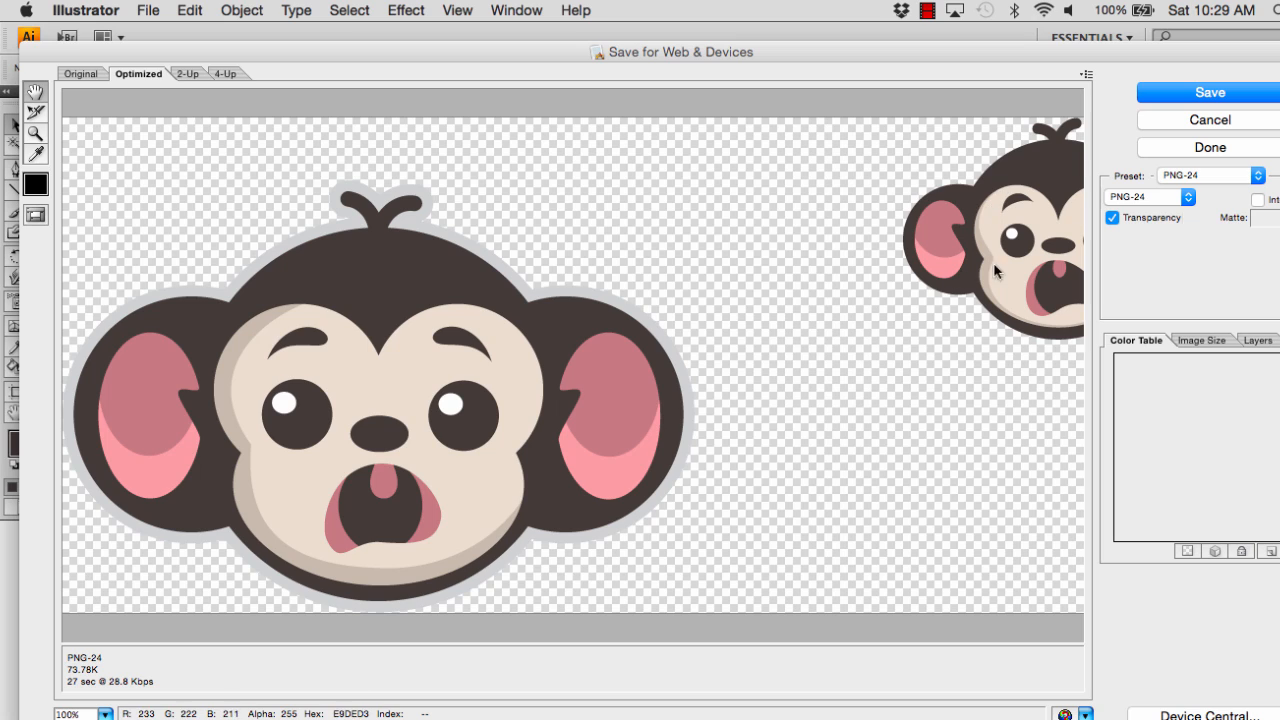
pyautogui.click(1202, 340)
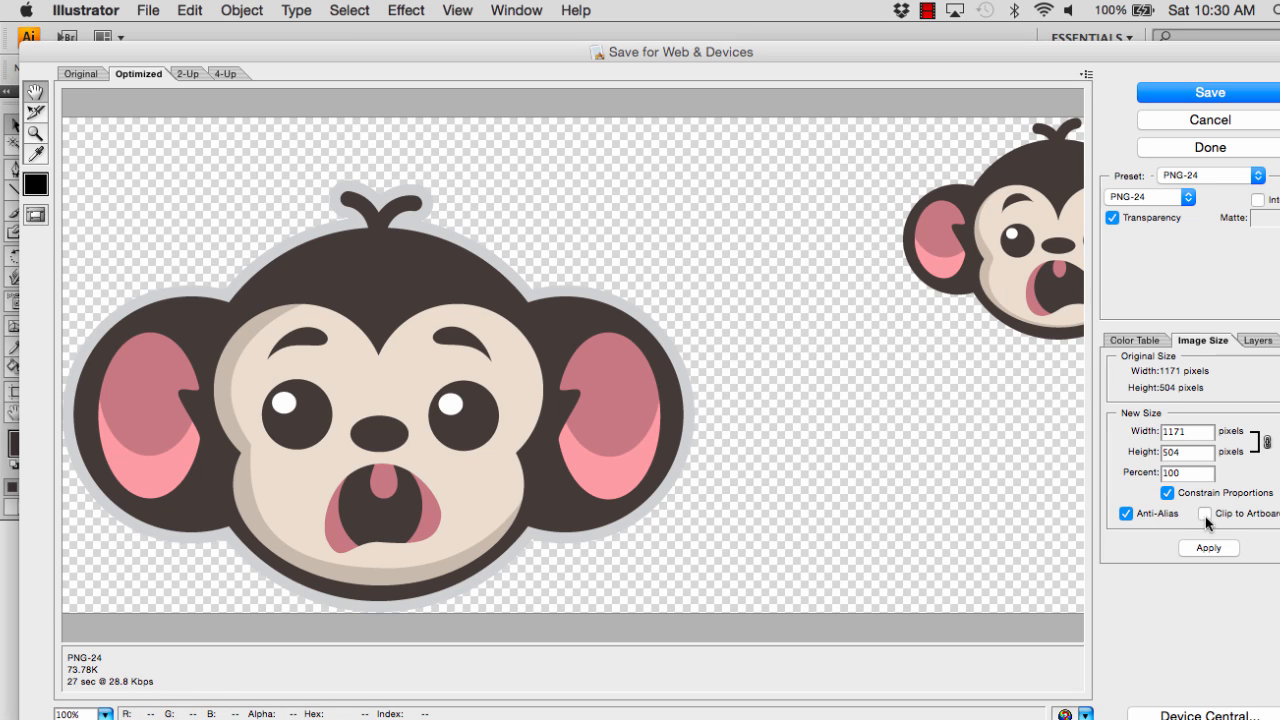
pyautogui.click(1206, 513)
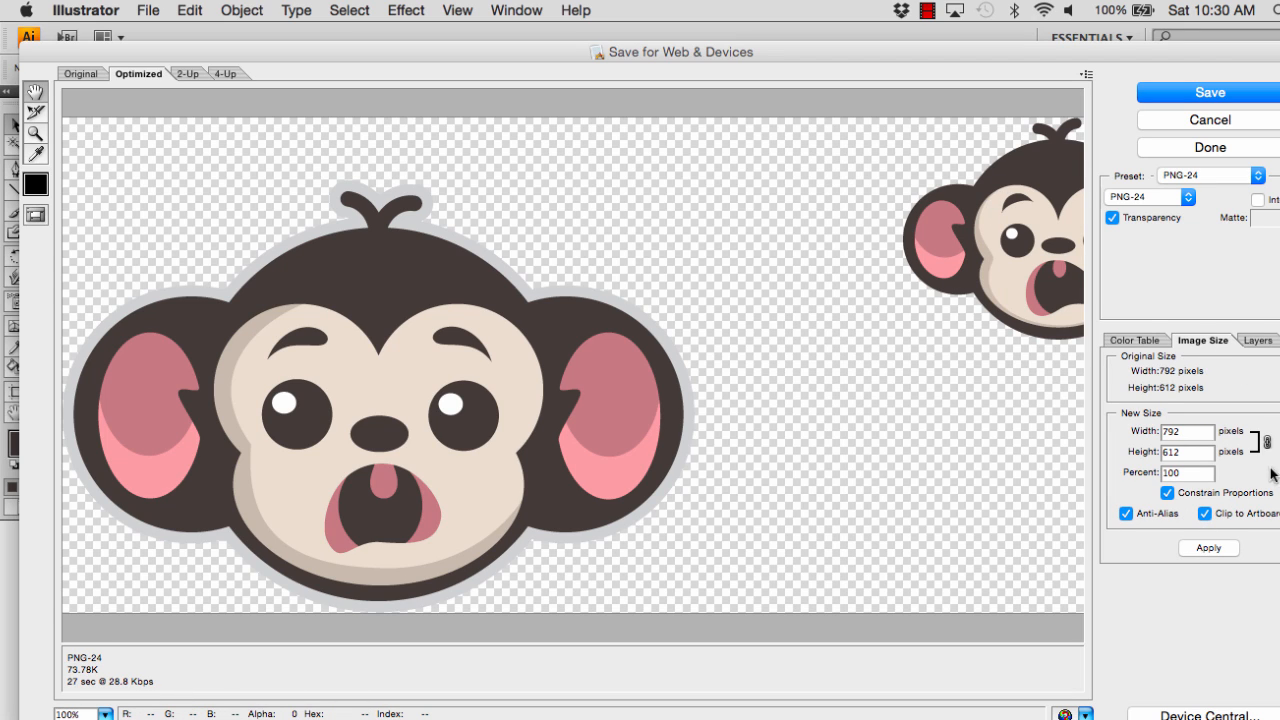
pyautogui.click(1213, 547)
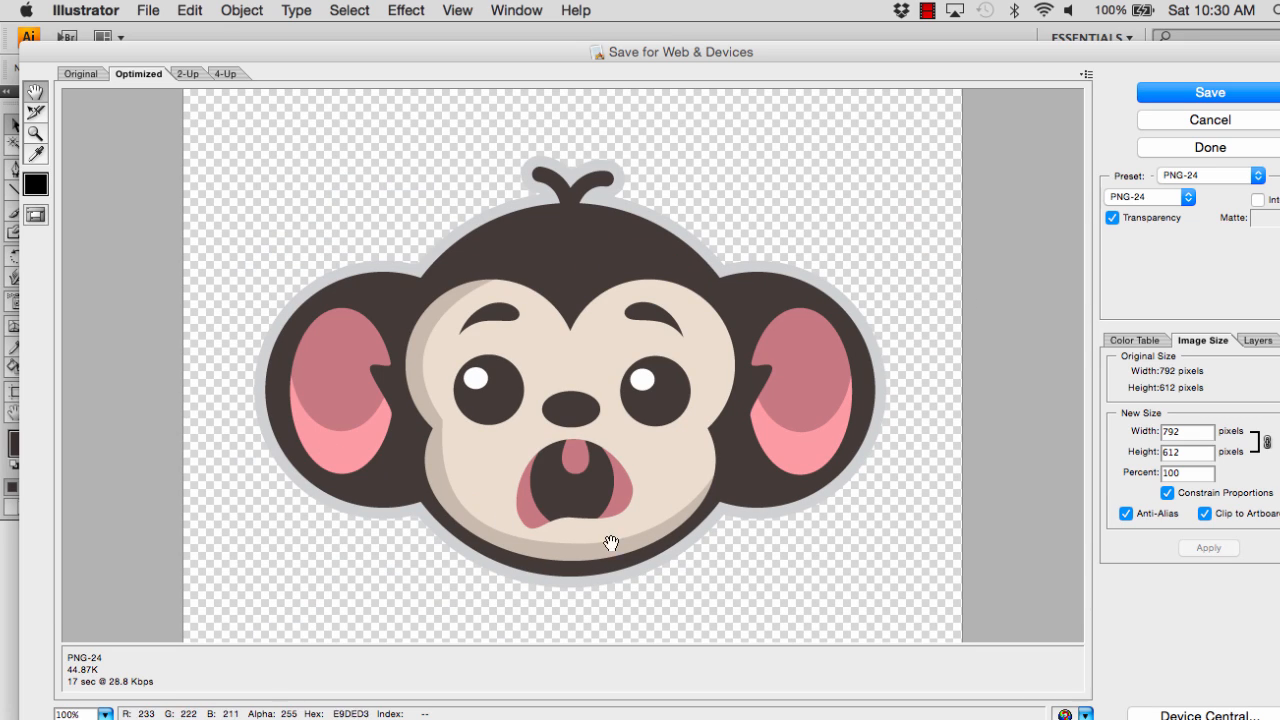
# Save the optimized image in PNG-24 format with transparency as Monkey-Face-8.png in the Dropbox folder
pyautogui.click(1190, 197)
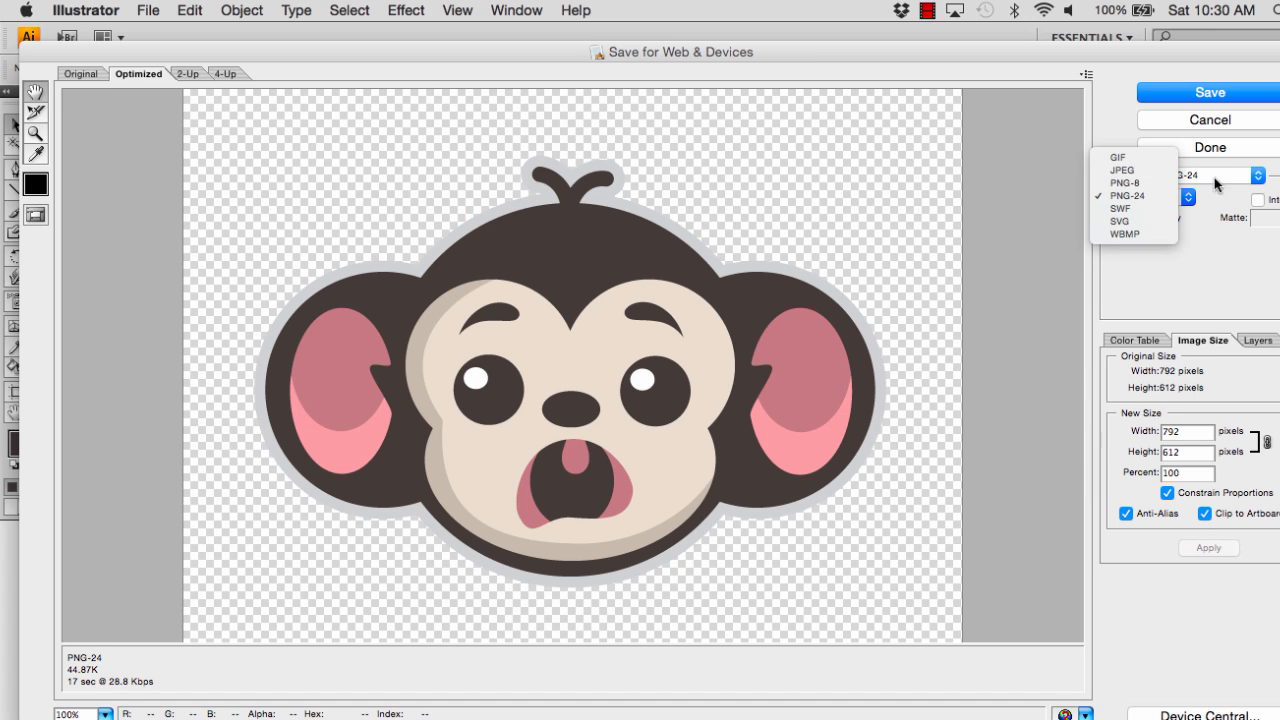
pyautogui.click(1199, 93)
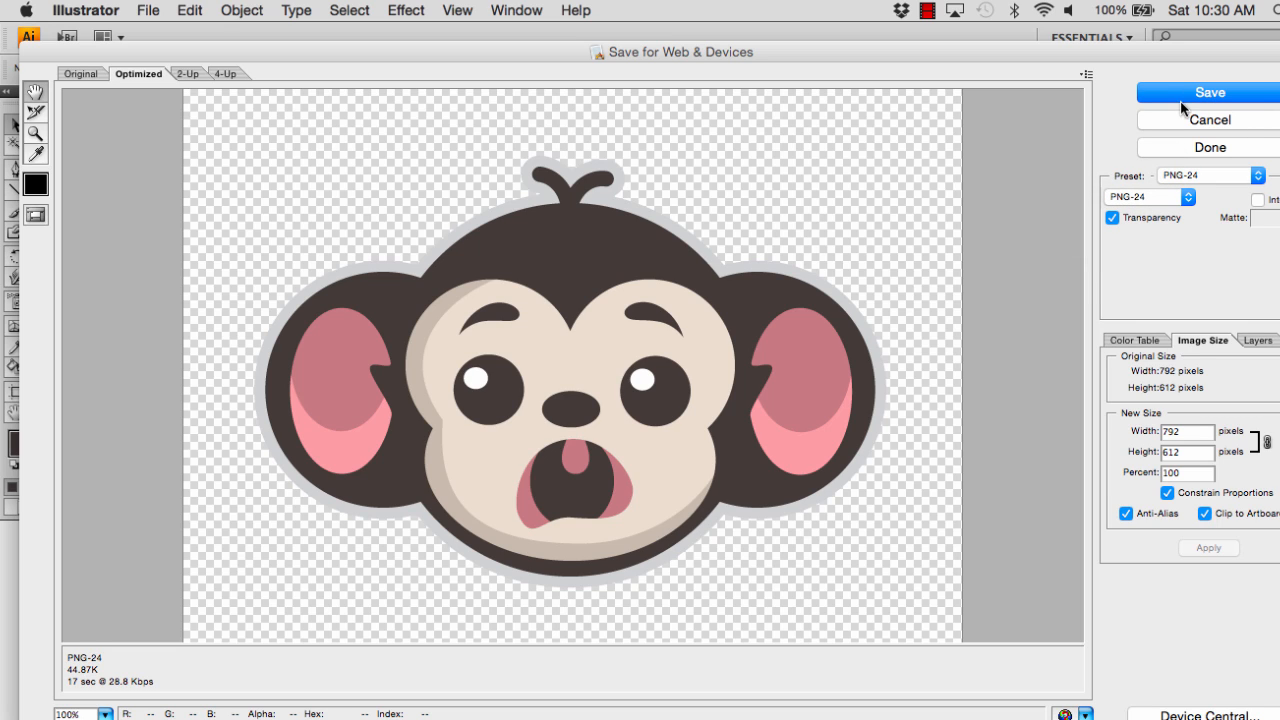
pyautogui.click(1211, 93)
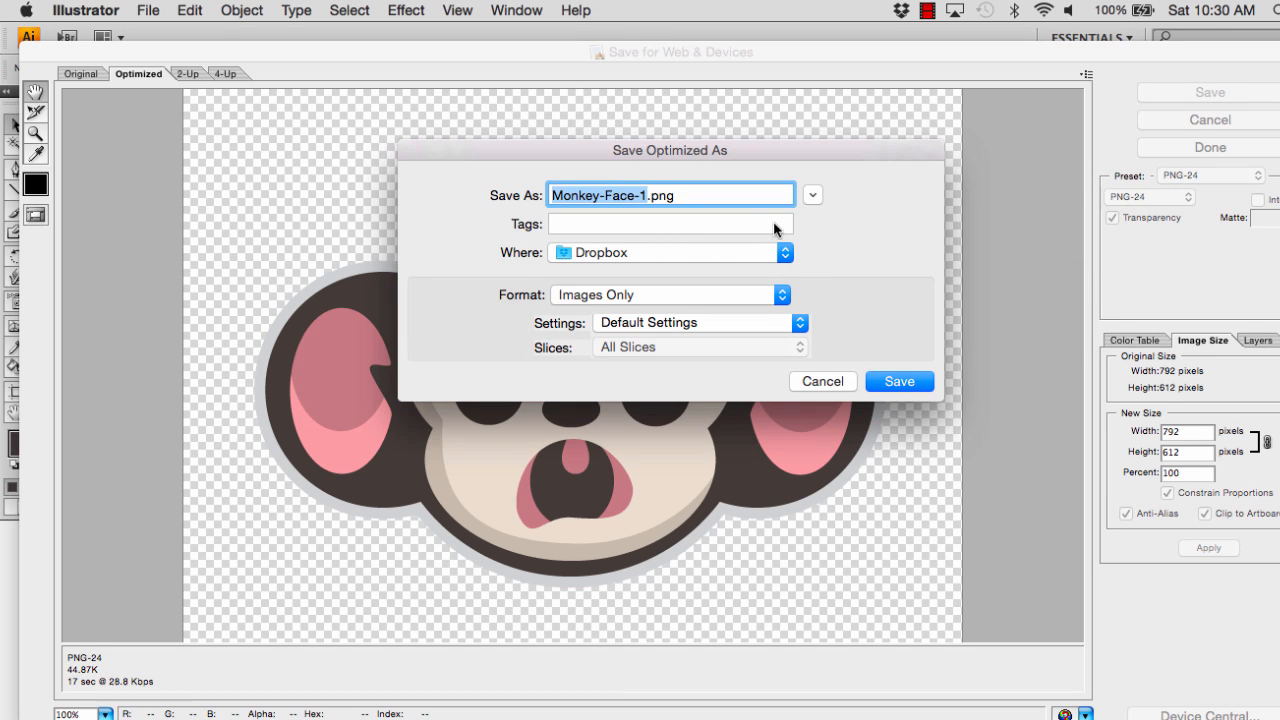
pyautogui.click(645, 193)
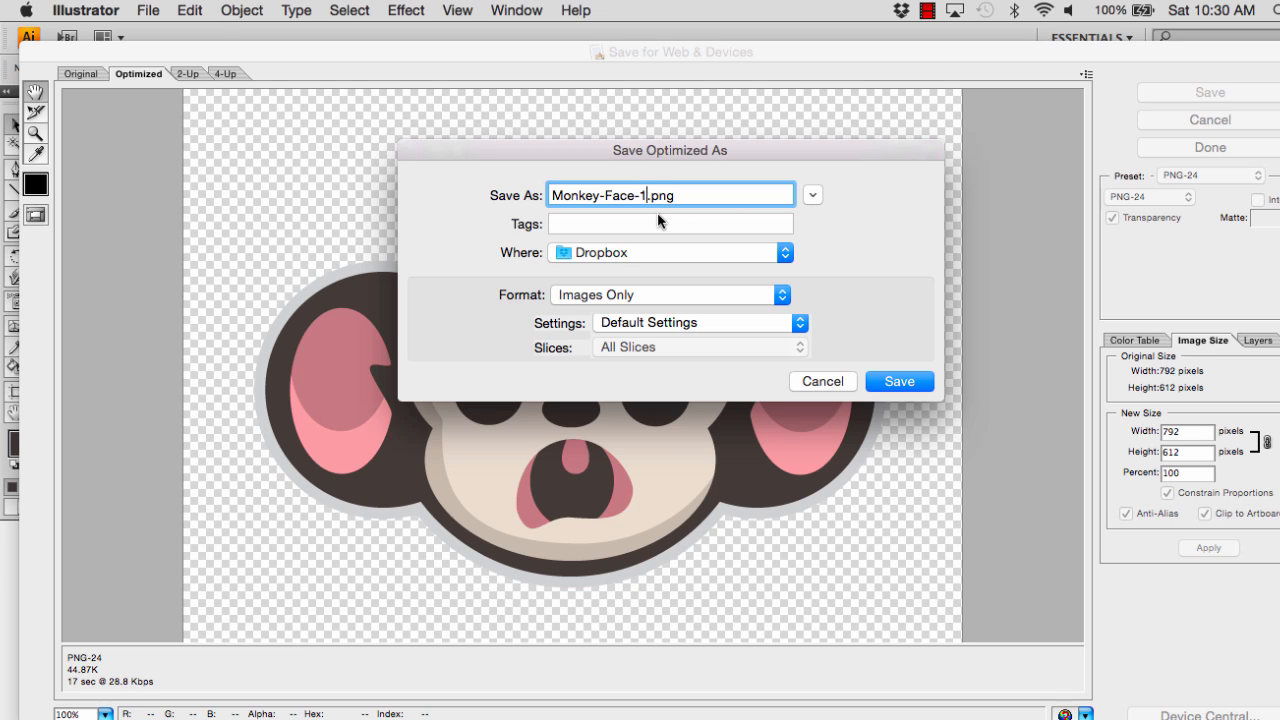
pyautogui.press('BackSpace')
pyautogui.write('8')
pyautogui.click(905, 383)
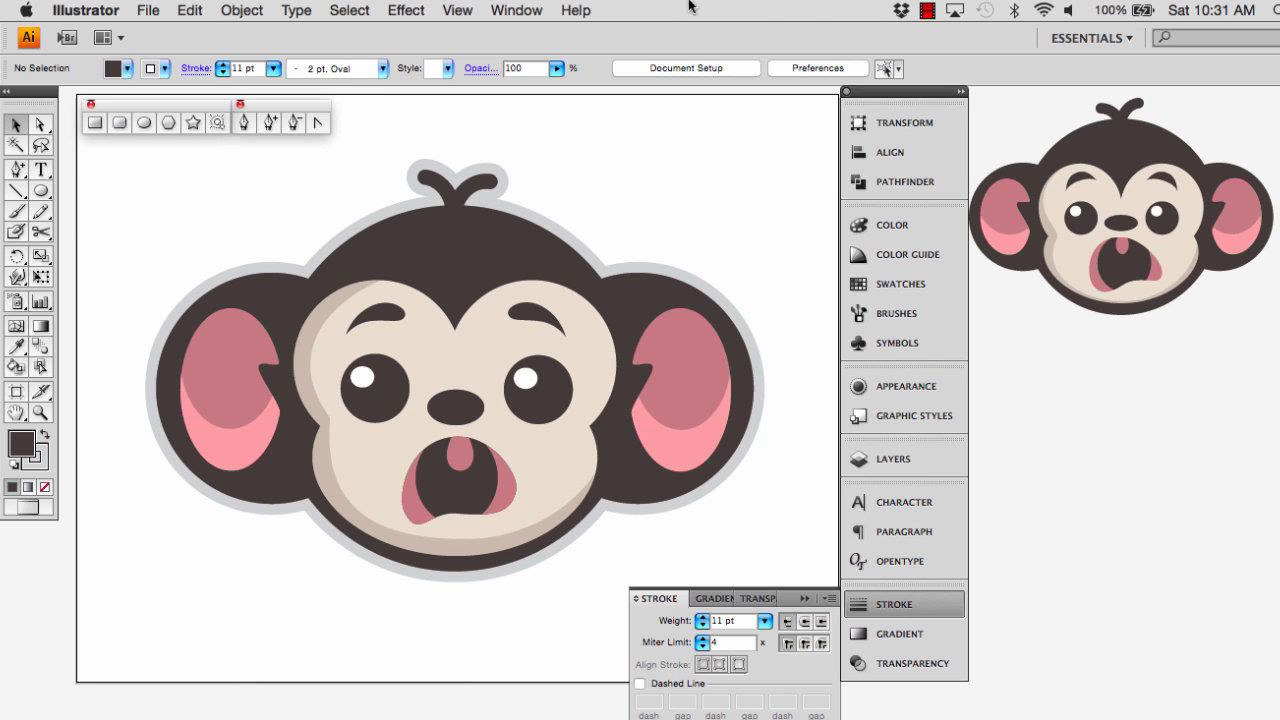
pyautogui.click(930, 12)
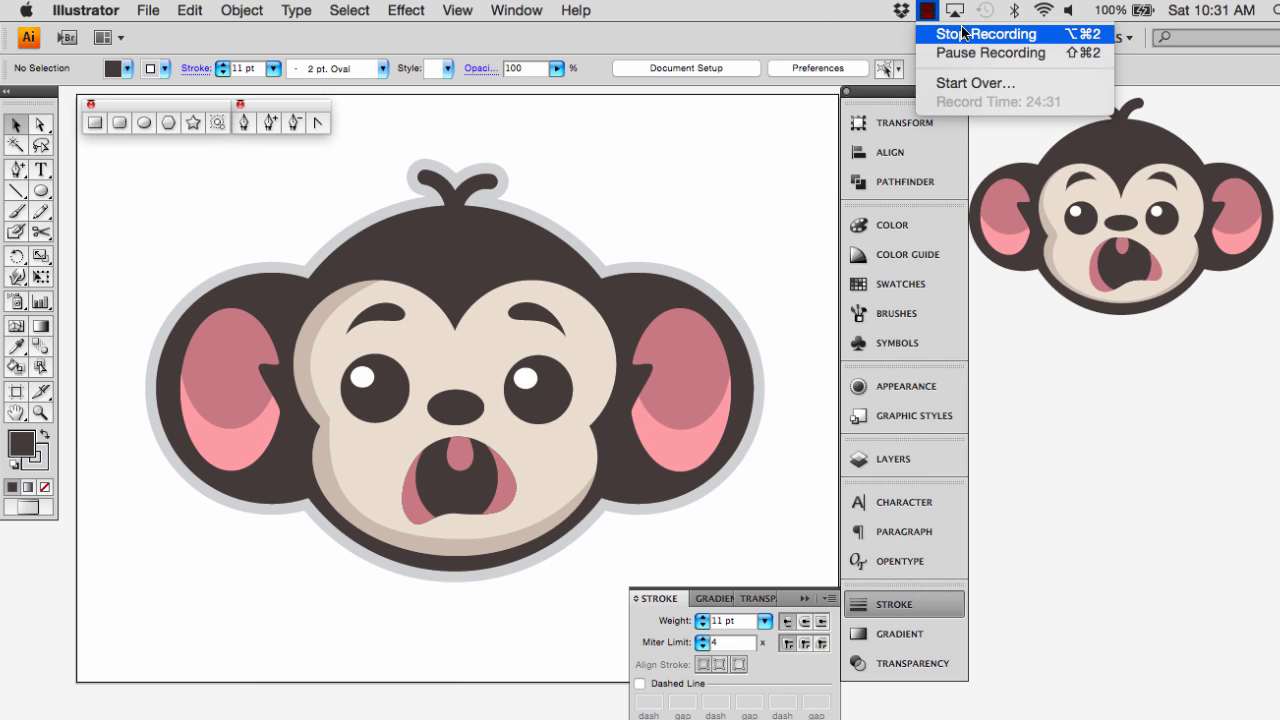
pyautogui.click(962, 33)
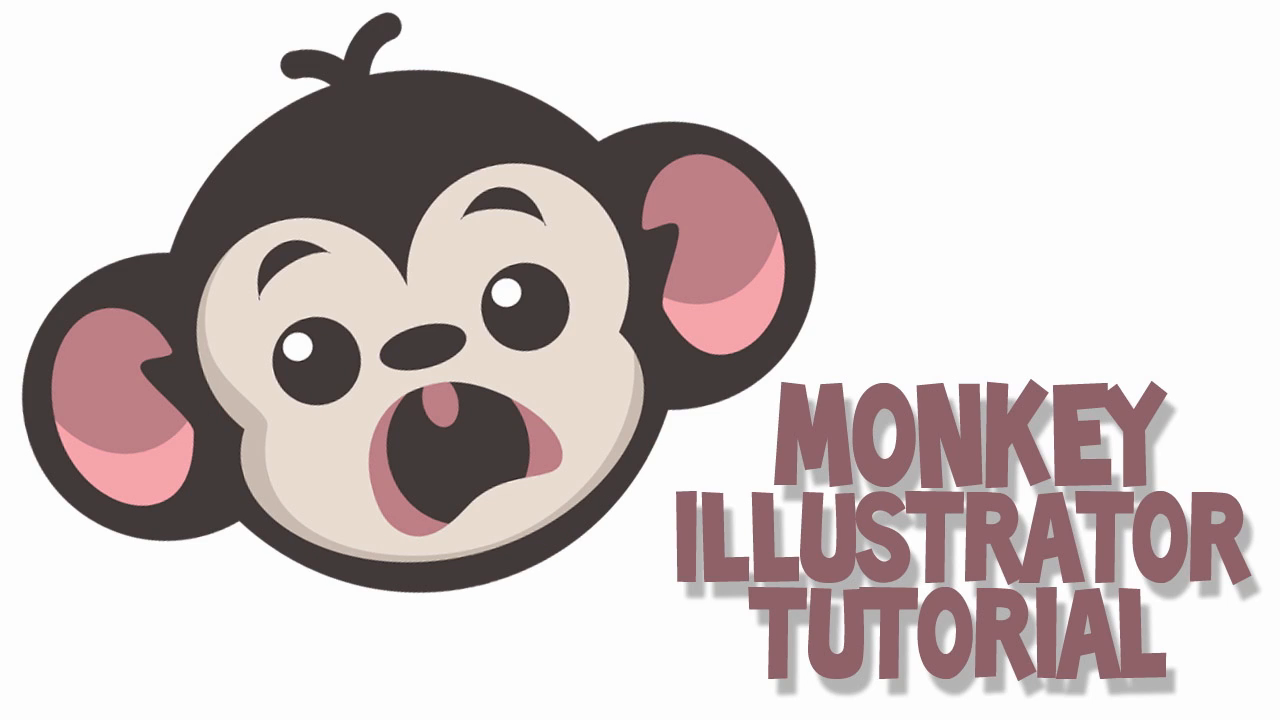